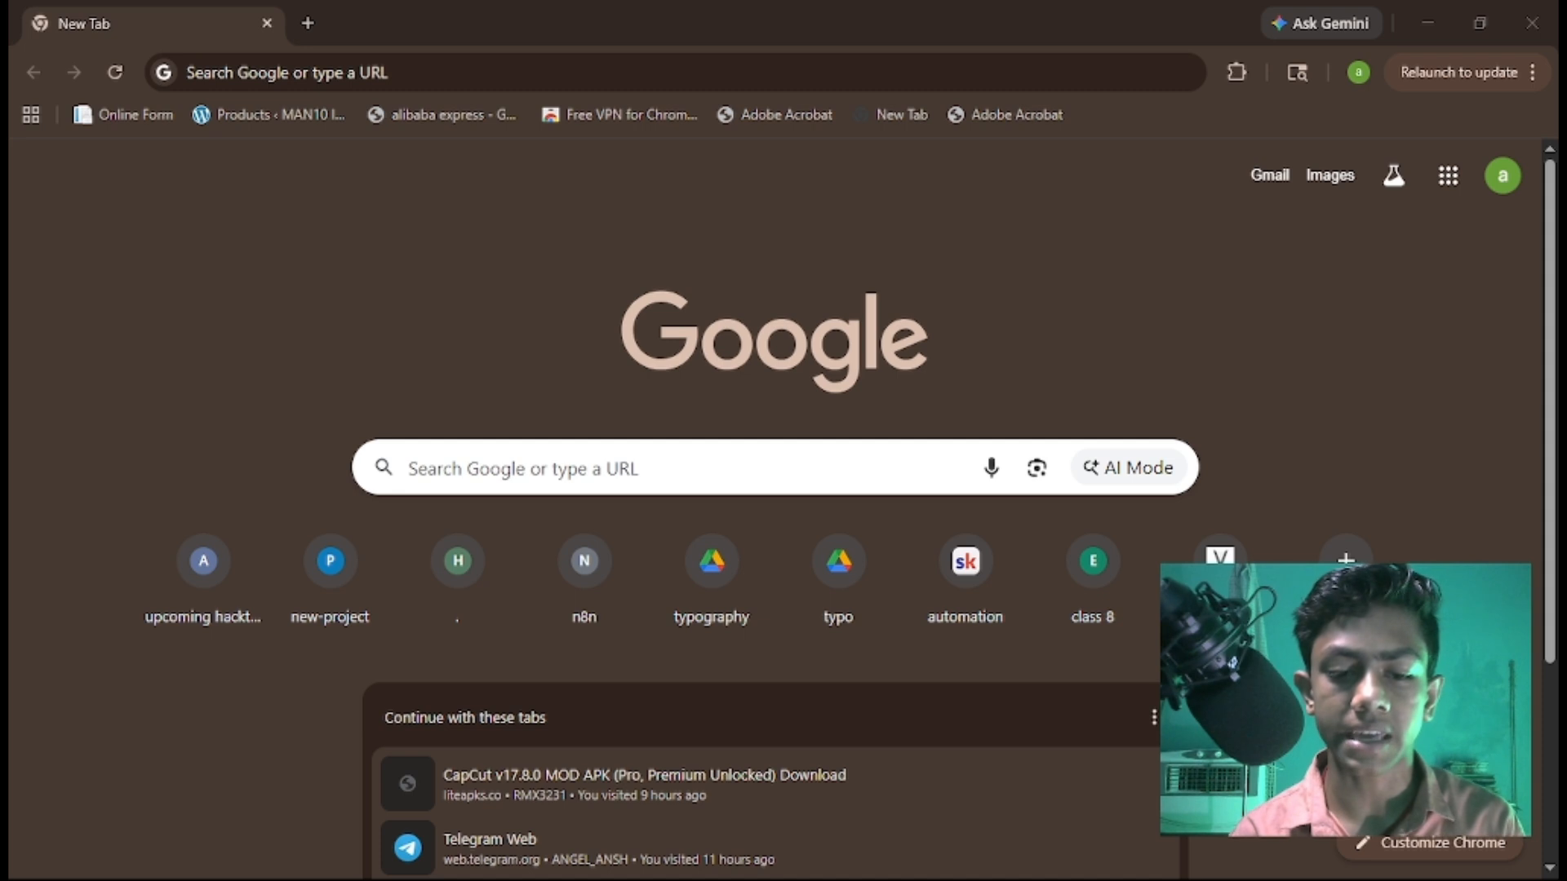
Search Google for "meta developer" and open the Meta for Developers site.
{"action": "left_click", "coordinate": [701, 475]}
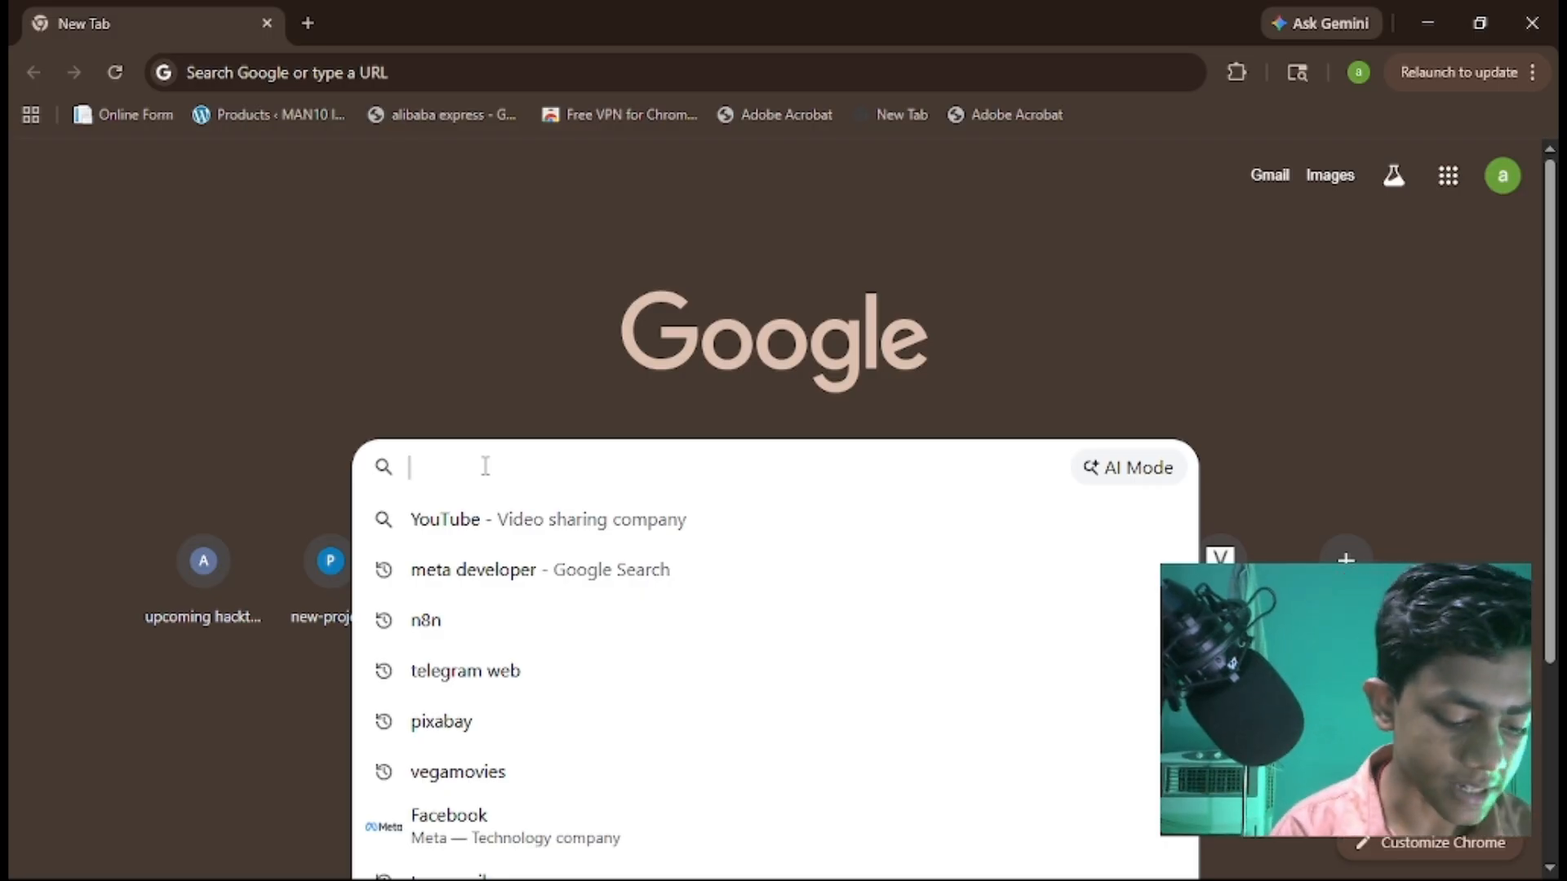
{"action": "type", "text": "meta"}
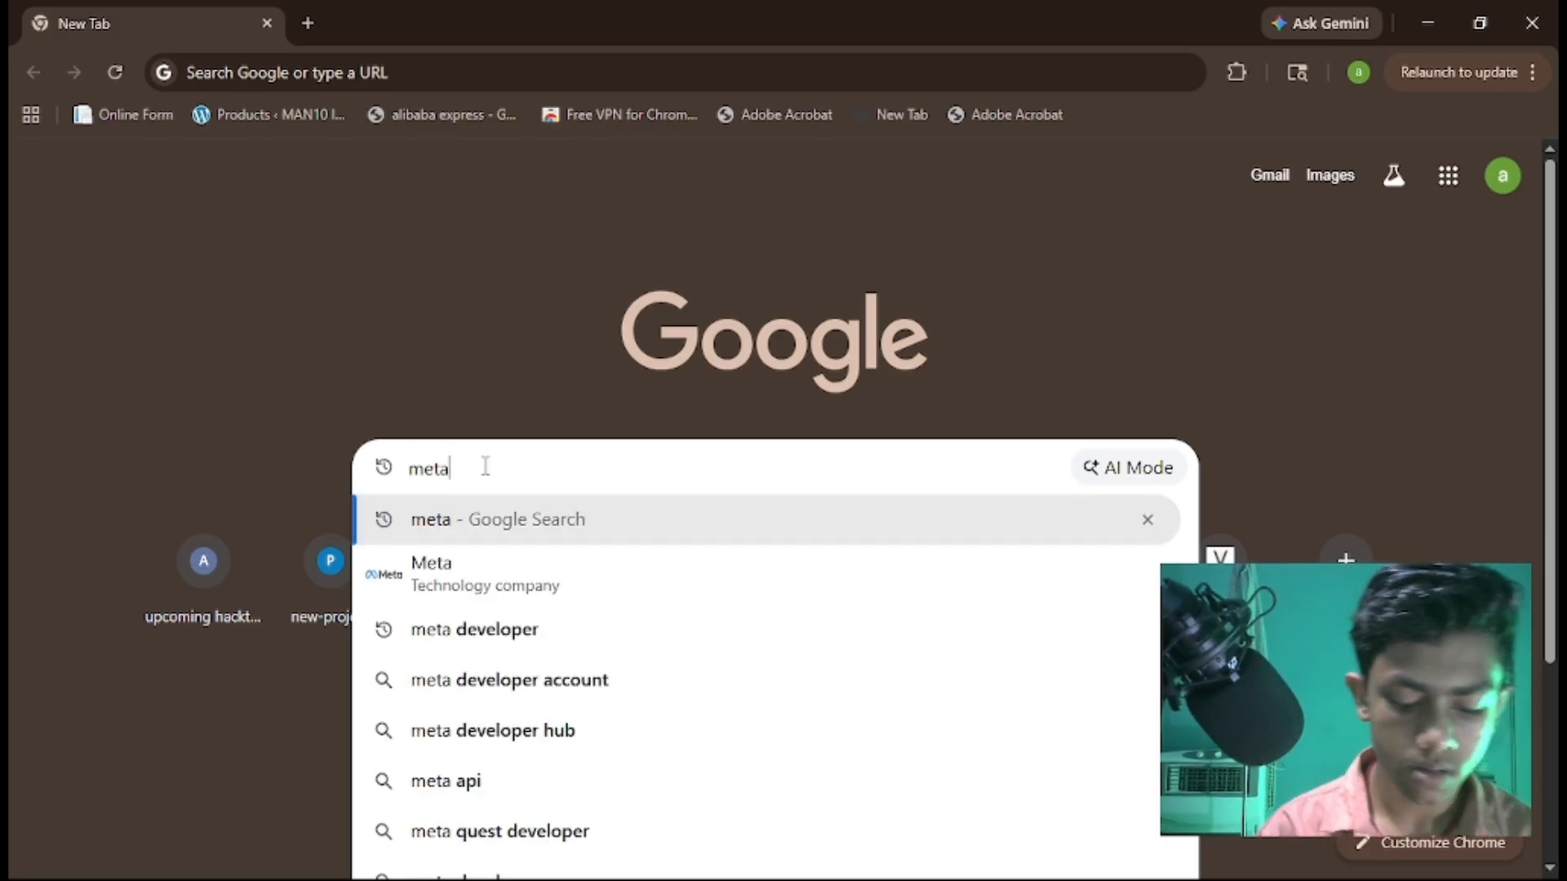
{"action": "left_click", "coordinate": [825, 571]}
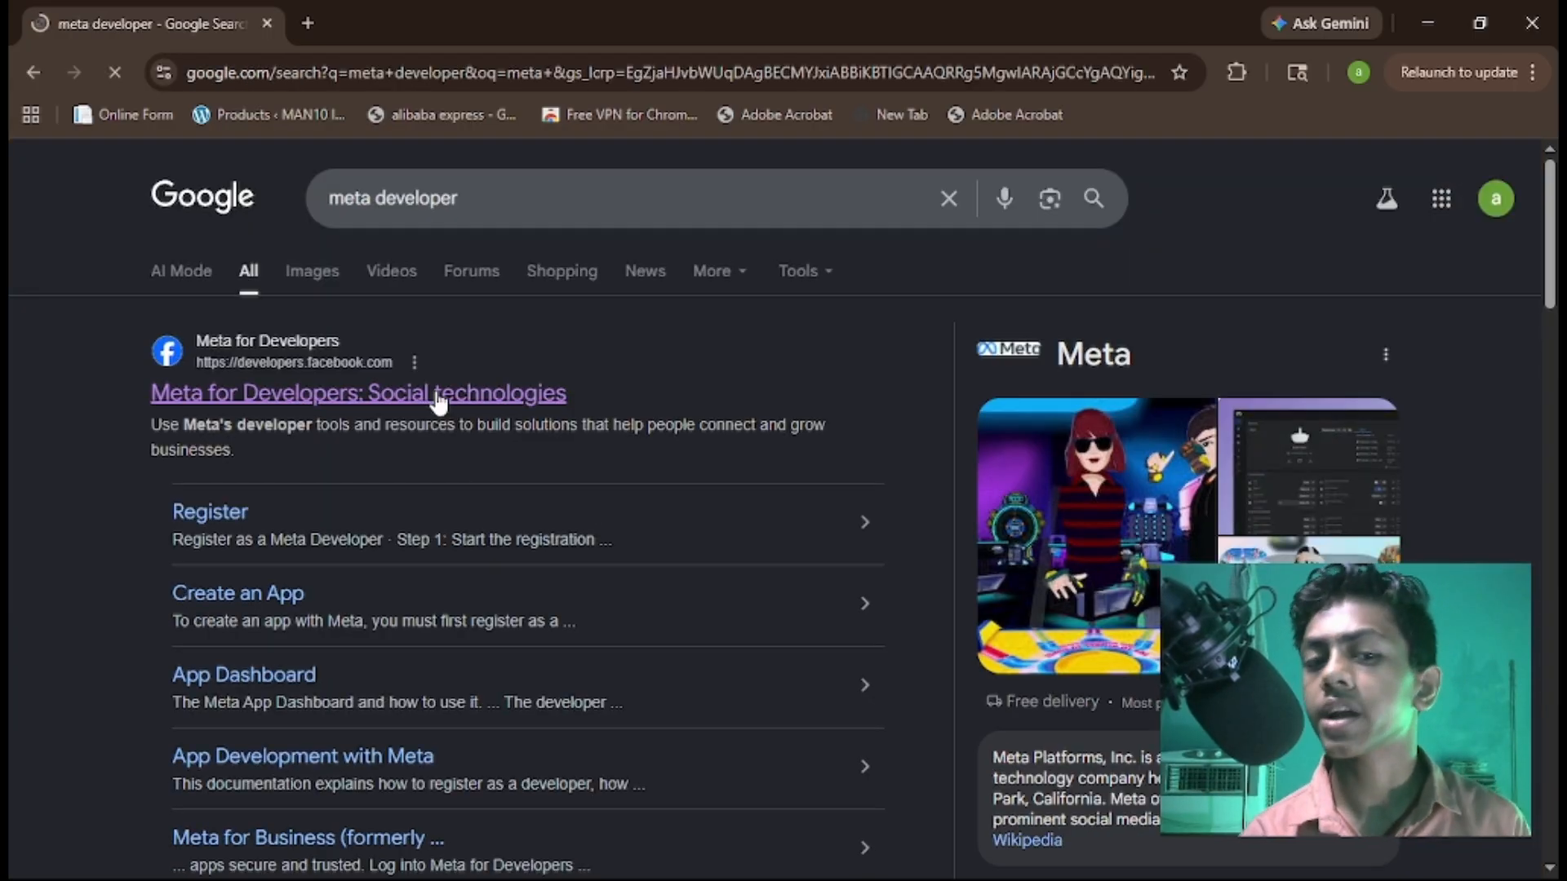
{"action": "left_click", "coordinate": [440, 395]}
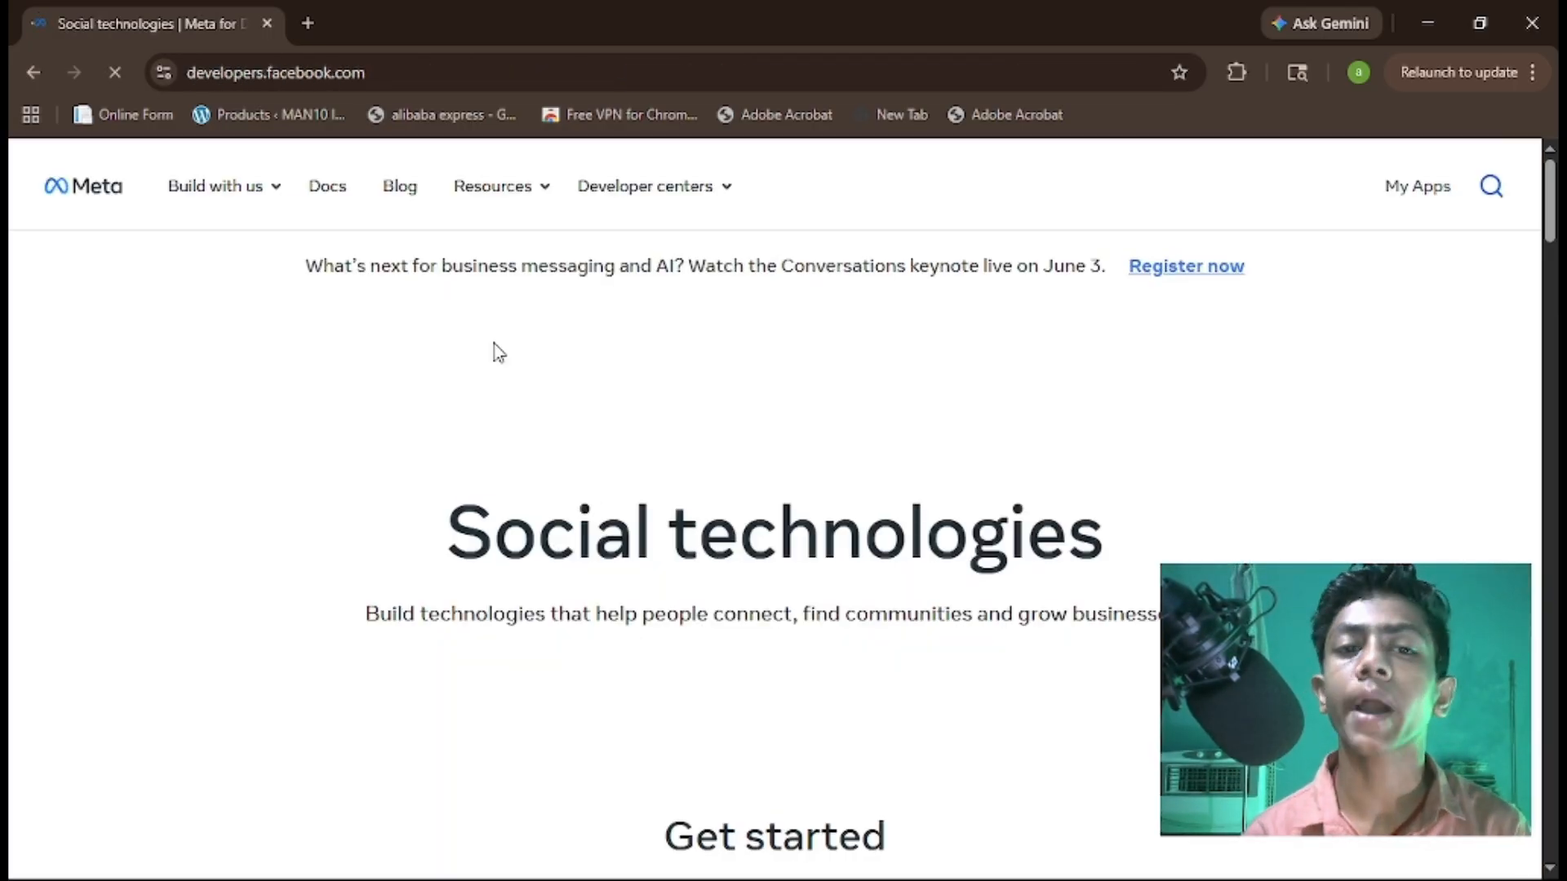
Go to the apps overview at developers.facebook.com/apps.
{"action": "left_click", "coordinate": [717, 72]}
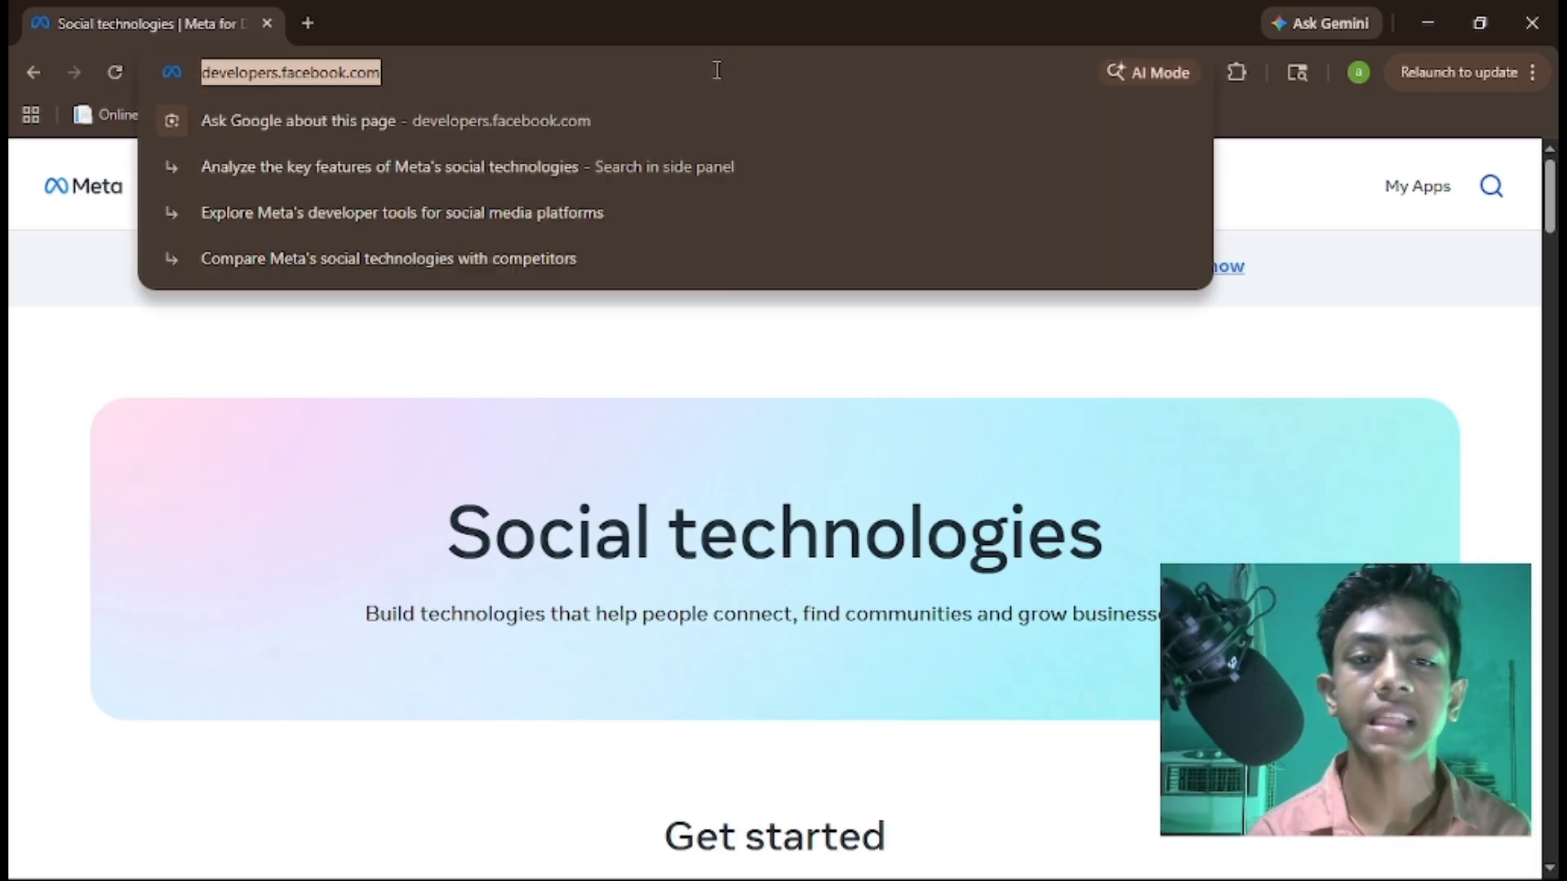
{"action": "left_click", "coordinate": [716, 70]}
{"action": "type", "text": "/apps"}
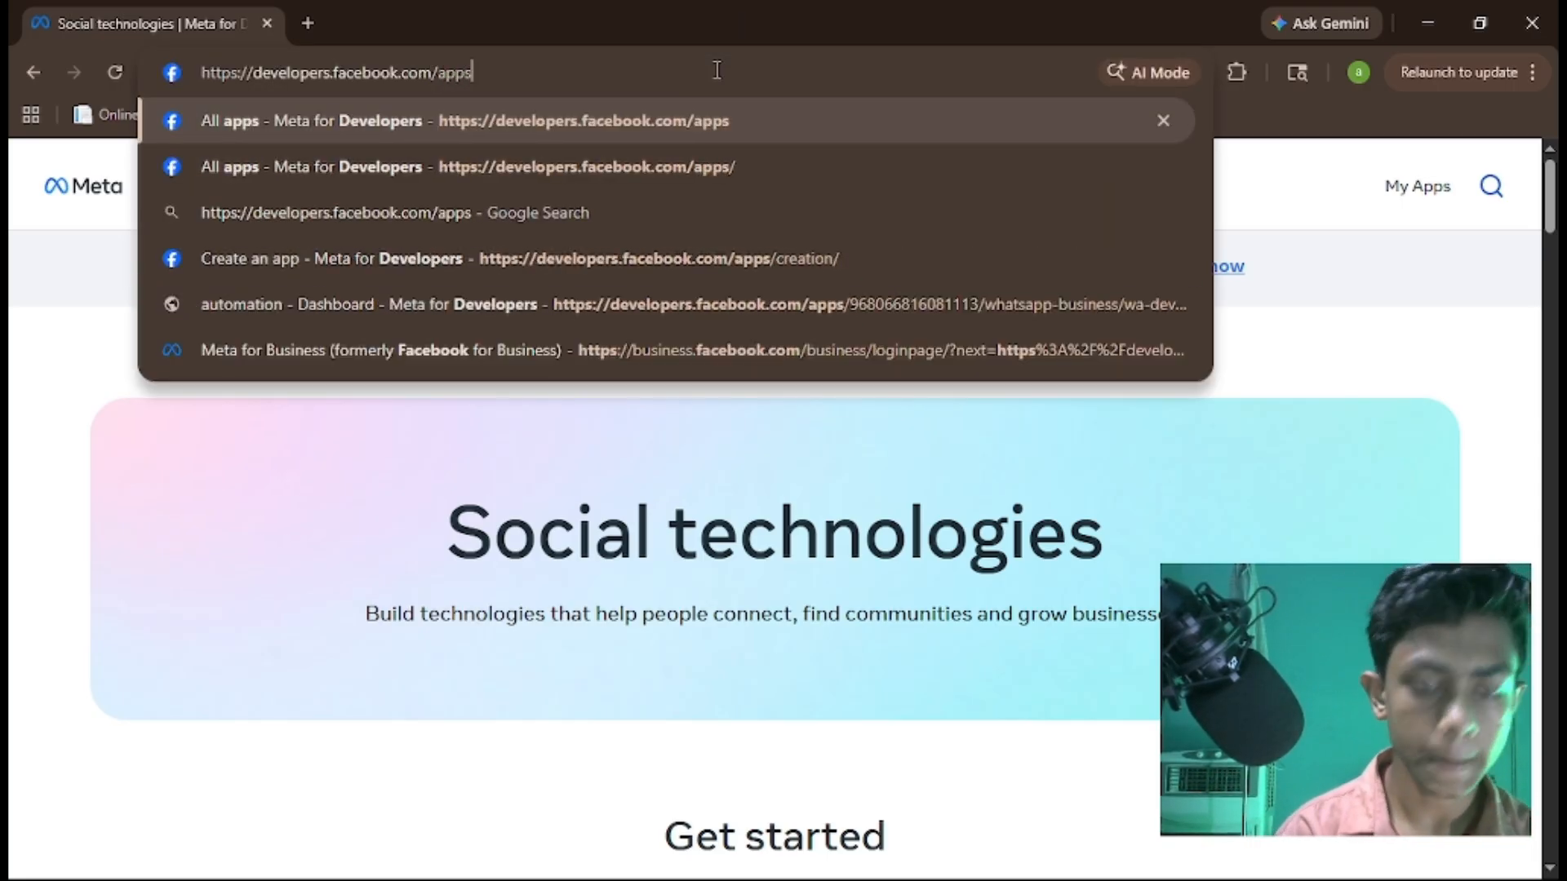
{"action": "key", "text": "Return"}
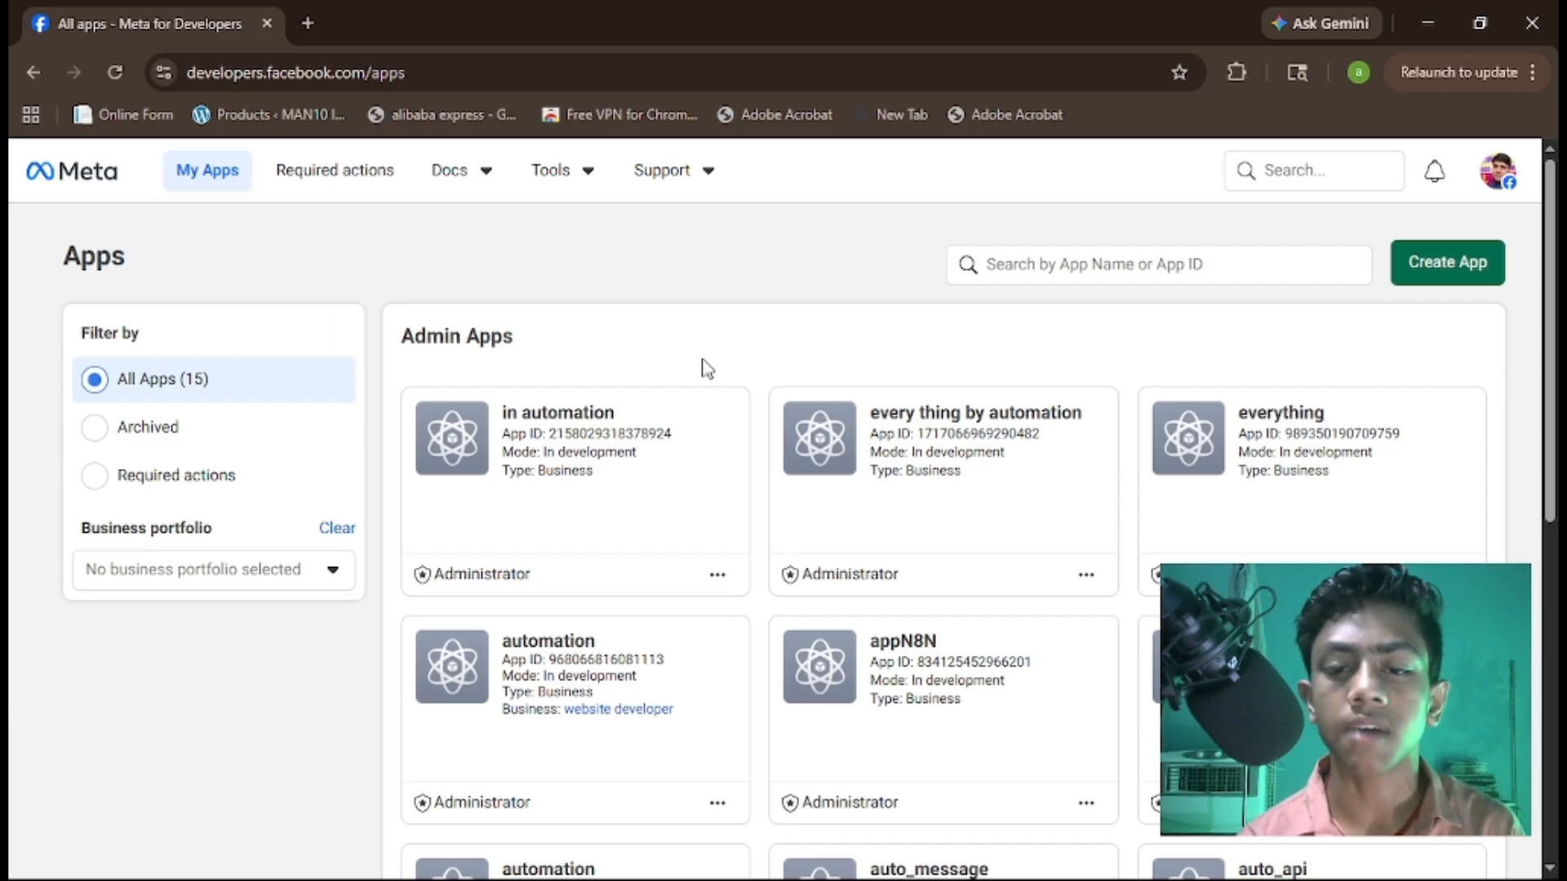
Remove the first auto_message app in the last row of the list, authorising the removal with the account password.
{"action": "scroll", "coordinate": [1191, 545], "scroll_direction": "down", "scroll_amount": 3}
{"action": "scroll", "coordinate": [1077, 671], "scroll_direction": "down", "scroll_amount": 5}
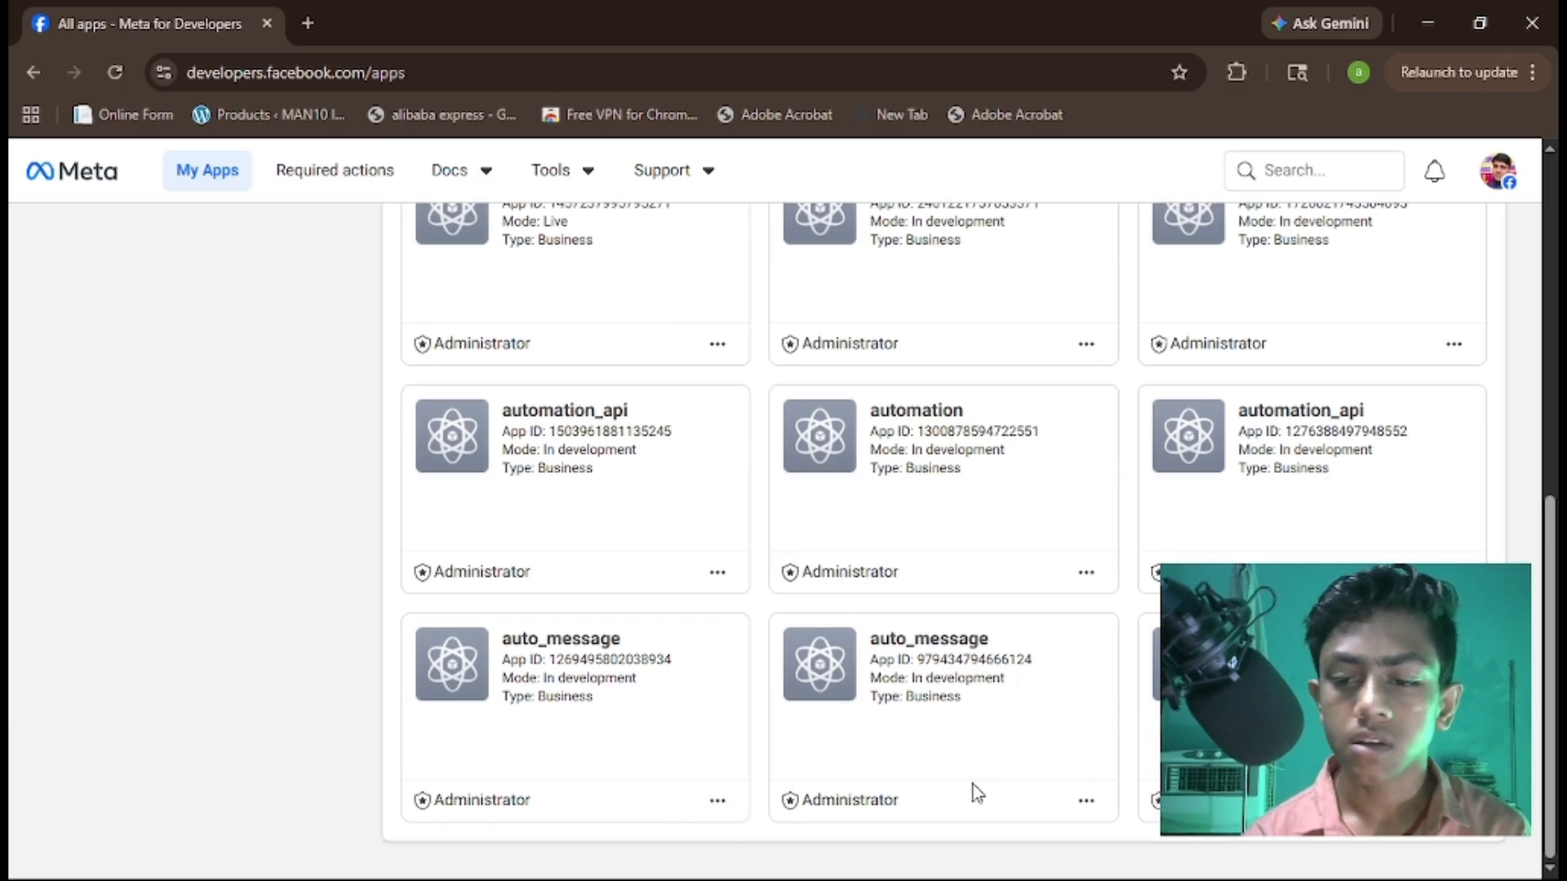
{"action": "left_click", "coordinate": [718, 817]}
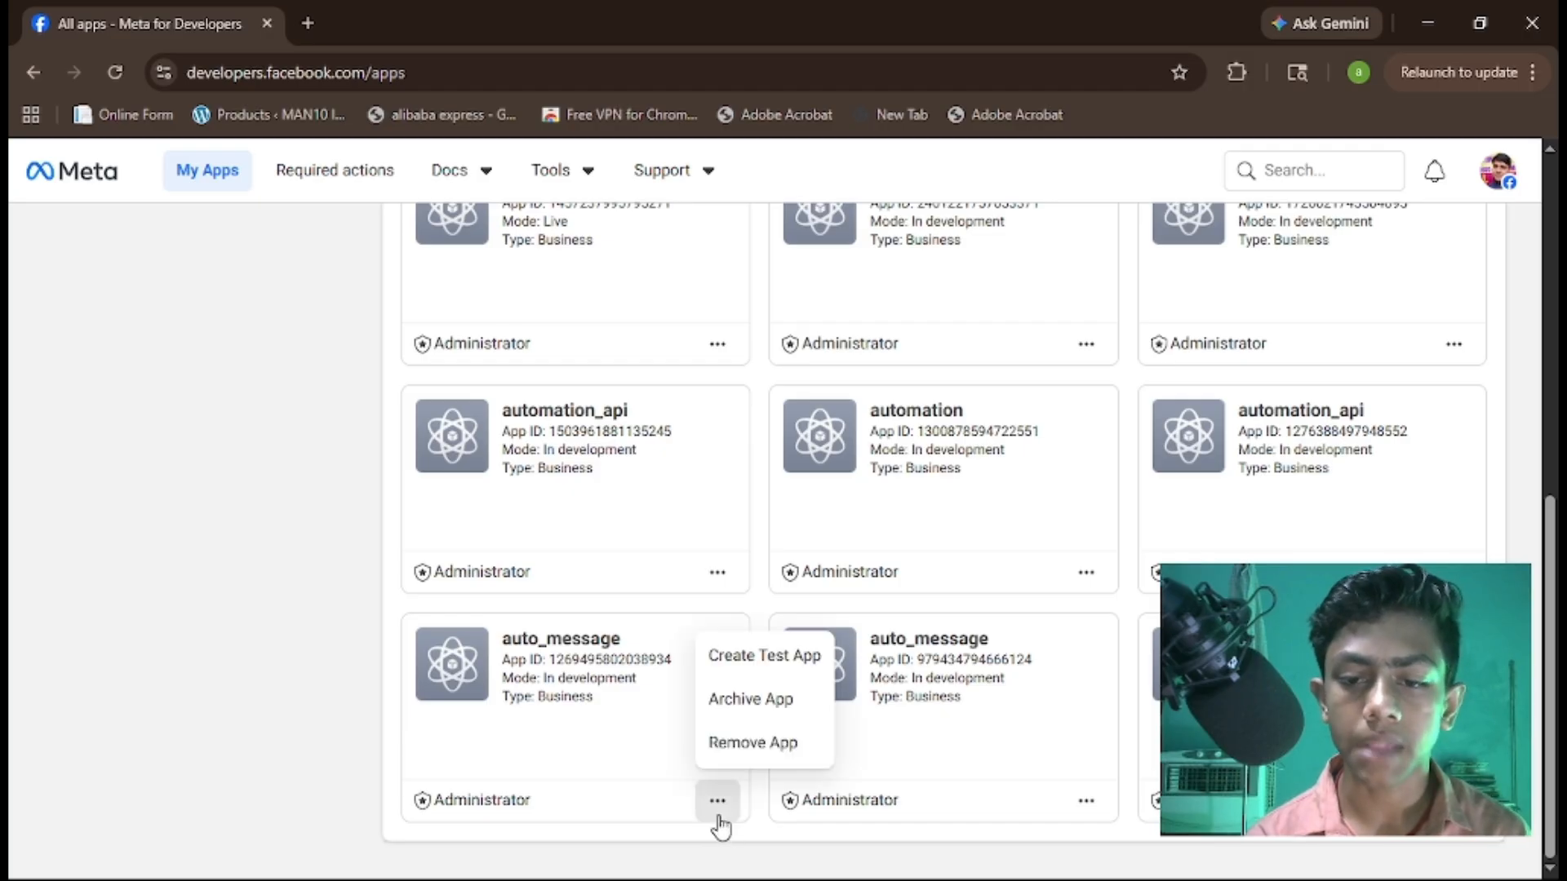
{"action": "left_click", "coordinate": [805, 744]}
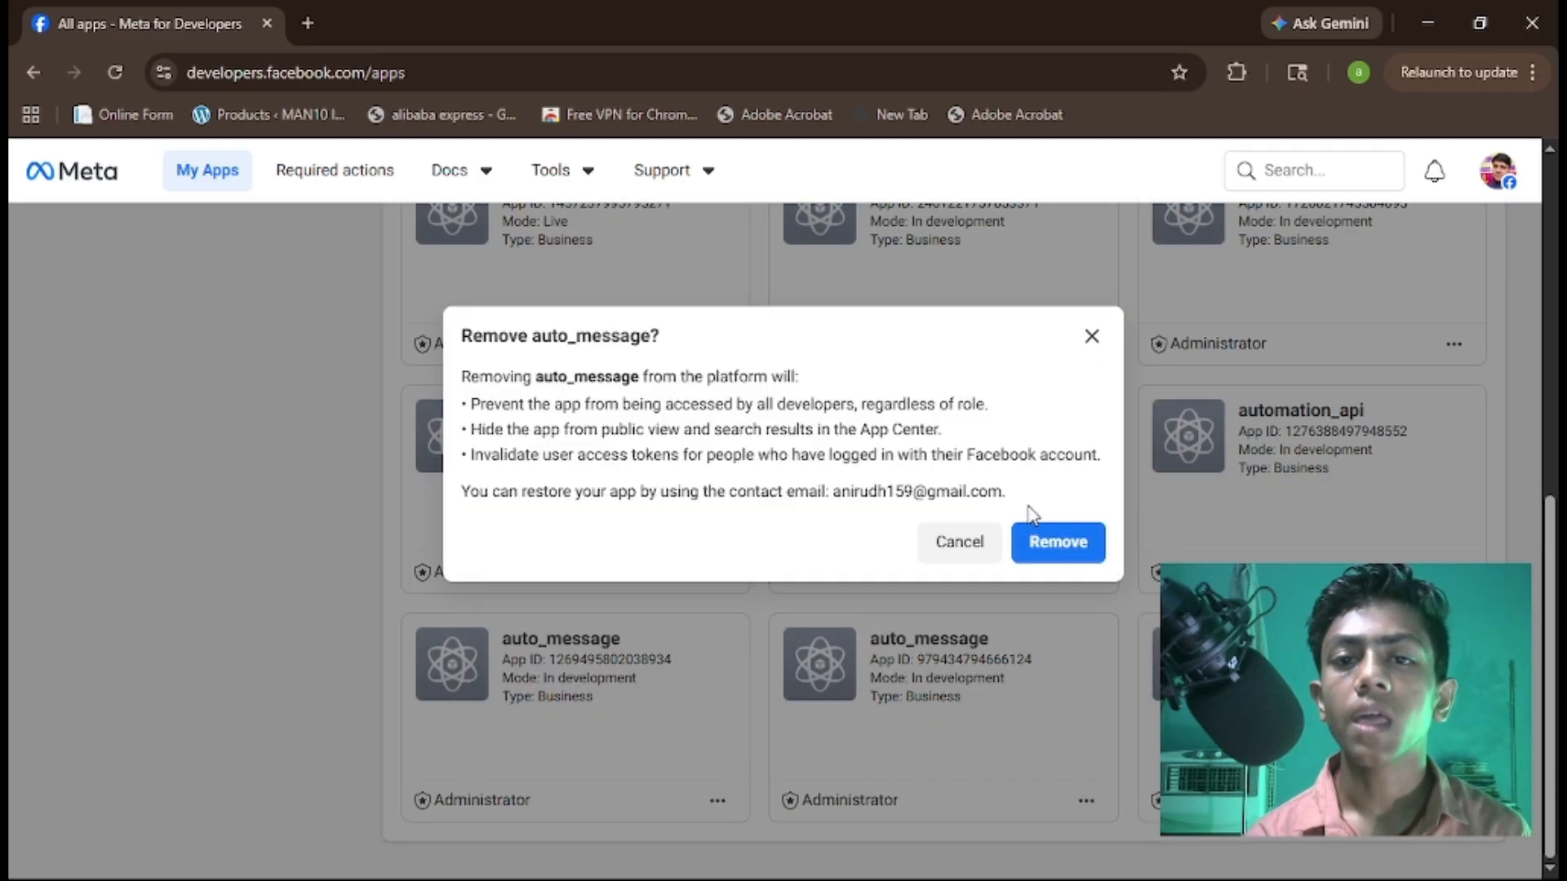
{"action": "left_click", "coordinate": [1061, 544]}
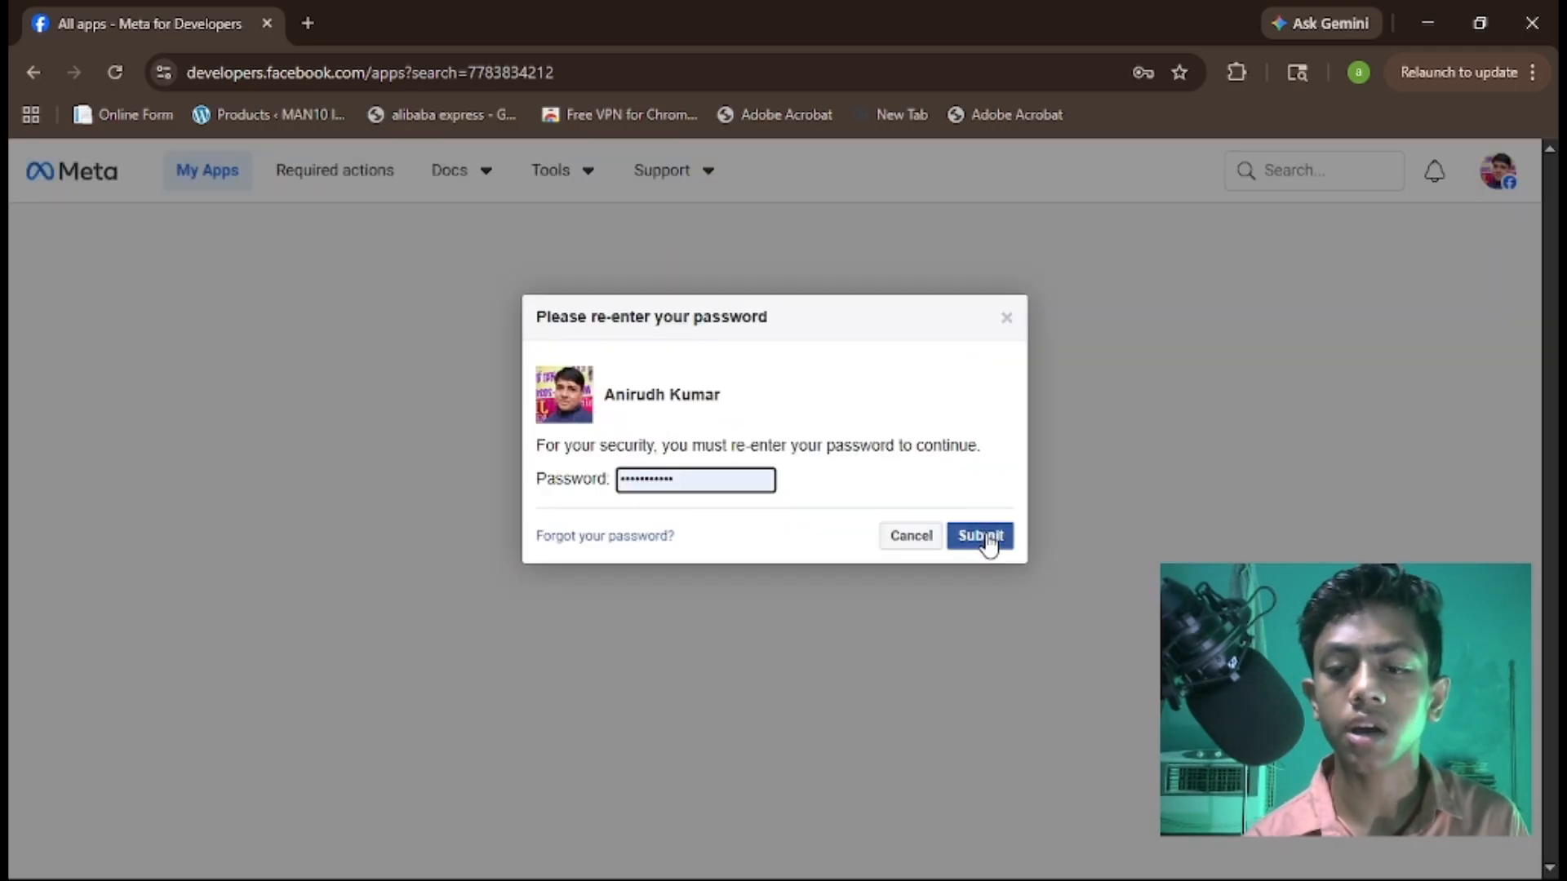
{"action": "left_click", "coordinate": [987, 541]}
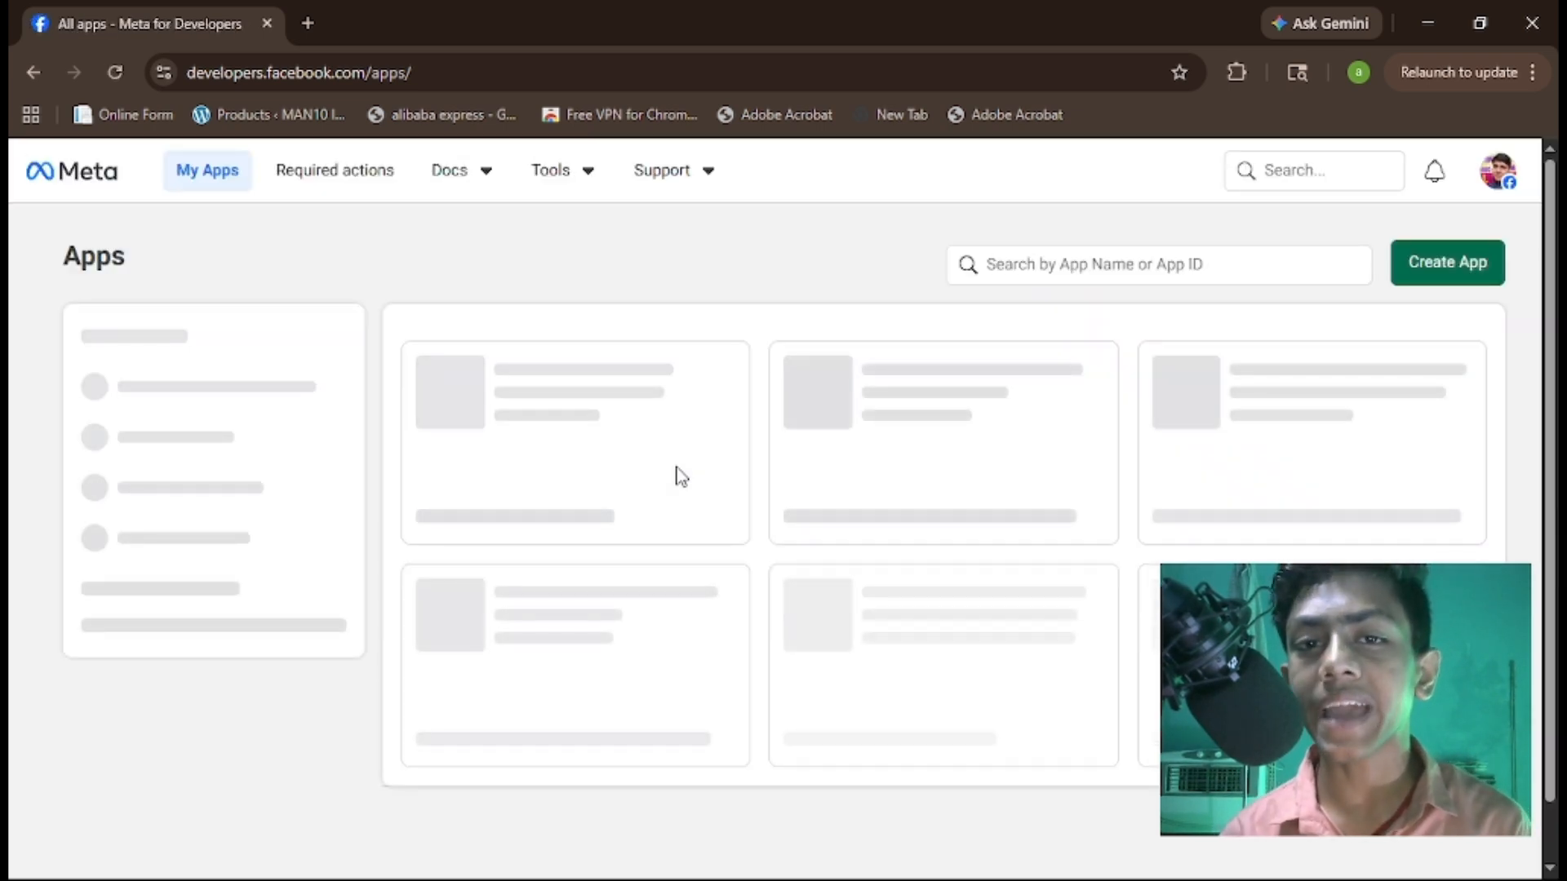
Start creating an app with the name "in automation", keep the prefilled contact e-mail and continue to the use cases.
{"action": "left_click", "coordinate": [1432, 282]}
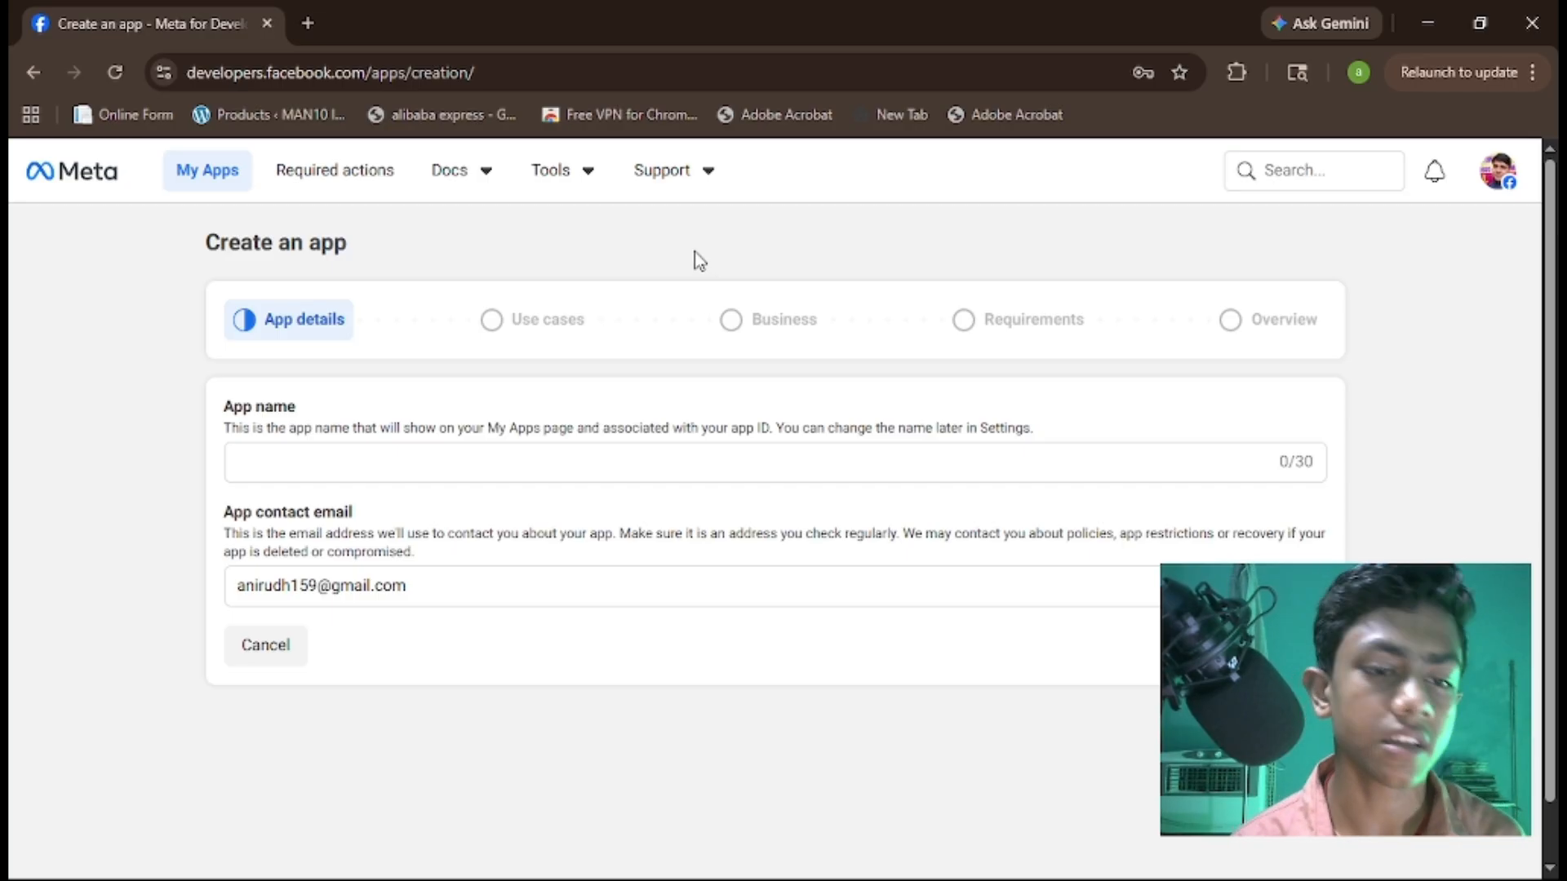
{"action": "left_click", "coordinate": [336, 456]}
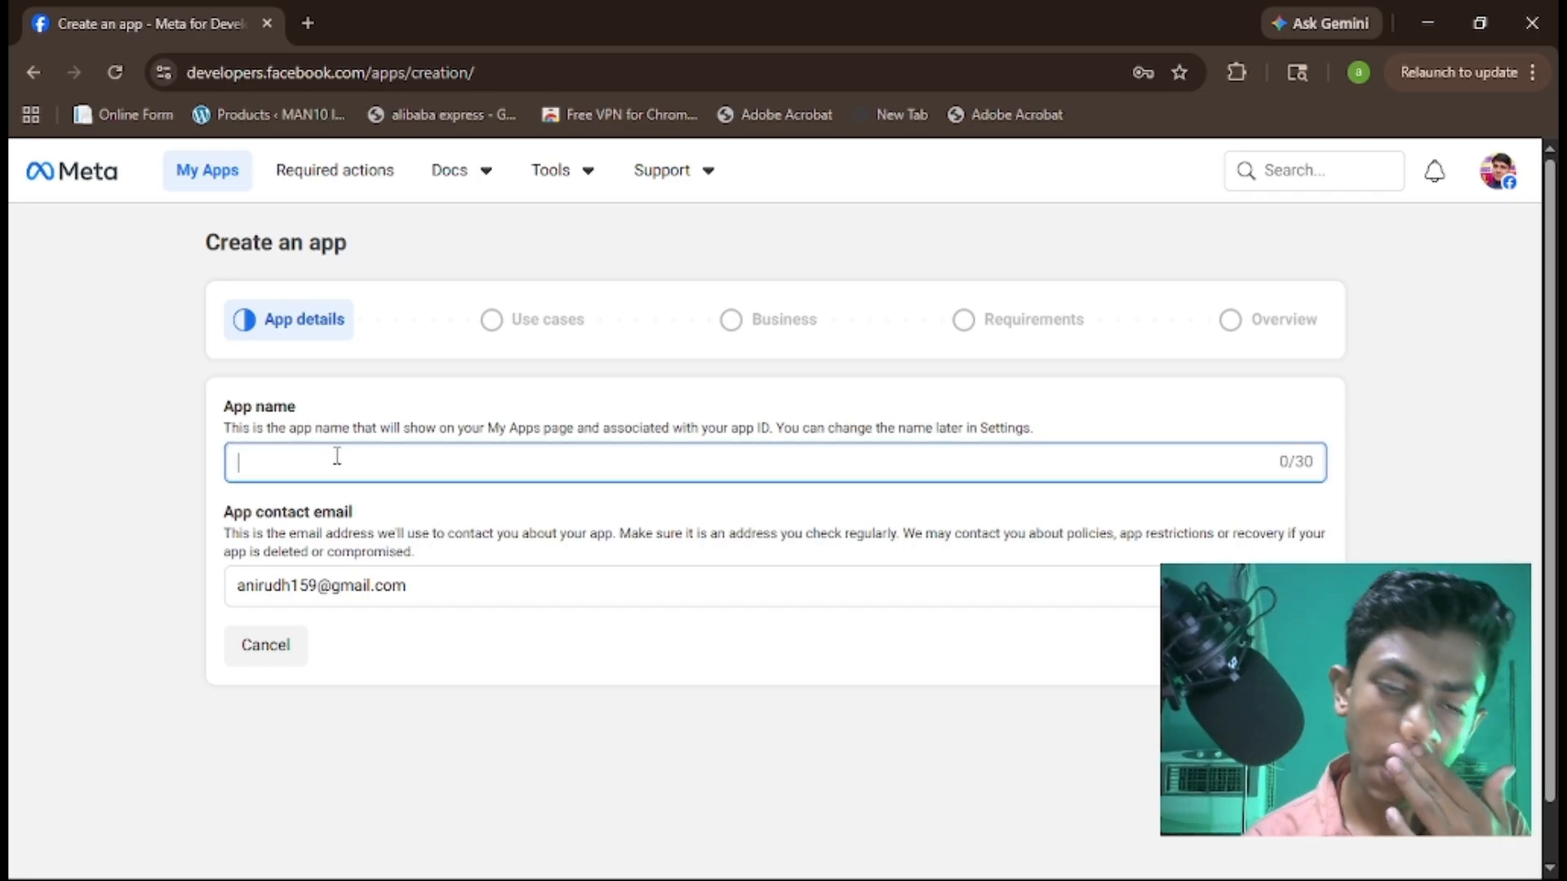
{"action": "left_click", "coordinate": [375, 659]}
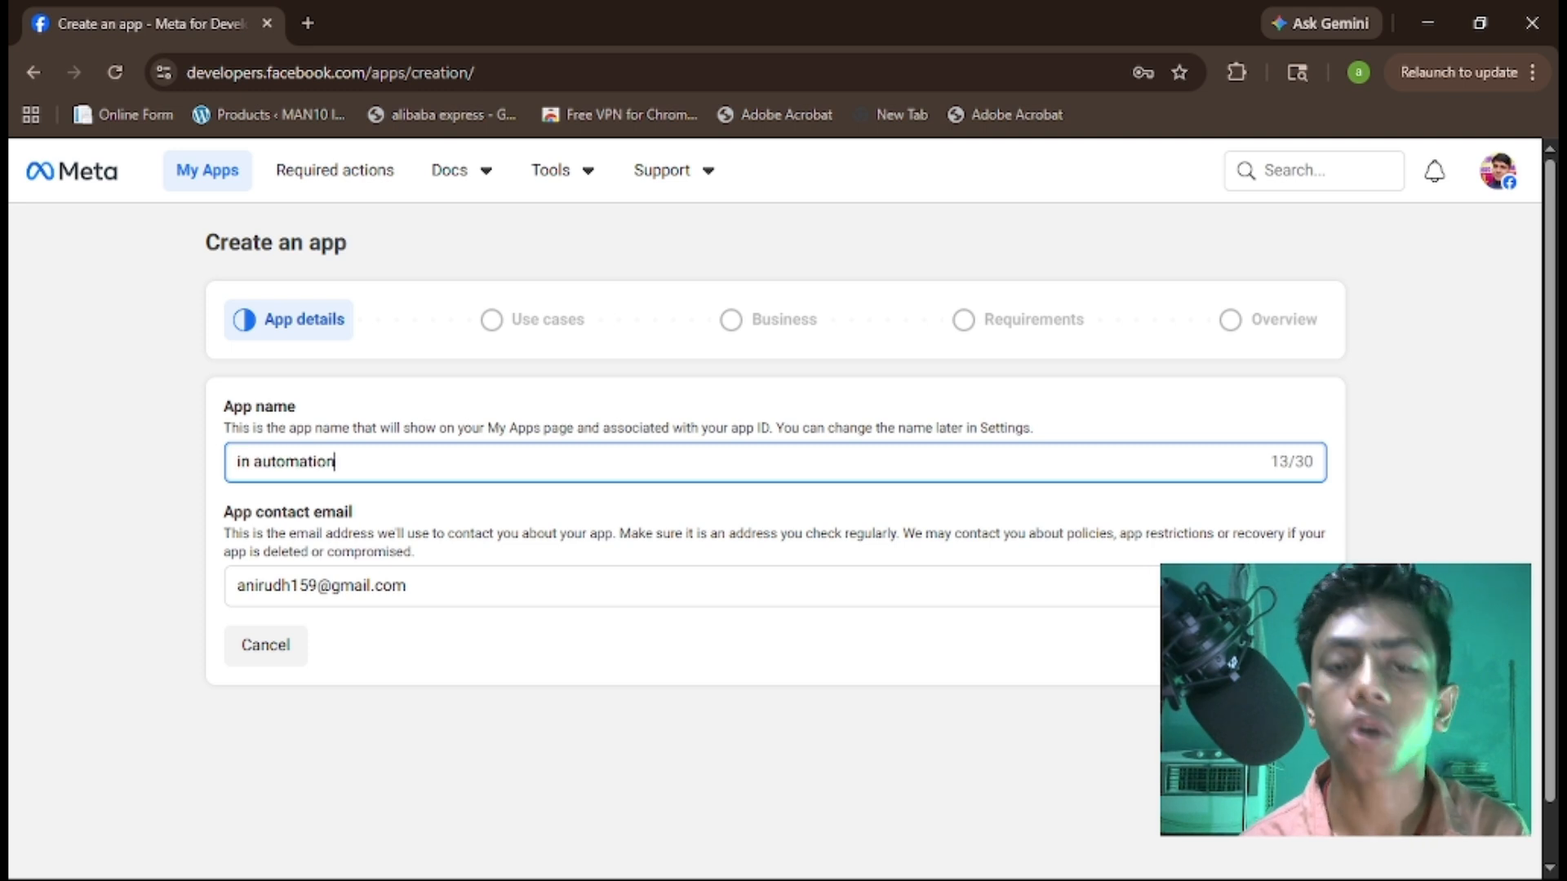
{"action": "left_click", "coordinate": [1293, 645]}
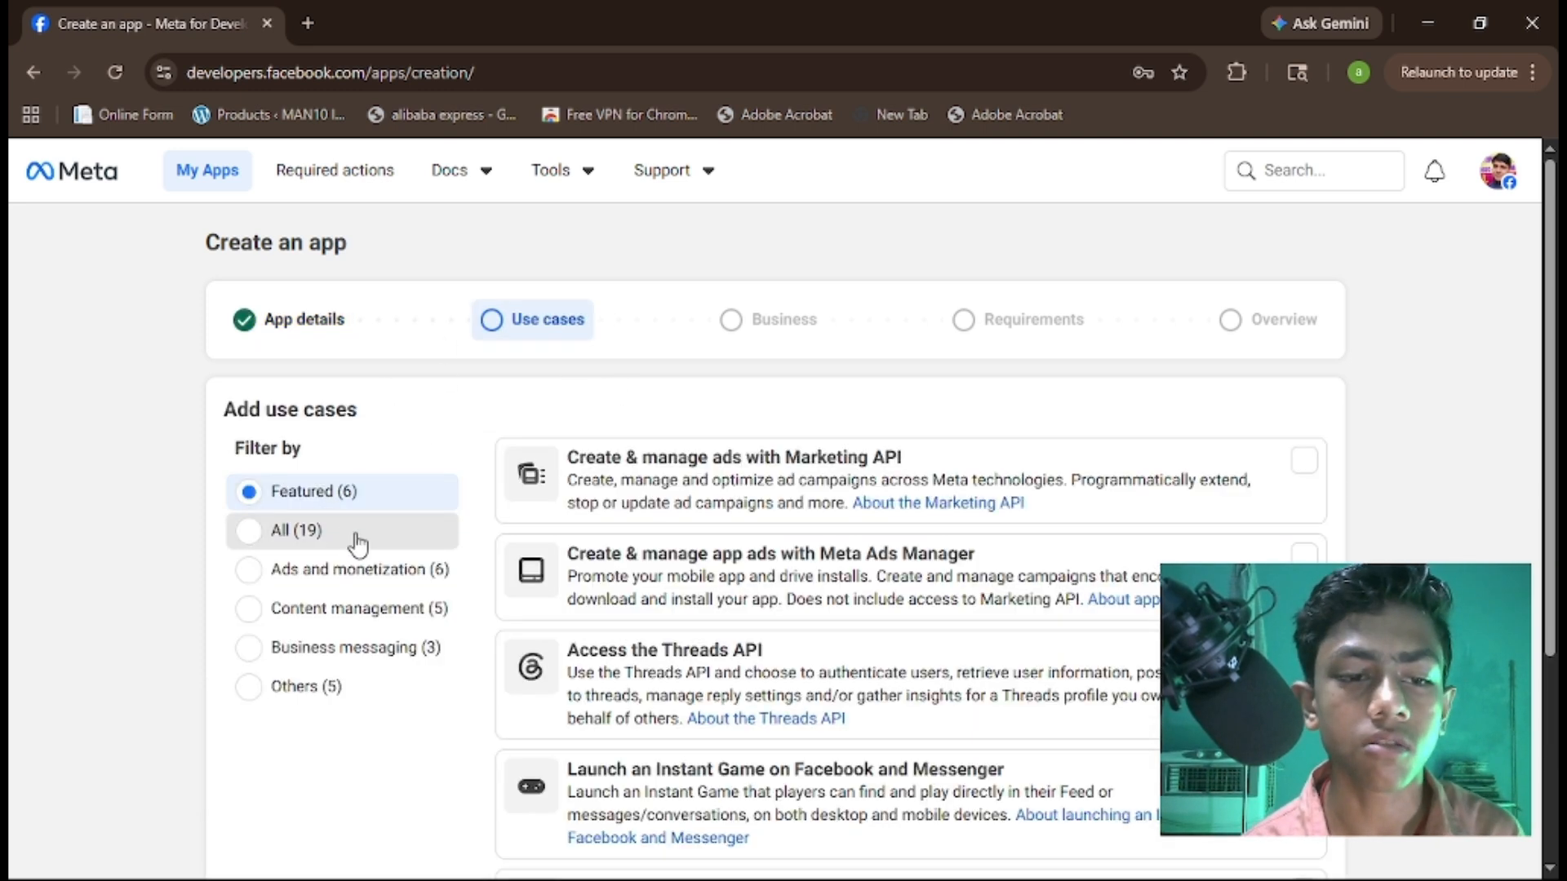
Choose the Other use case and the Business app type for the app, continuing past both choices.
{"action": "scroll", "coordinate": [840, 541], "scroll_direction": "down", "scroll_amount": 3}
{"action": "scroll", "coordinate": [840, 541], "scroll_direction": "down", "scroll_amount": 20}
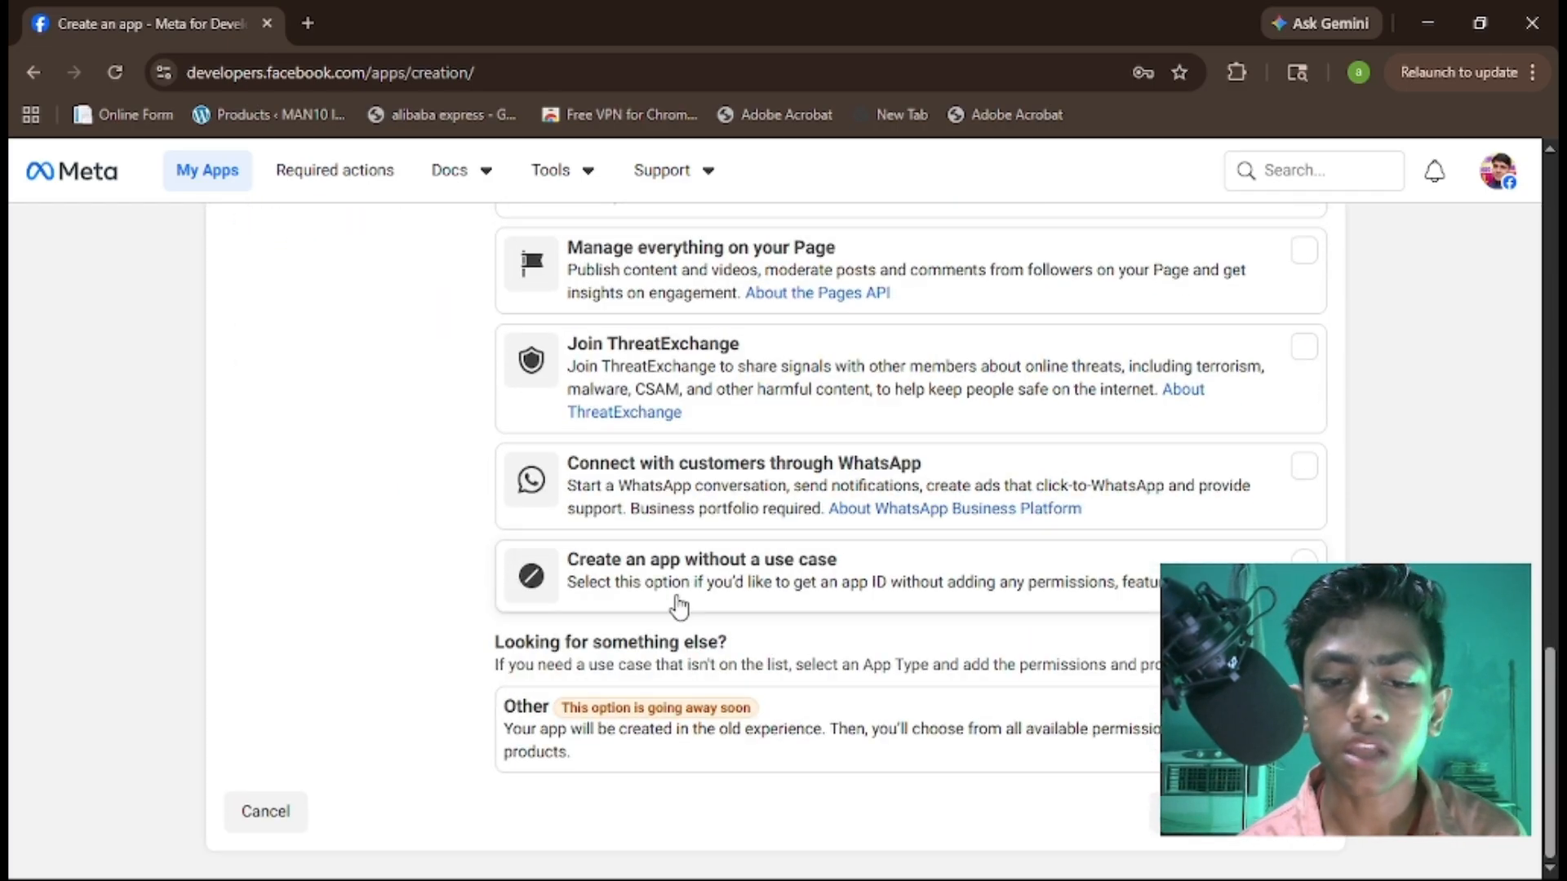
{"action": "left_click", "coordinate": [641, 712]}
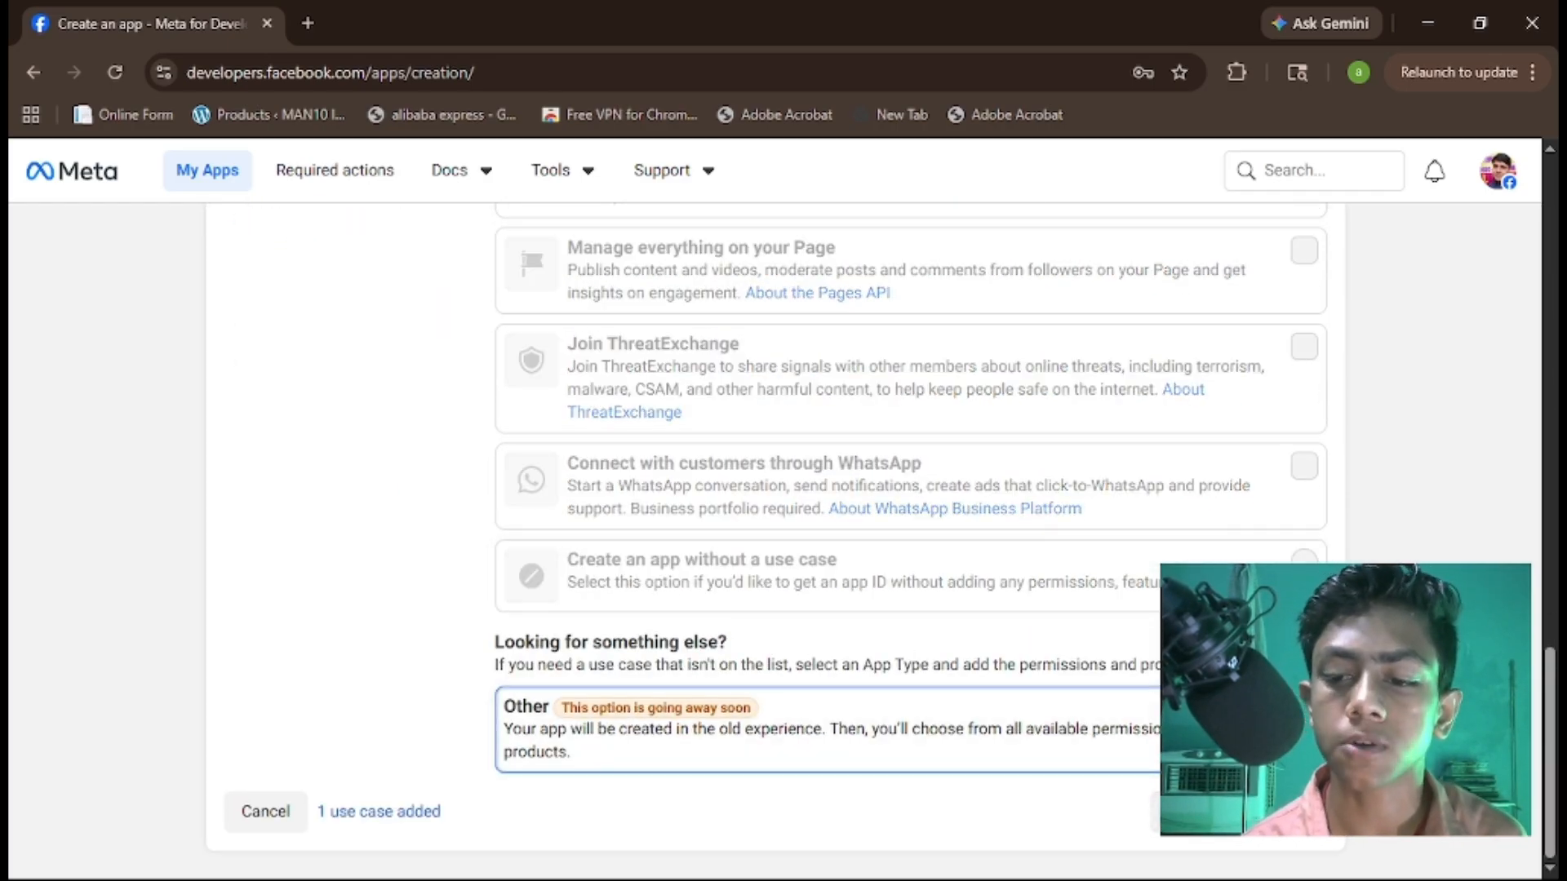
{"action": "left_click", "coordinate": [1291, 812]}
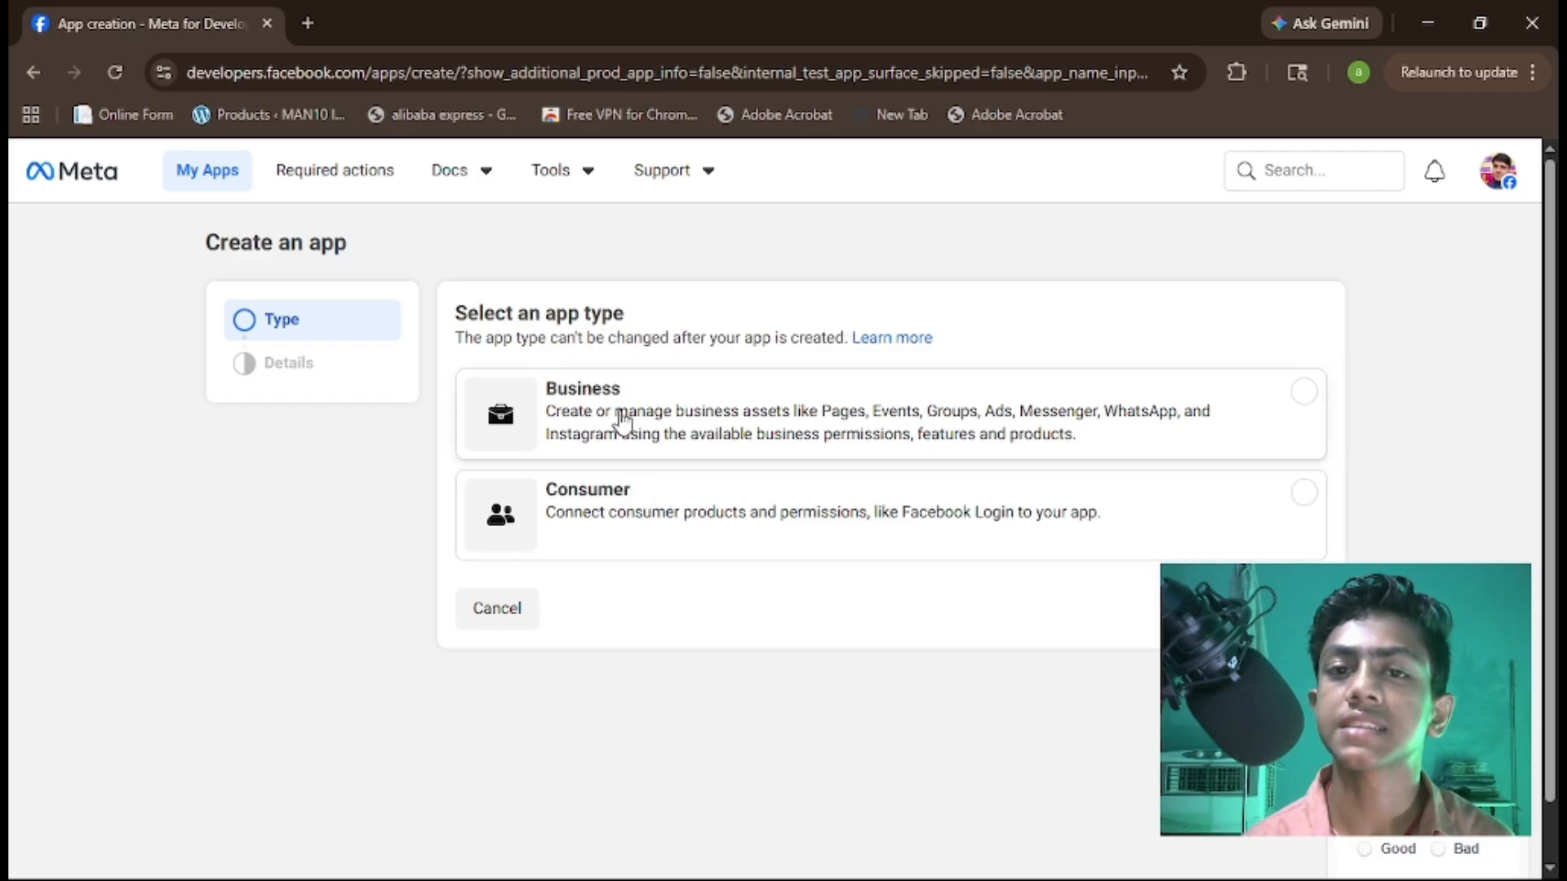
{"action": "left_click", "coordinate": [1284, 413]}
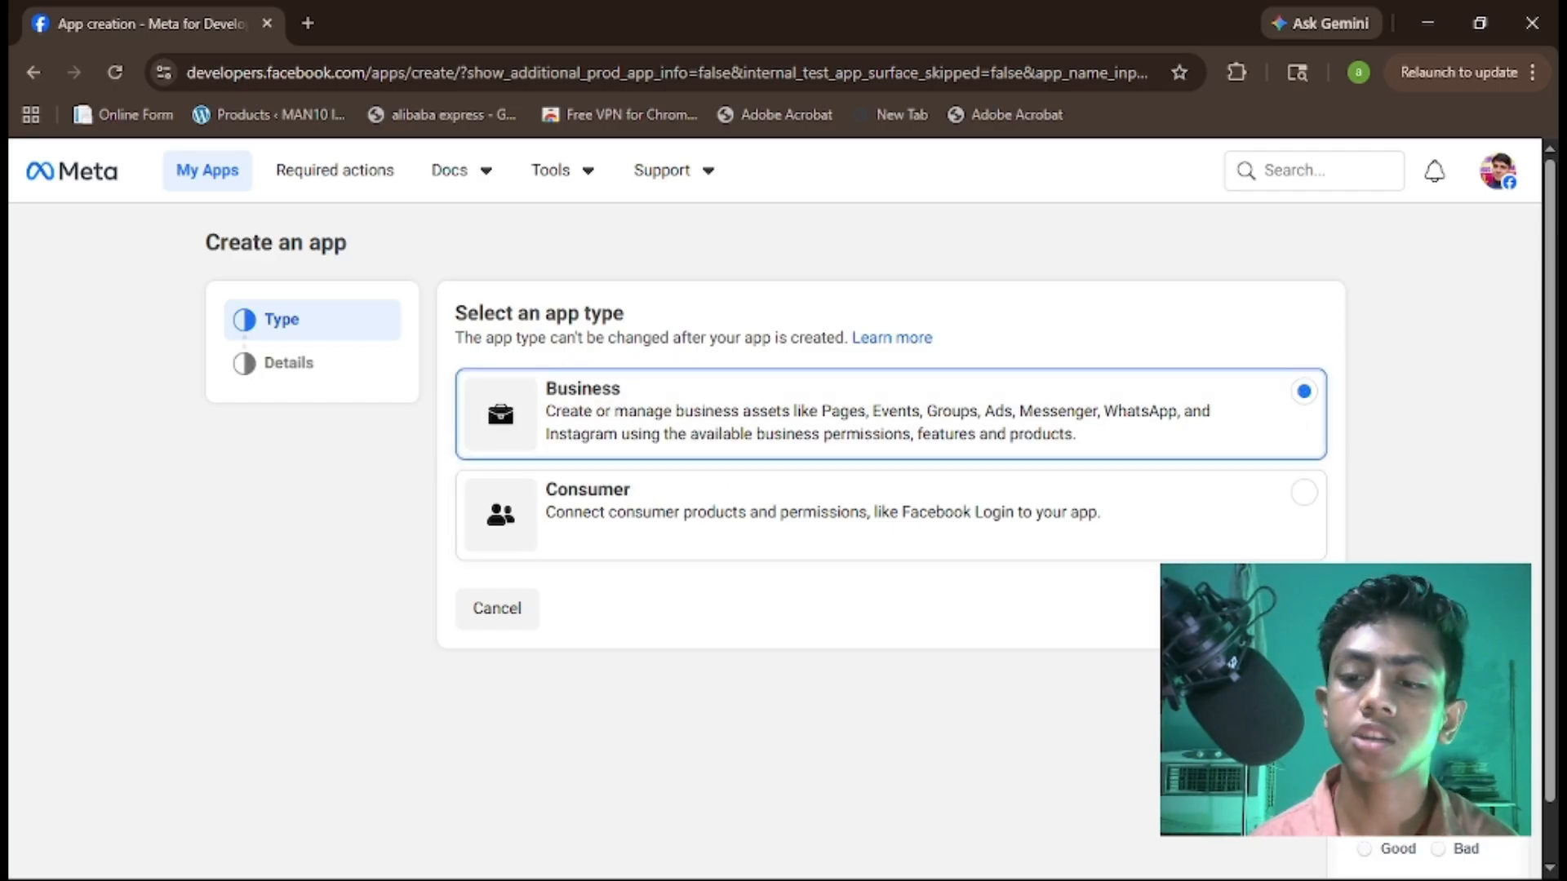
{"action": "left_click", "coordinate": [1289, 608]}
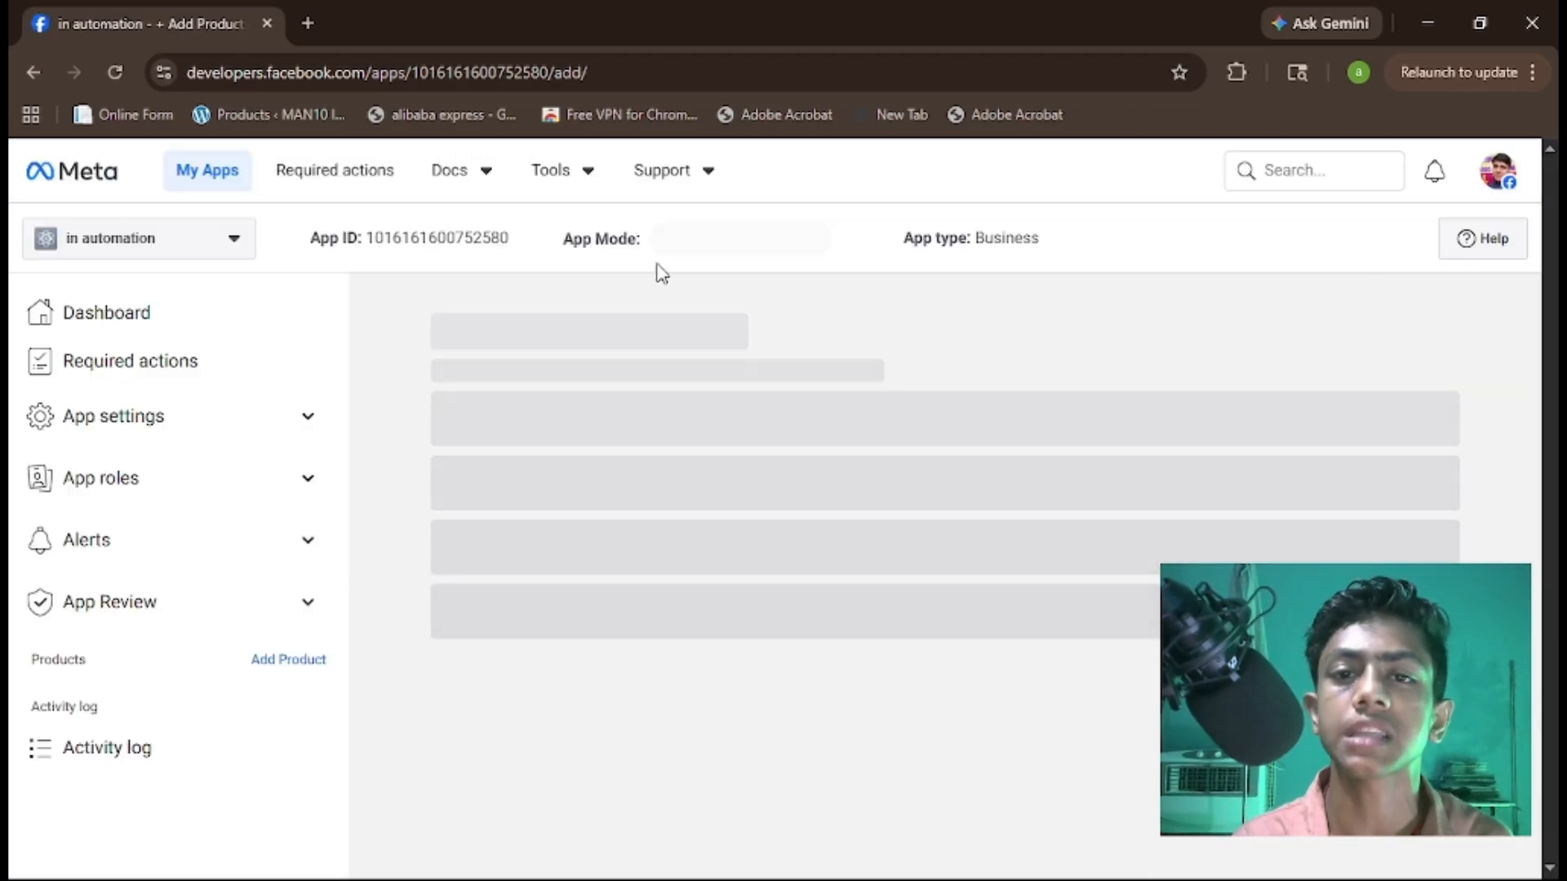
Set up the Instagram product for the "in automation" app.
{"action": "scroll", "coordinate": [913, 506], "scroll_direction": "down", "scroll_amount": 5}
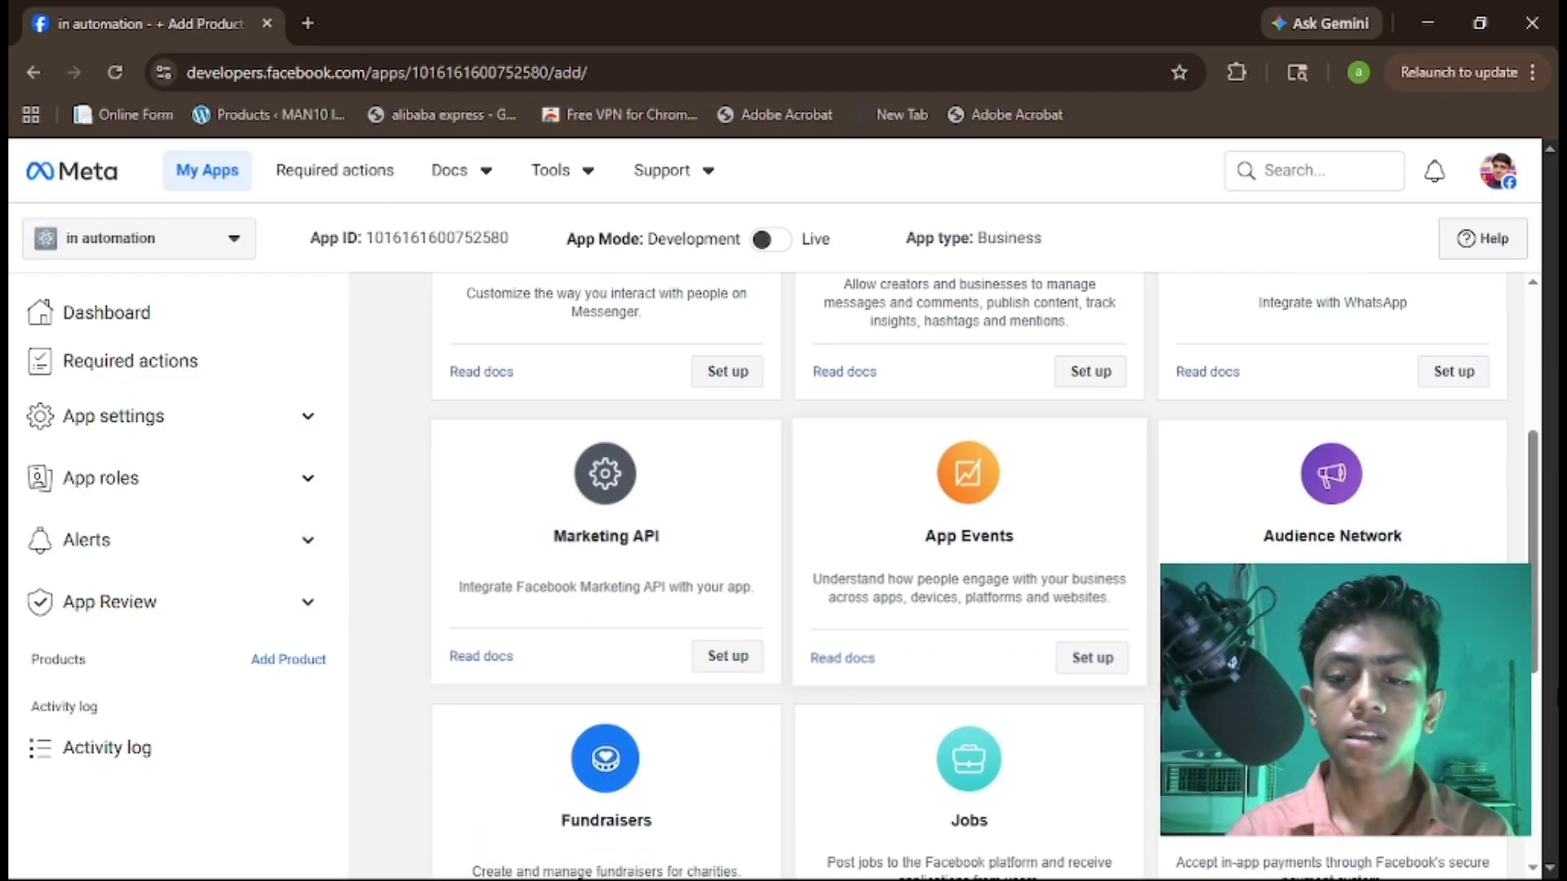
{"action": "scroll", "coordinate": [884, 531], "scroll_direction": "up", "scroll_amount": 2}
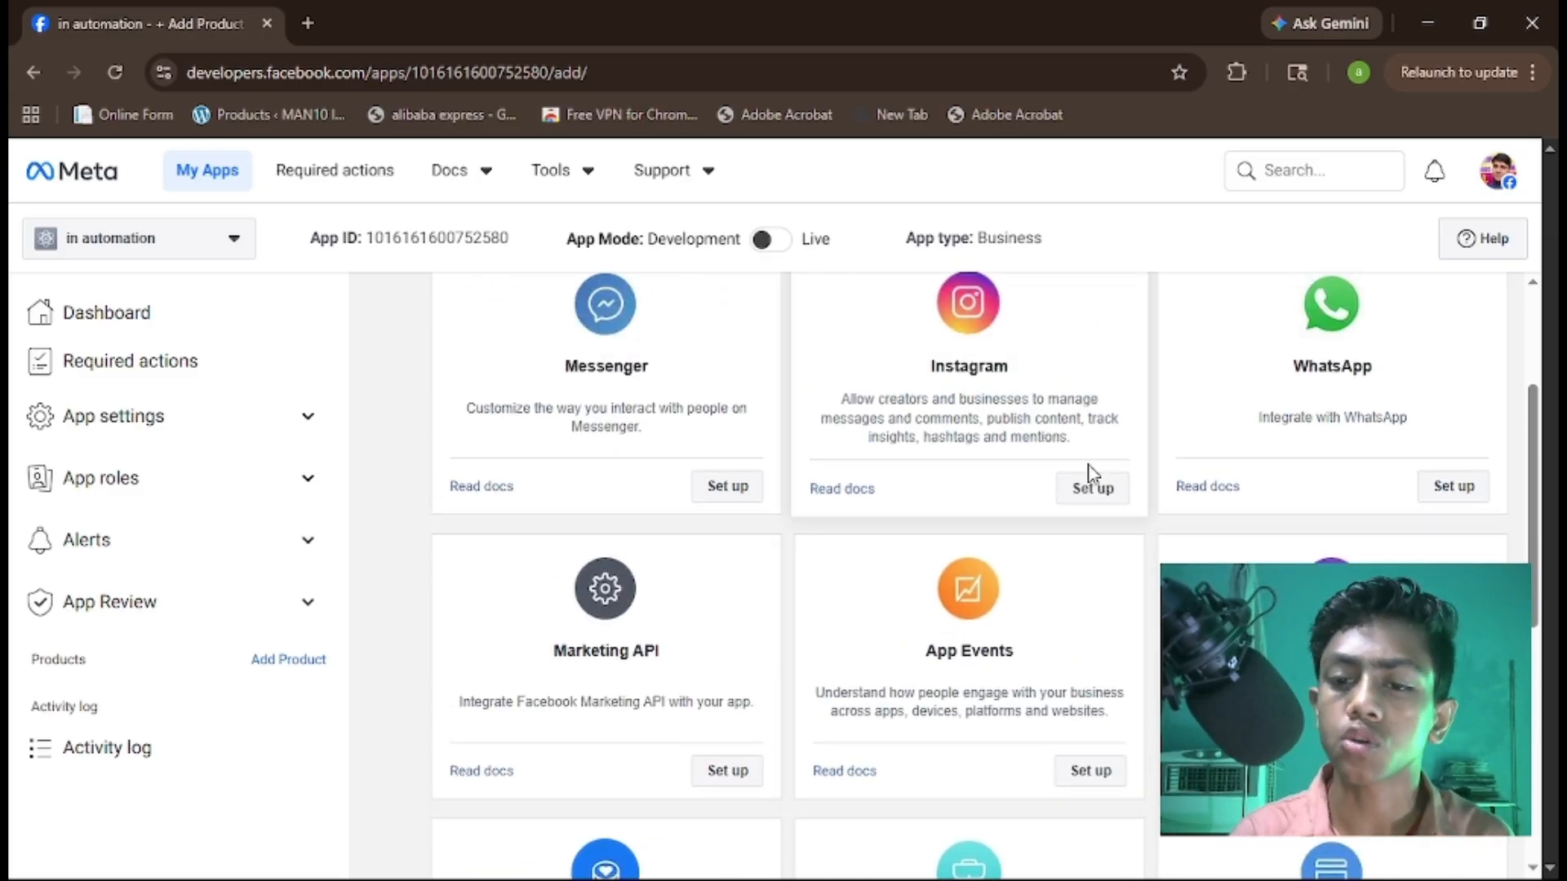
{"action": "left_click", "coordinate": [1092, 489]}
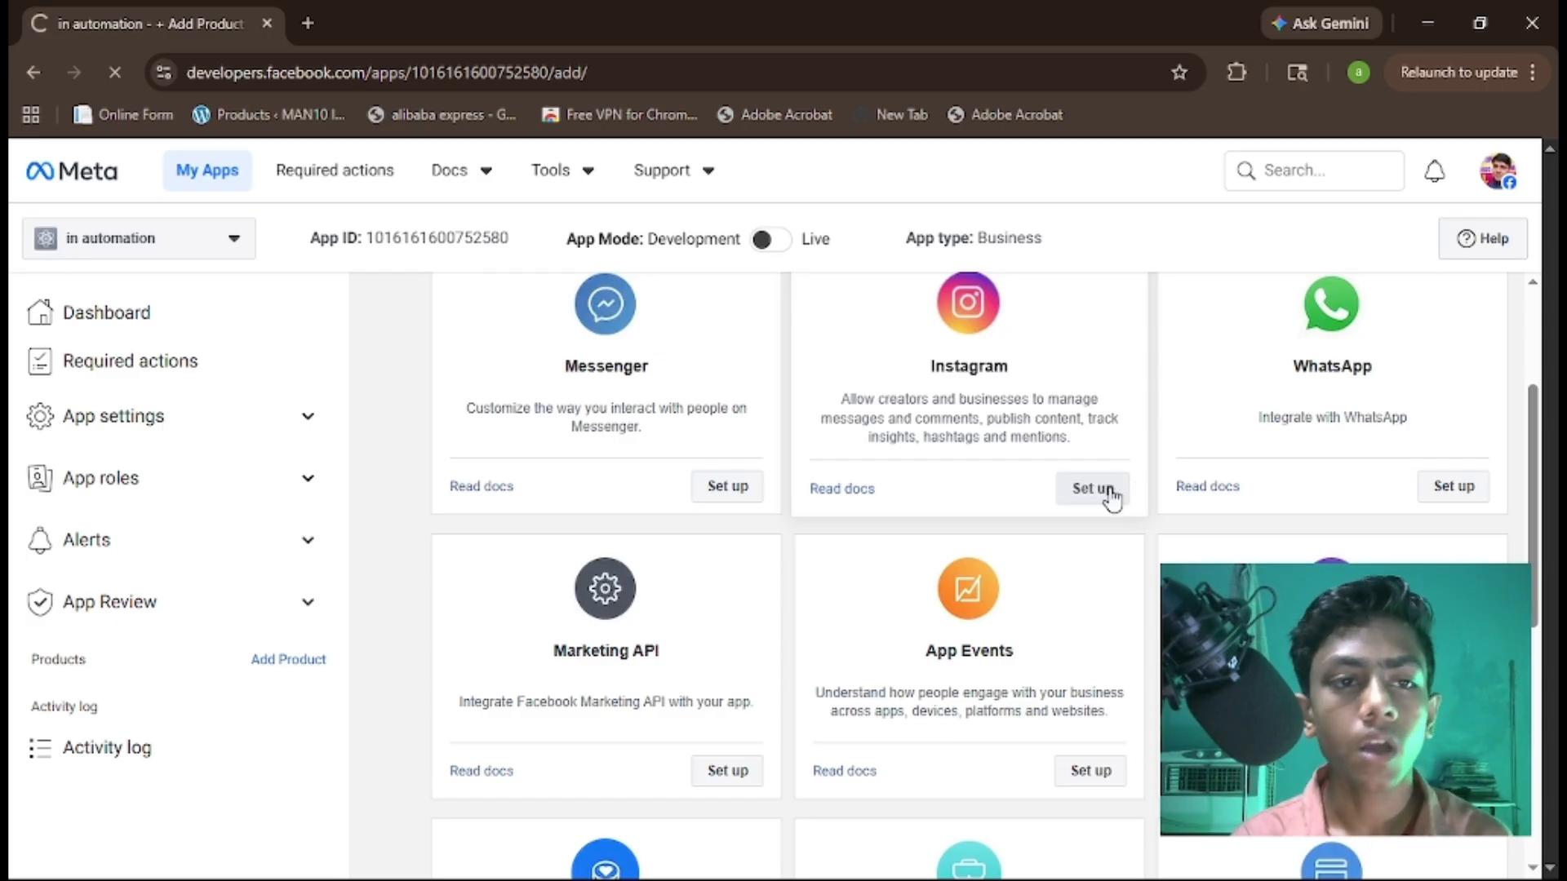
{"action": "left_click", "coordinate": [1103, 490]}
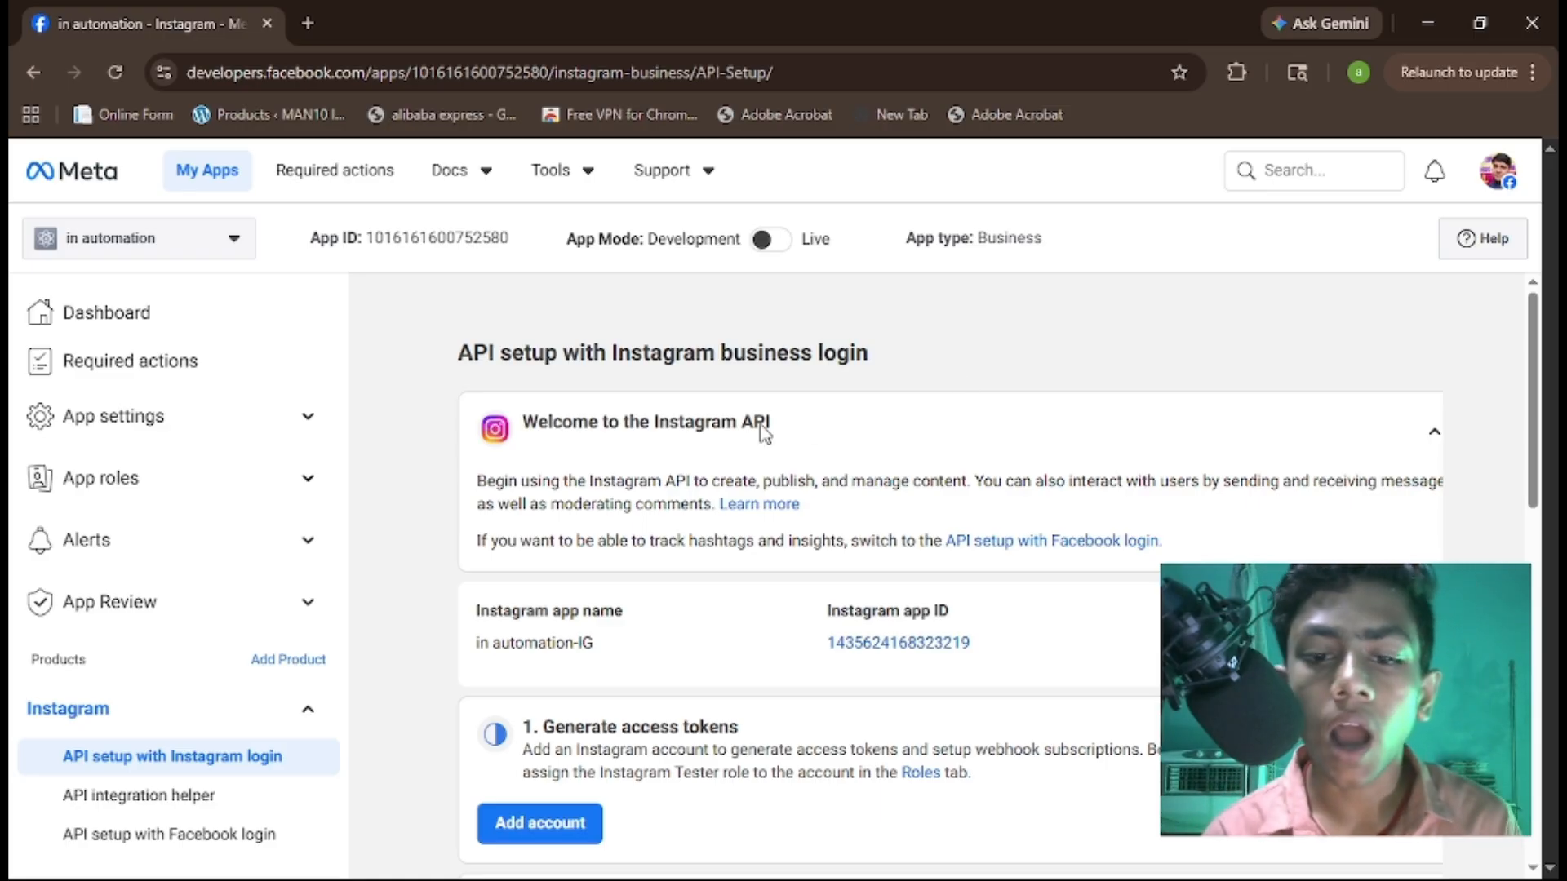
Open the app's roles and start adding a person with the Instagram Tester role.
{"action": "scroll", "coordinate": [448, 584], "scroll_direction": "down", "scroll_amount": 4}
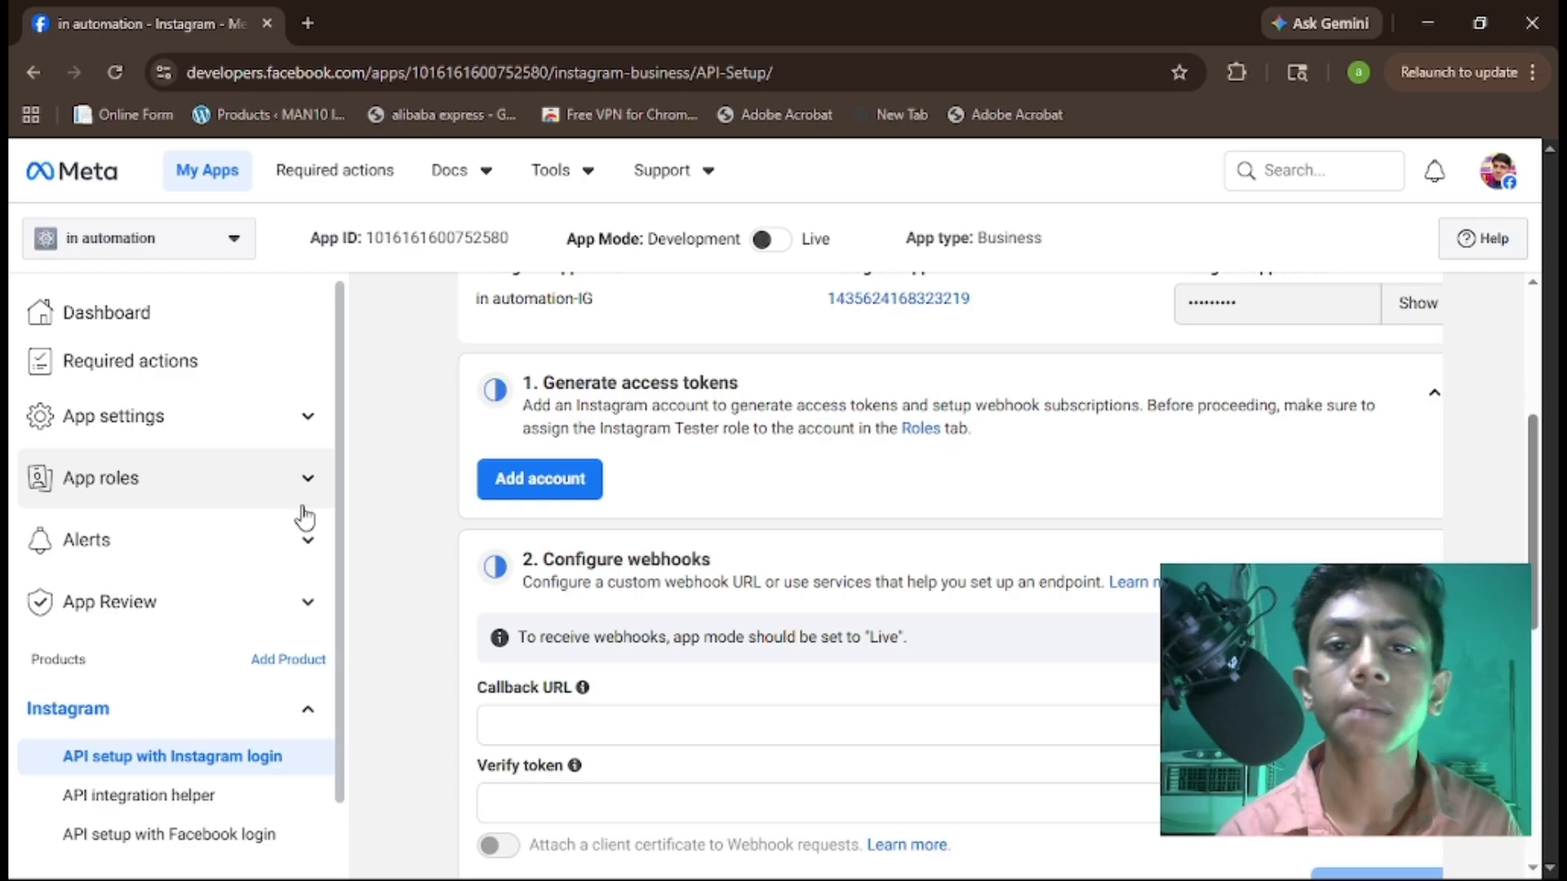
{"action": "left_click", "coordinate": [245, 504]}
{"action": "left_click", "coordinate": [189, 540]}
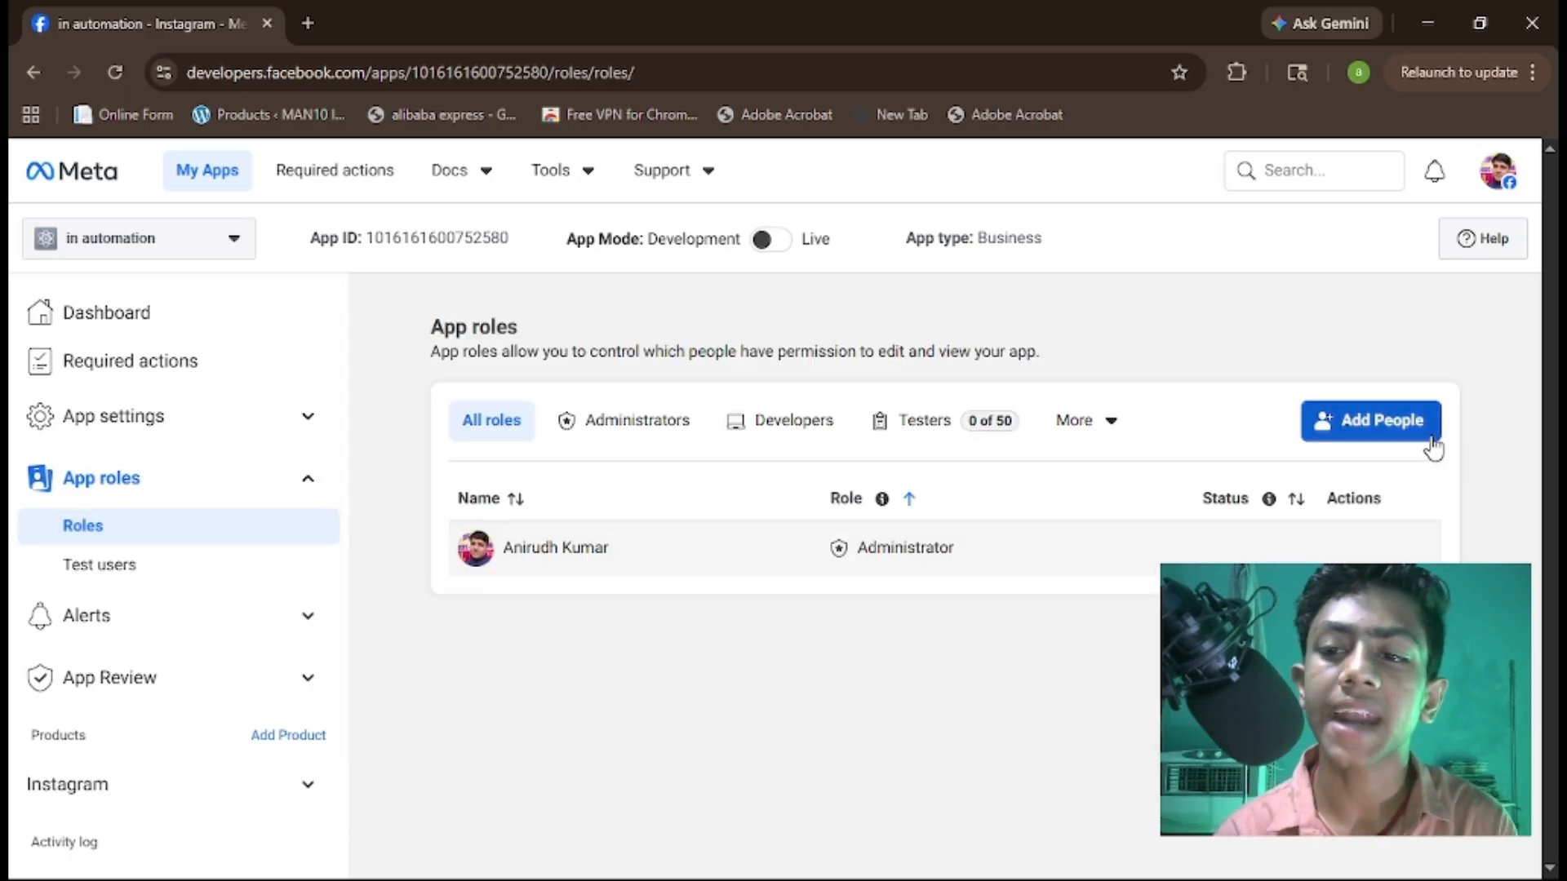
{"action": "left_click", "coordinate": [1432, 445]}
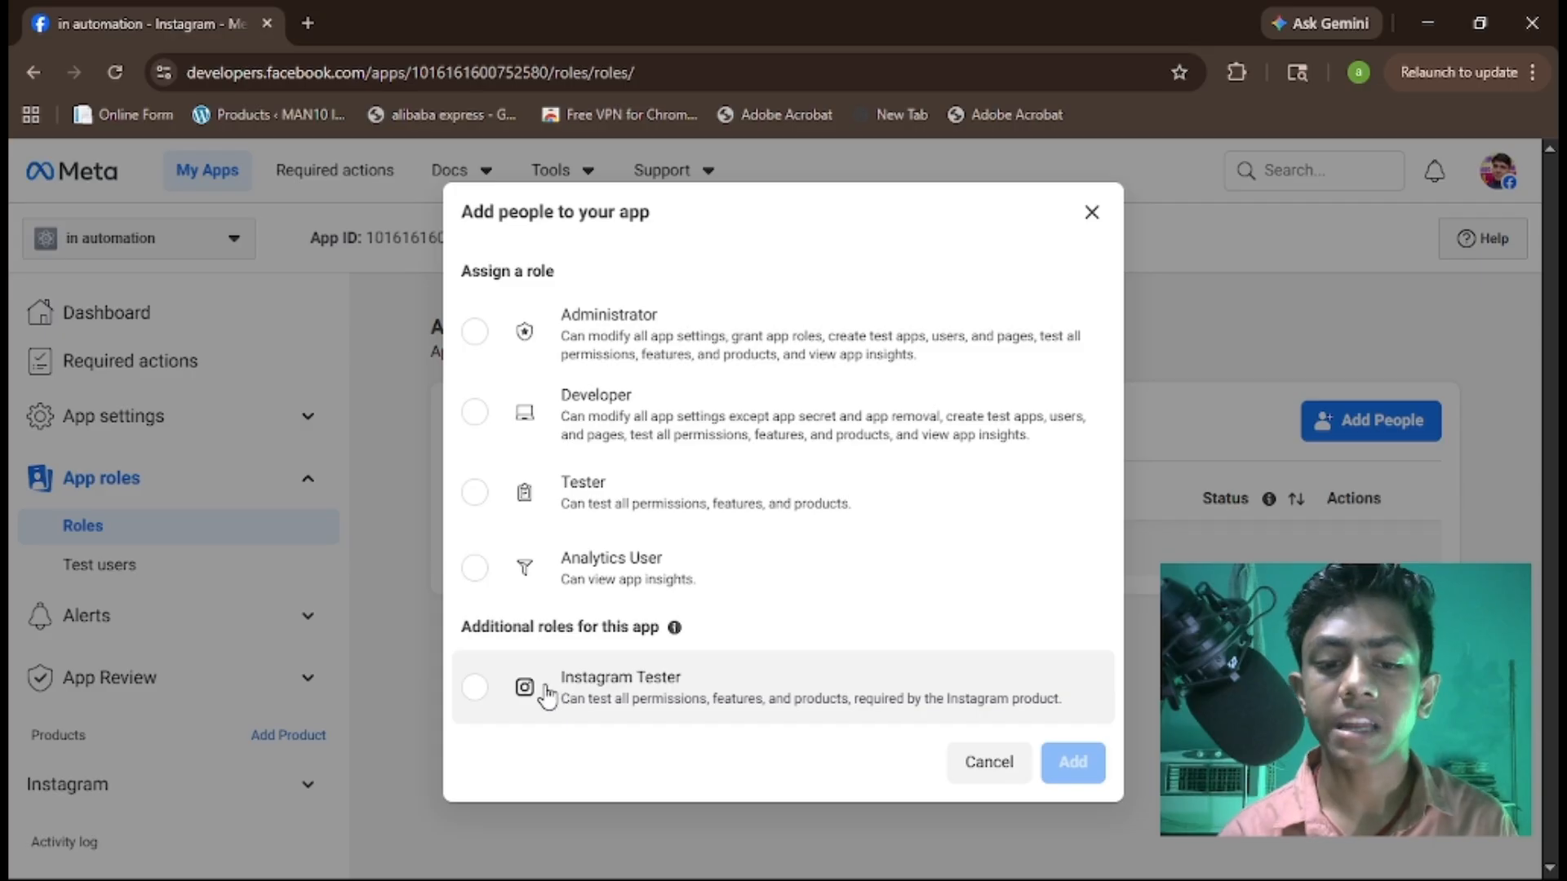
{"action": "left_click", "coordinate": [548, 693]}
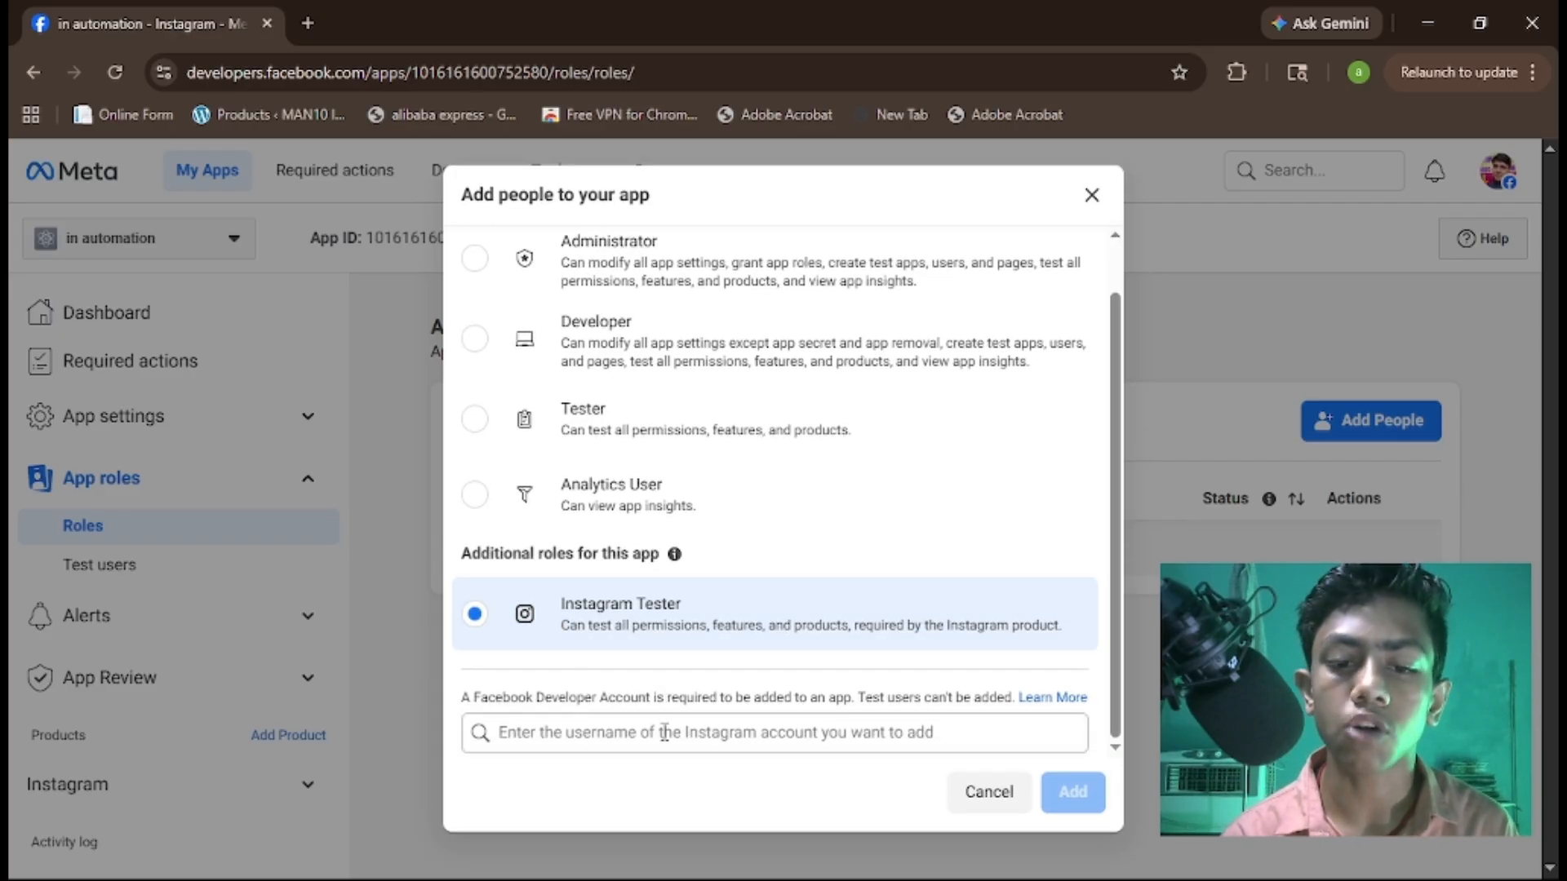
Find the Instagram account websitedeveloper84 and add it to the app as Instagram Tester.
{"action": "left_click", "coordinate": [664, 732]}
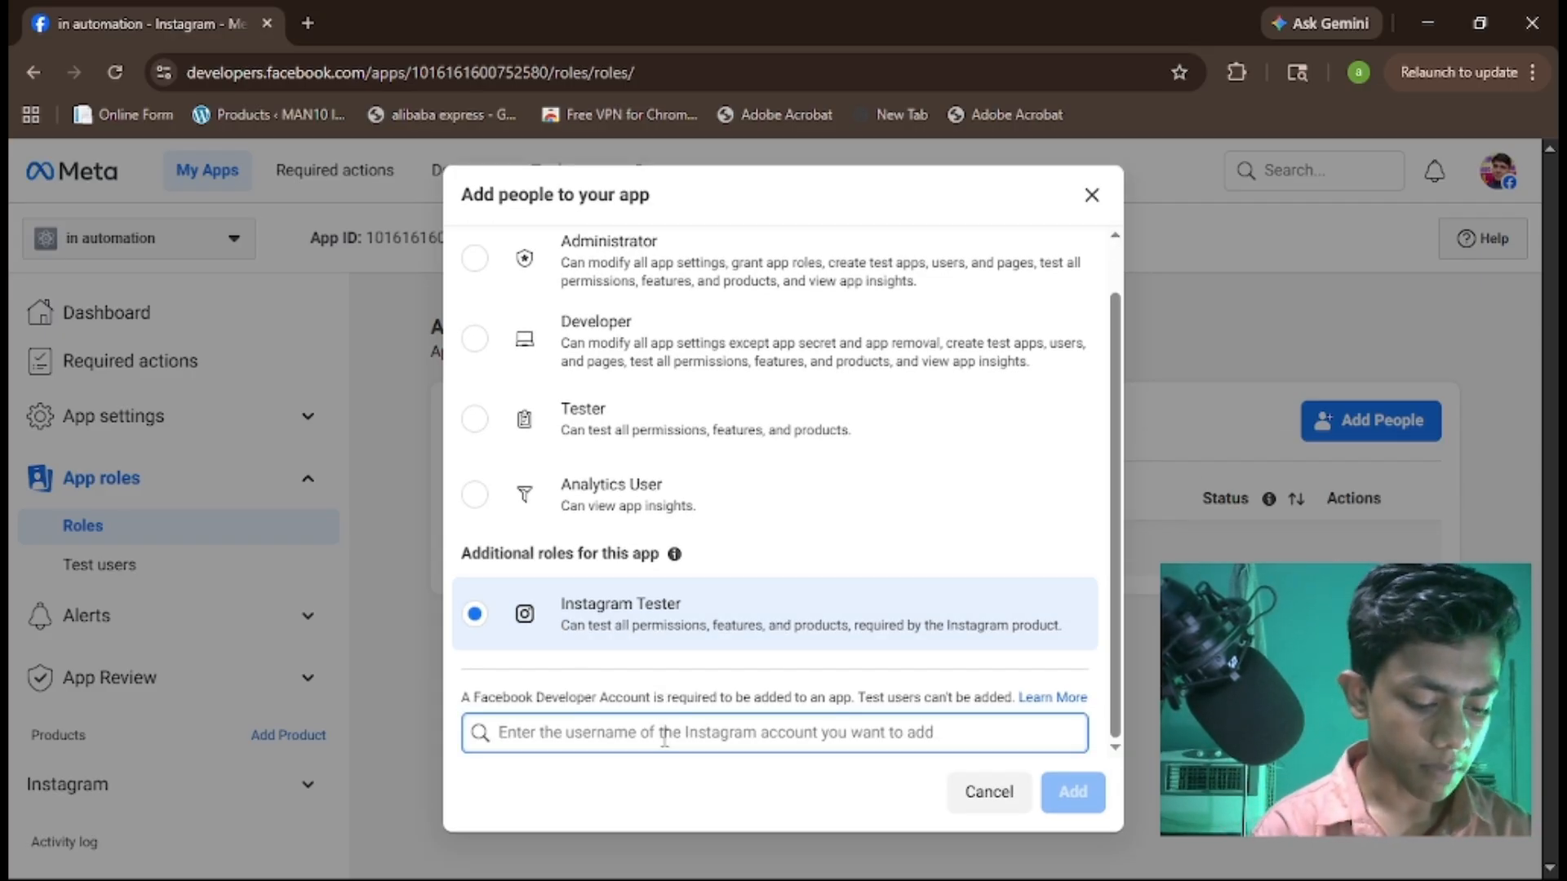
{"action": "type", "text": "websitedev"}
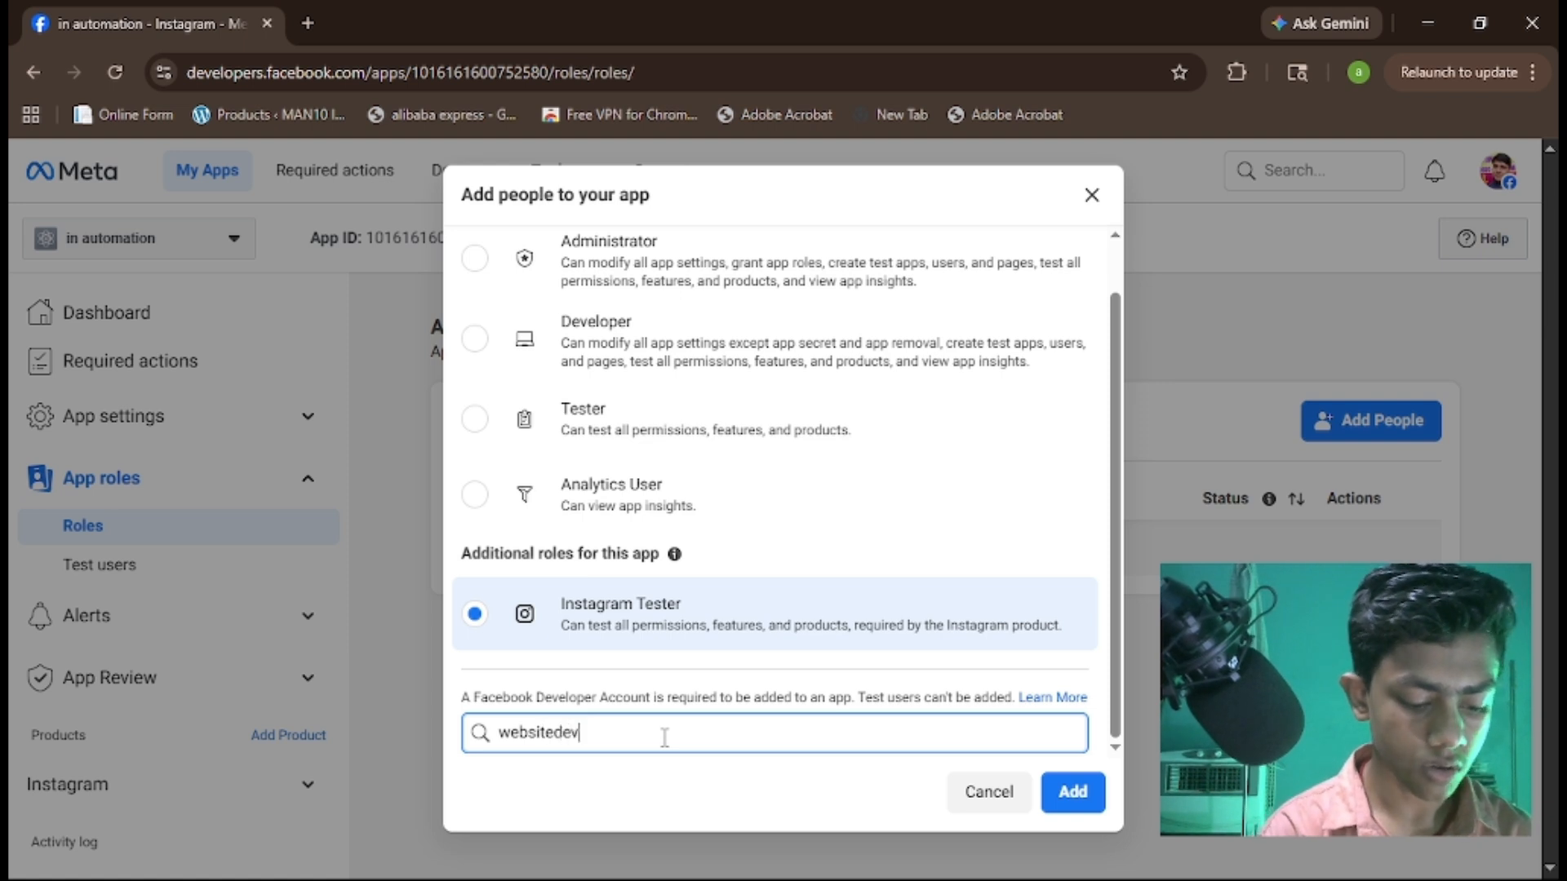
{"action": "type", "text": "eloper"}
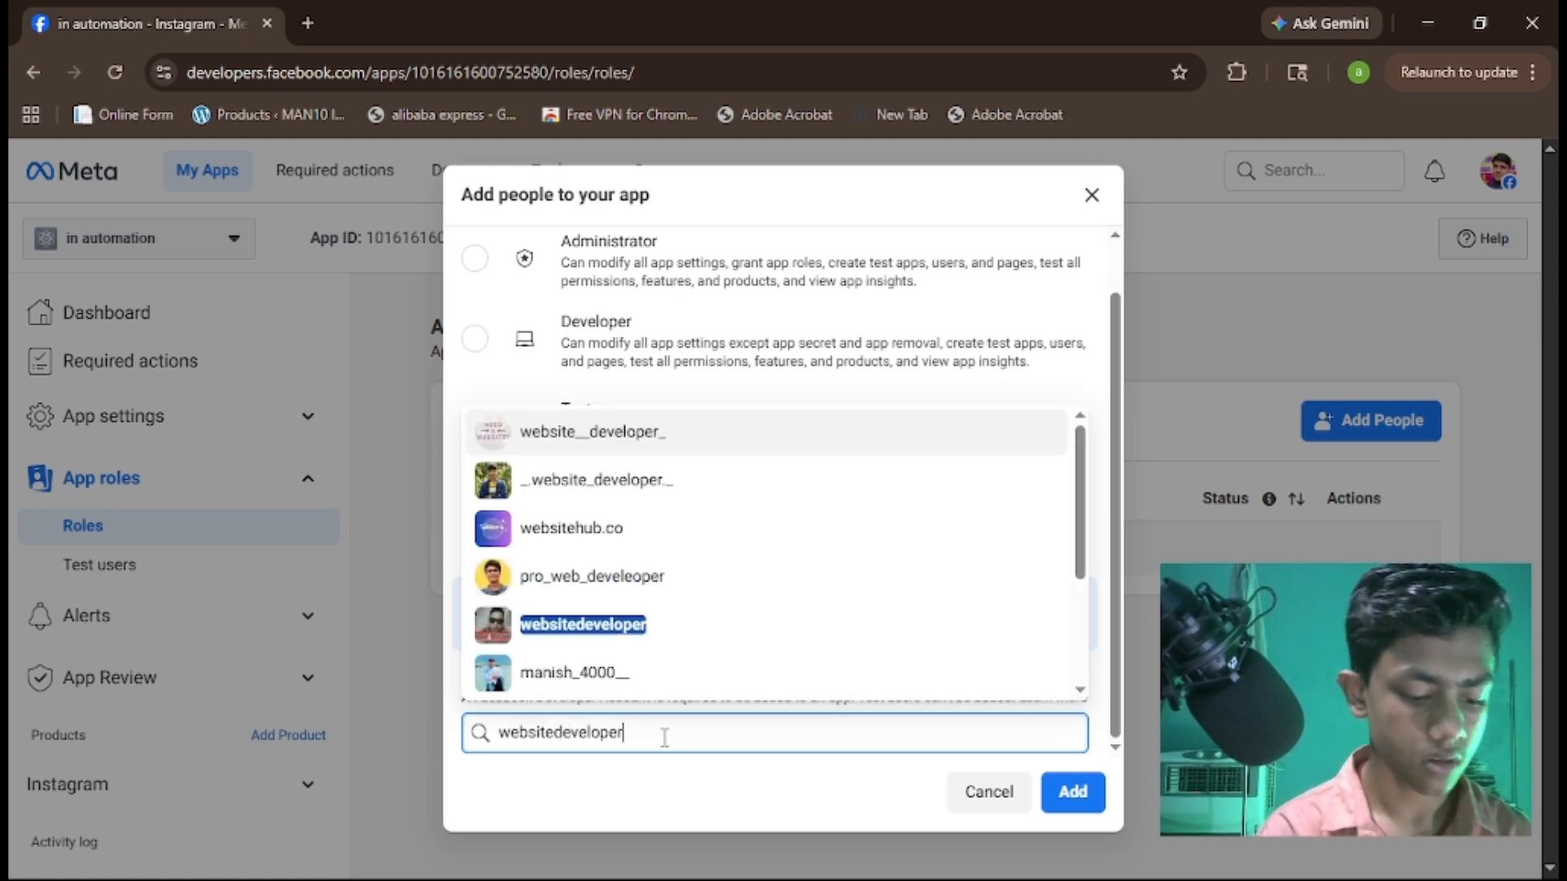
{"action": "type", "text": "84"}
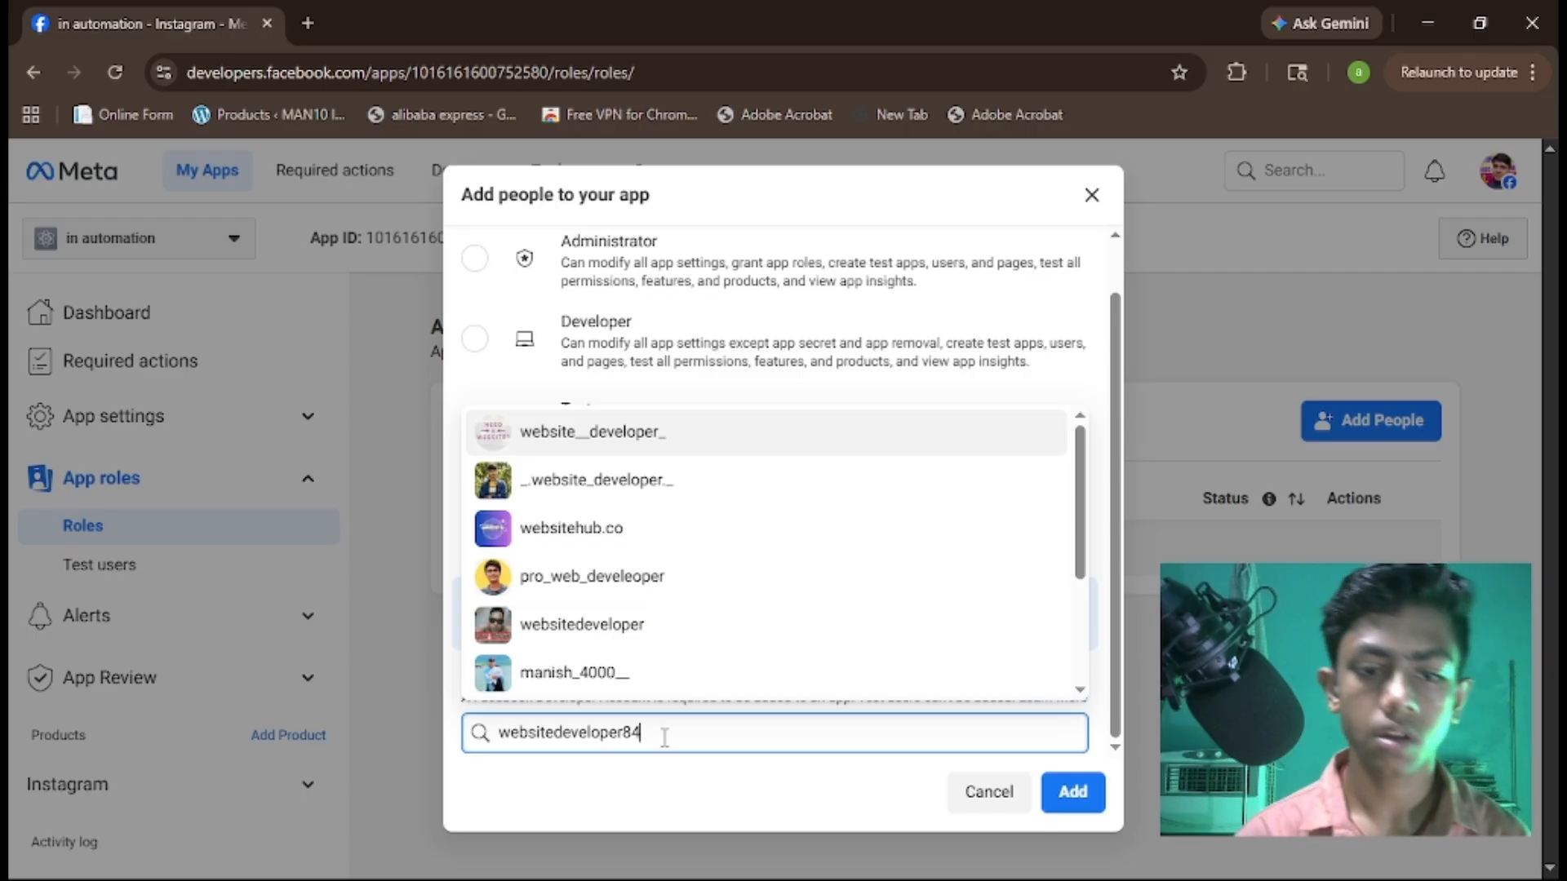
{"action": "left_click", "coordinate": [722, 585]}
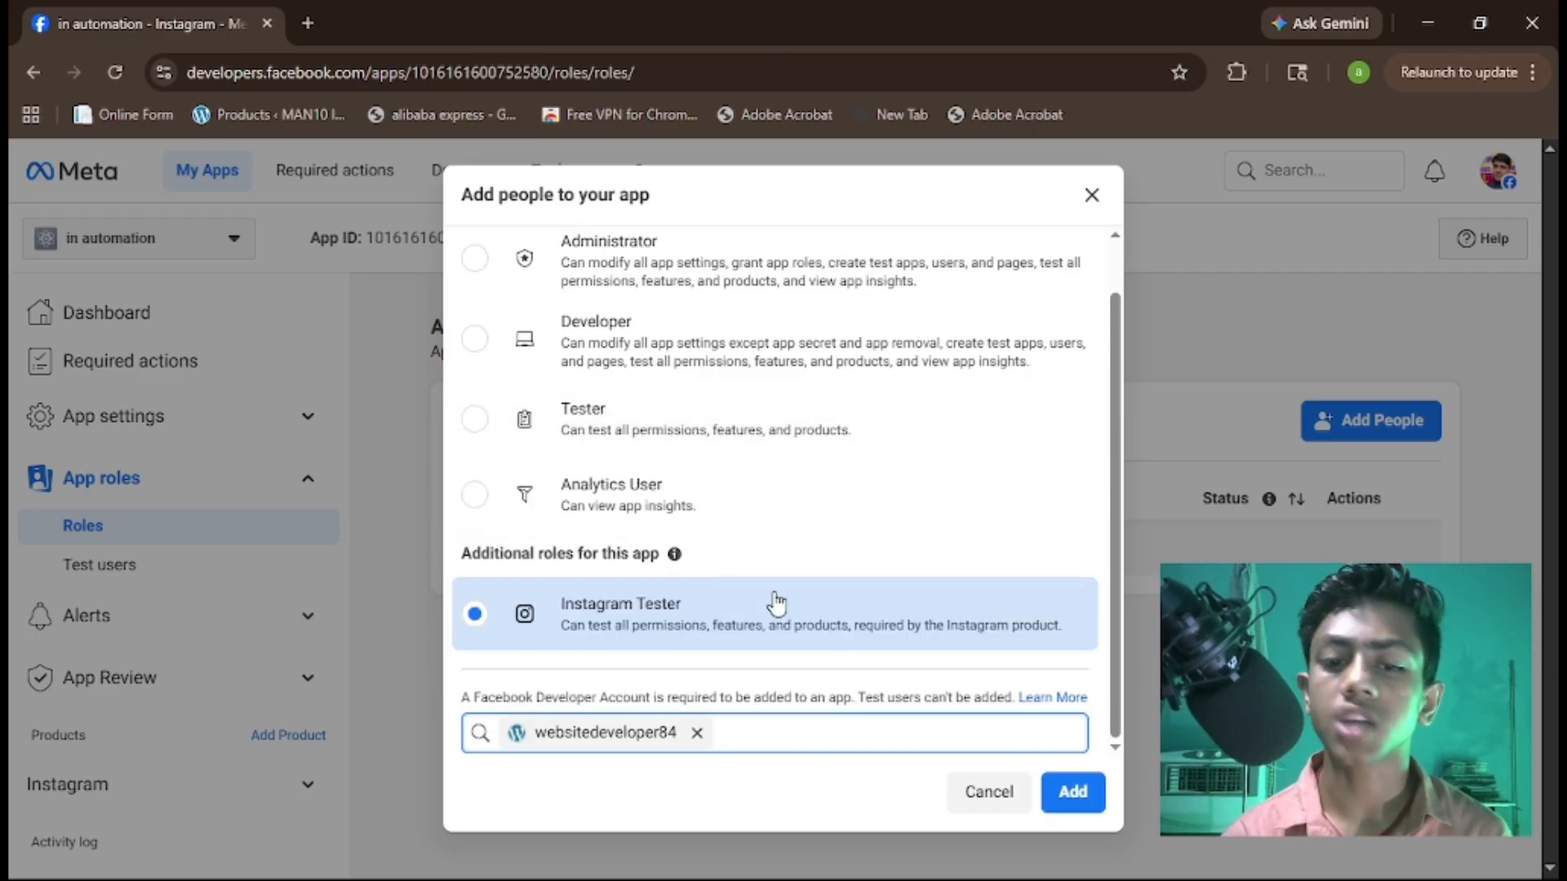
{"action": "left_click", "coordinate": [1073, 796]}
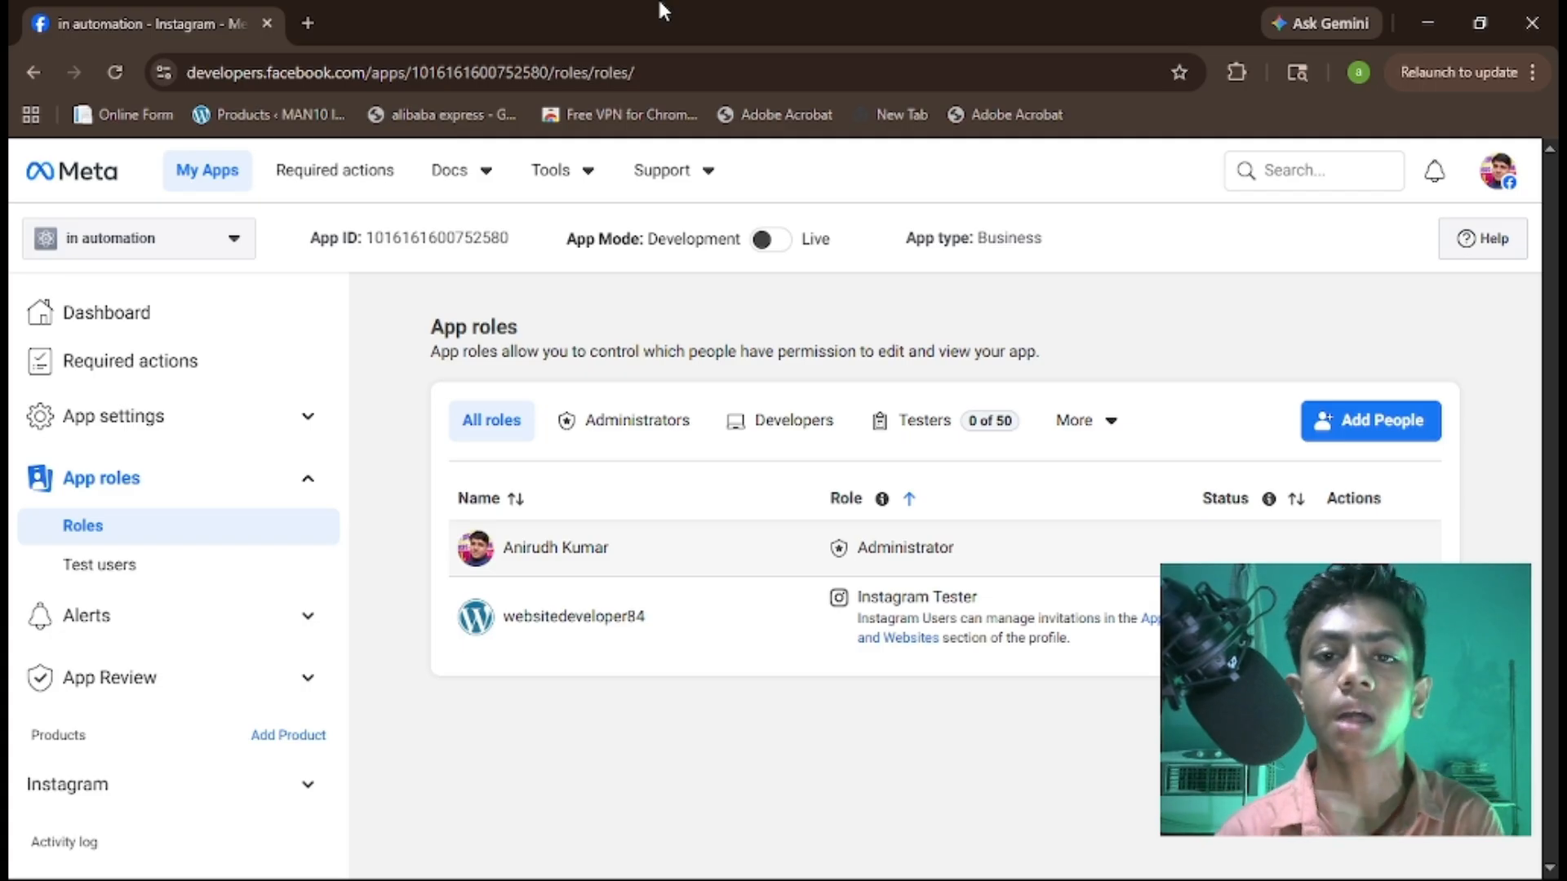
Search Google for Instagram in a new browser tab and open the Instagram website.
{"action": "left_click", "coordinate": [305, 24]}
{"action": "left_click", "coordinate": [585, 477]}
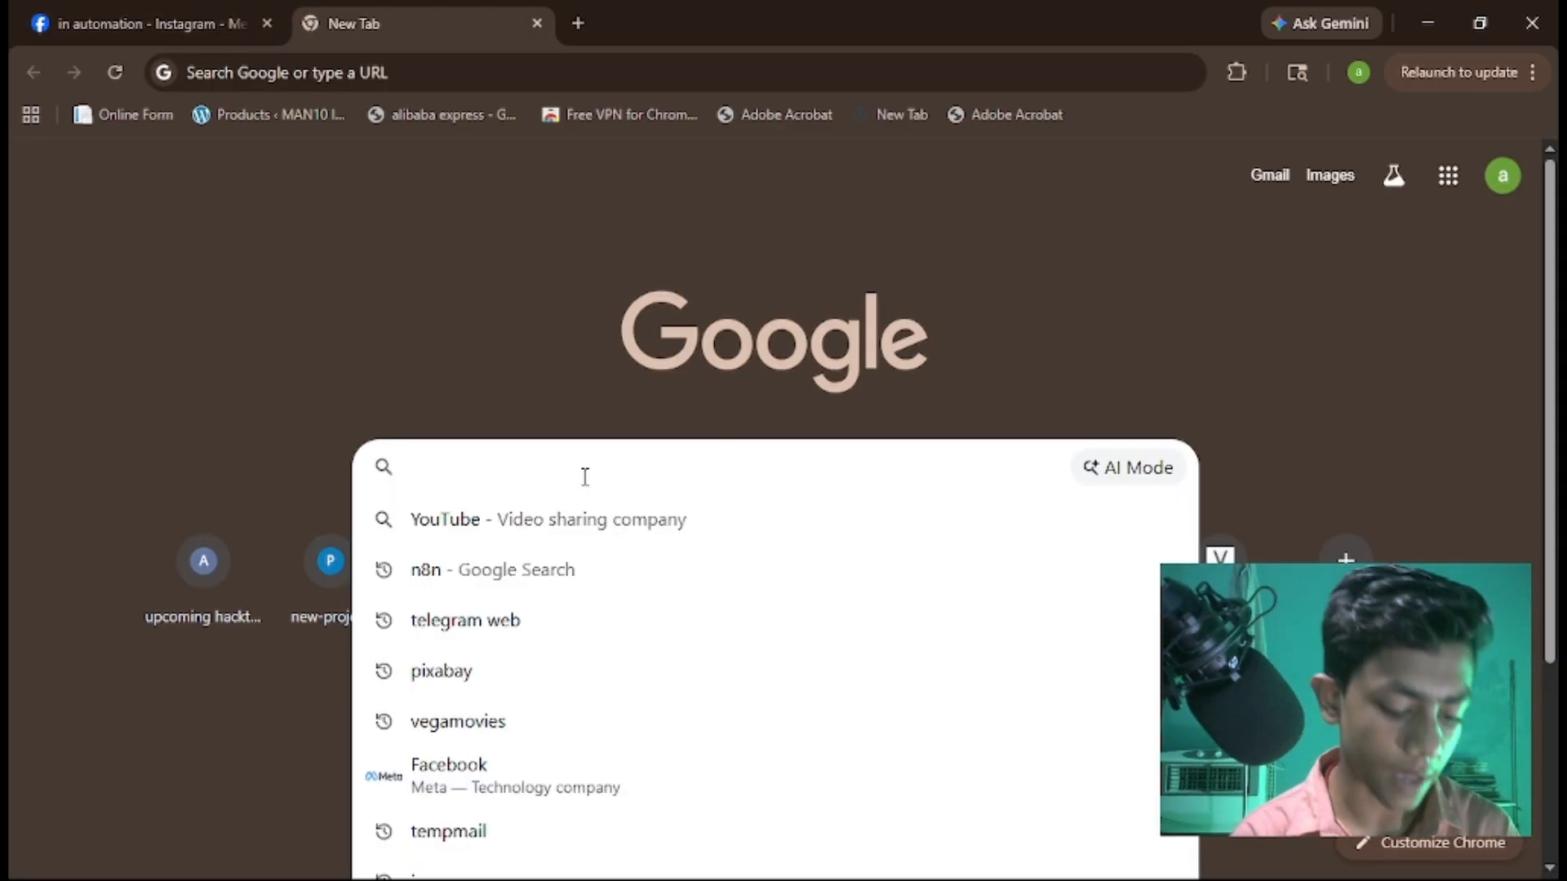
{"action": "type", "text": "insta"}
{"action": "key", "text": "Return"}
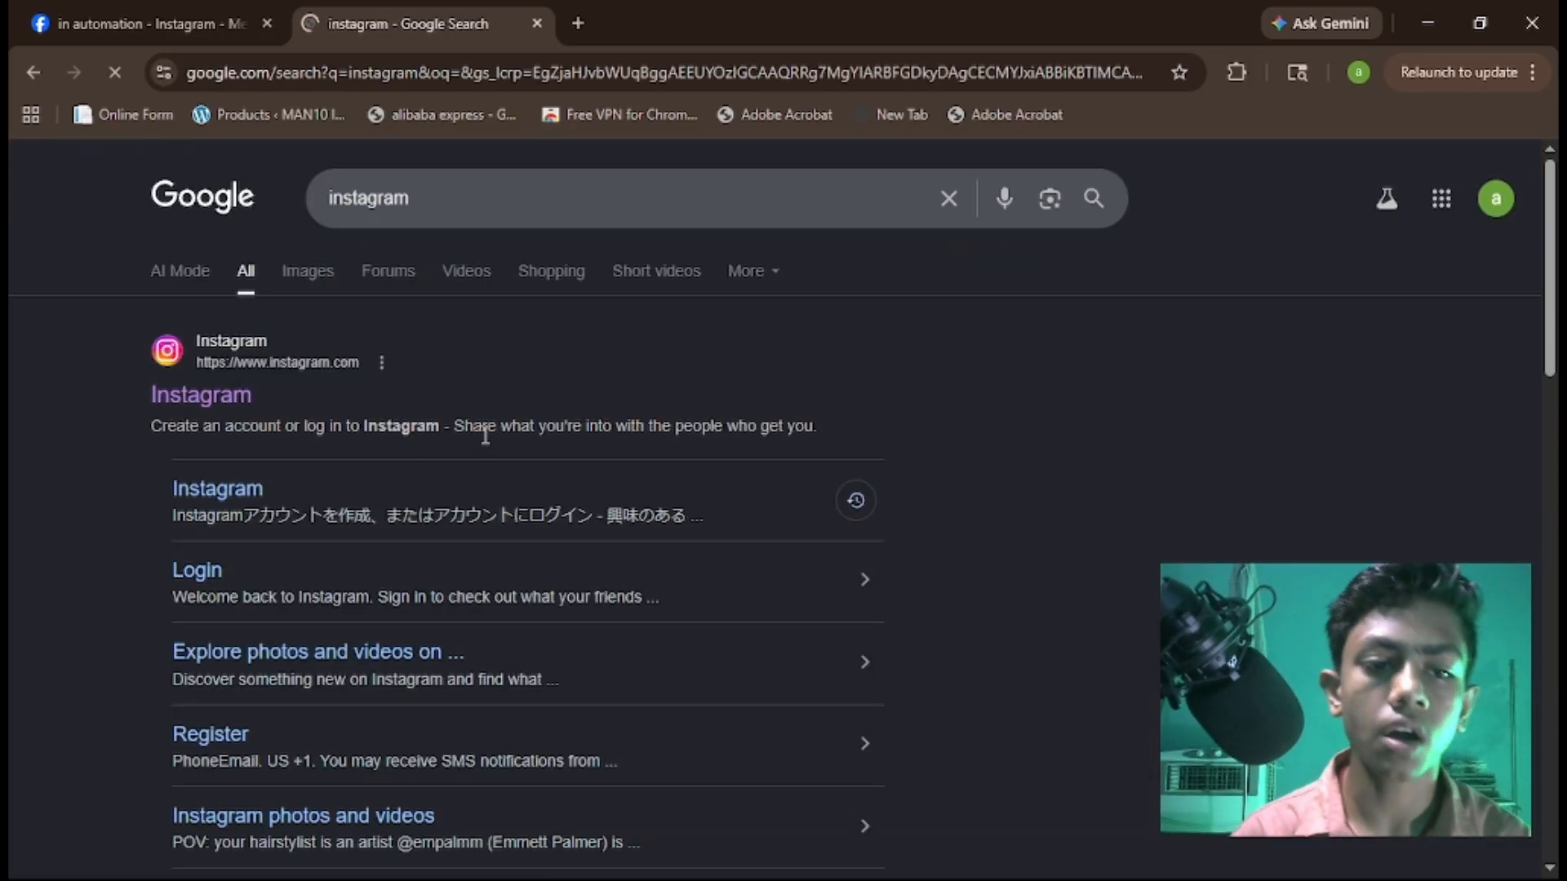
{"action": "left_click", "coordinate": [218, 401]}
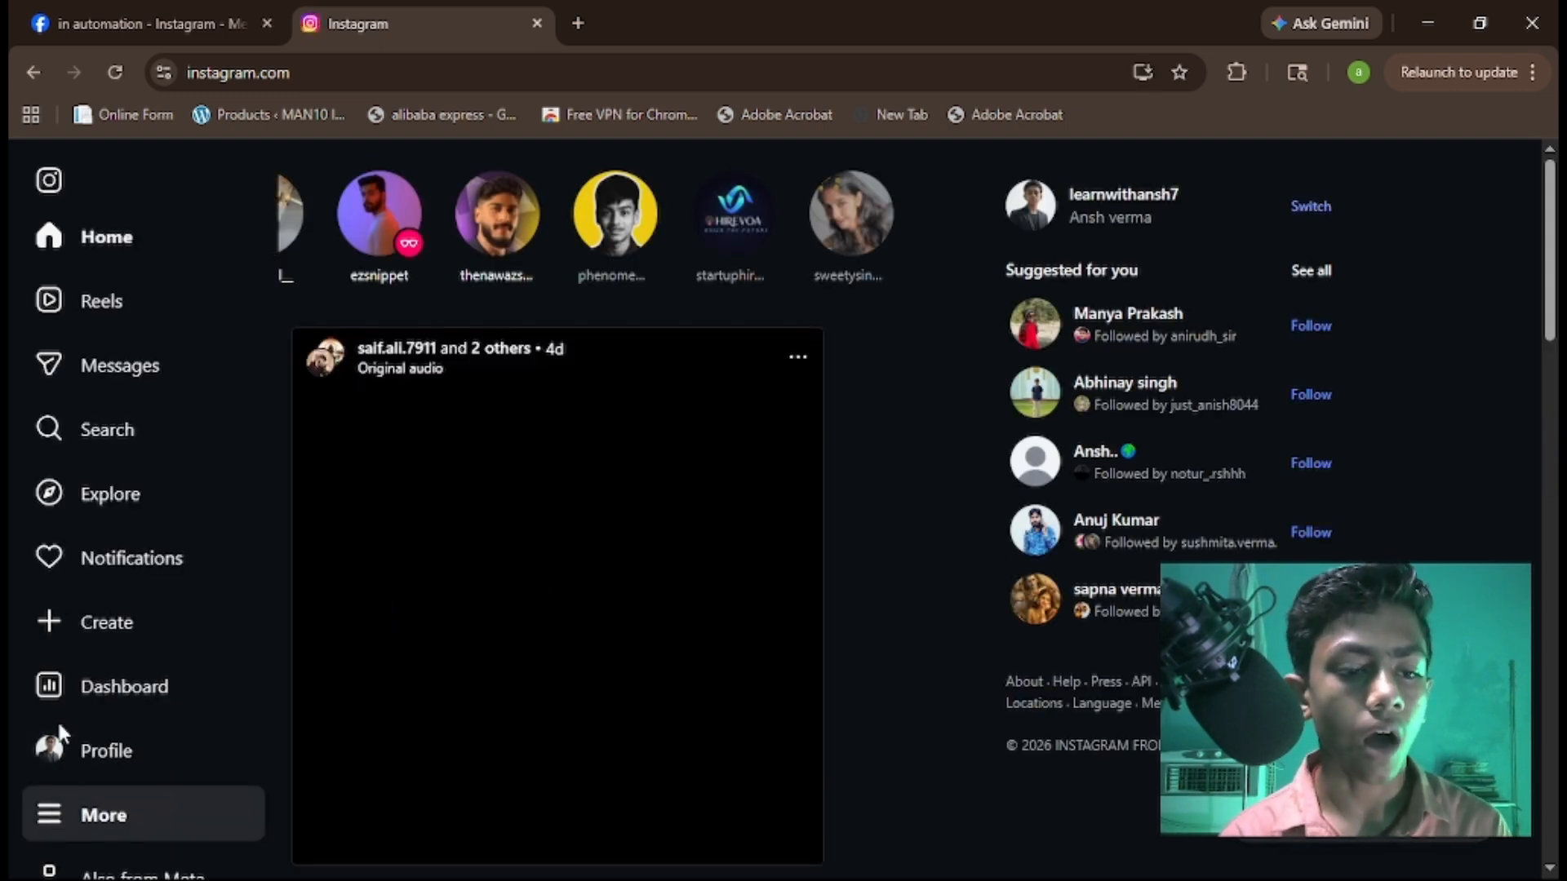
Log out of the current Instagram account and log back in as websitedeveloper84.
{"action": "left_click", "coordinate": [82, 804]}
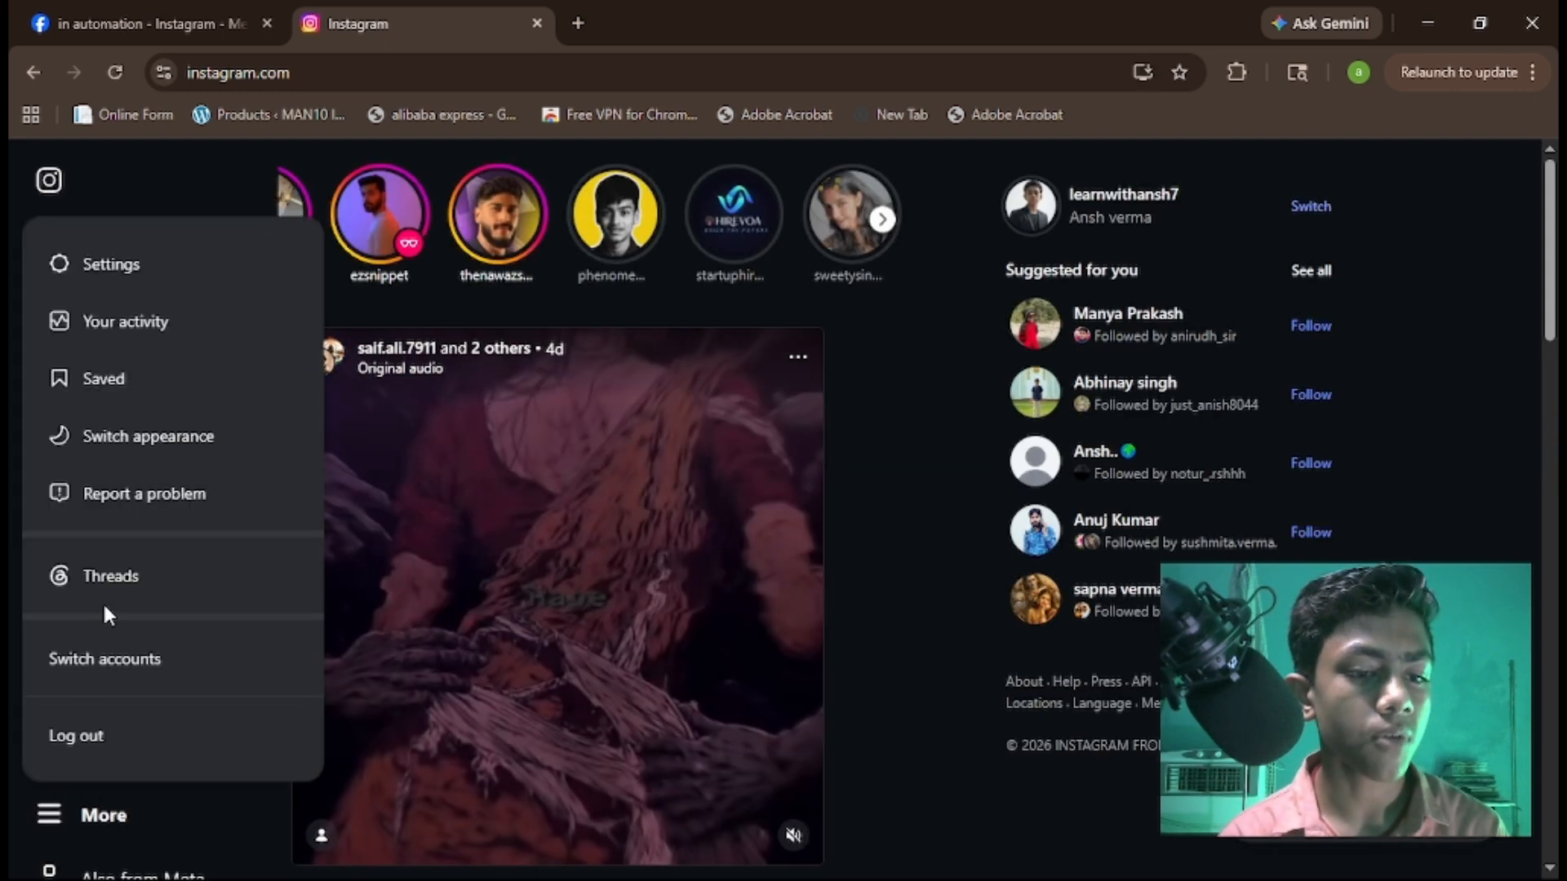
{"action": "left_click", "coordinate": [110, 734]}
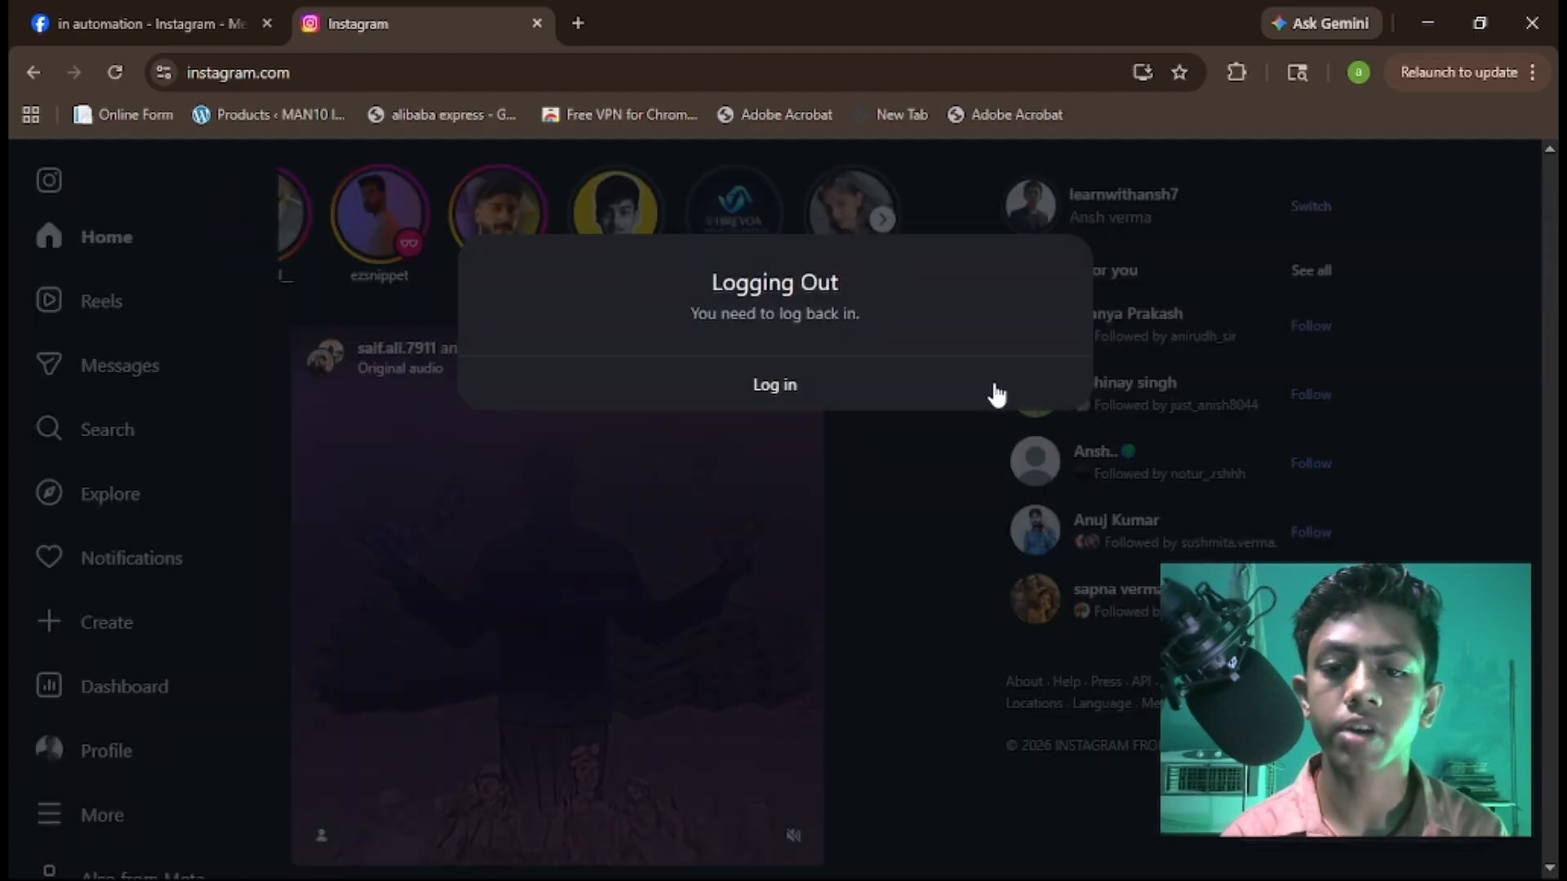
{"action": "left_click", "coordinate": [757, 365]}
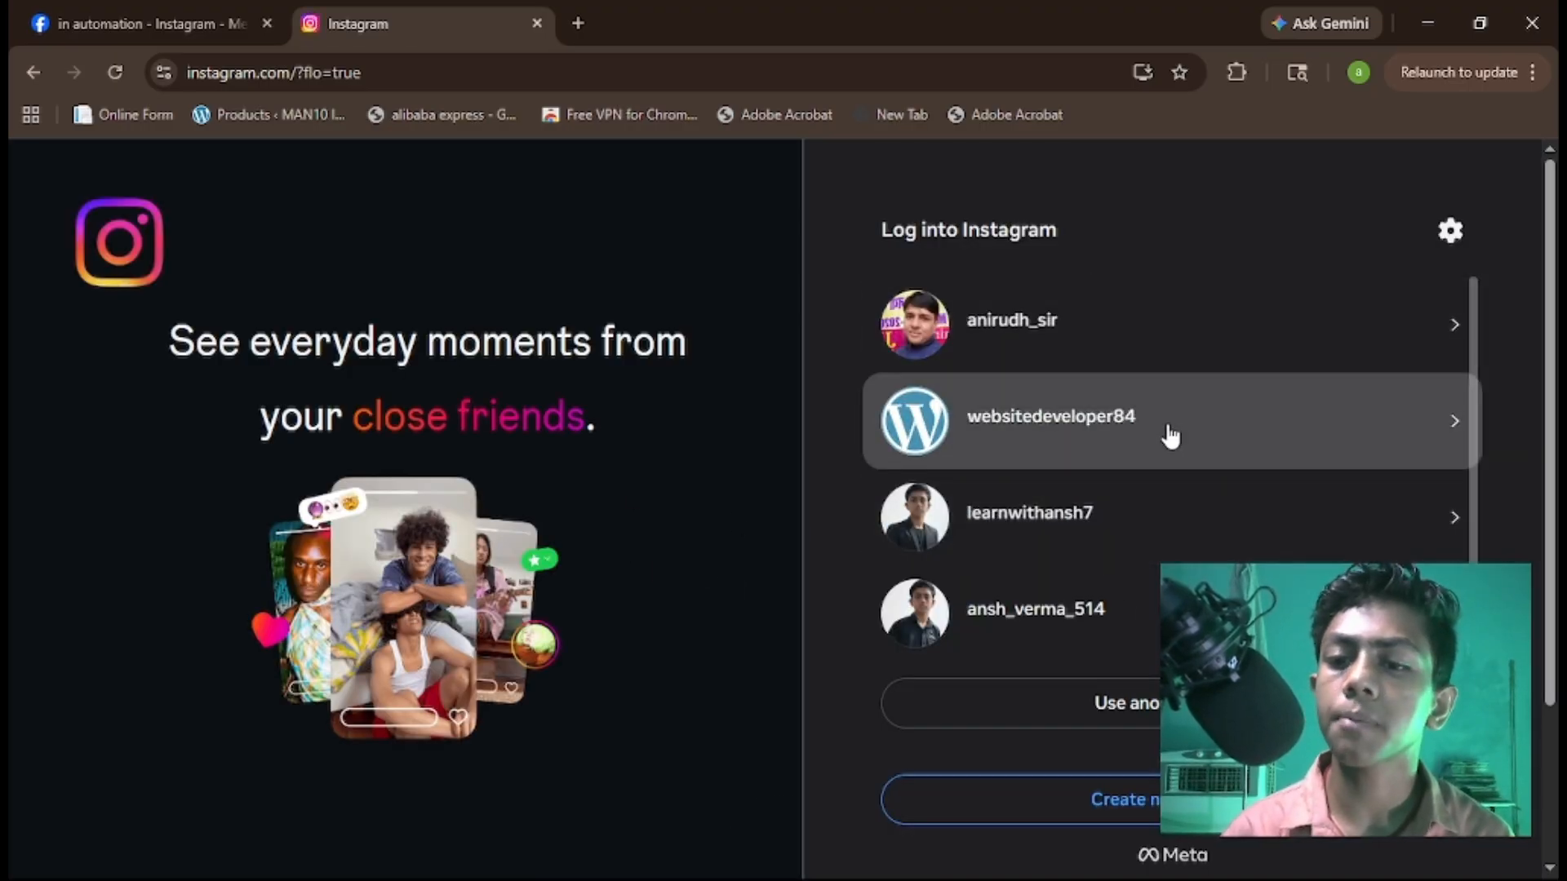
{"action": "left_click", "coordinate": [1167, 430]}
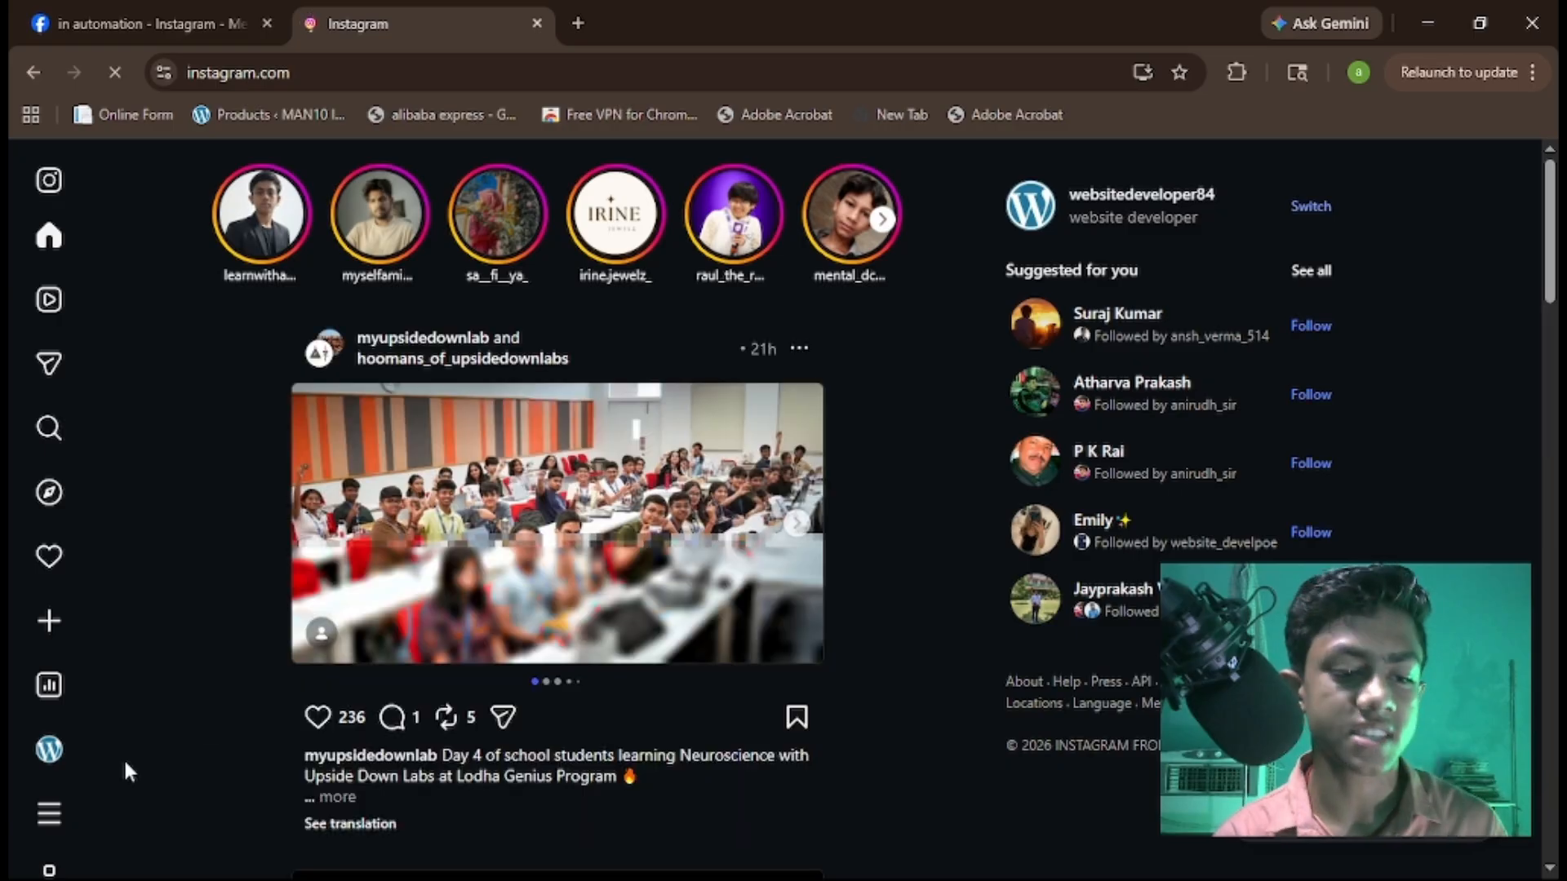
Open Apps and websites in the Instagram account's website permissions settings.
{"action": "left_click", "coordinate": [82, 815]}
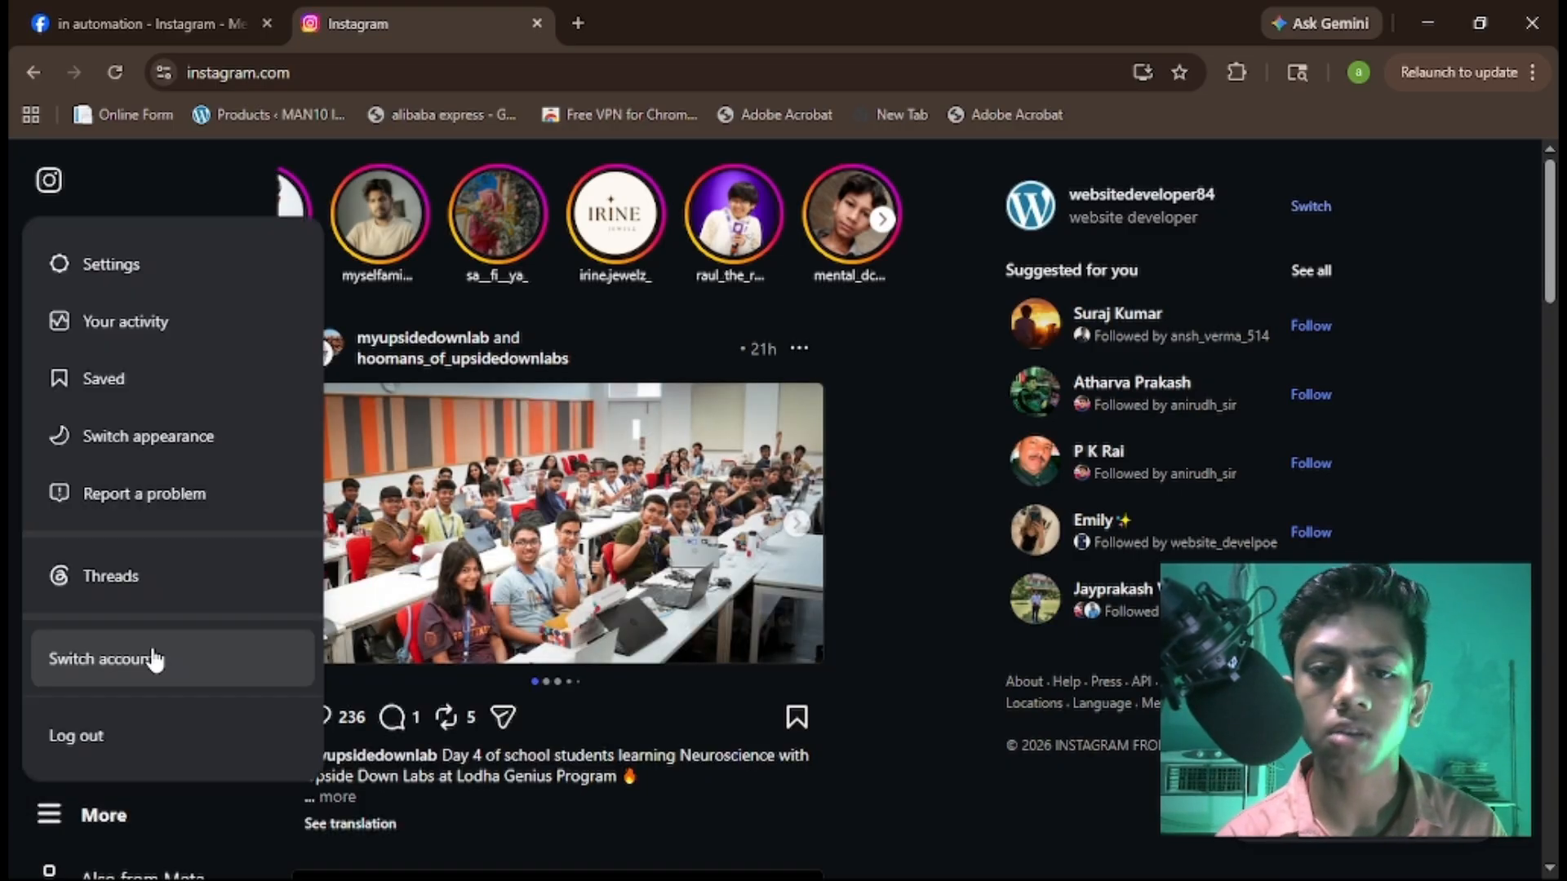
{"action": "left_click", "coordinate": [167, 285]}
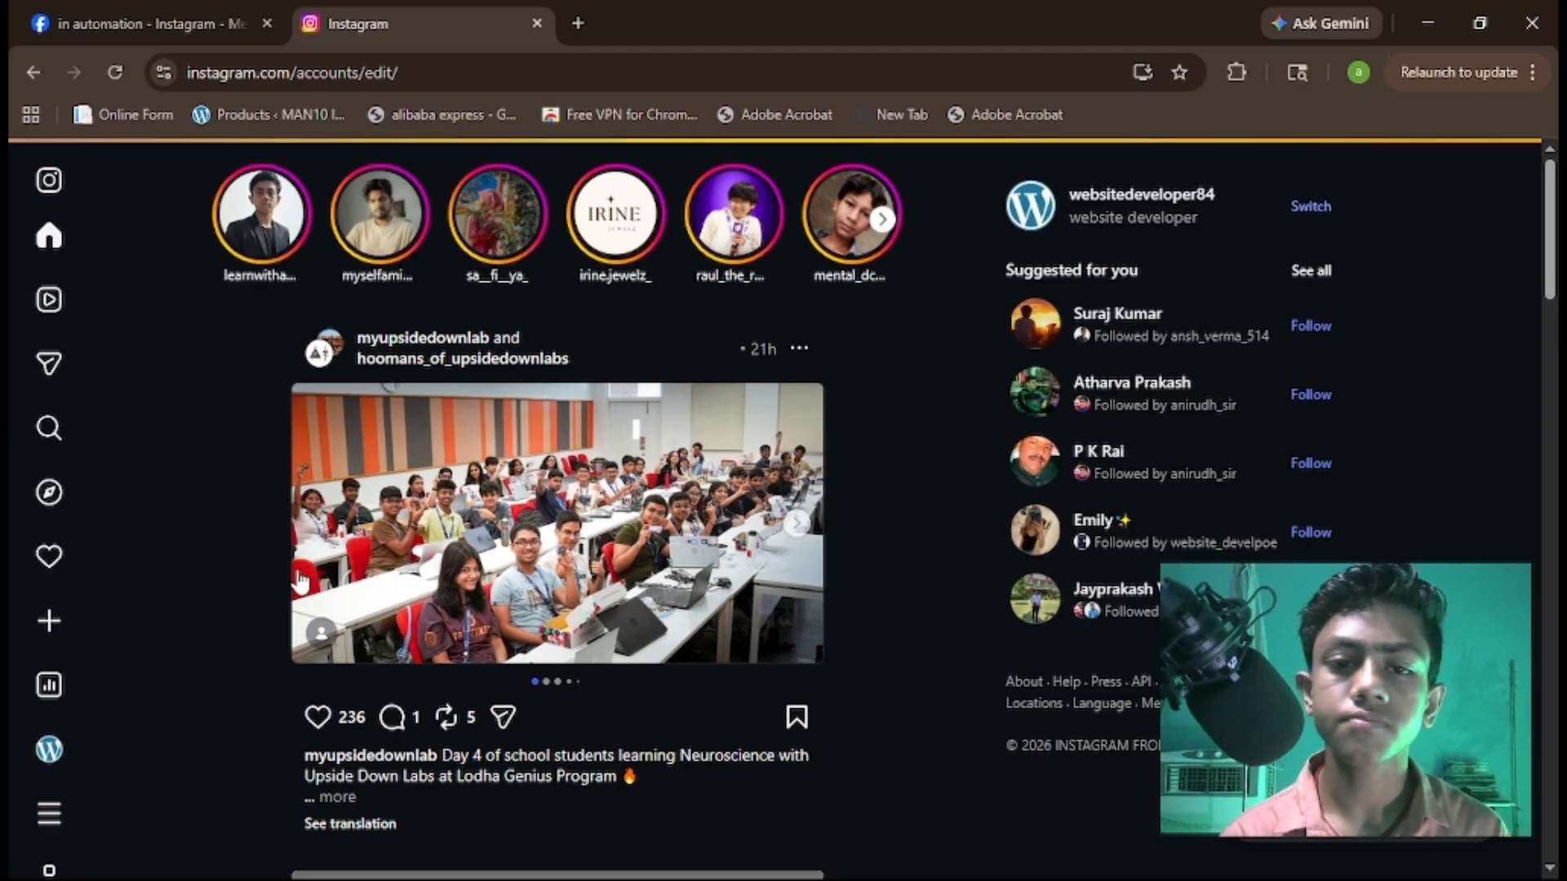
{"action": "scroll", "coordinate": [447, 506], "scroll_direction": "down", "scroll_amount": 10}
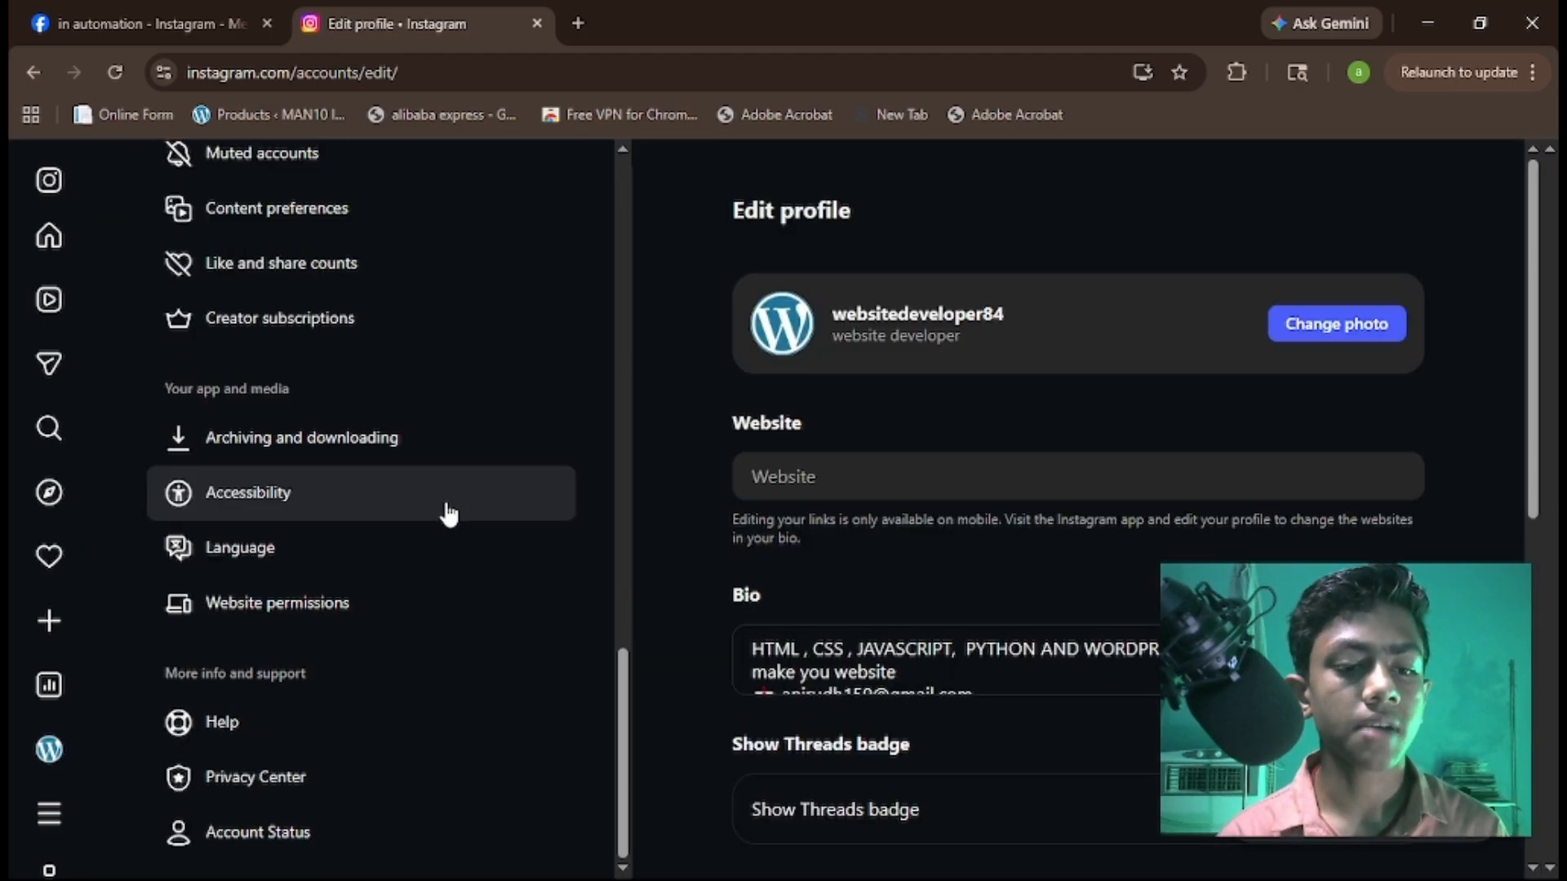
{"action": "left_click", "coordinate": [378, 604]}
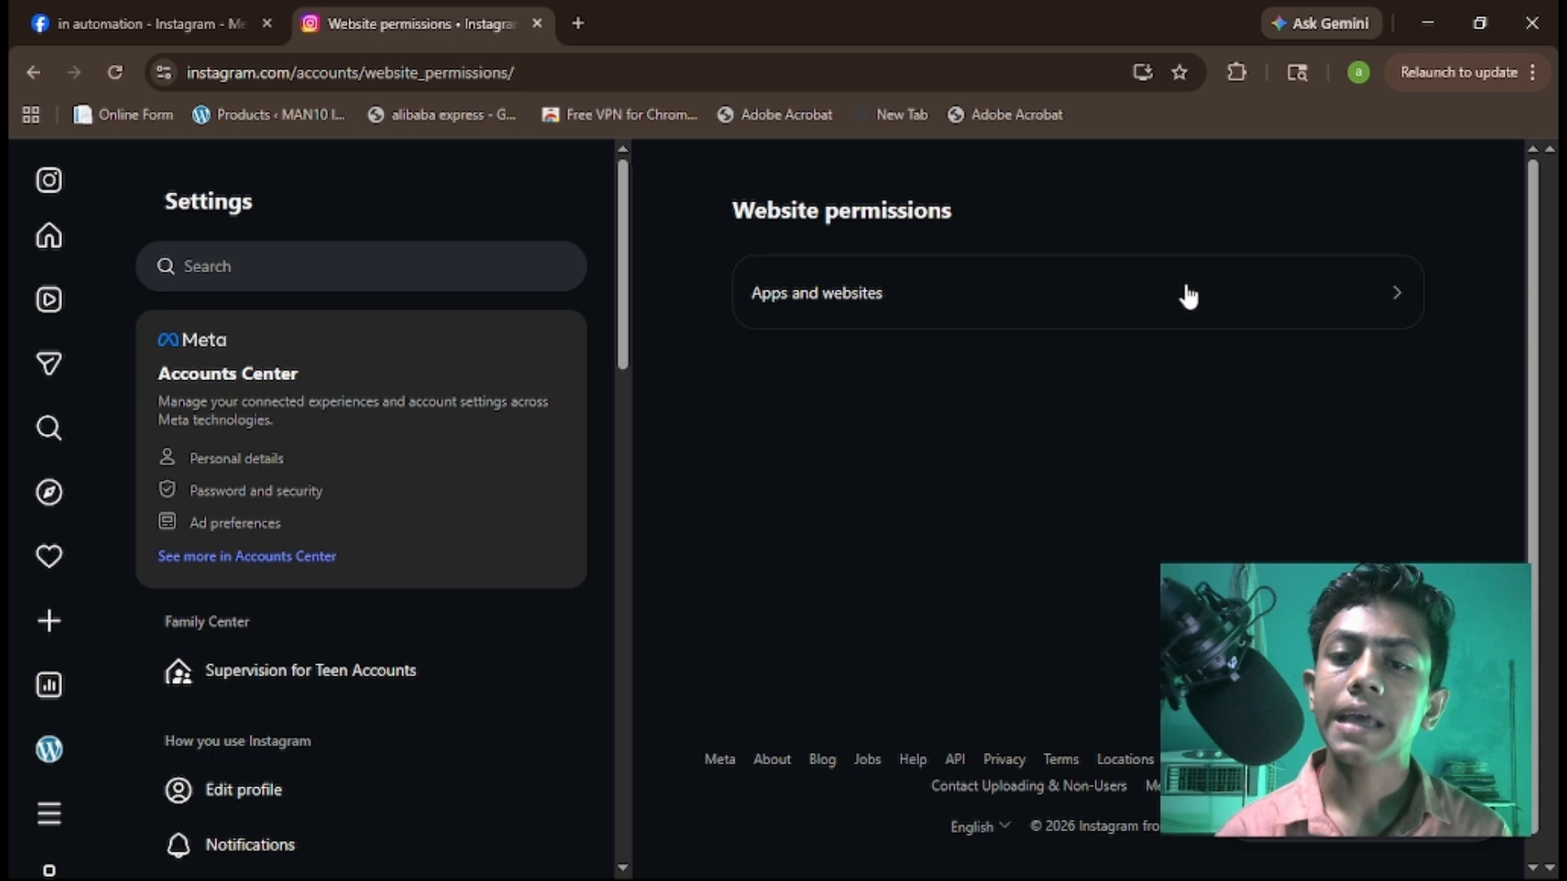
{"action": "left_click", "coordinate": [1191, 297]}
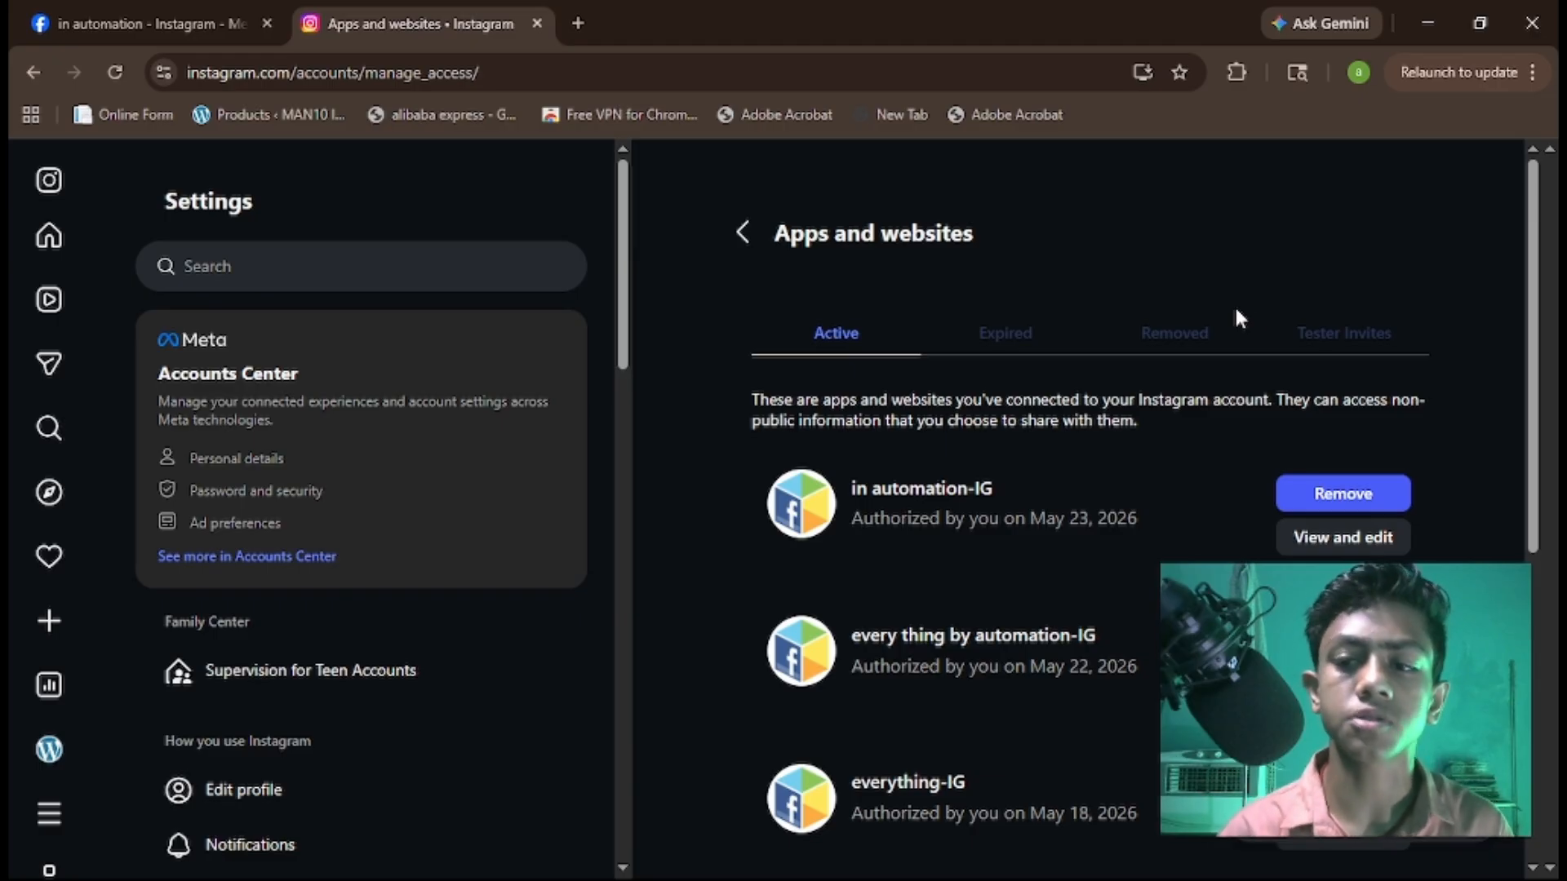
Find the in automation-IG invitation among the tester invites and accept it.
{"action": "left_click", "coordinate": [1360, 338]}
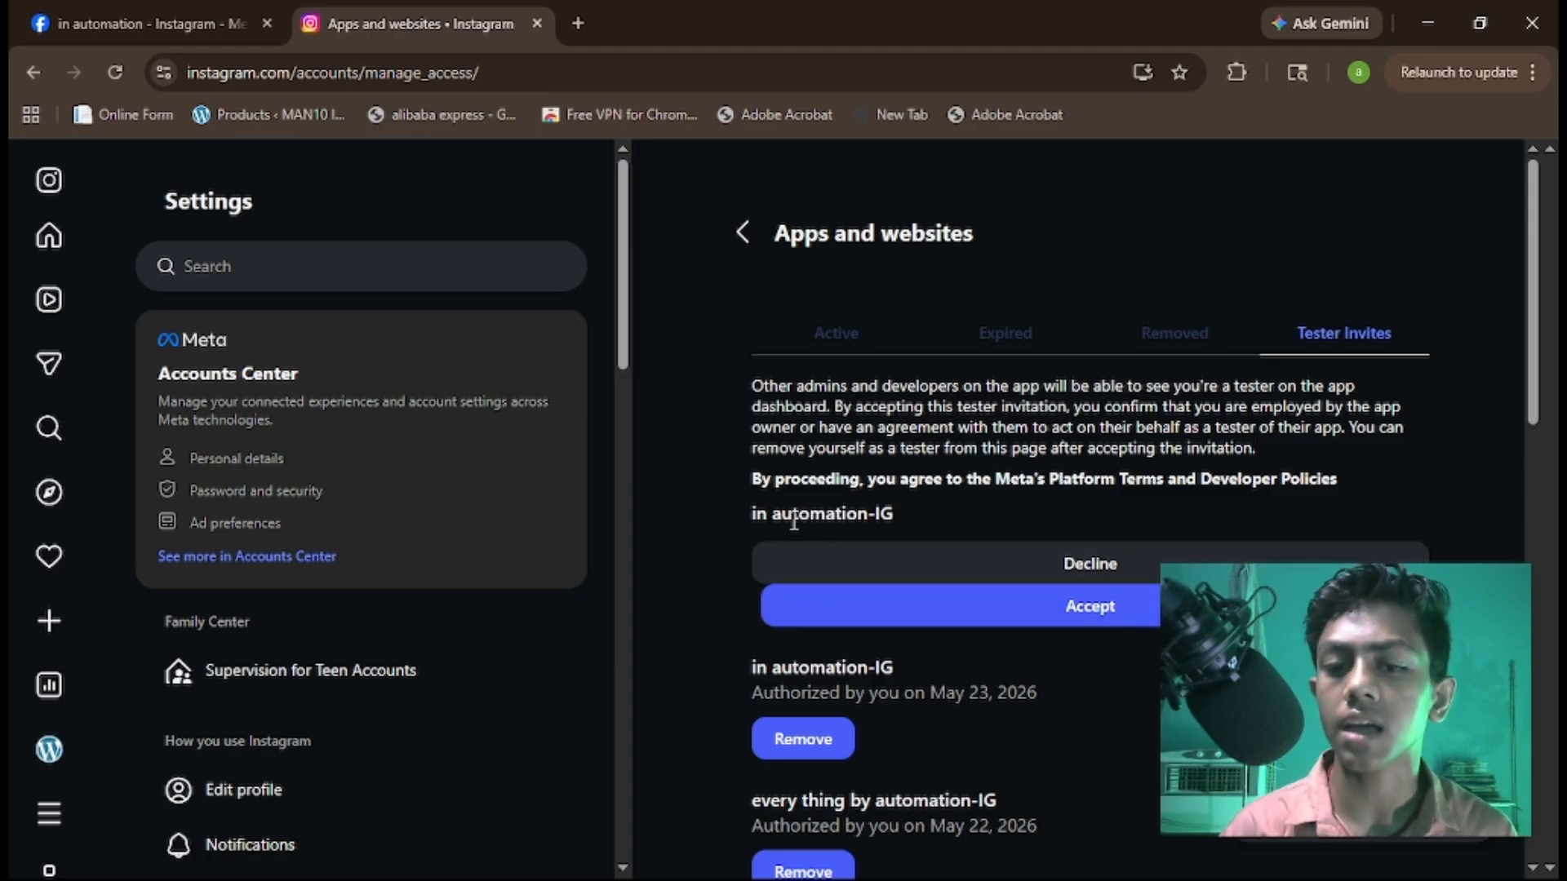
{"action": "left_click_drag", "start_coordinate": [737, 515], "coordinate": [939, 504]}
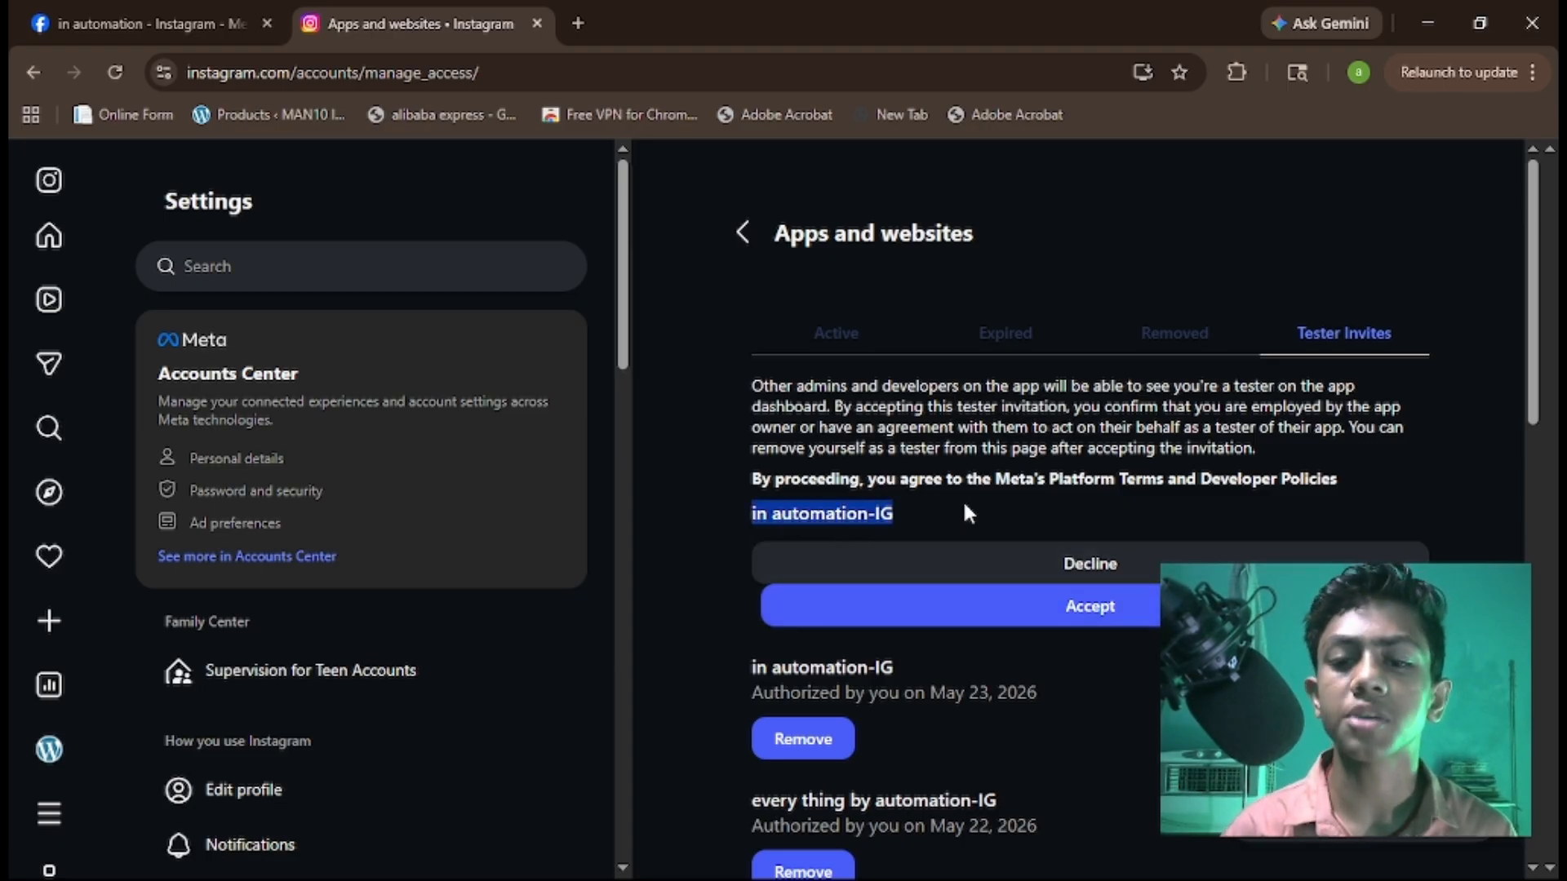
{"action": "left_click", "coordinate": [919, 609]}
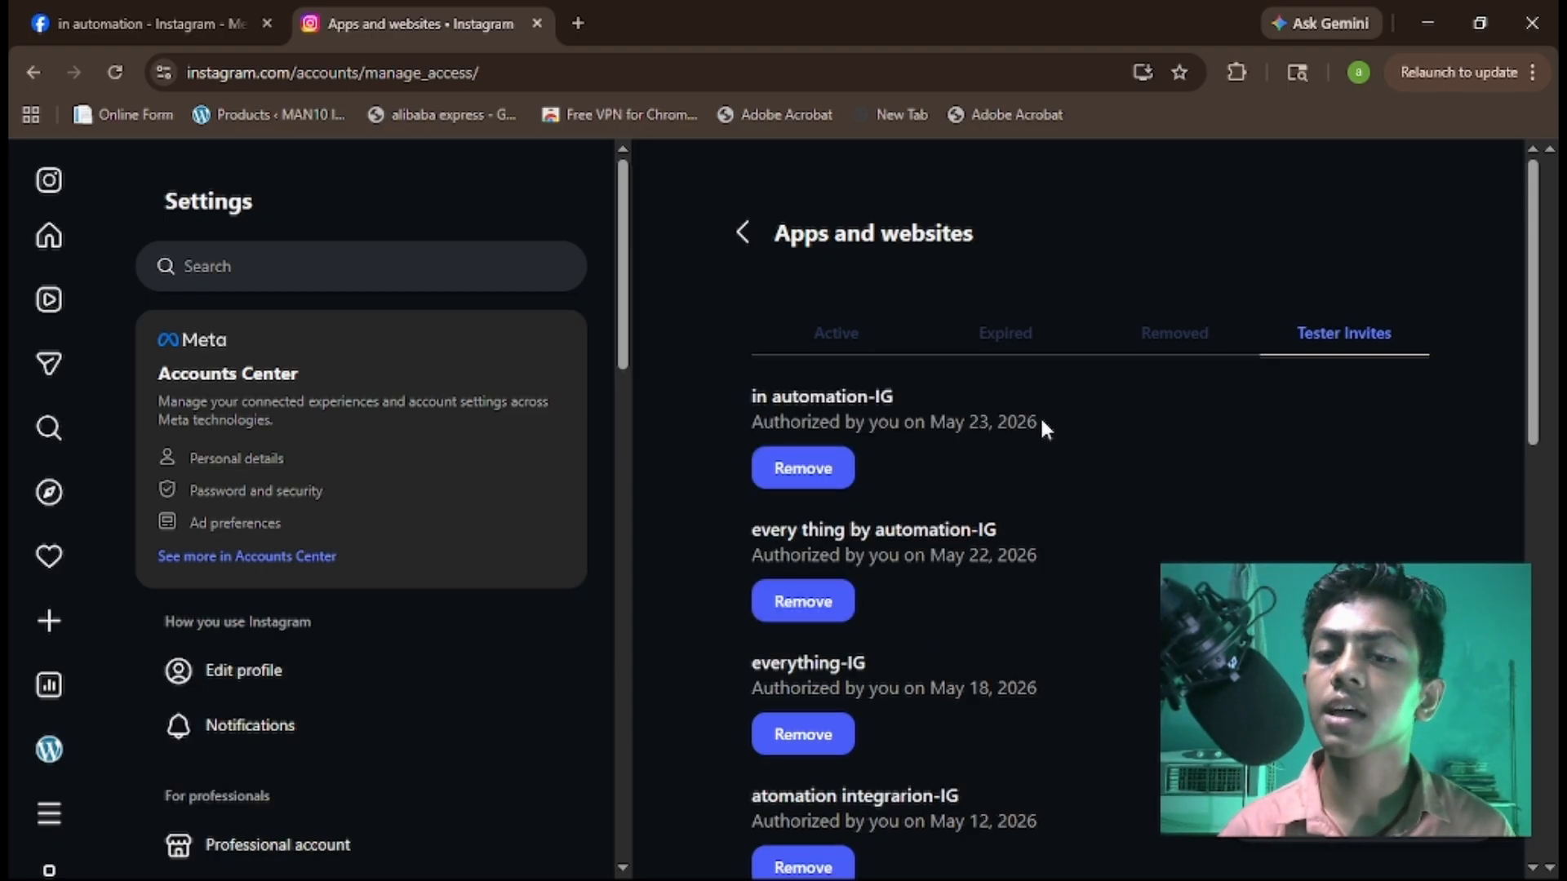
Reload the Meta app's roles page and open the Instagram product's API setup with Facebook login.
{"action": "left_click", "coordinate": [135, 24]}
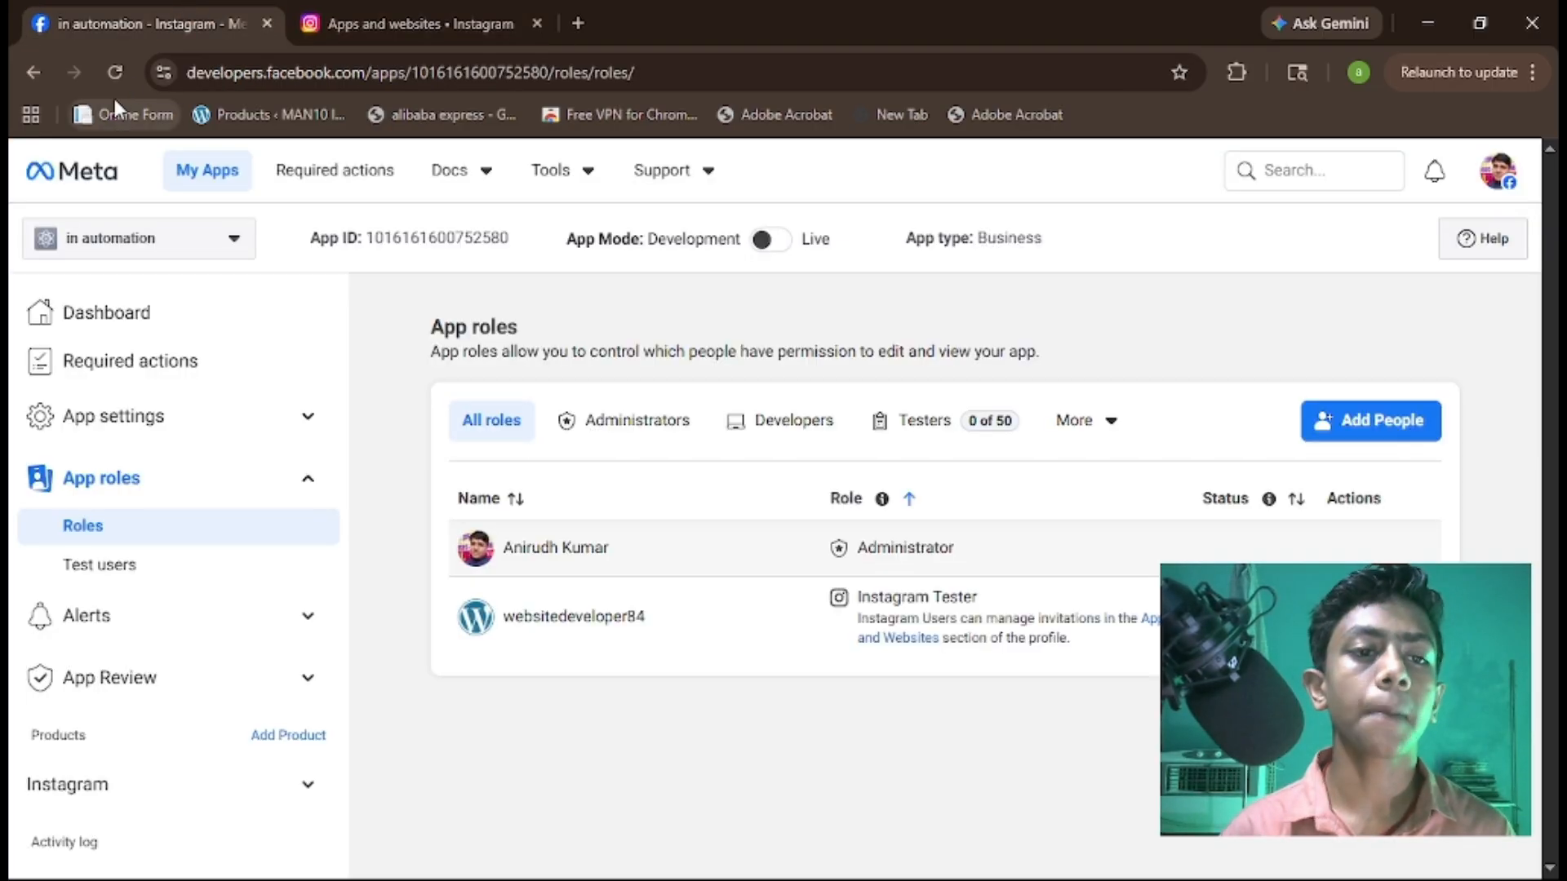
{"action": "left_click", "coordinate": [116, 72]}
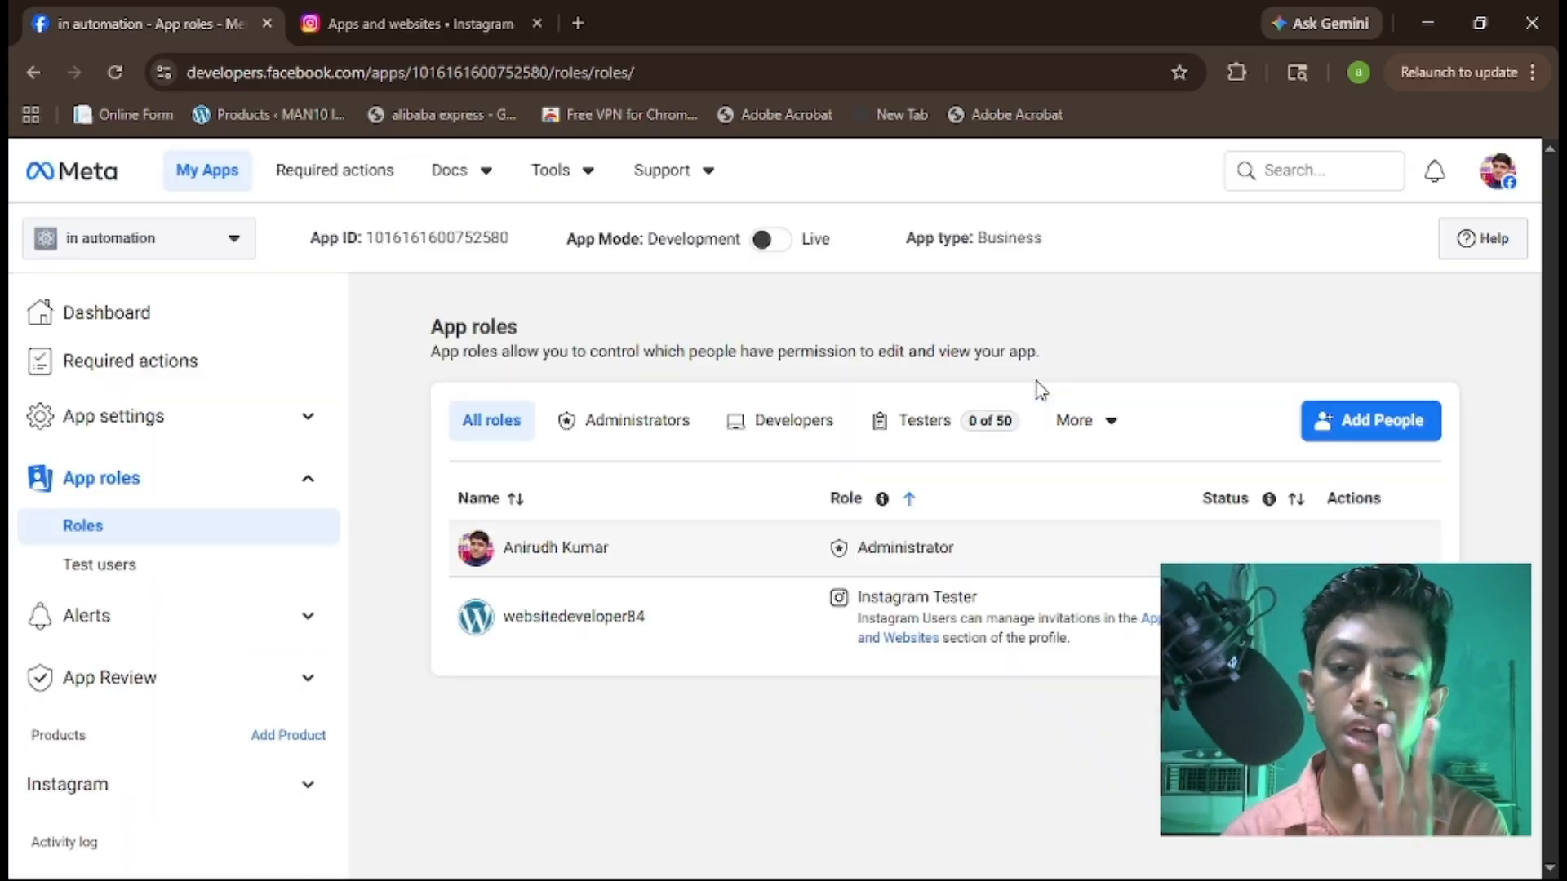
{"action": "left_click", "coordinate": [219, 785]}
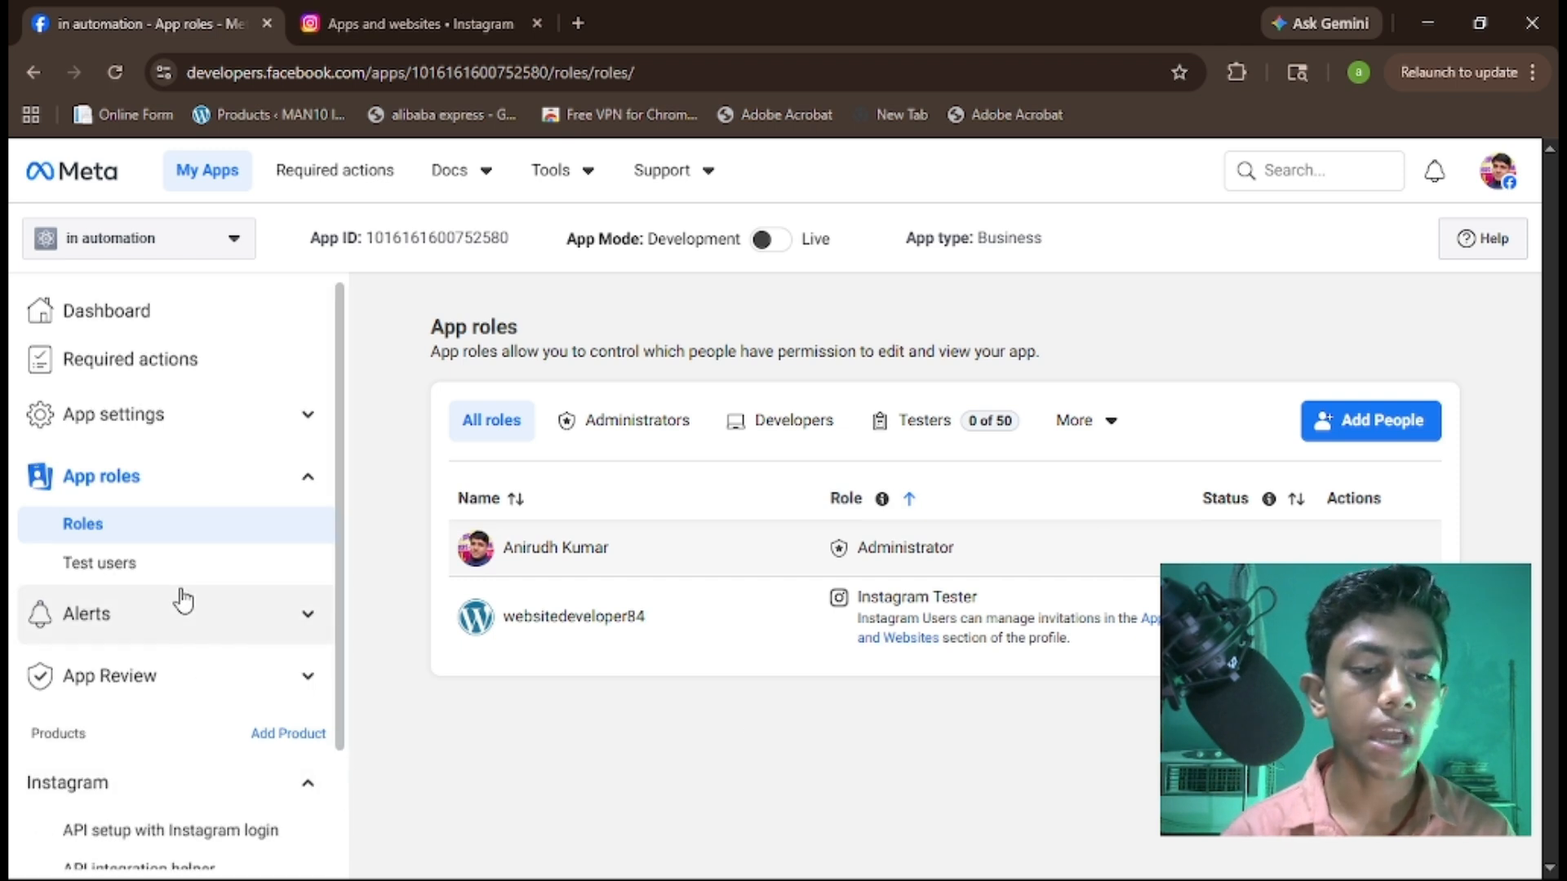
{"action": "scroll", "coordinate": [183, 602], "scroll_direction": "down", "scroll_amount": 2}
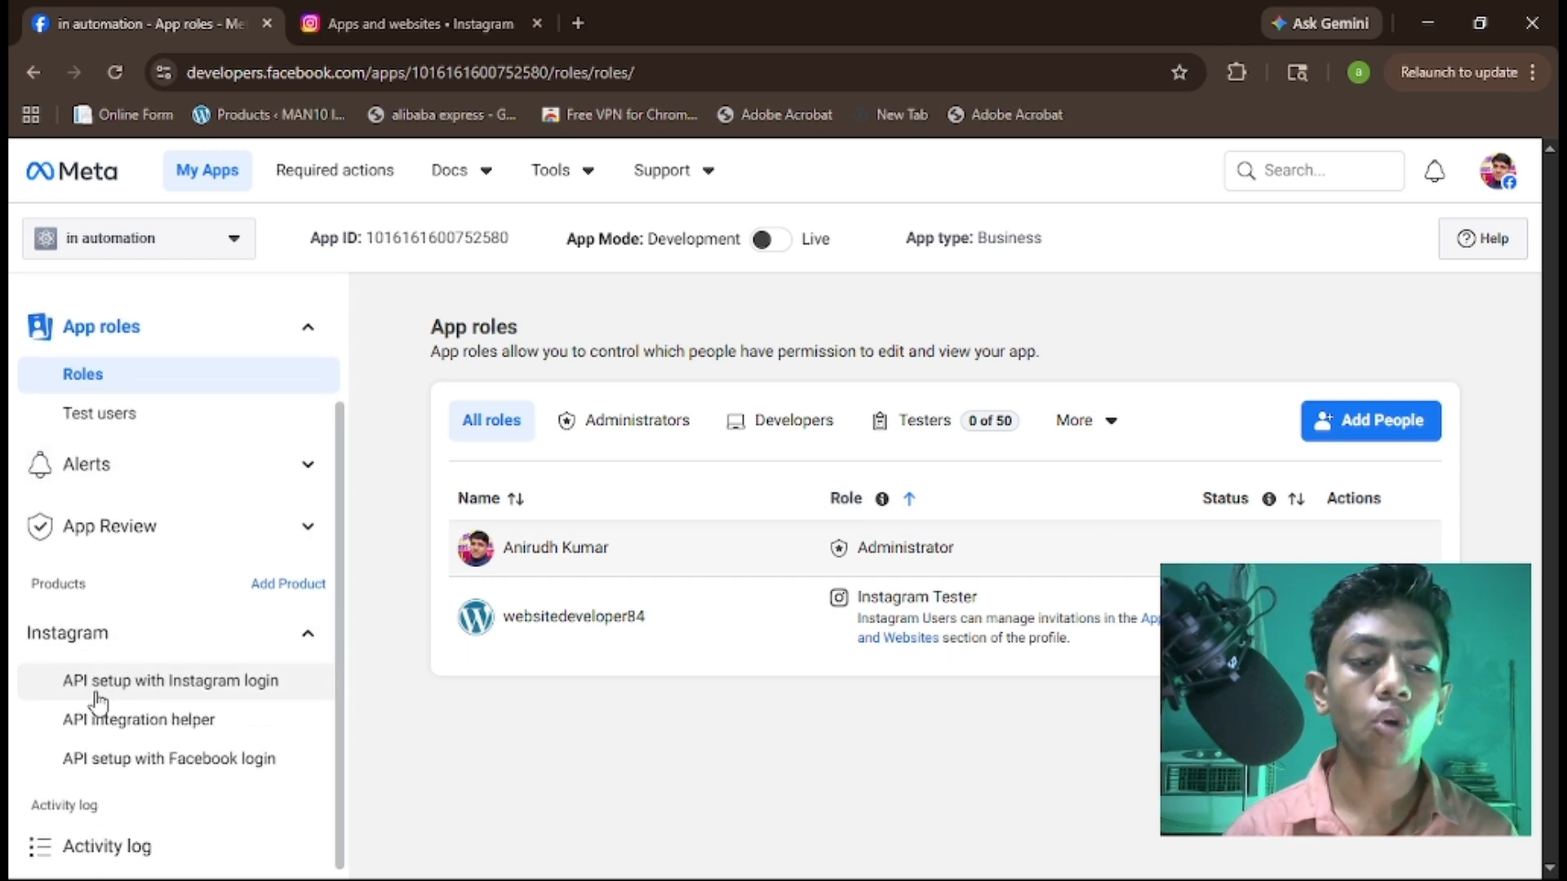
{"action": "left_click", "coordinate": [243, 763]}
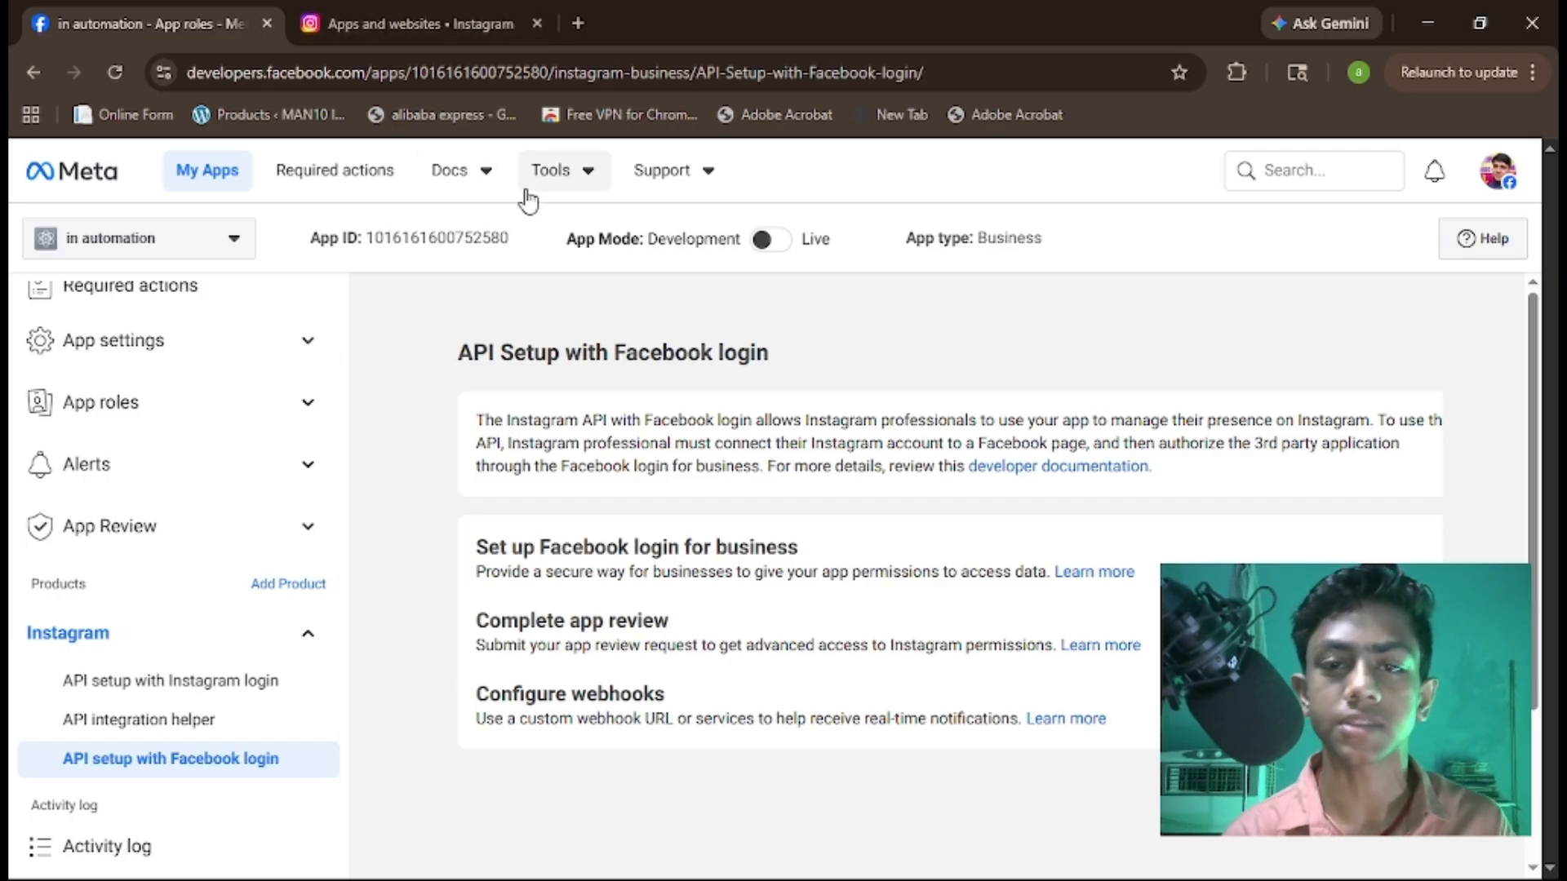
Open the Graph API Explorer and set its Meta App to the first of the two listed "in automation" apps.
{"action": "left_click", "coordinate": [584, 182]}
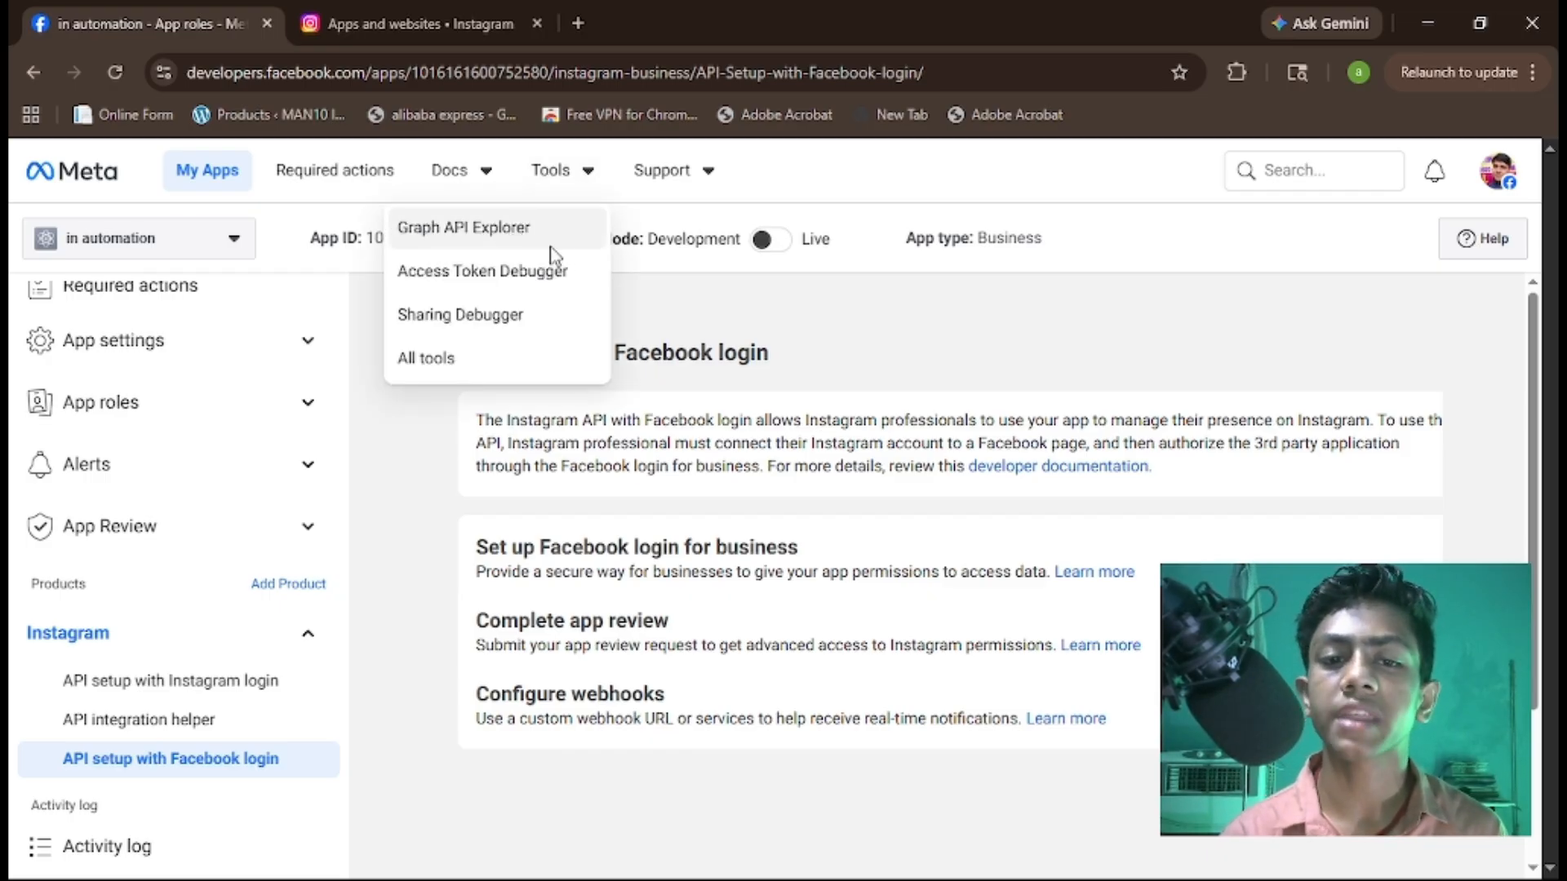
{"action": "left_click", "coordinate": [609, 261]}
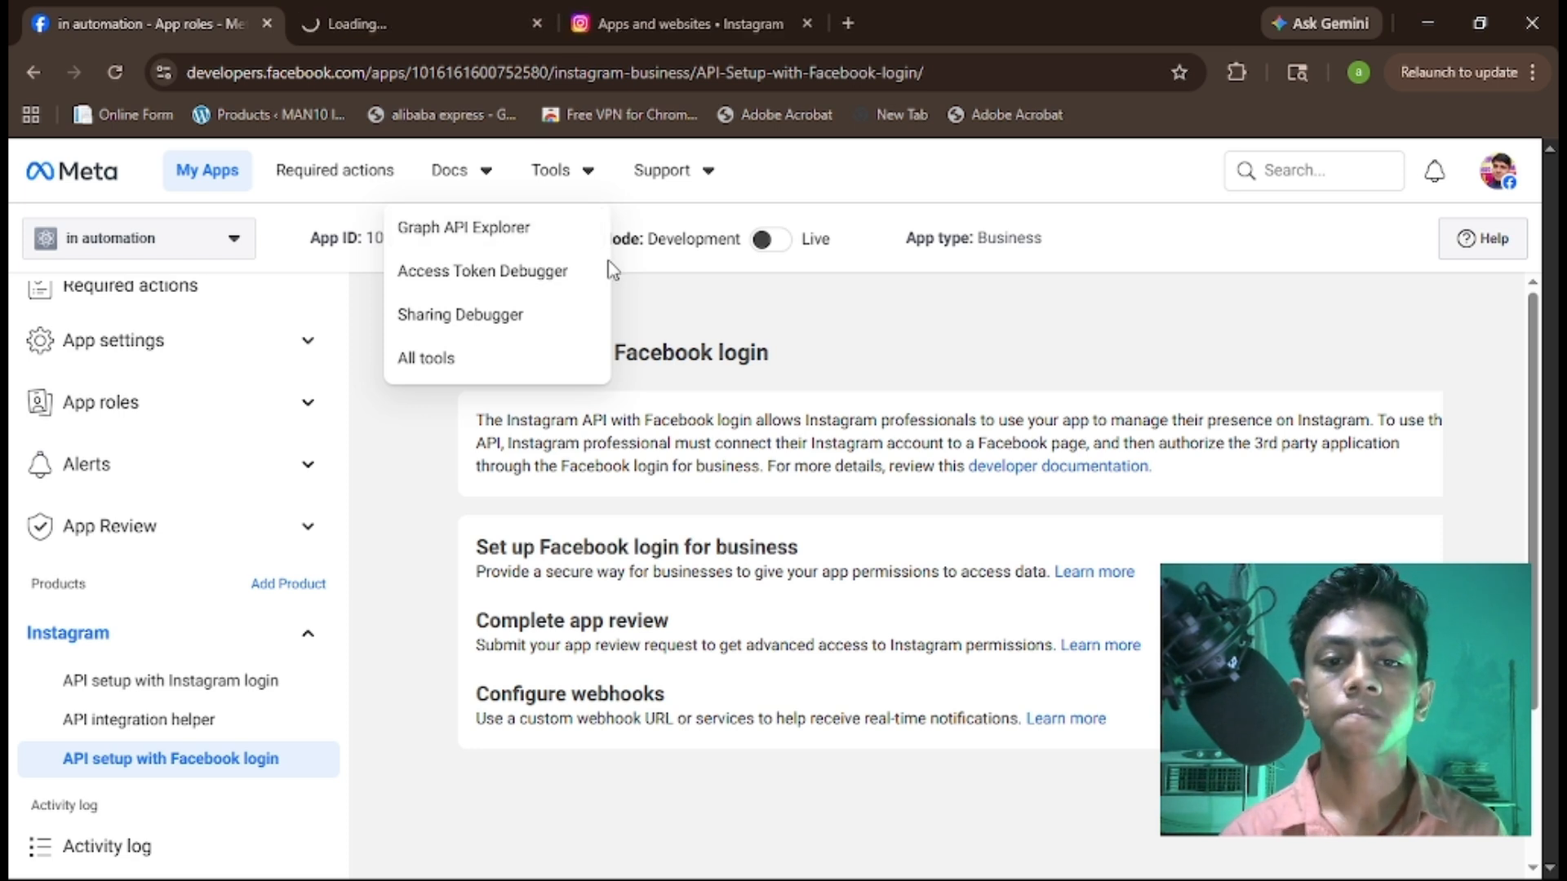
{"action": "left_click", "coordinate": [491, 12]}
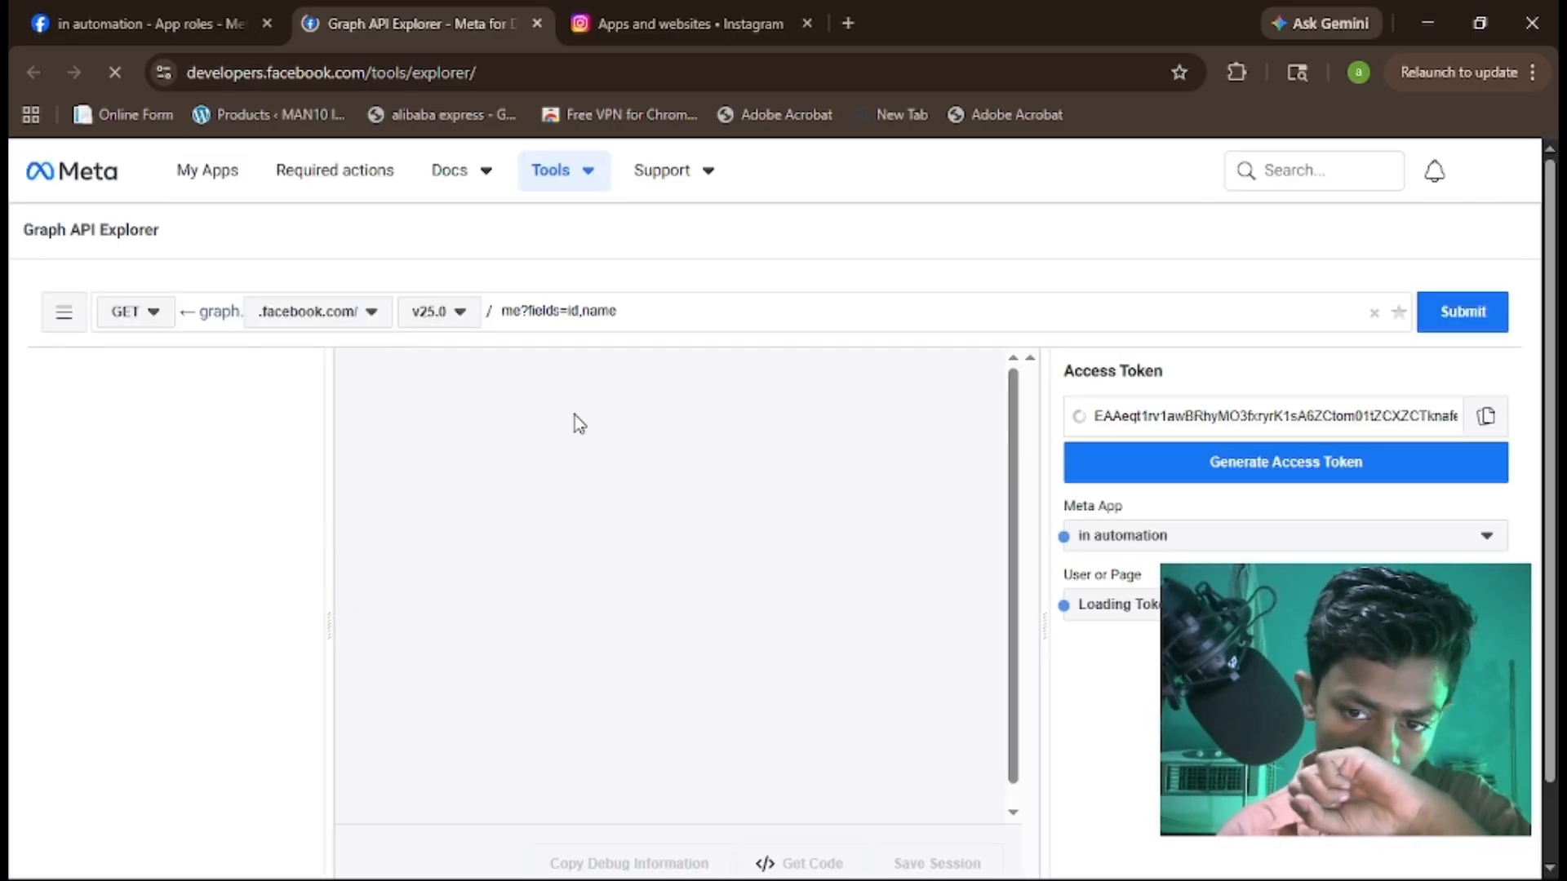
{"action": "left_click", "coordinate": [1135, 545]}
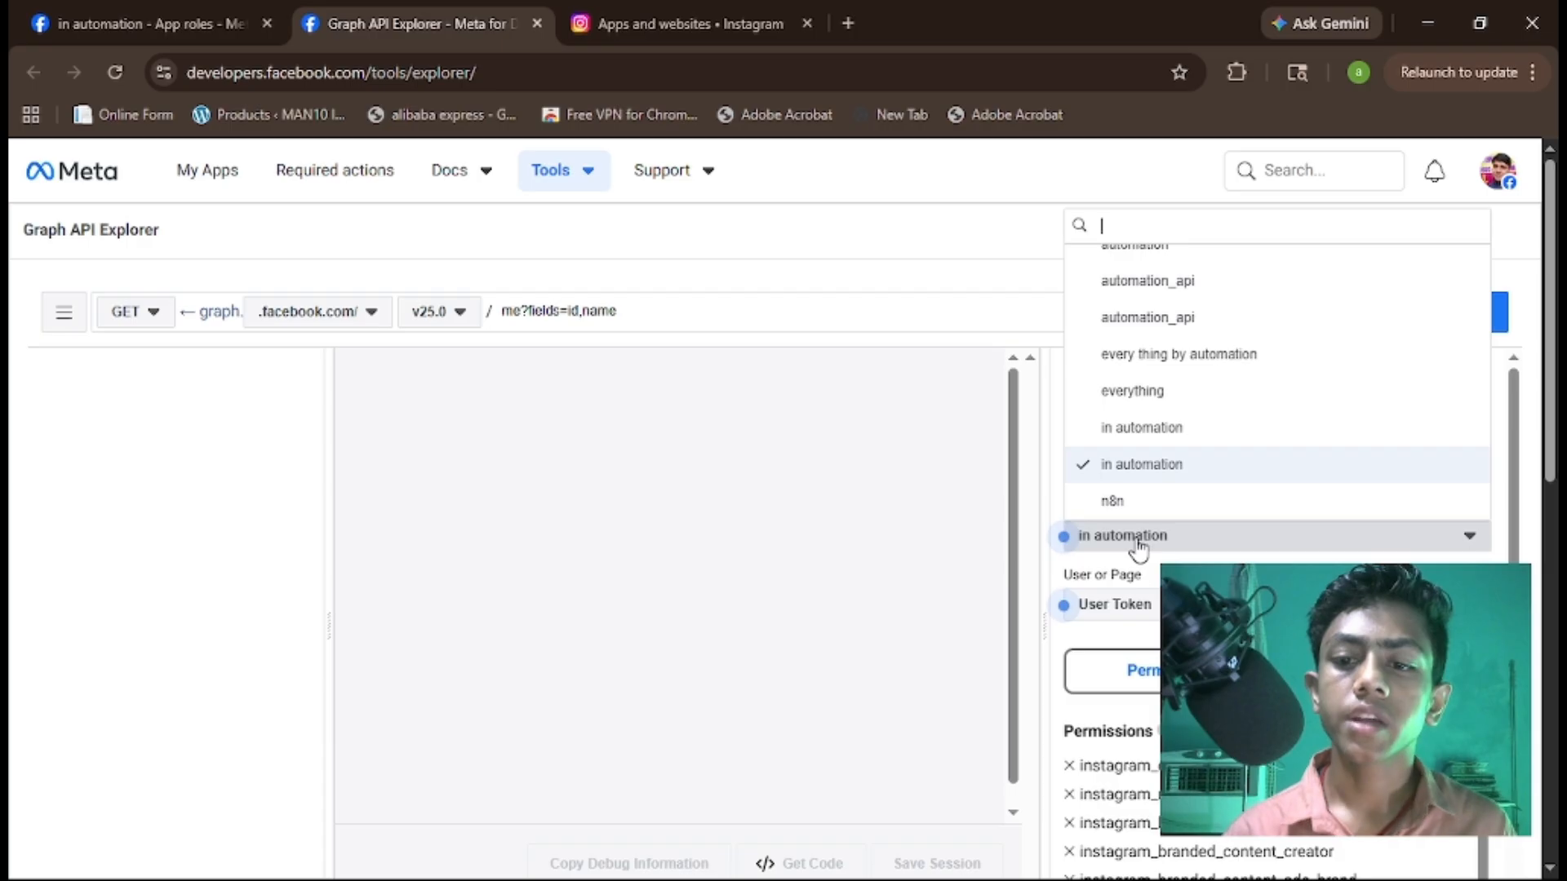
{"action": "left_click", "coordinate": [1135, 440]}
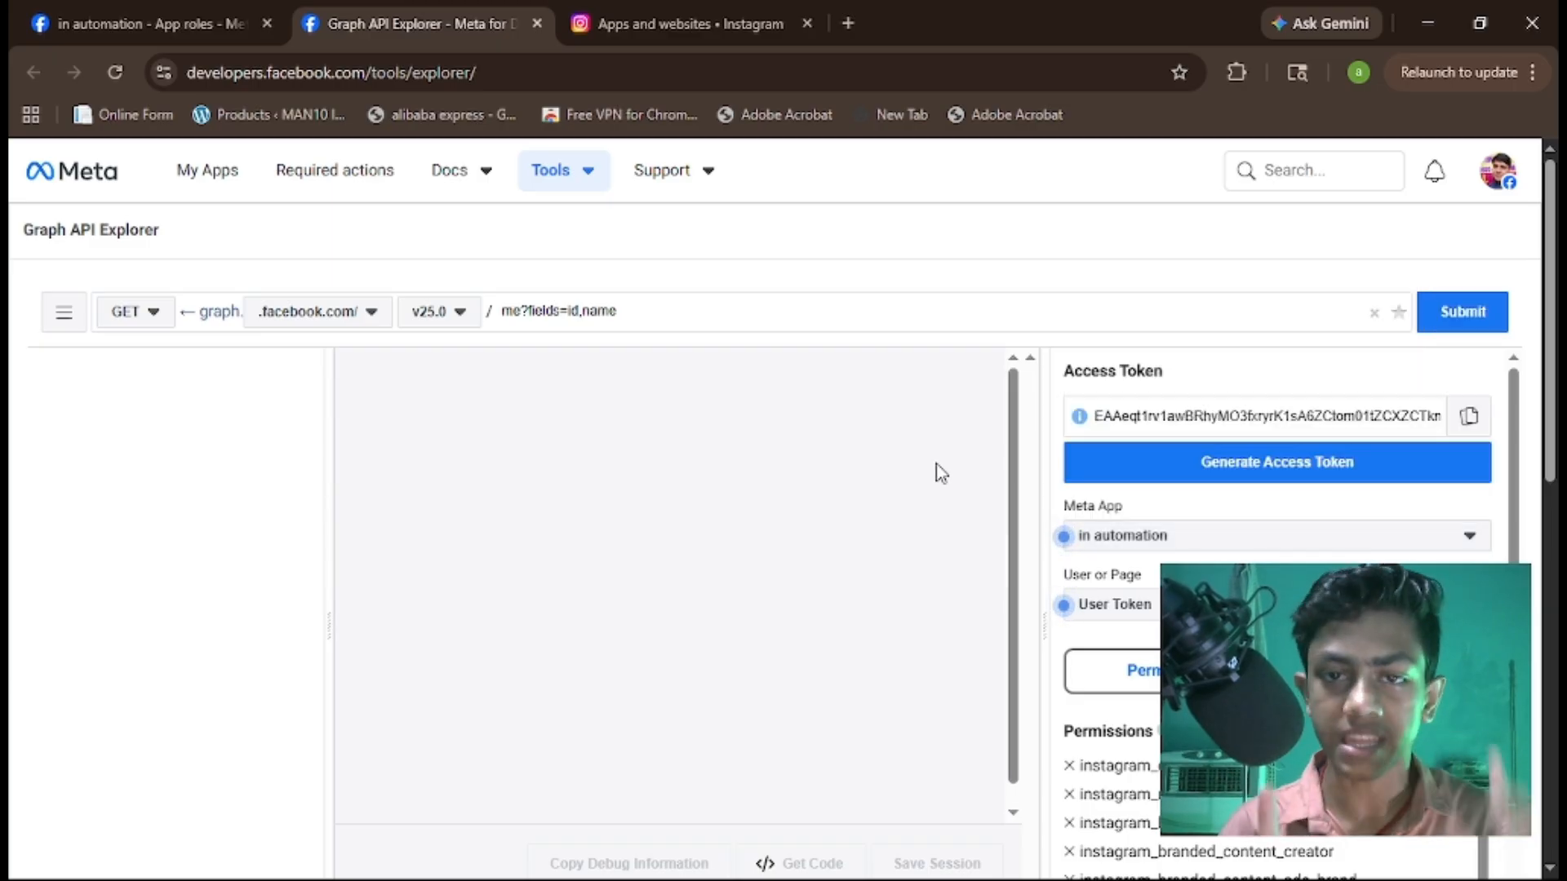
{"action": "left_click", "coordinate": [1124, 543]}
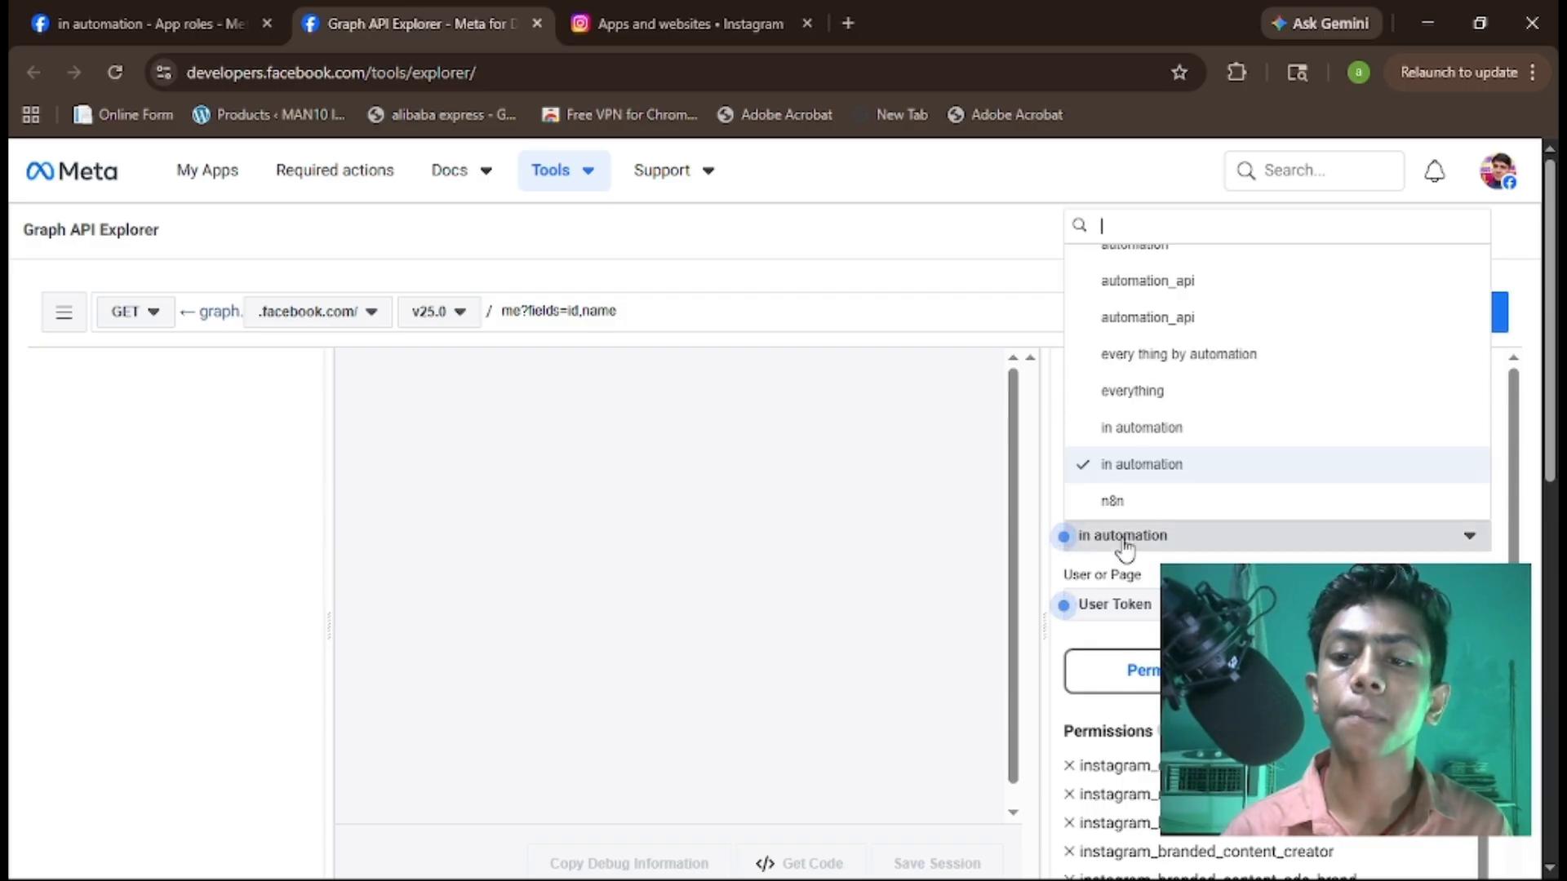
{"action": "left_click", "coordinate": [1162, 441]}
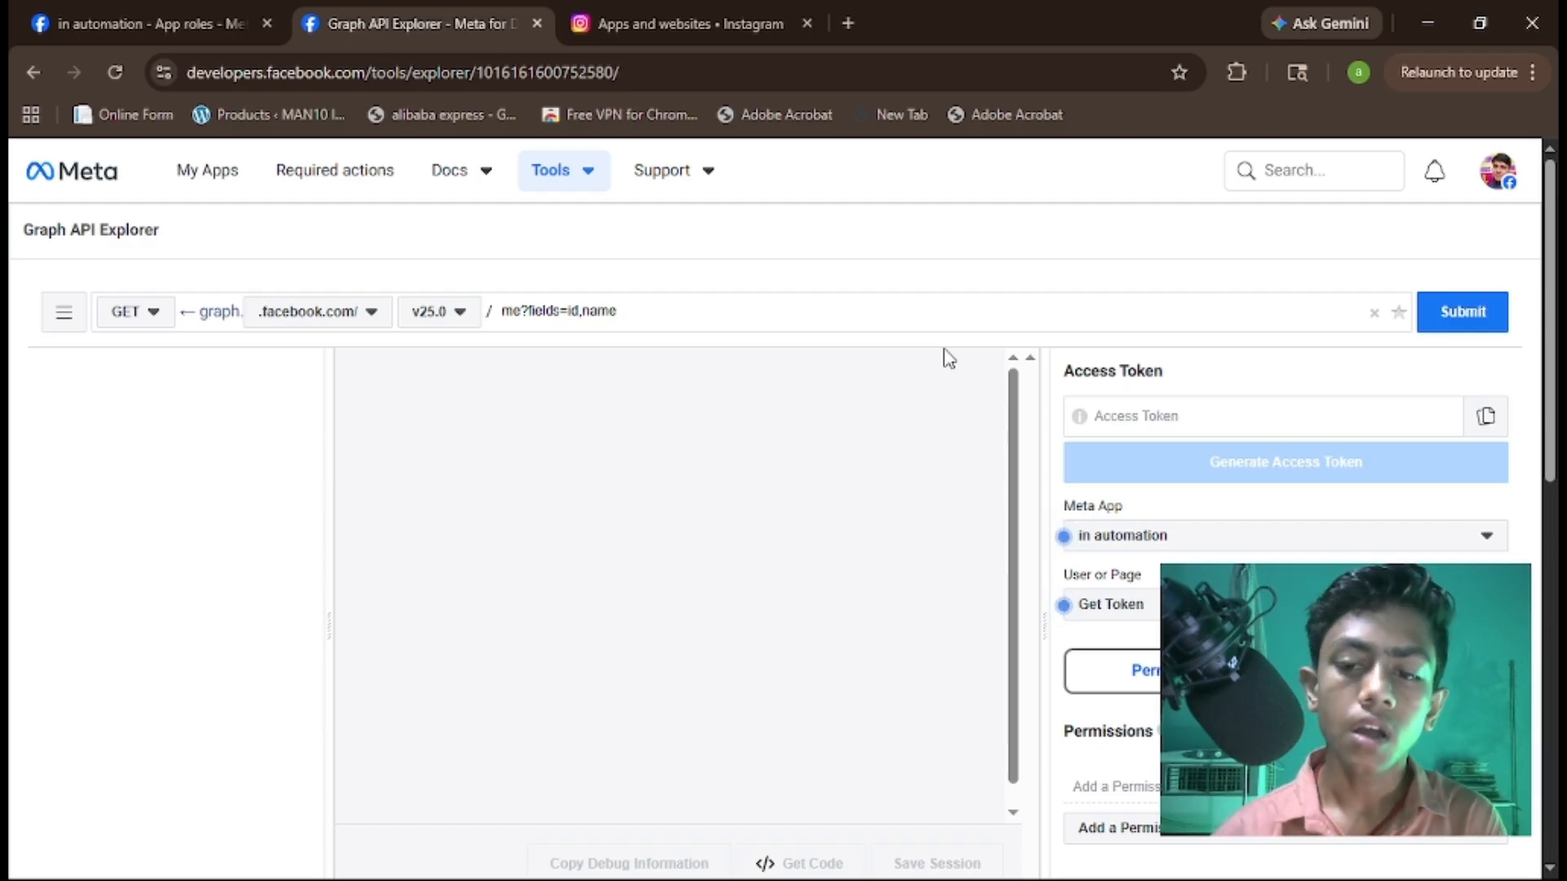
Examine the token's Permissions section and review the list of selected Instagram permissions.
{"action": "scroll", "coordinate": [1093, 601], "scroll_direction": "down", "scroll_amount": 1}
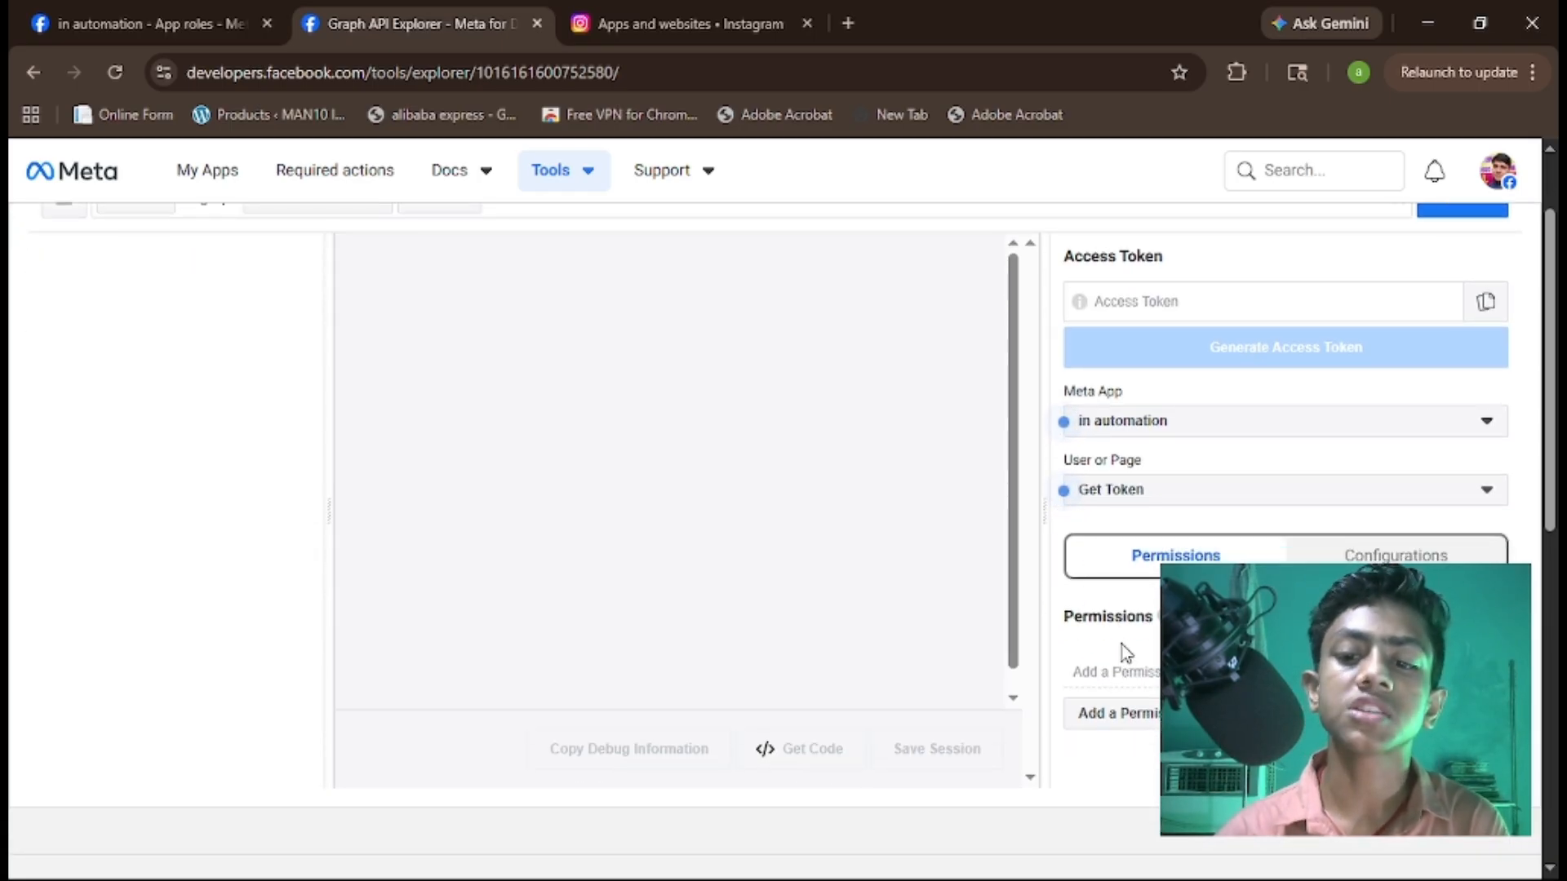
{"action": "left_click", "coordinate": [1099, 671]}
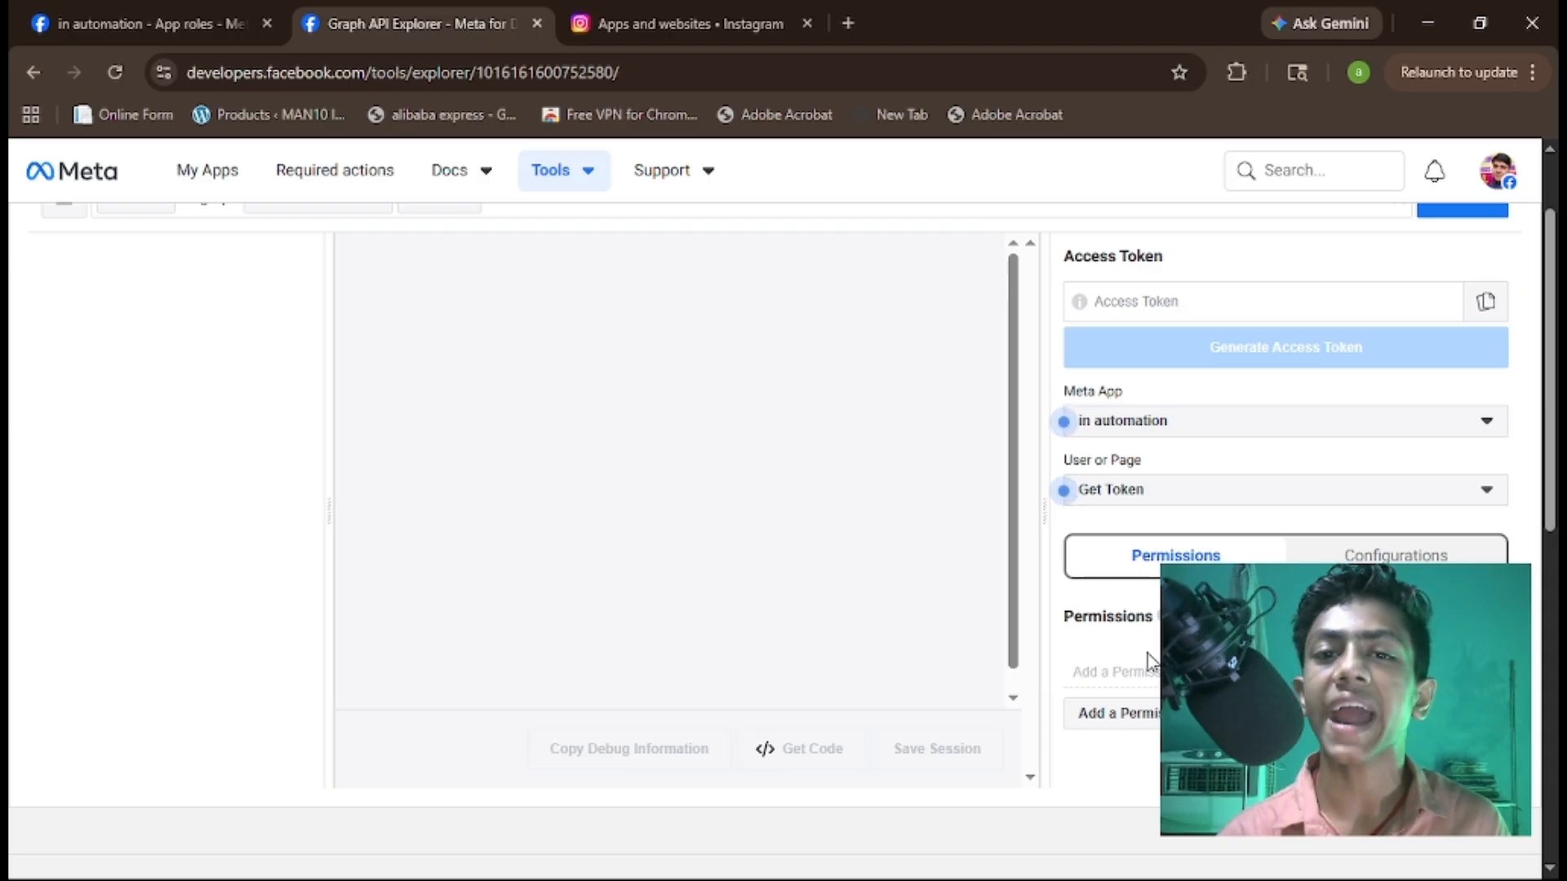
{"action": "scroll", "coordinate": [1147, 653], "scroll_direction": "down", "scroll_amount": 5}
{"action": "scroll", "coordinate": [1147, 661], "scroll_direction": "up", "scroll_amount": 2}
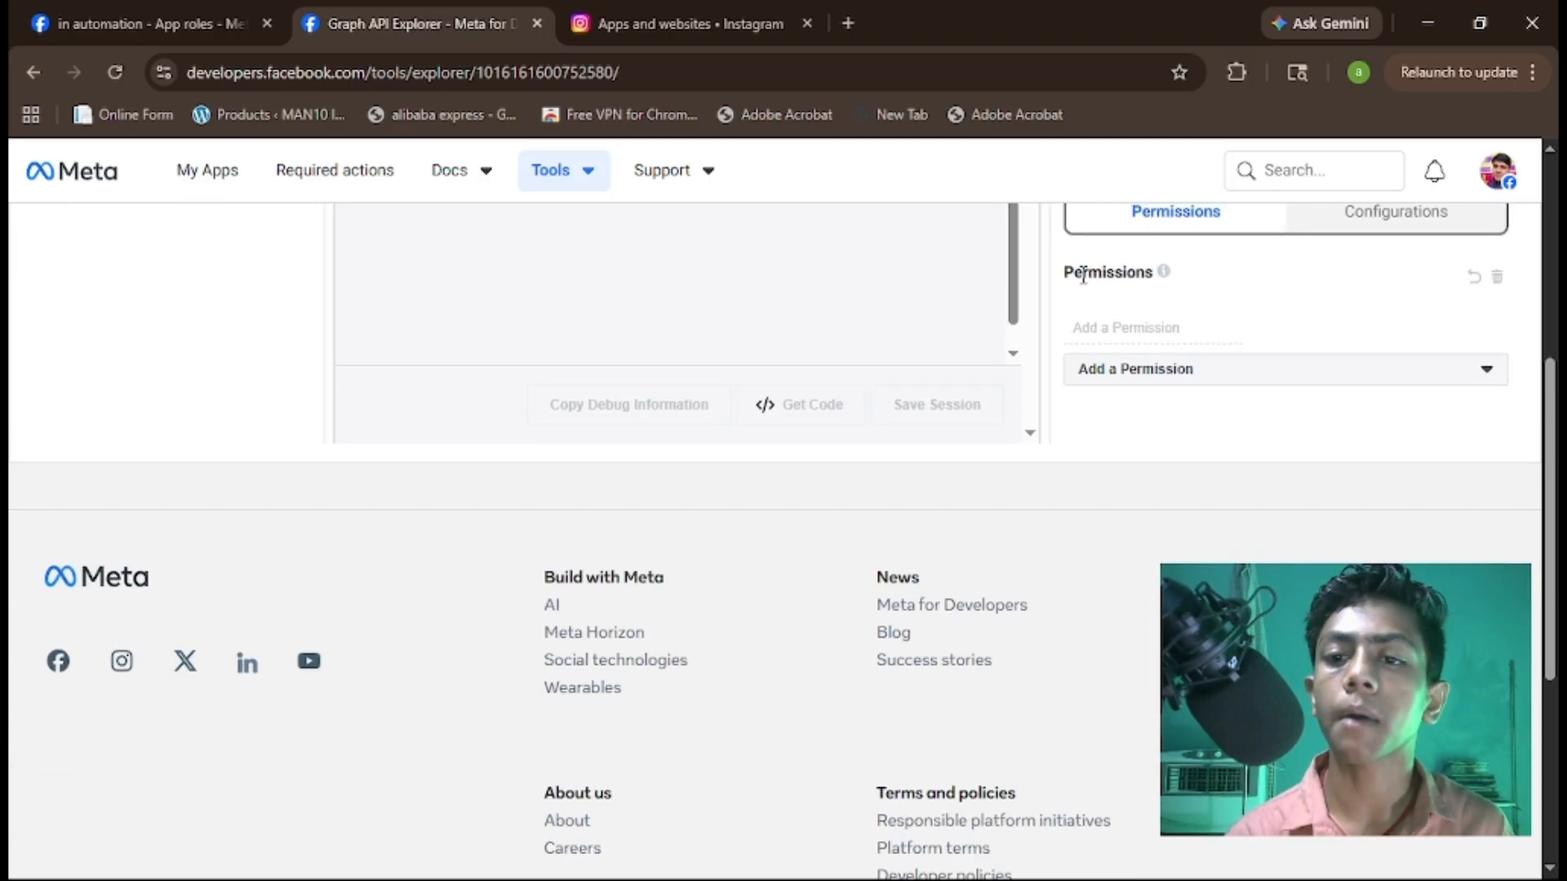
{"action": "left_click_drag", "start_coordinate": [1061, 272], "coordinate": [1239, 290]}
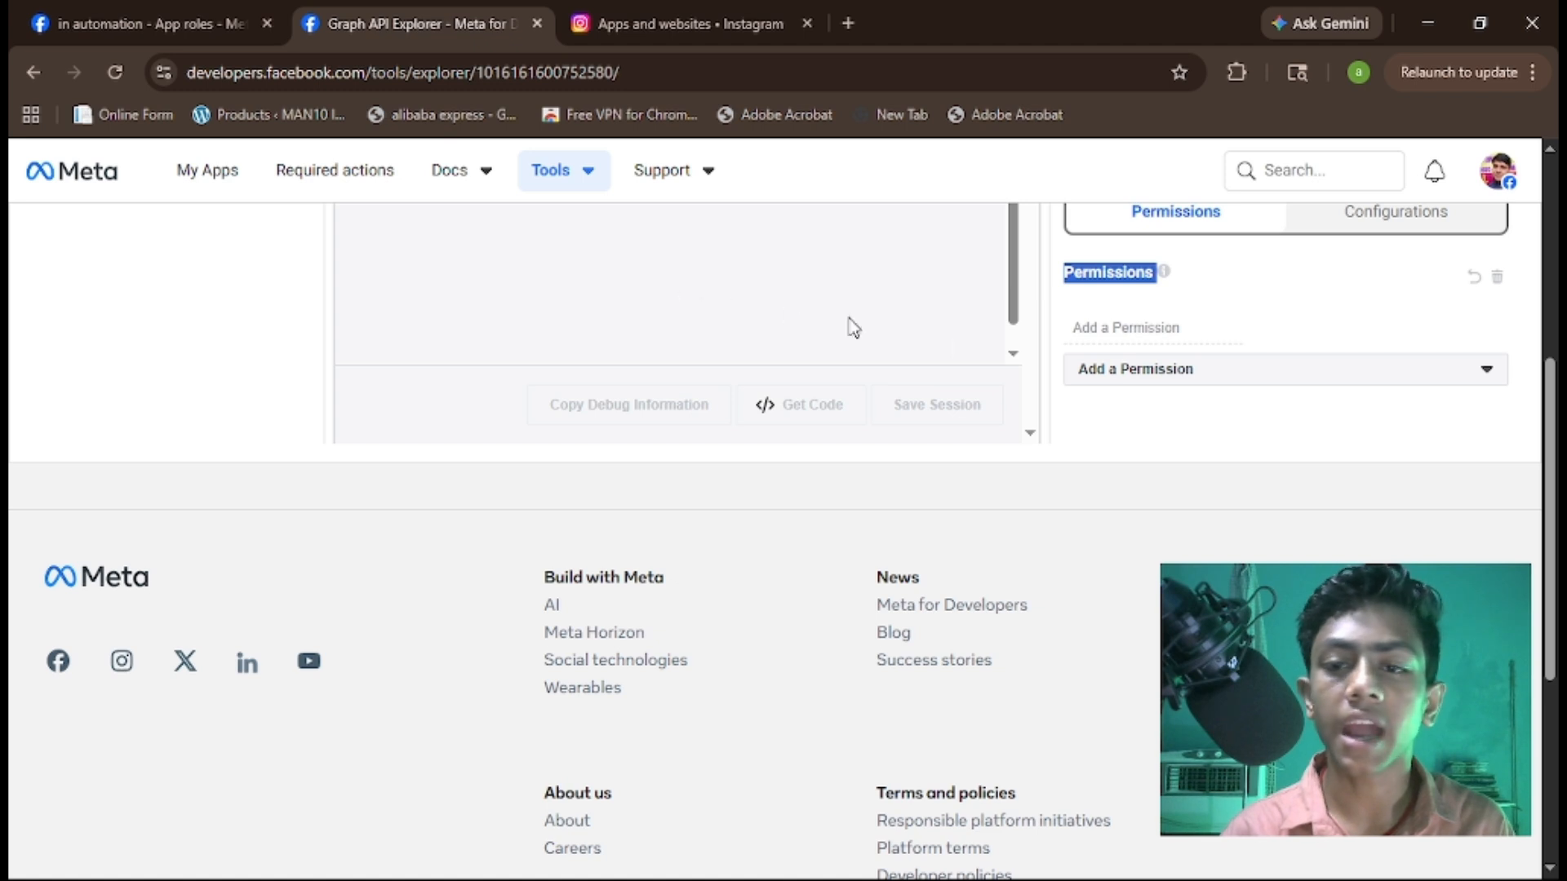
{"action": "key", "text": "alt+Tab"}
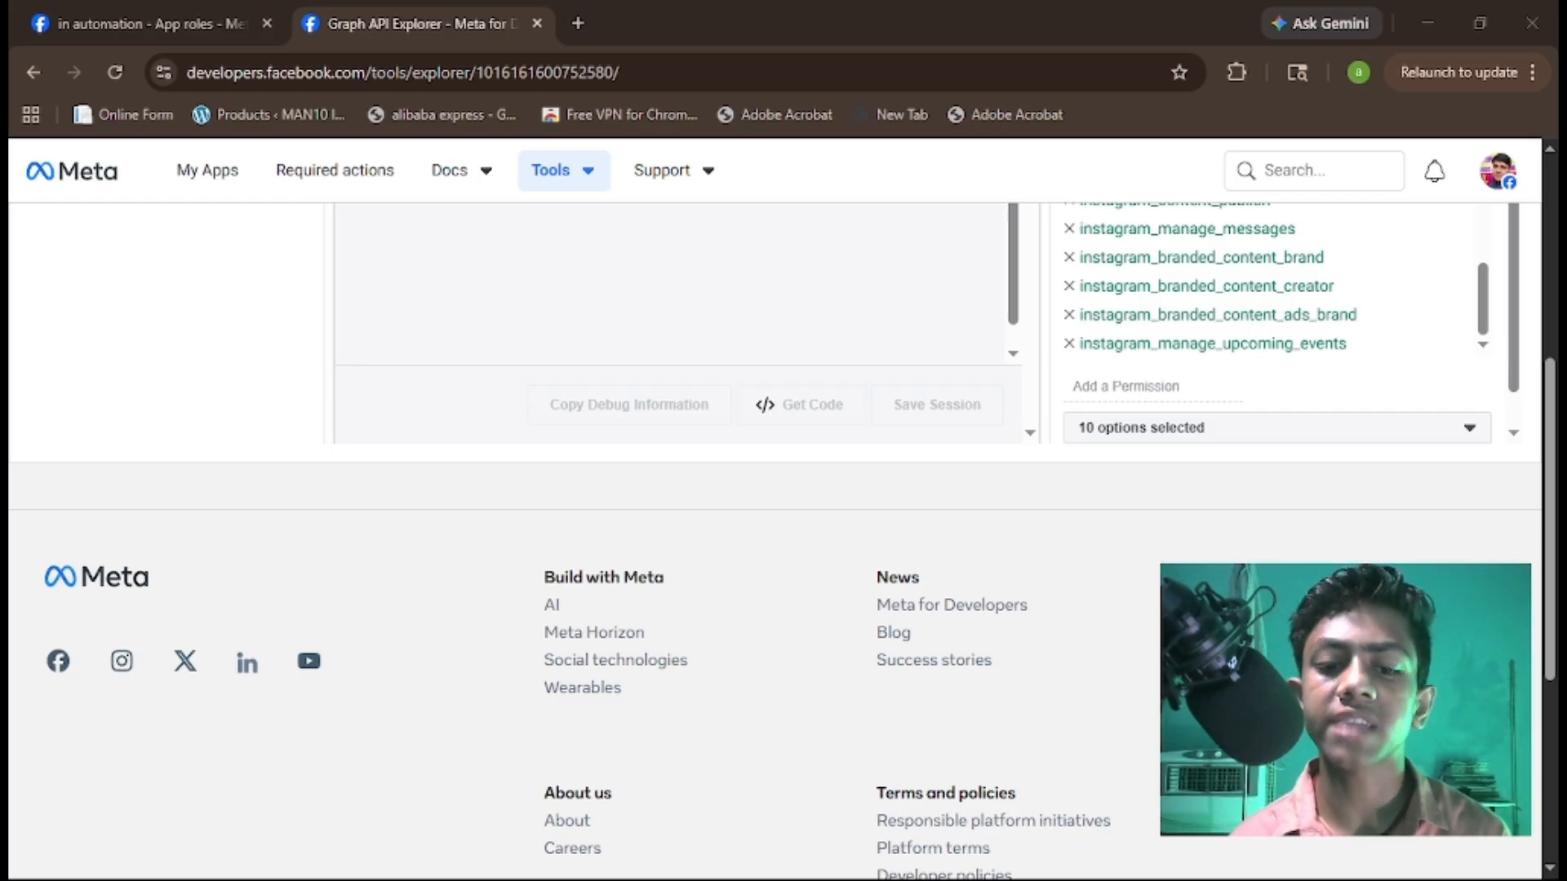
{"action": "scroll", "coordinate": [1252, 426], "scroll_direction": "up", "scroll_amount": 3}
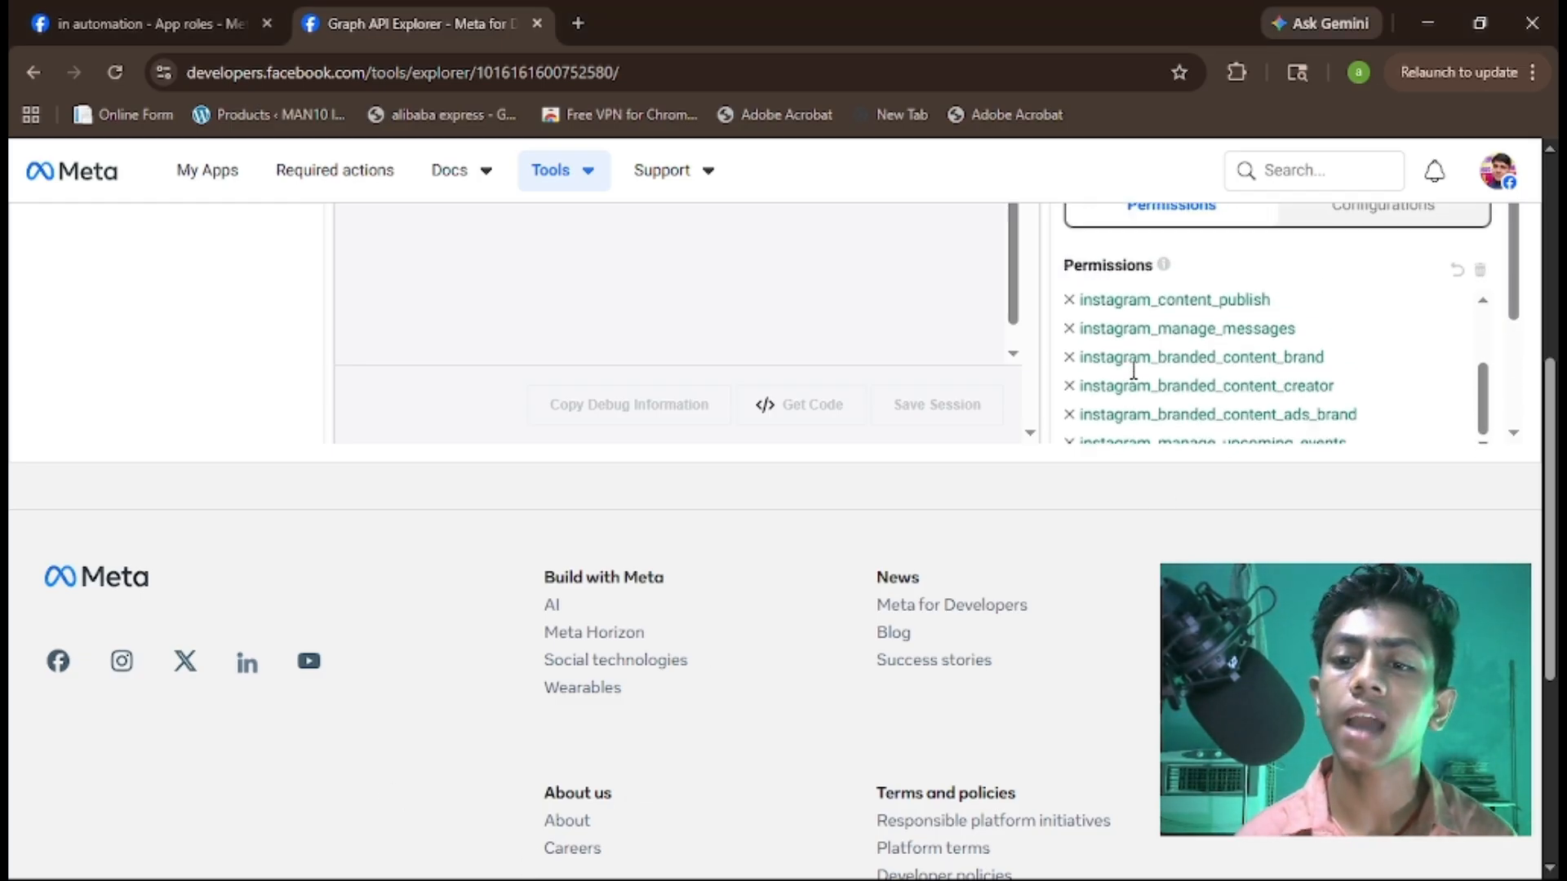
{"action": "scroll", "coordinate": [1133, 370], "scroll_direction": "down", "scroll_amount": 2}
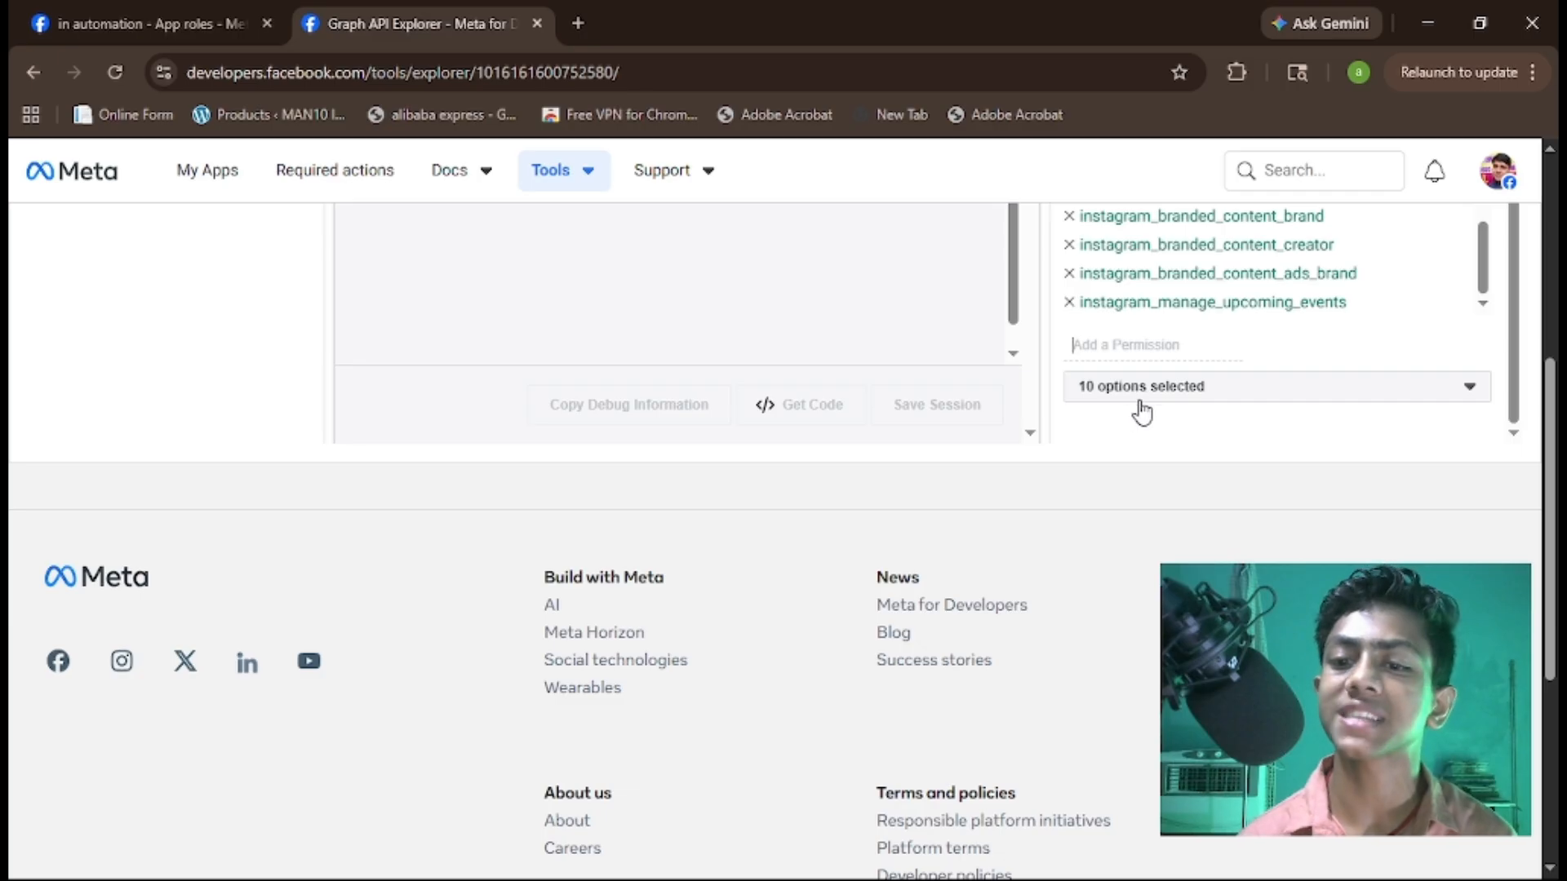
{"action": "scroll", "coordinate": [849, 343], "scroll_direction": "up", "scroll_amount": 5}
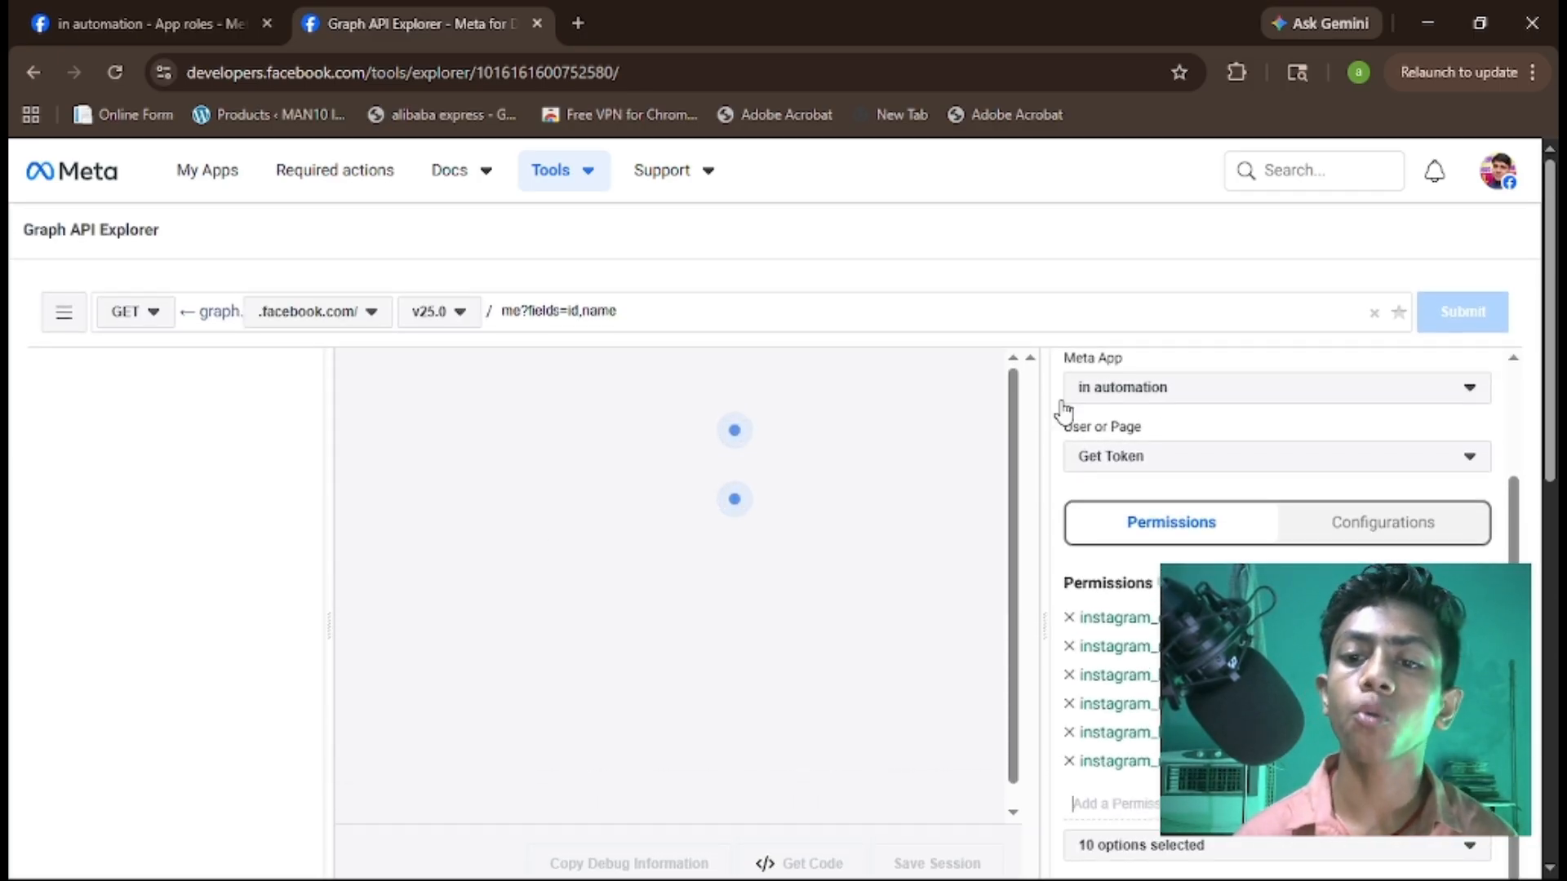
Request a user access token for the in automation app, generate it, and select the whole token for copying.
{"action": "left_click", "coordinate": [1098, 461]}
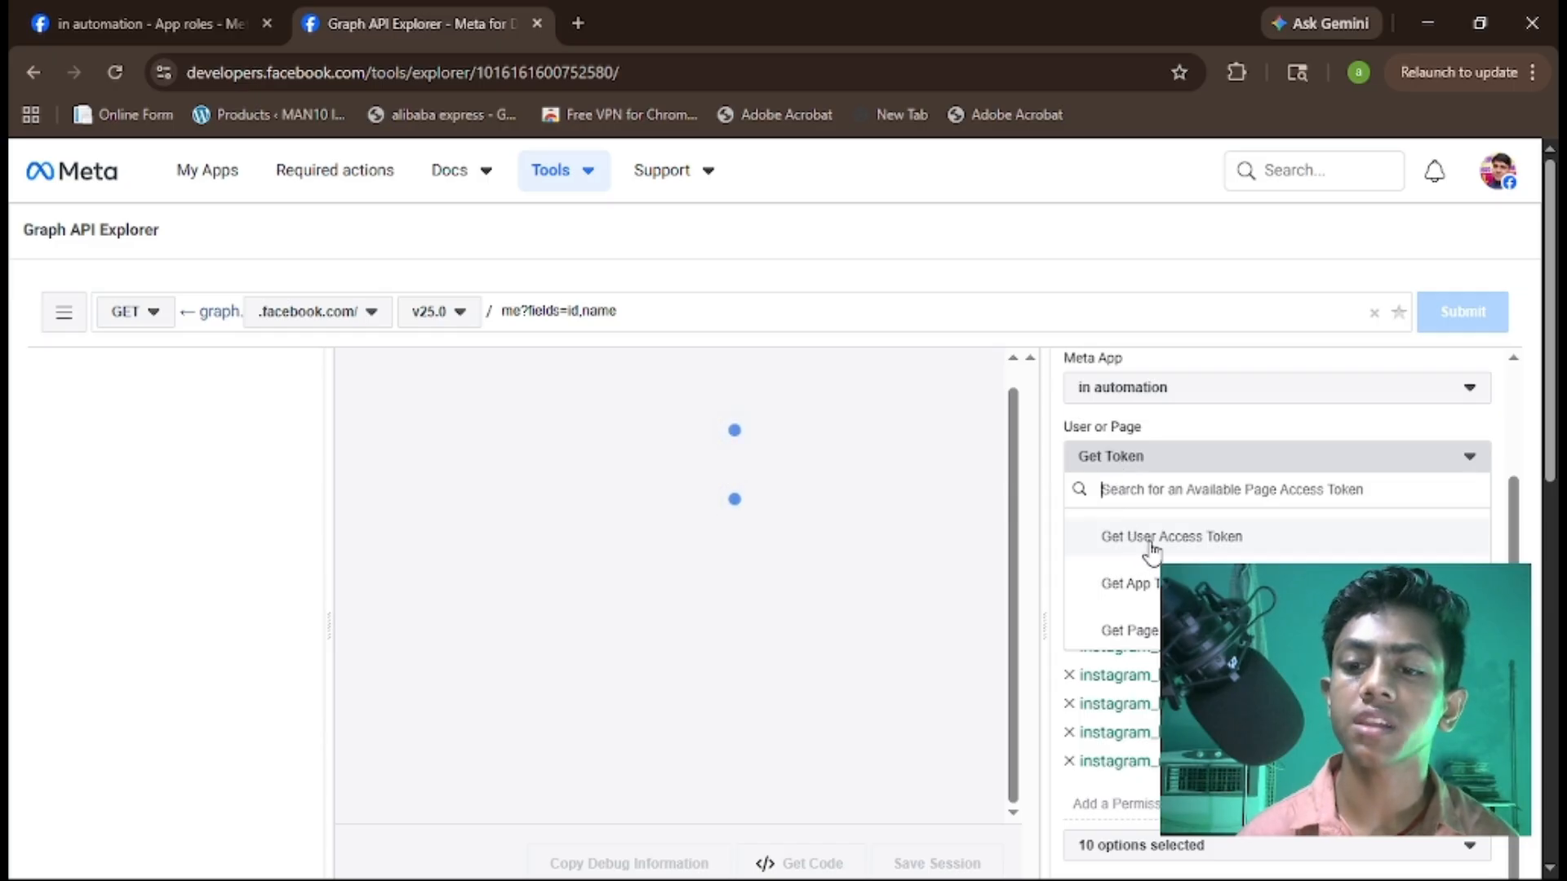
{"action": "left_click", "coordinate": [1151, 543]}
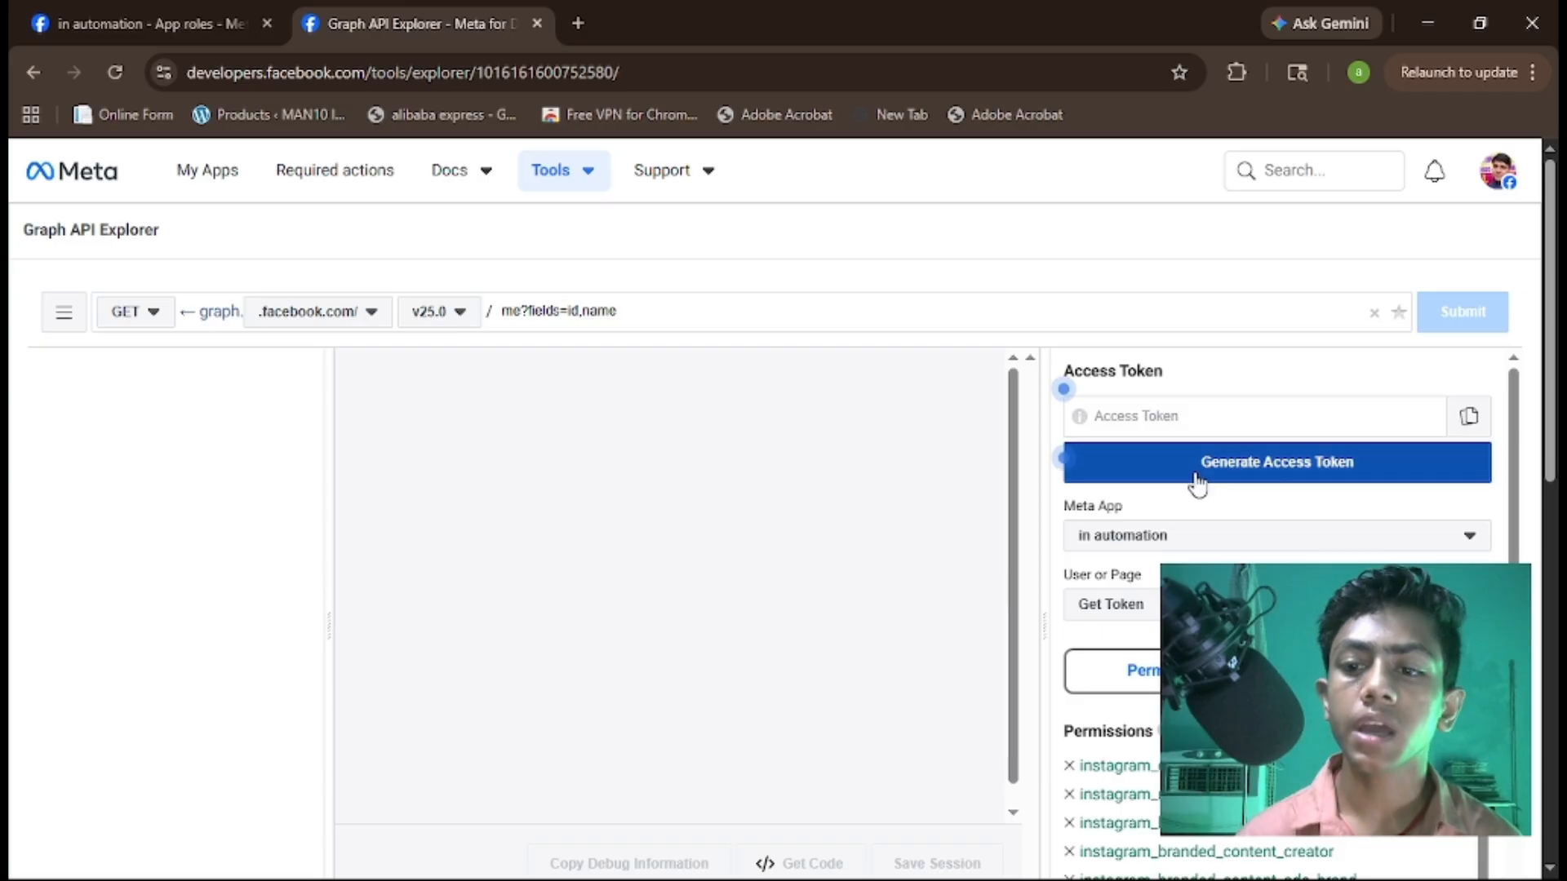
{"action": "left_click", "coordinate": [1255, 481]}
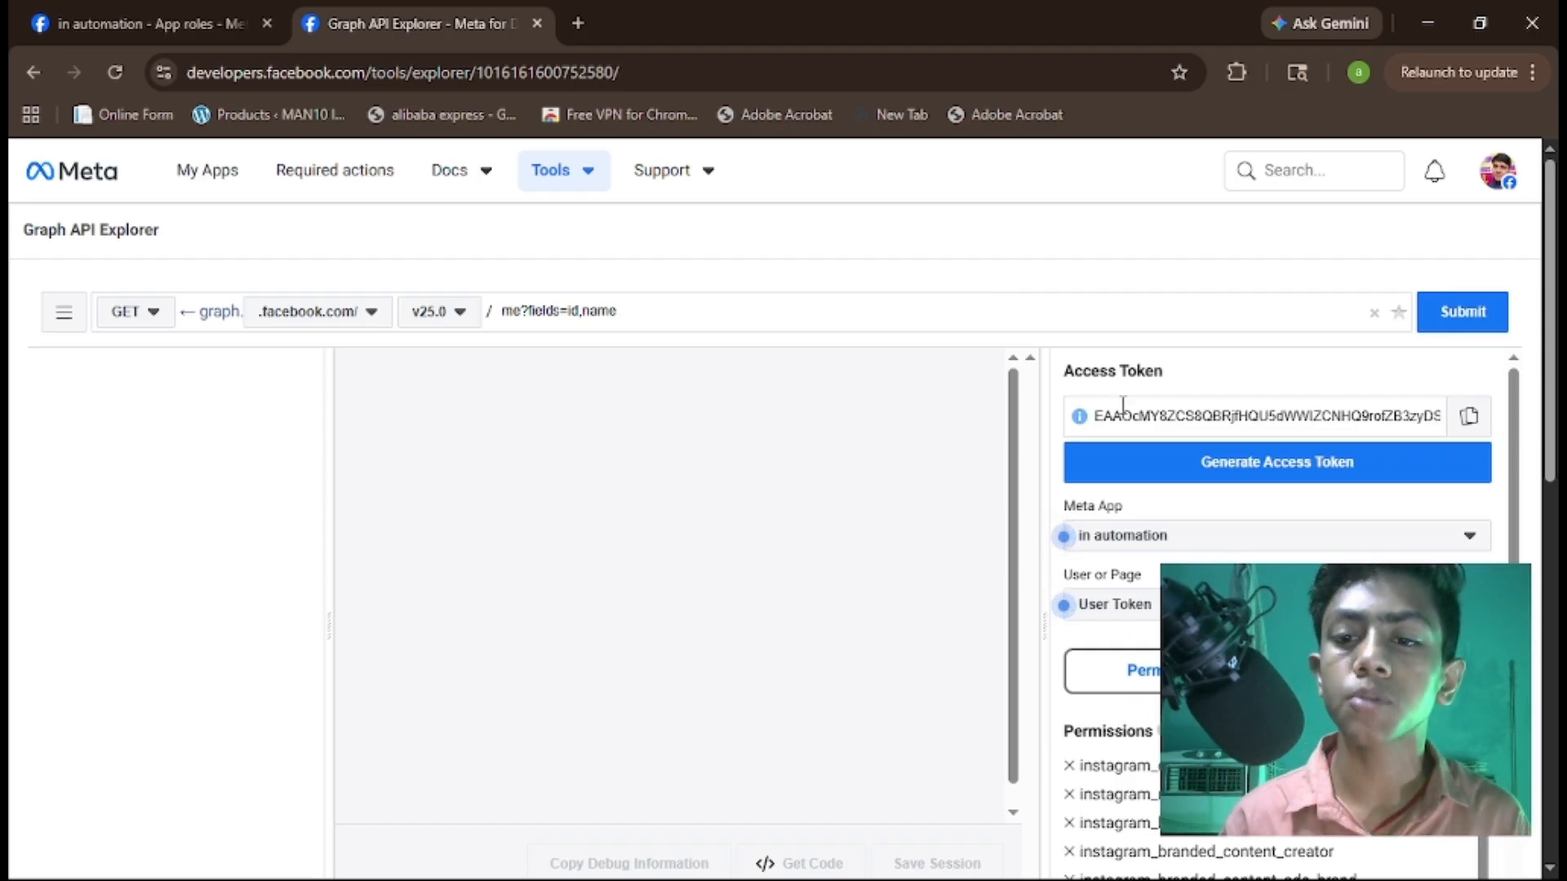
{"action": "double_click", "coordinate": [1385, 412]}
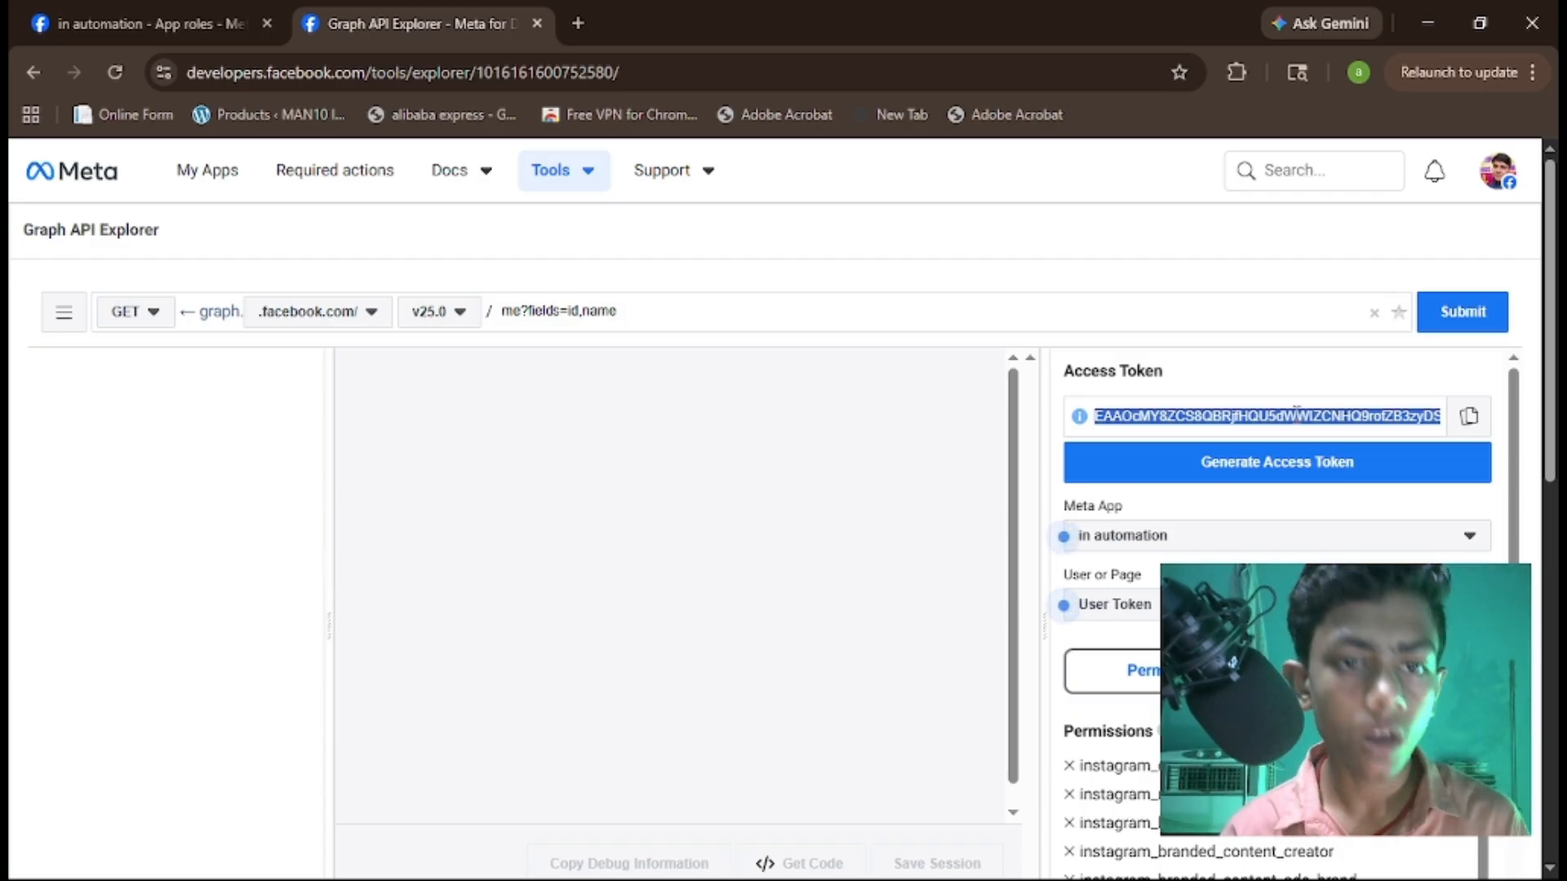
Open the Access Token Debugger in a separate tab, paste the generated access token and debug it.
{"action": "left_click", "coordinate": [588, 184]}
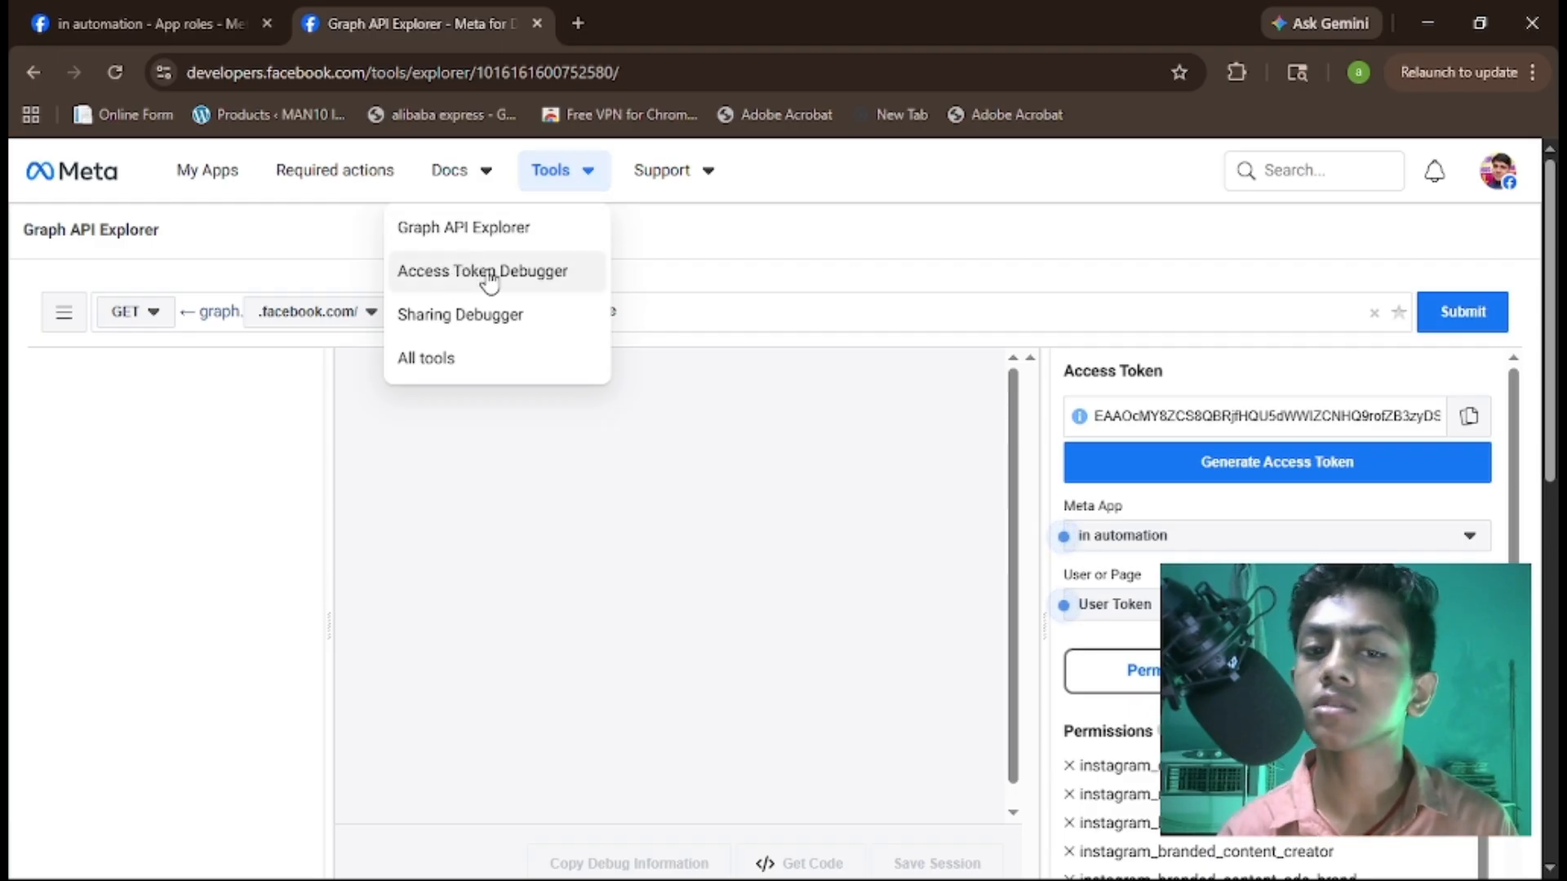
{"action": "middle_click", "coordinate": [563, 277]}
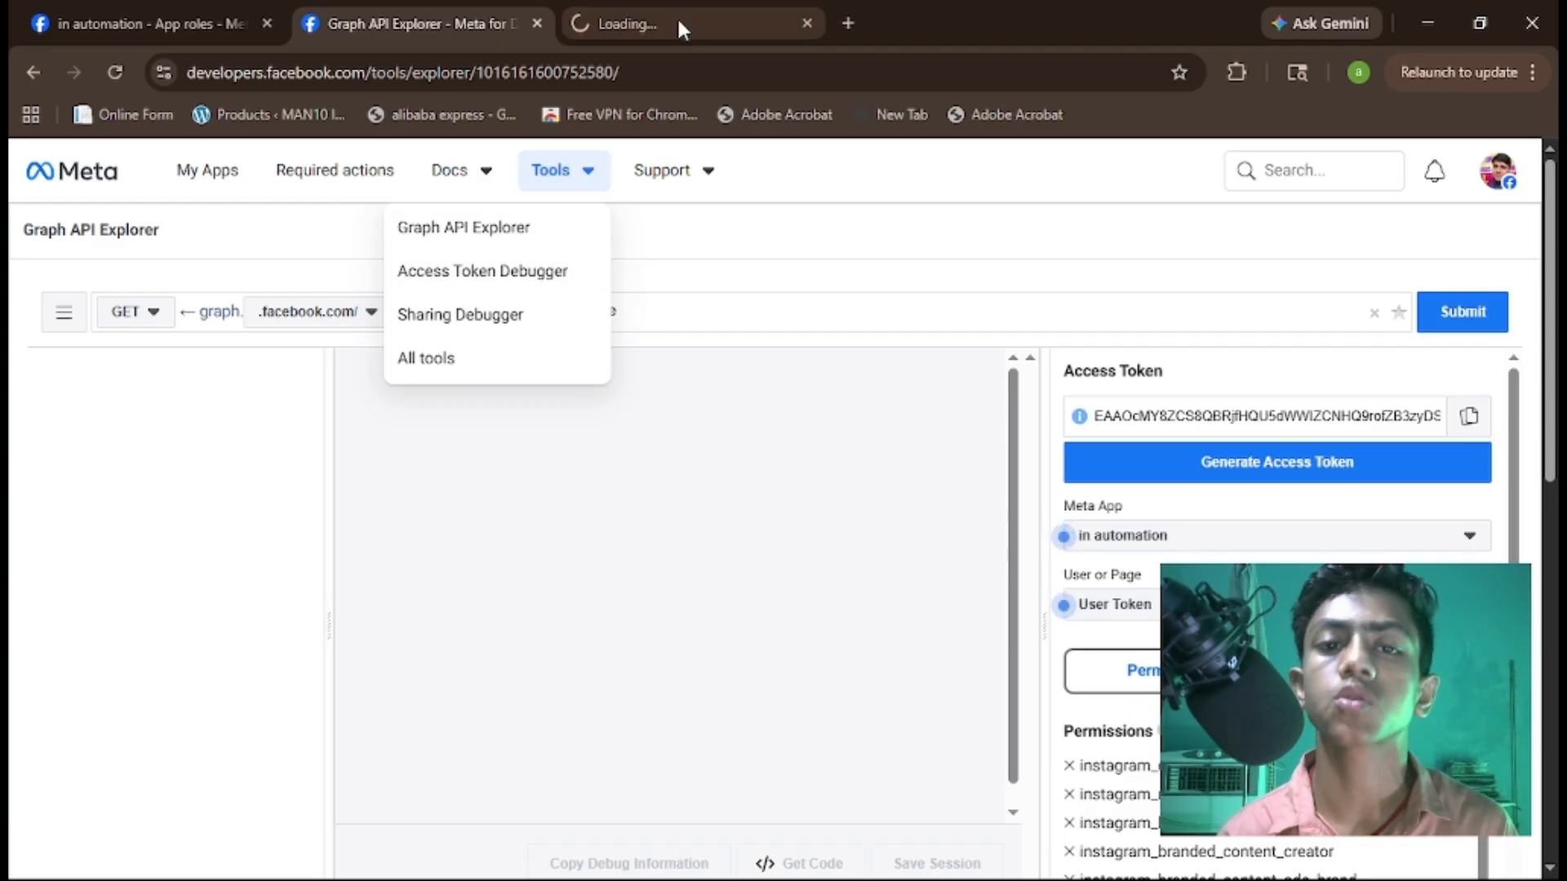
{"action": "left_click", "coordinate": [678, 24]}
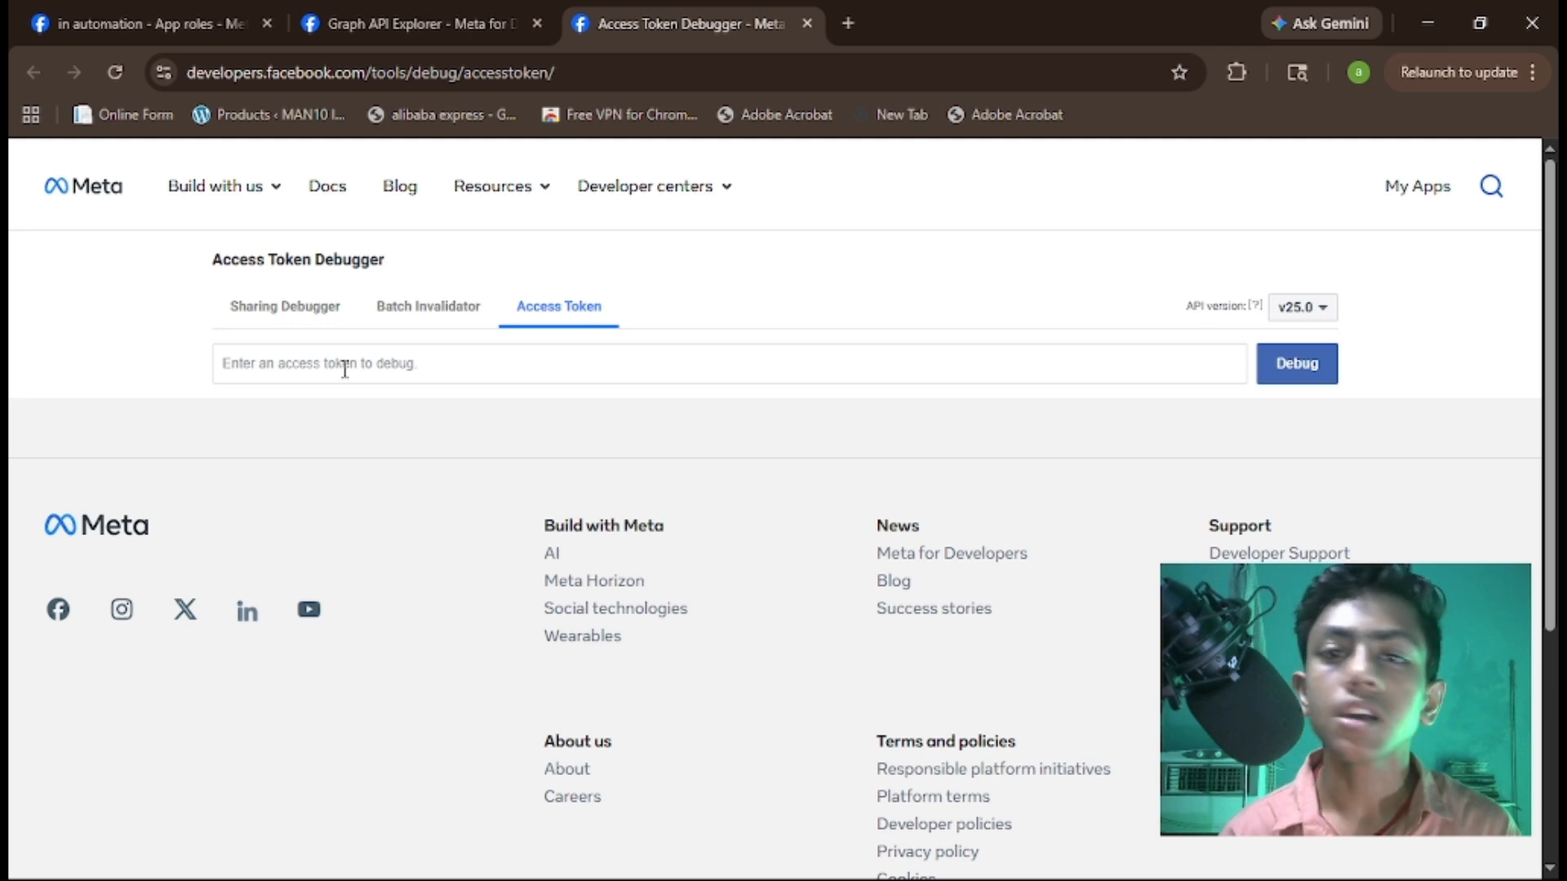
{"action": "left_click", "coordinate": [408, 373]}
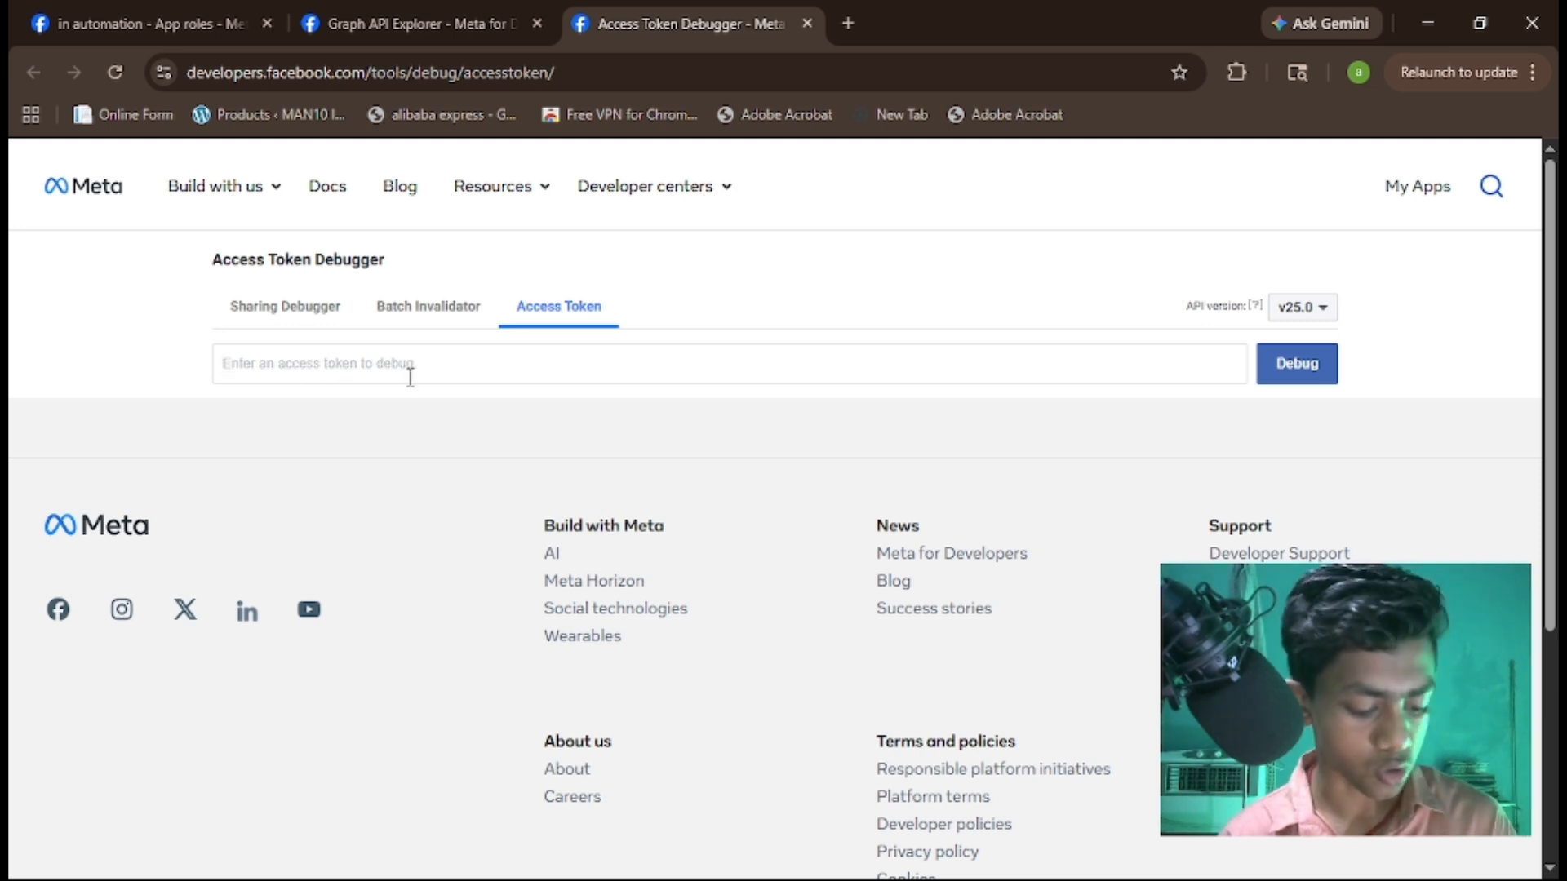
{"action": "key", "text": "ctrl+v"}
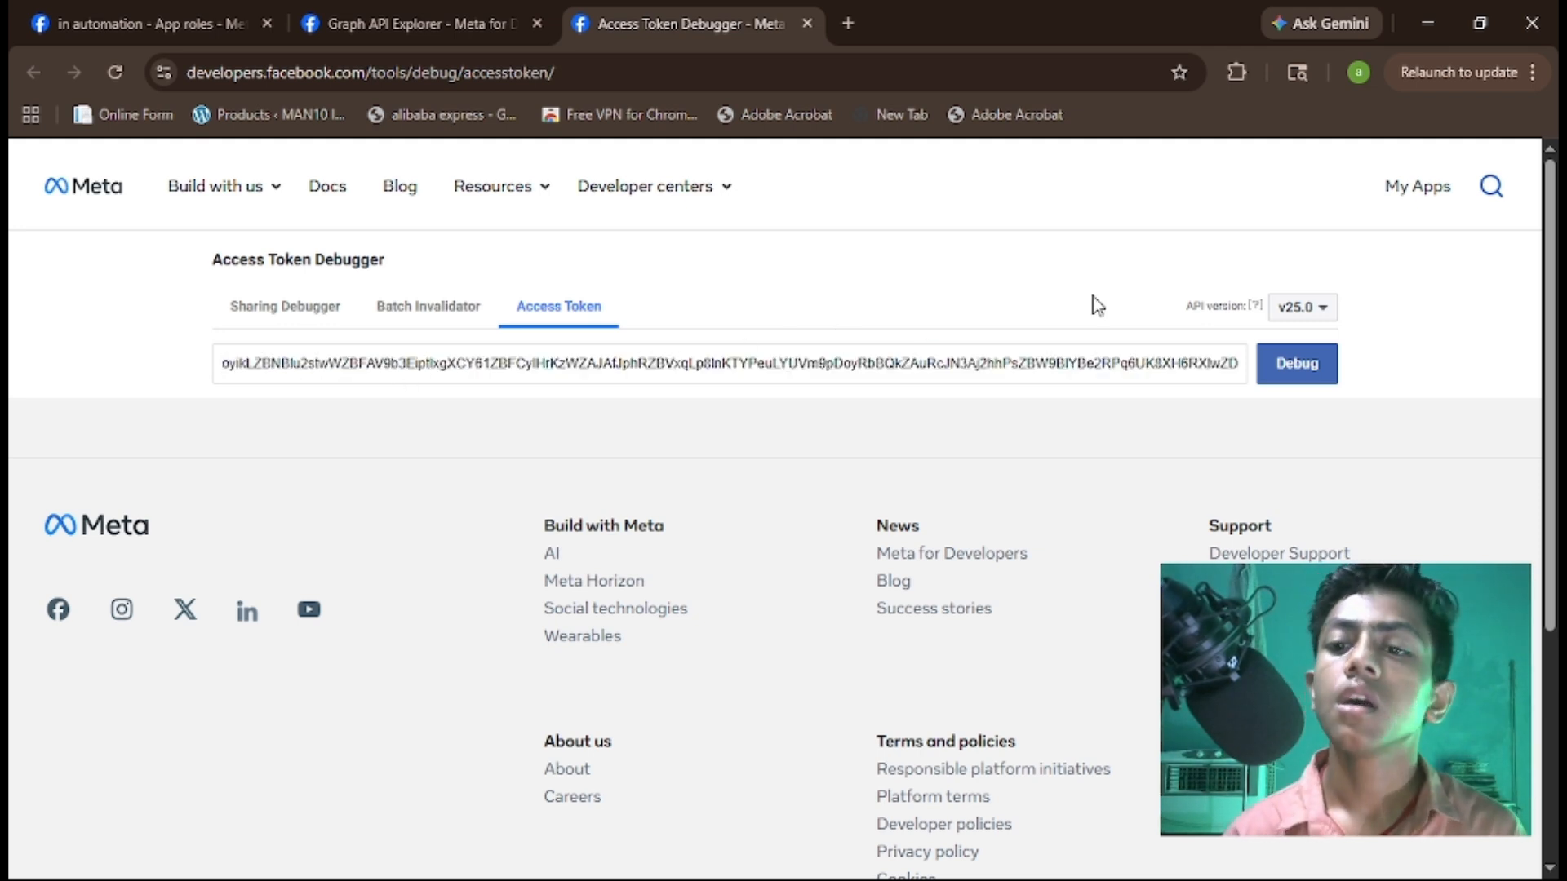
{"action": "left_click", "coordinate": [1294, 369]}
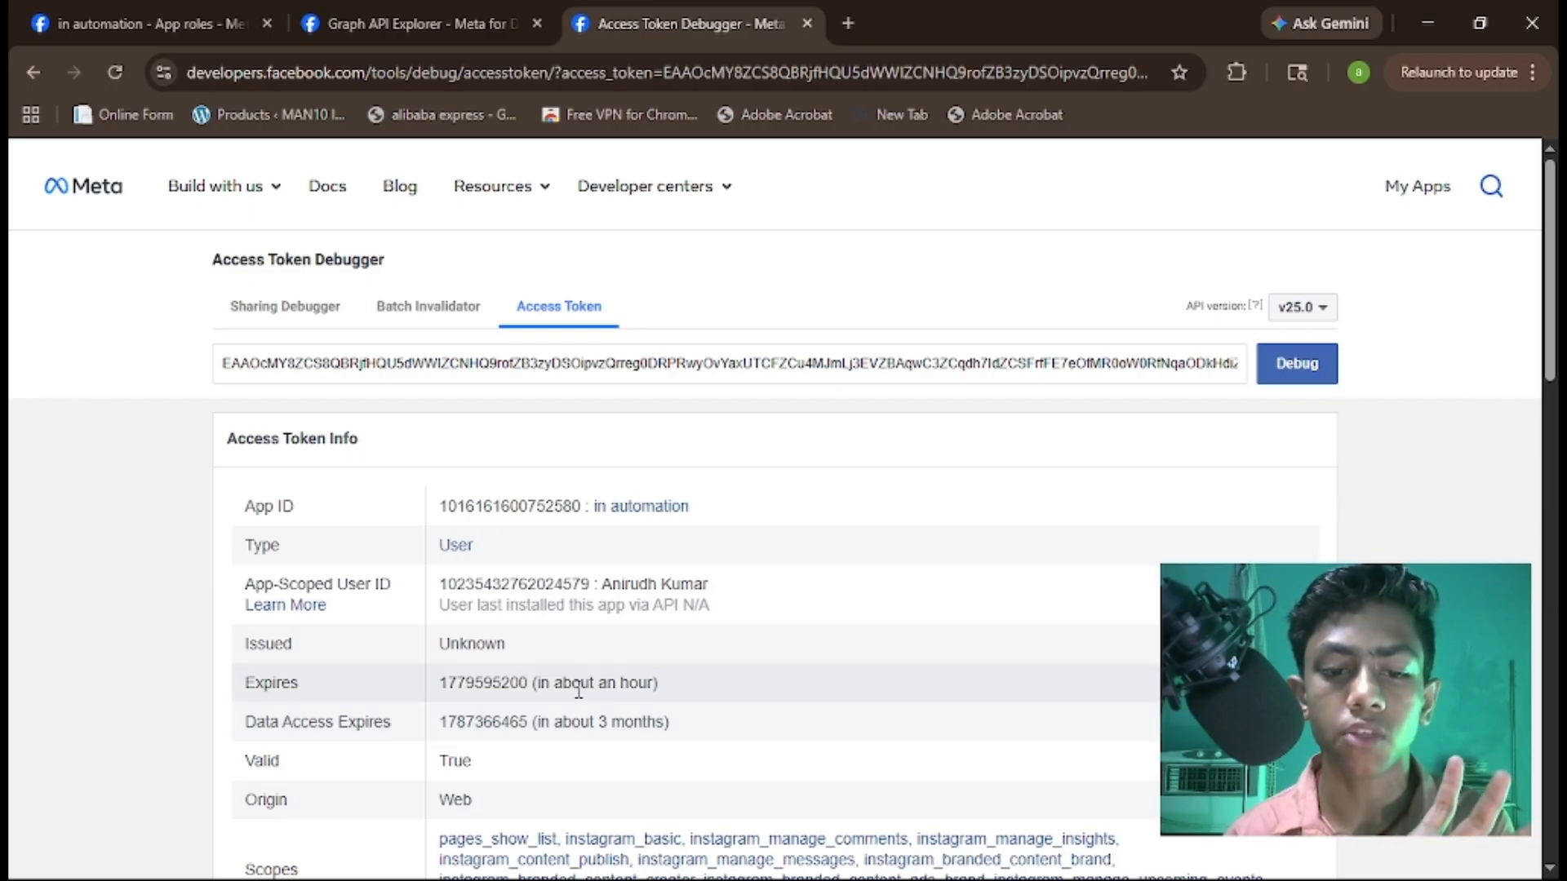
Review the token's expiry and scopes, extend the access token, and select the new long-lived token.
{"action": "left_click_drag", "start_coordinate": [531, 685], "coordinate": [677, 700]}
{"action": "scroll", "coordinate": [712, 569], "scroll_direction": "down", "scroll_amount": 2}
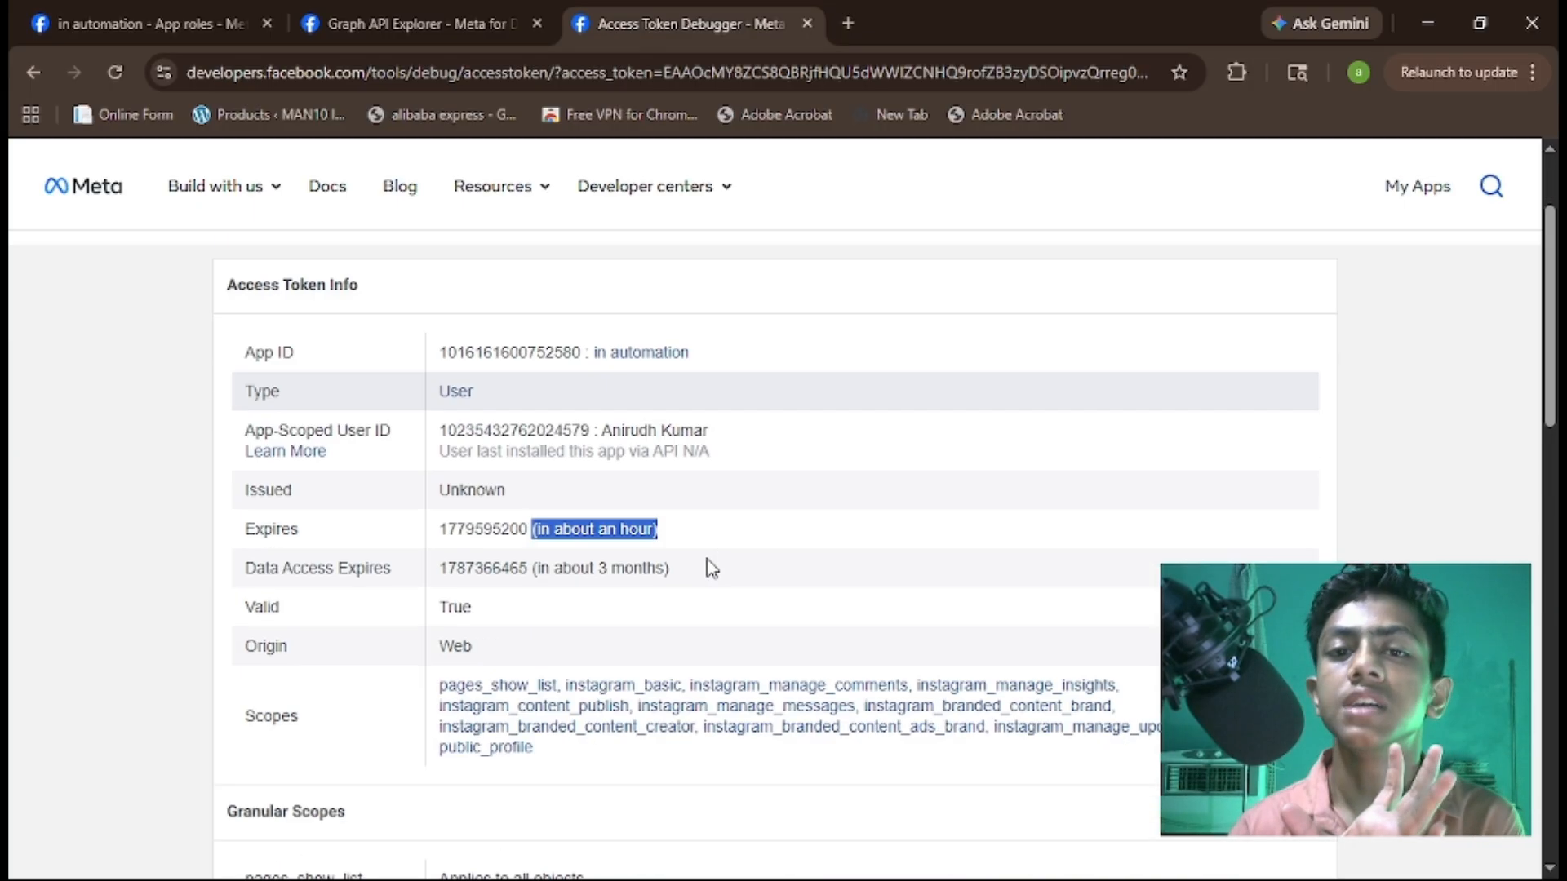
{"action": "scroll", "coordinate": [712, 569], "scroll_direction": "down", "scroll_amount": 2}
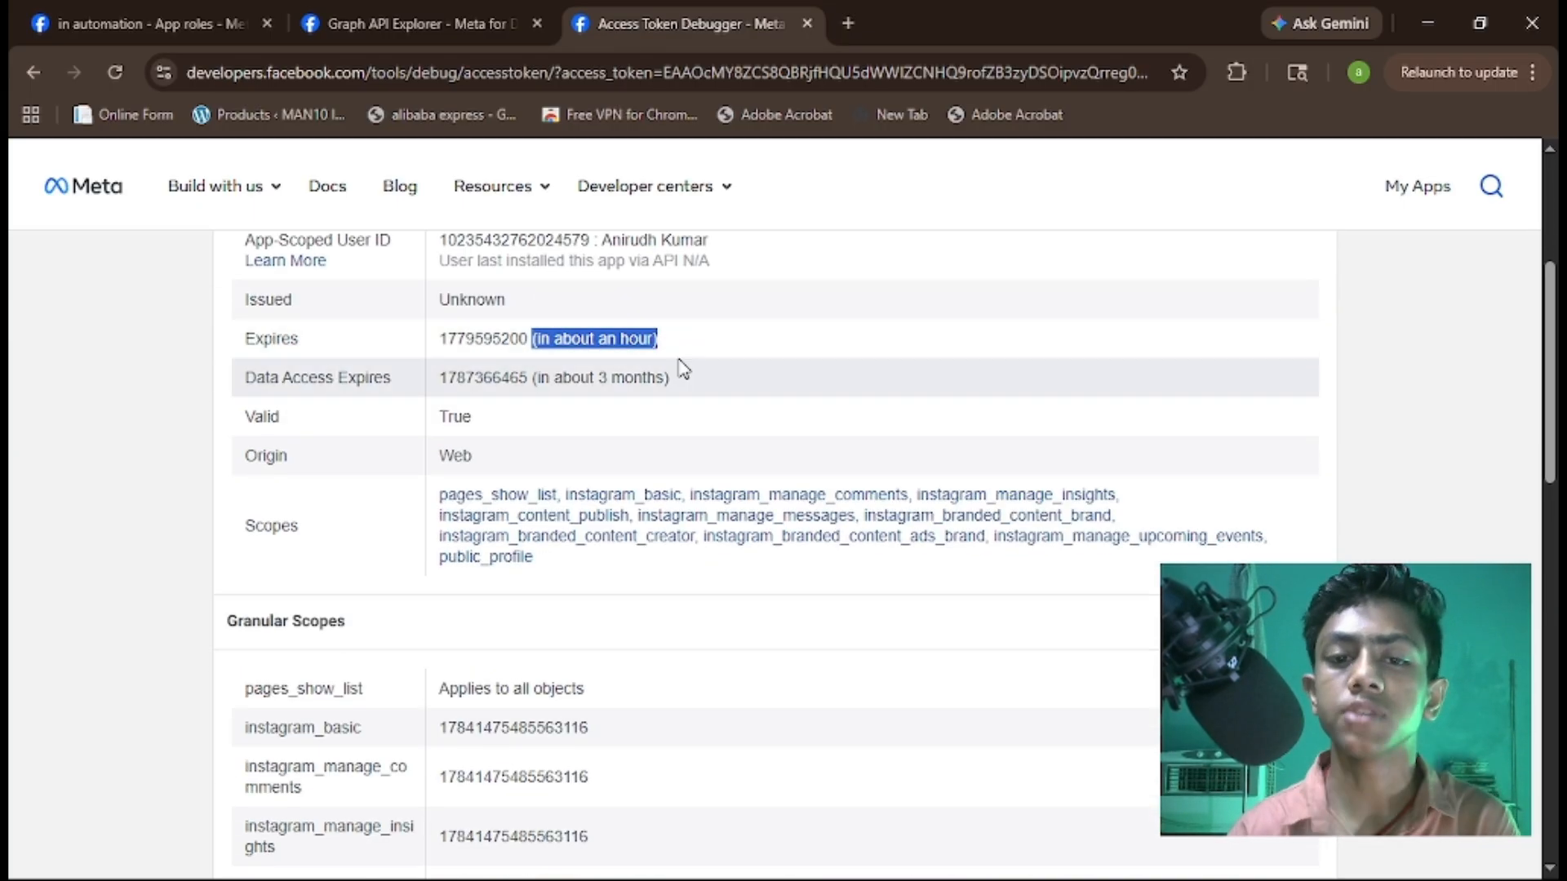
{"action": "scroll", "coordinate": [682, 367], "scroll_direction": "down", "scroll_amount": 12}
{"action": "scroll", "coordinate": [635, 382], "scroll_direction": "up", "scroll_amount": 3}
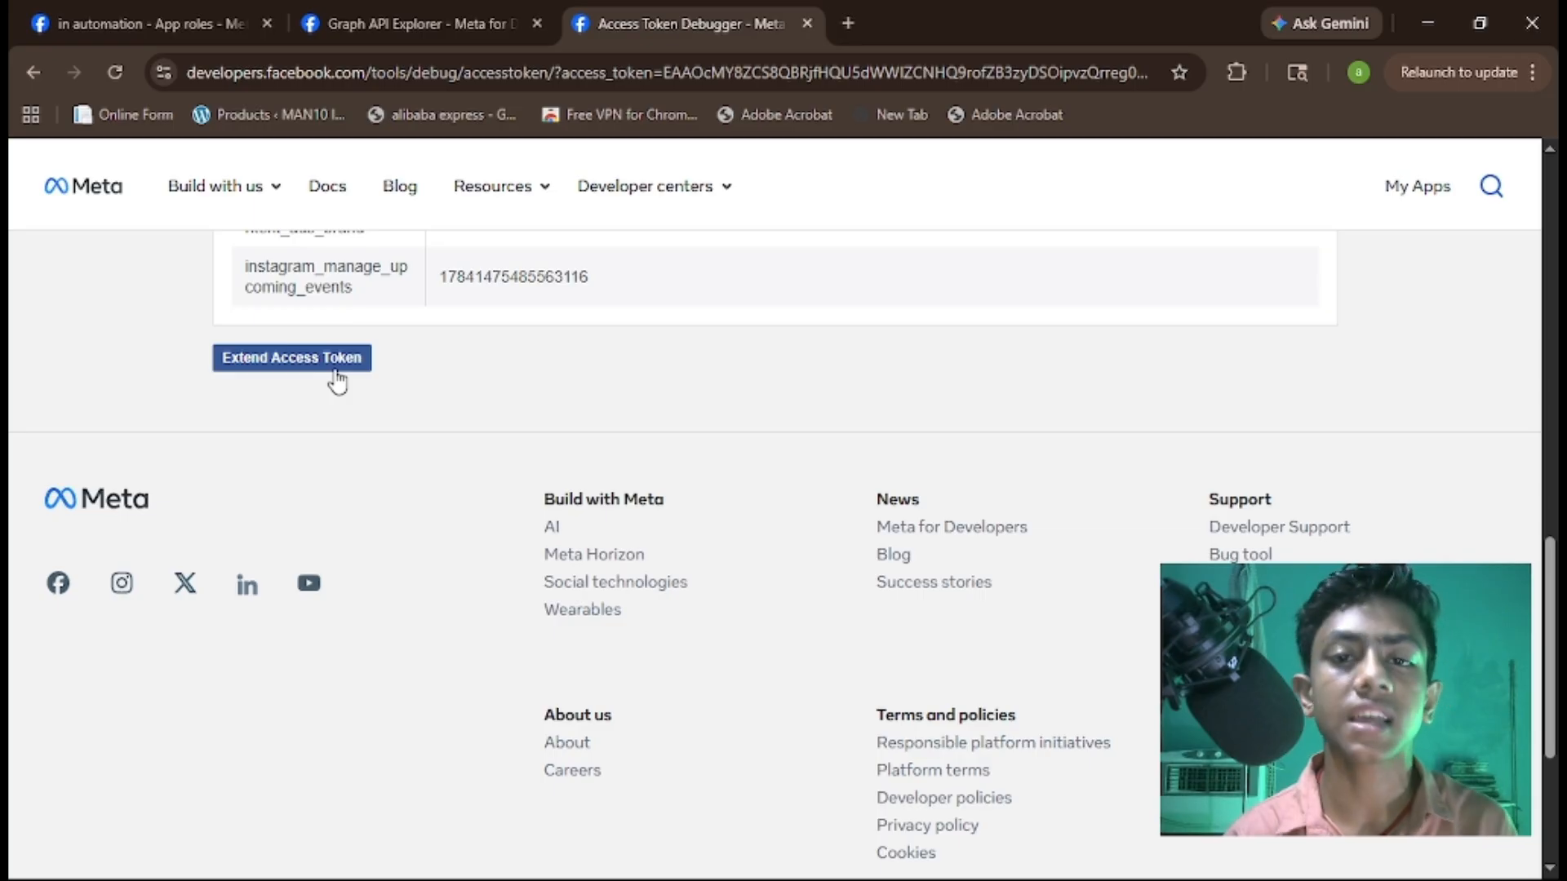
{"action": "left_click", "coordinate": [329, 372]}
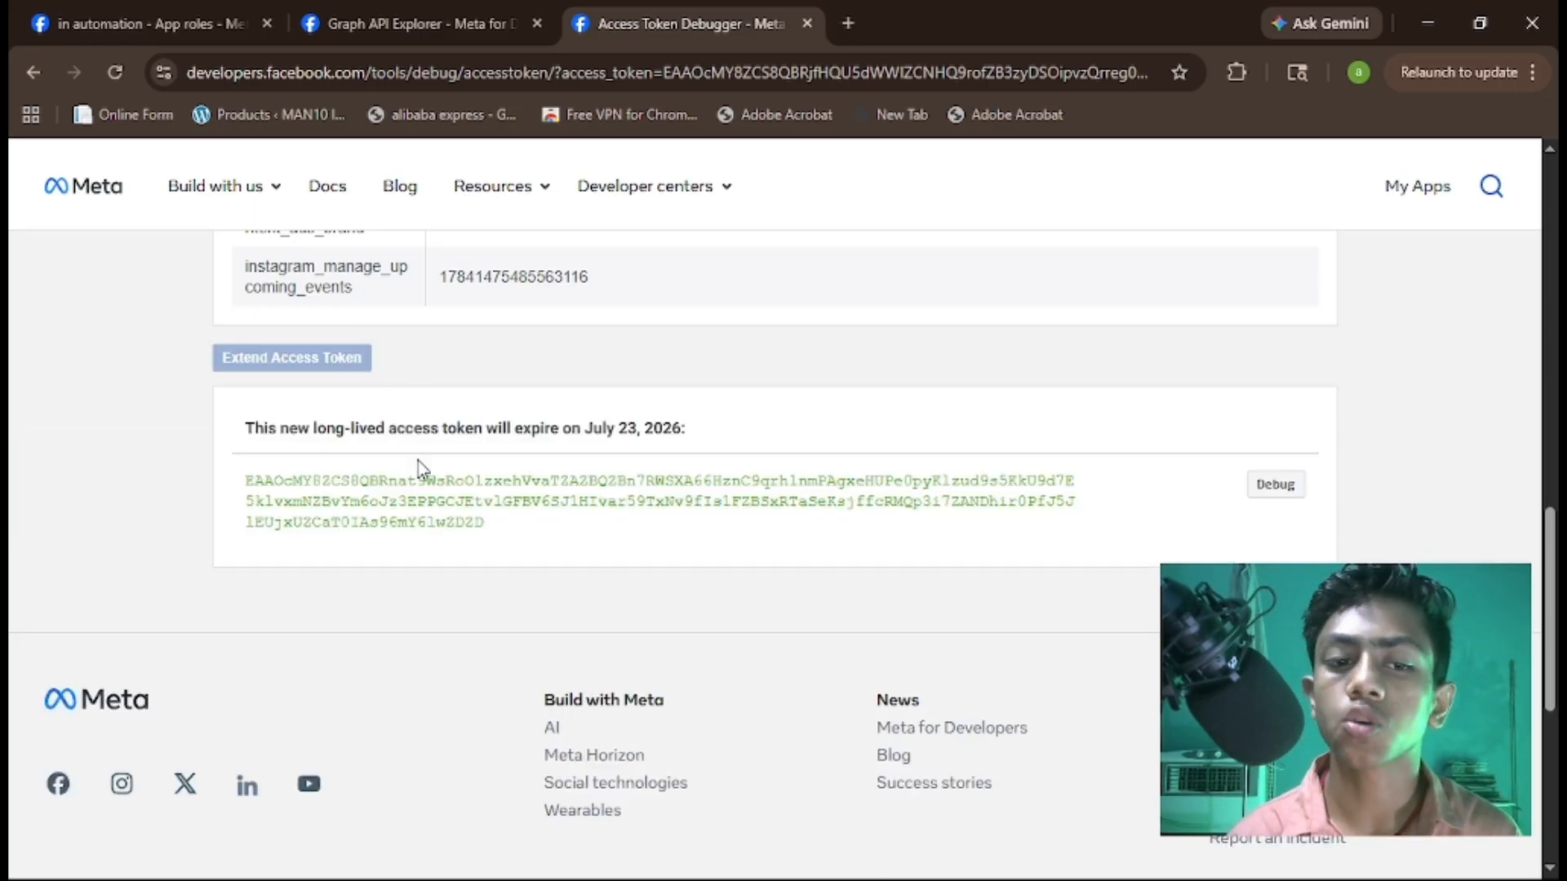
{"action": "left_click_drag", "start_coordinate": [242, 483], "coordinate": [552, 551]}
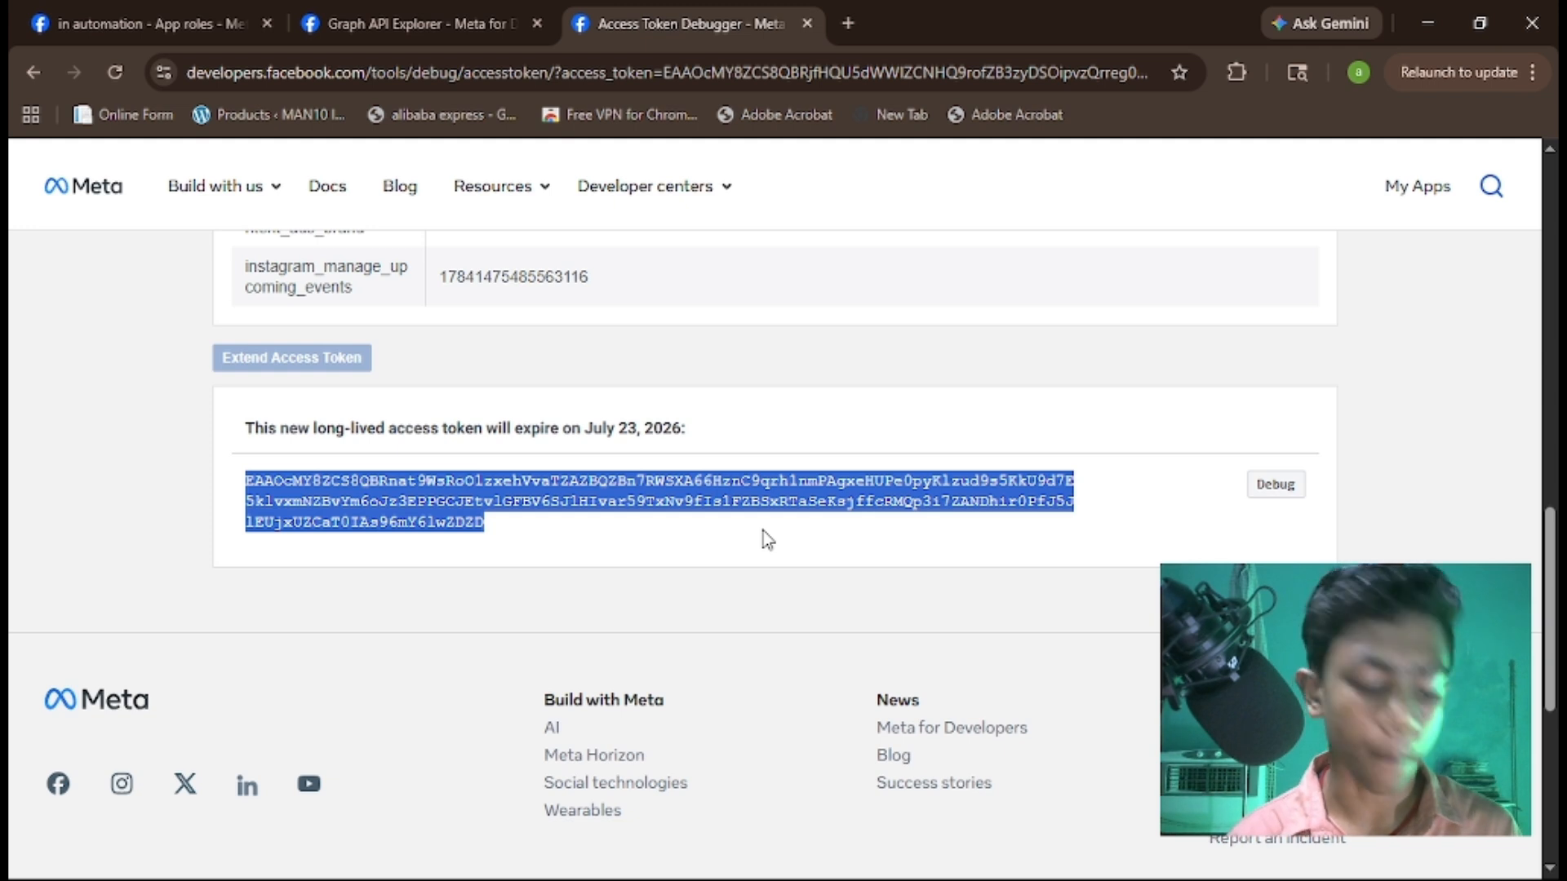
Debug the new long-lived access token and check its expiry and scopes.
{"action": "left_click", "coordinate": [1274, 484]}
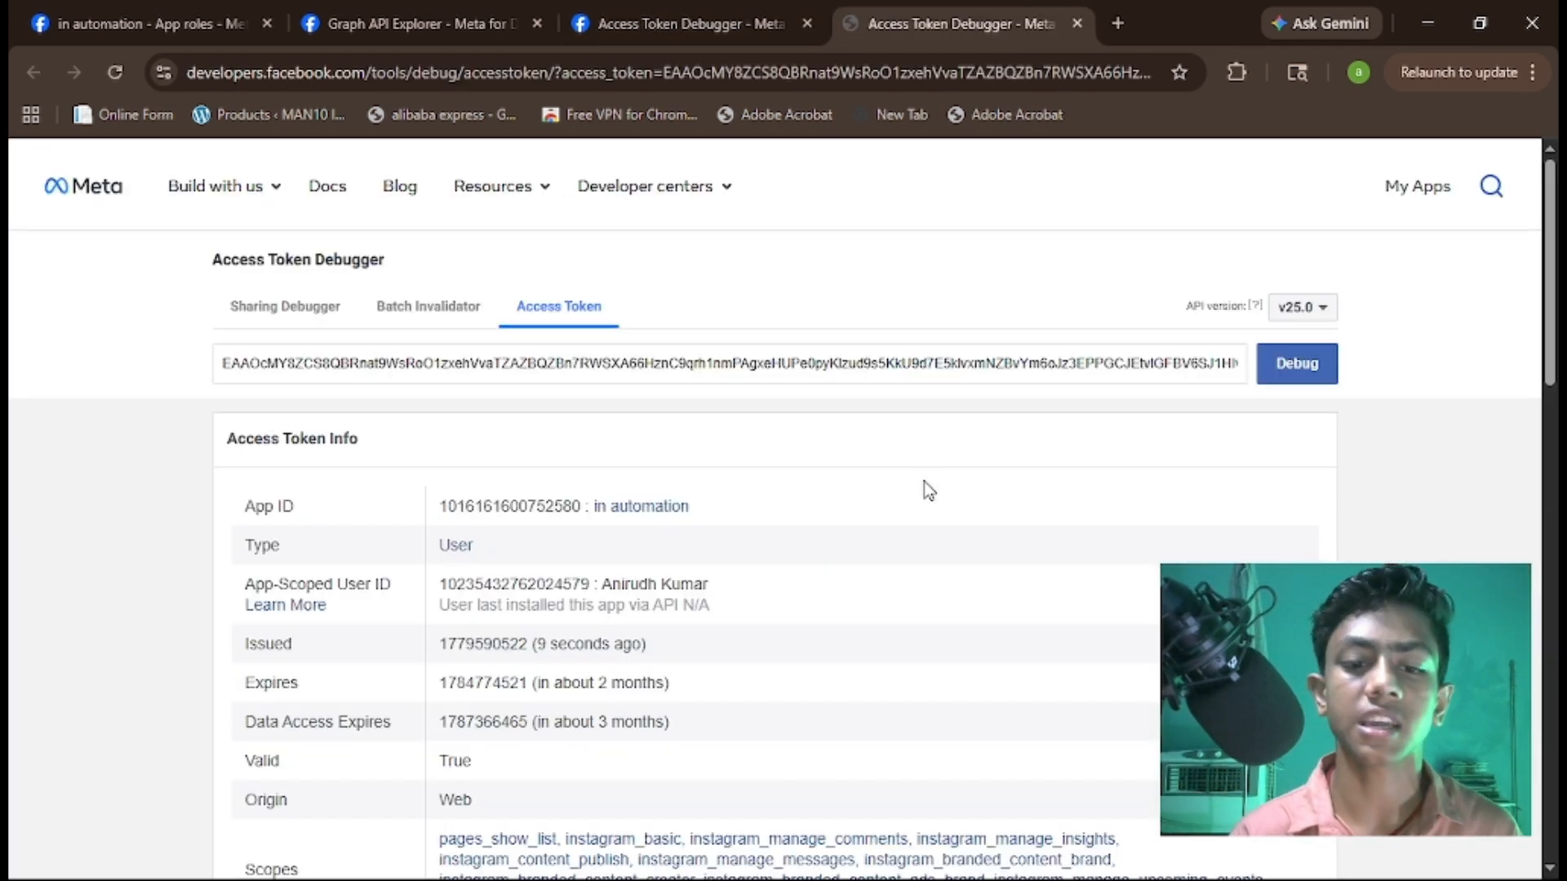
{"action": "scroll", "coordinate": [538, 372], "scroll_direction": "down", "scroll_amount": 4}
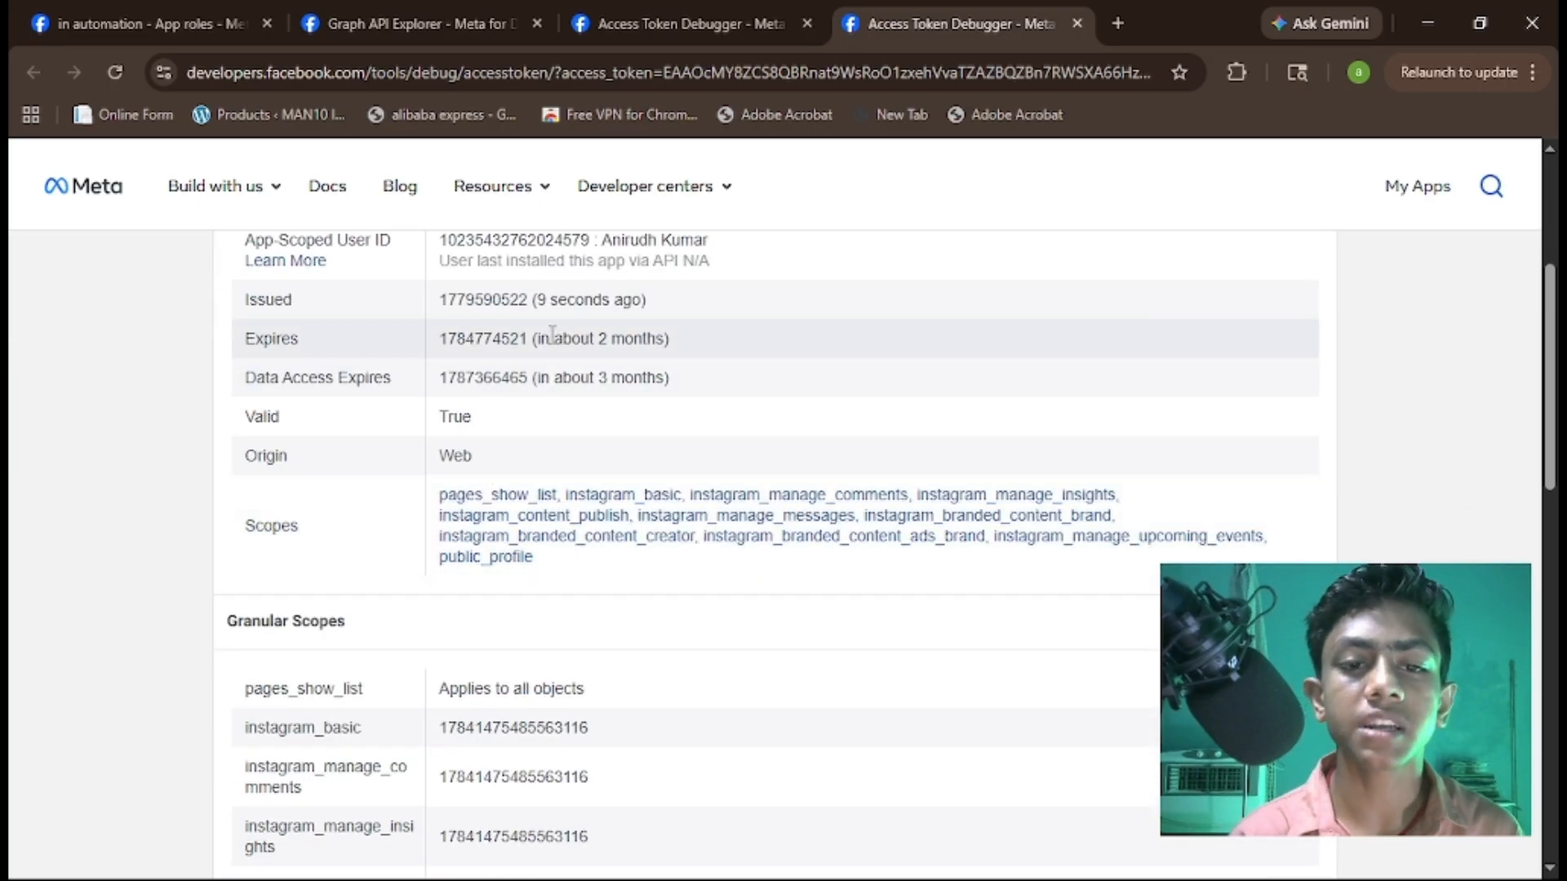
{"action": "mouse_move", "coordinate": [612, 340]}
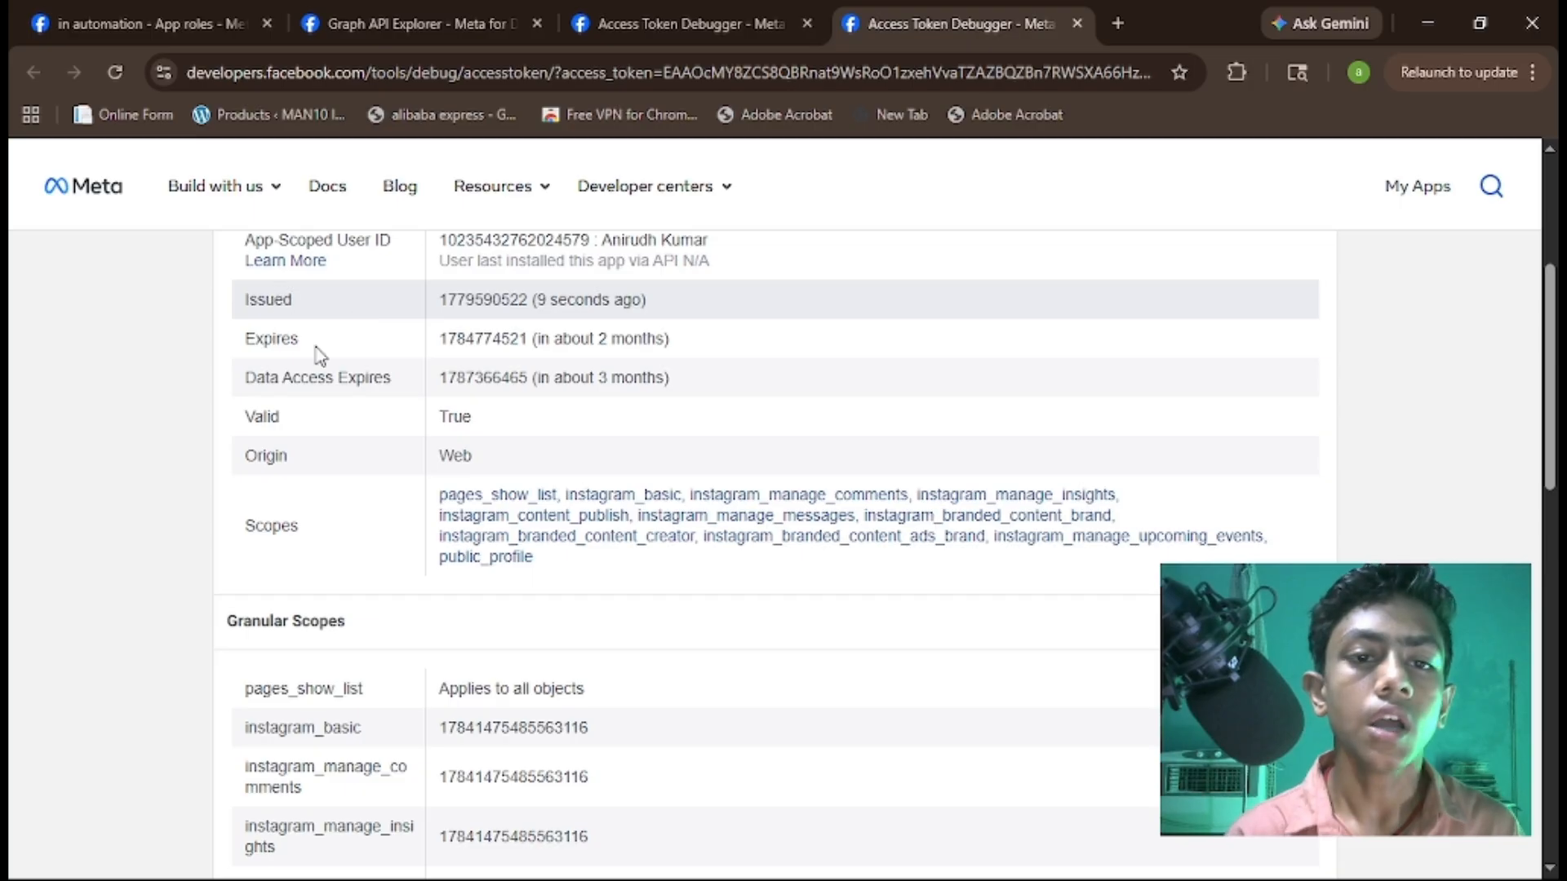
{"action": "scroll", "coordinate": [383, 359], "scroll_direction": "up", "scroll_amount": 4}
{"action": "triple_click", "coordinate": [424, 363]}
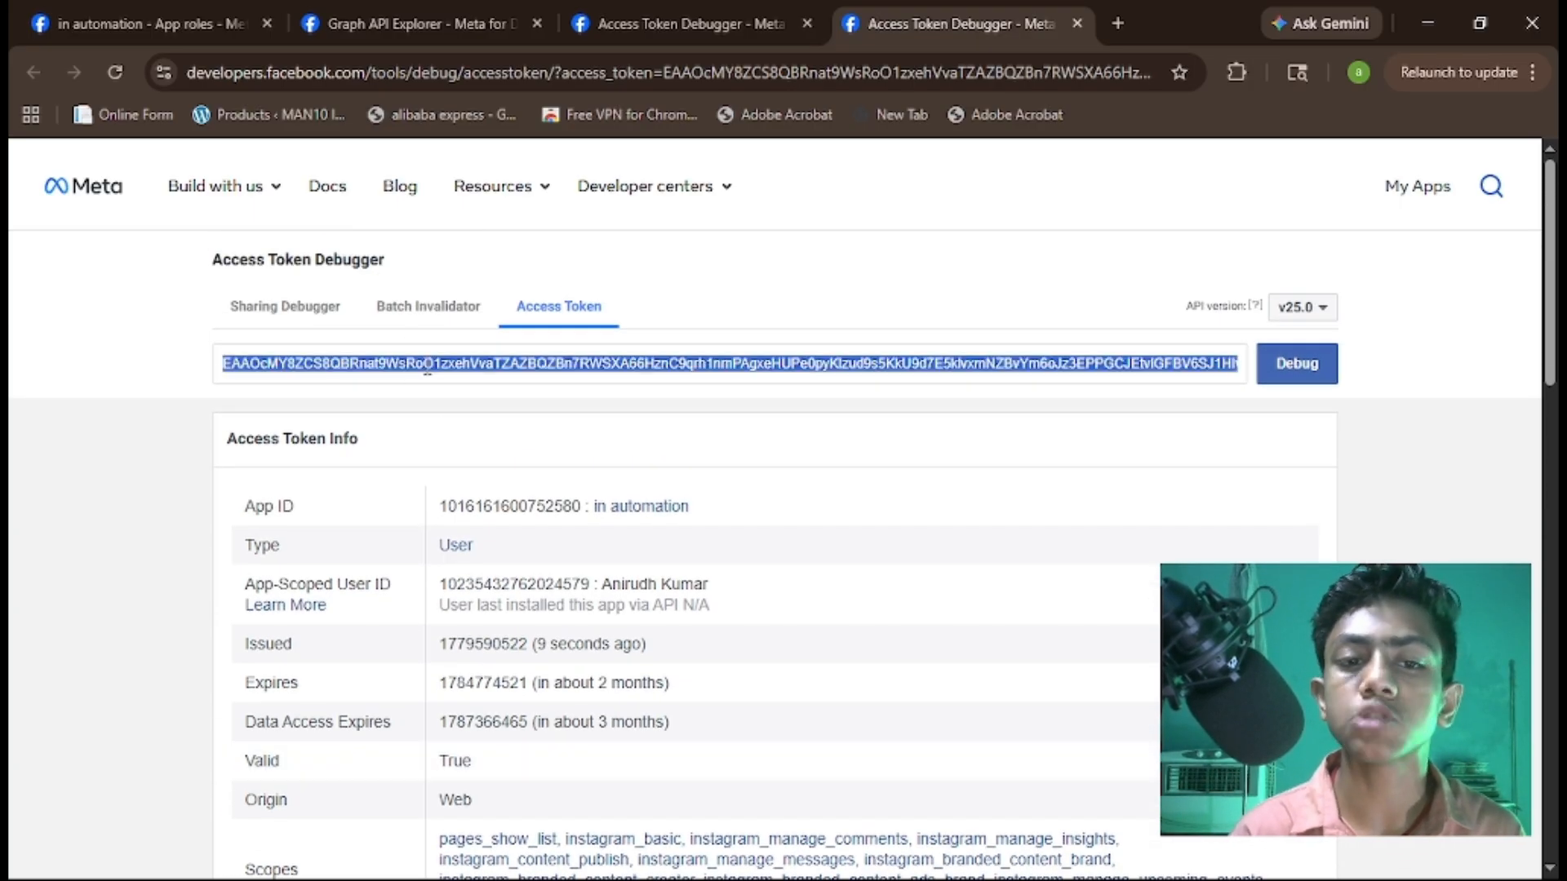
{"action": "left_click", "coordinate": [189, 362]}
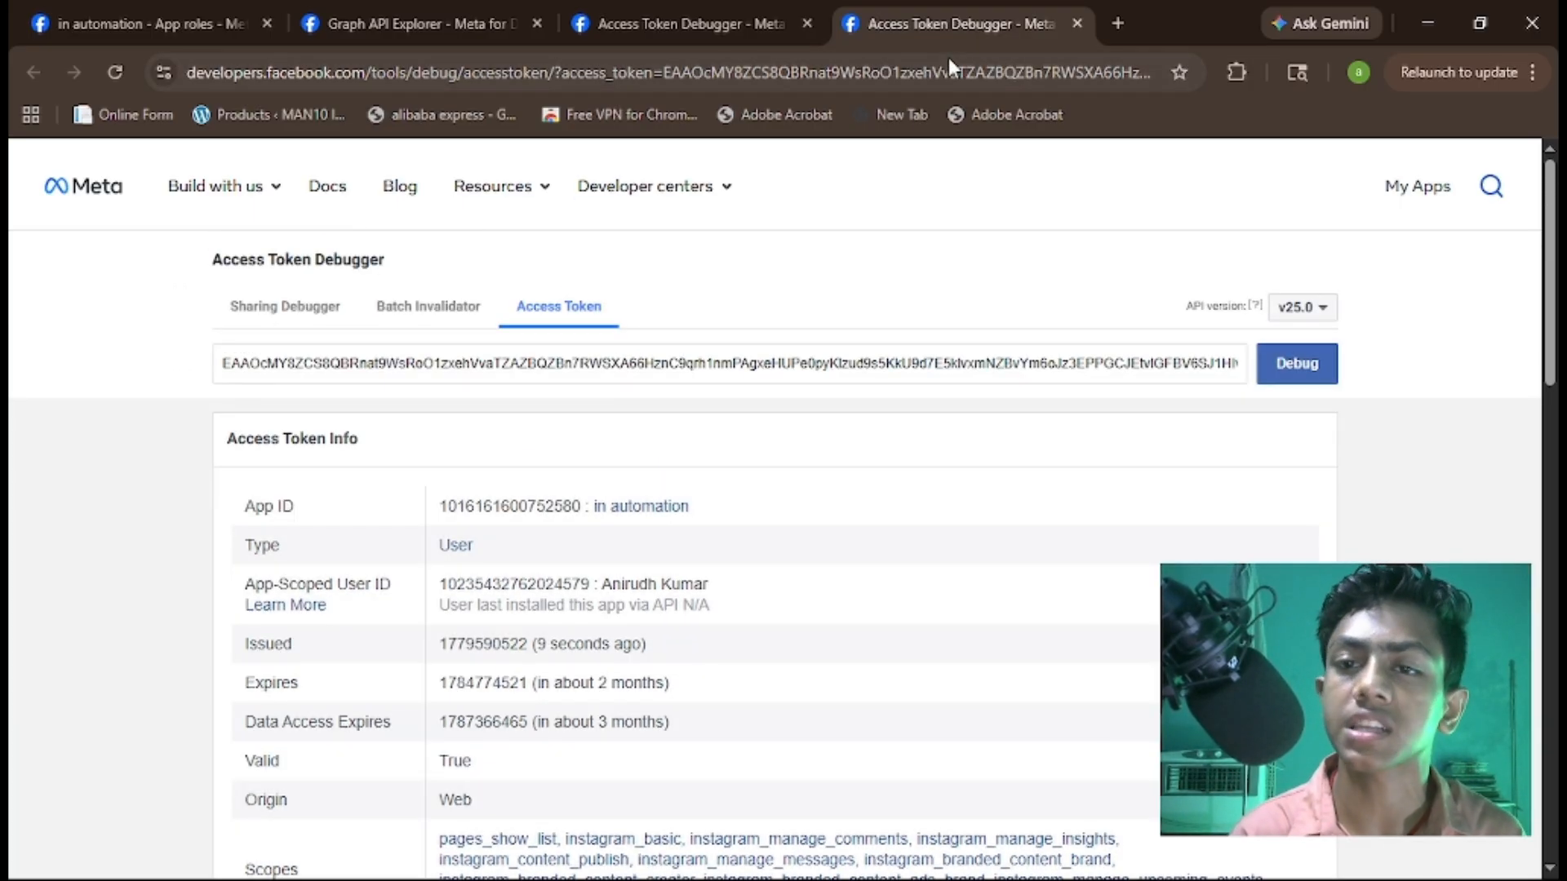
Search Google for n8n in a new tab, open the n8n site and sign in to the workspace.
{"action": "left_click", "coordinate": [1120, 25]}
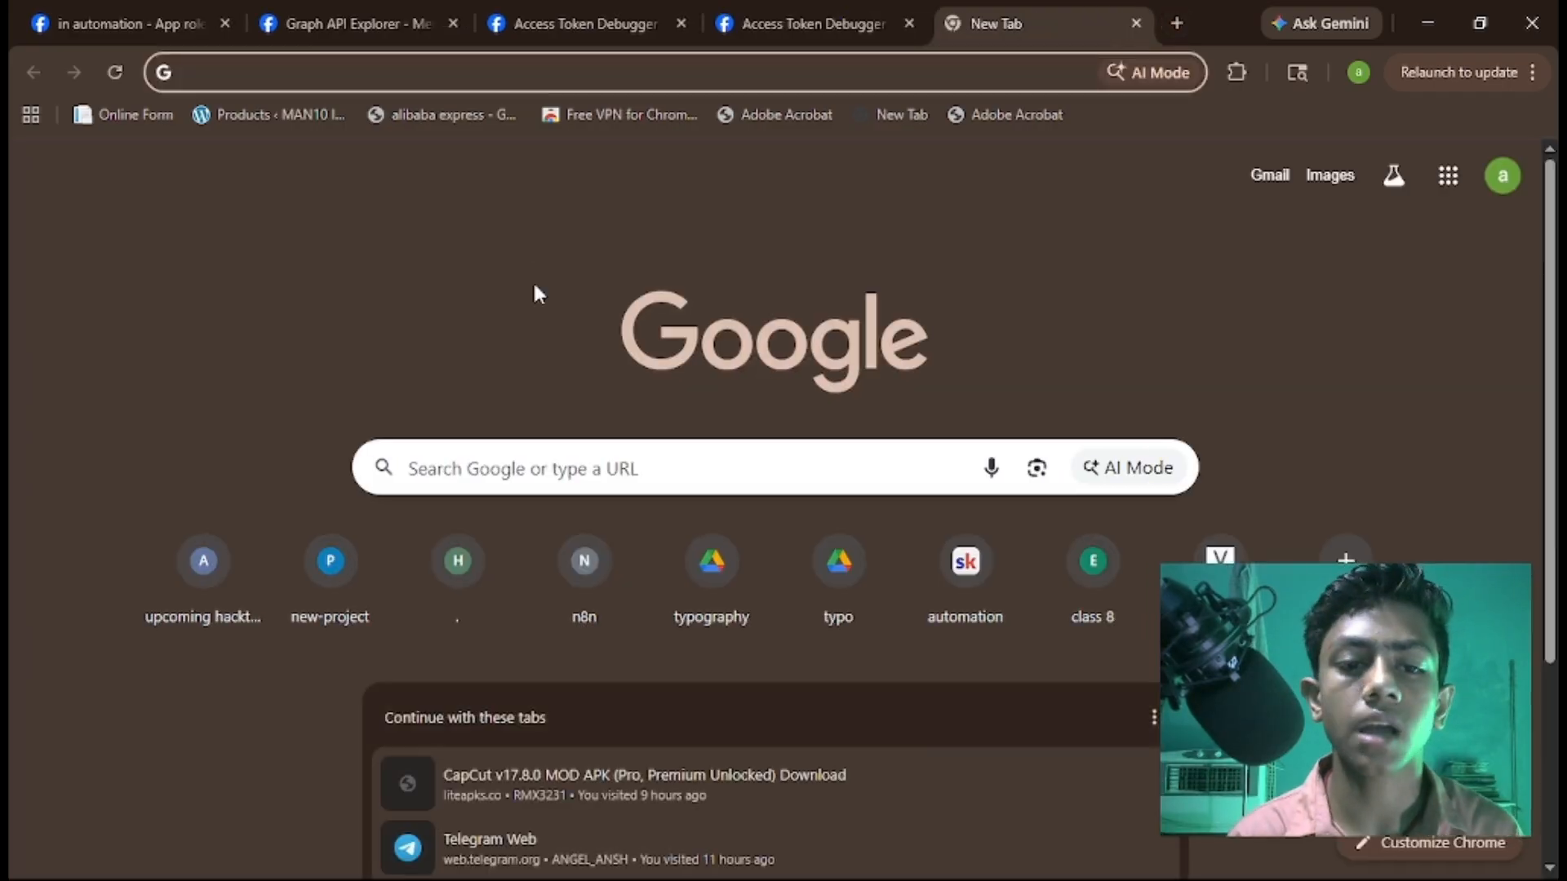
{"action": "left_click", "coordinate": [531, 475]}
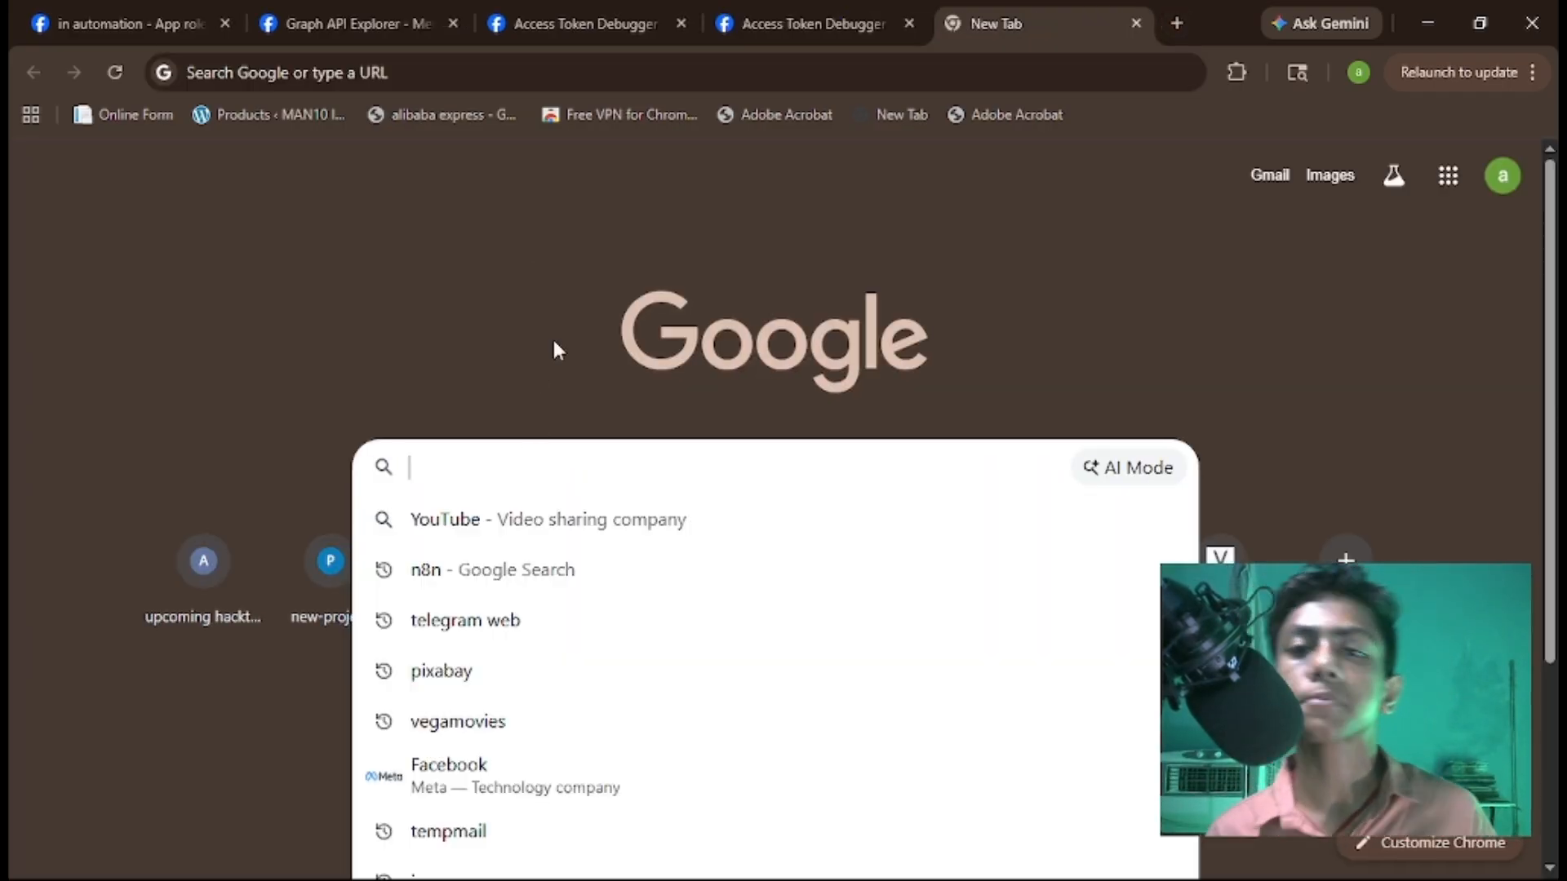
{"action": "type", "text": "n8n"}
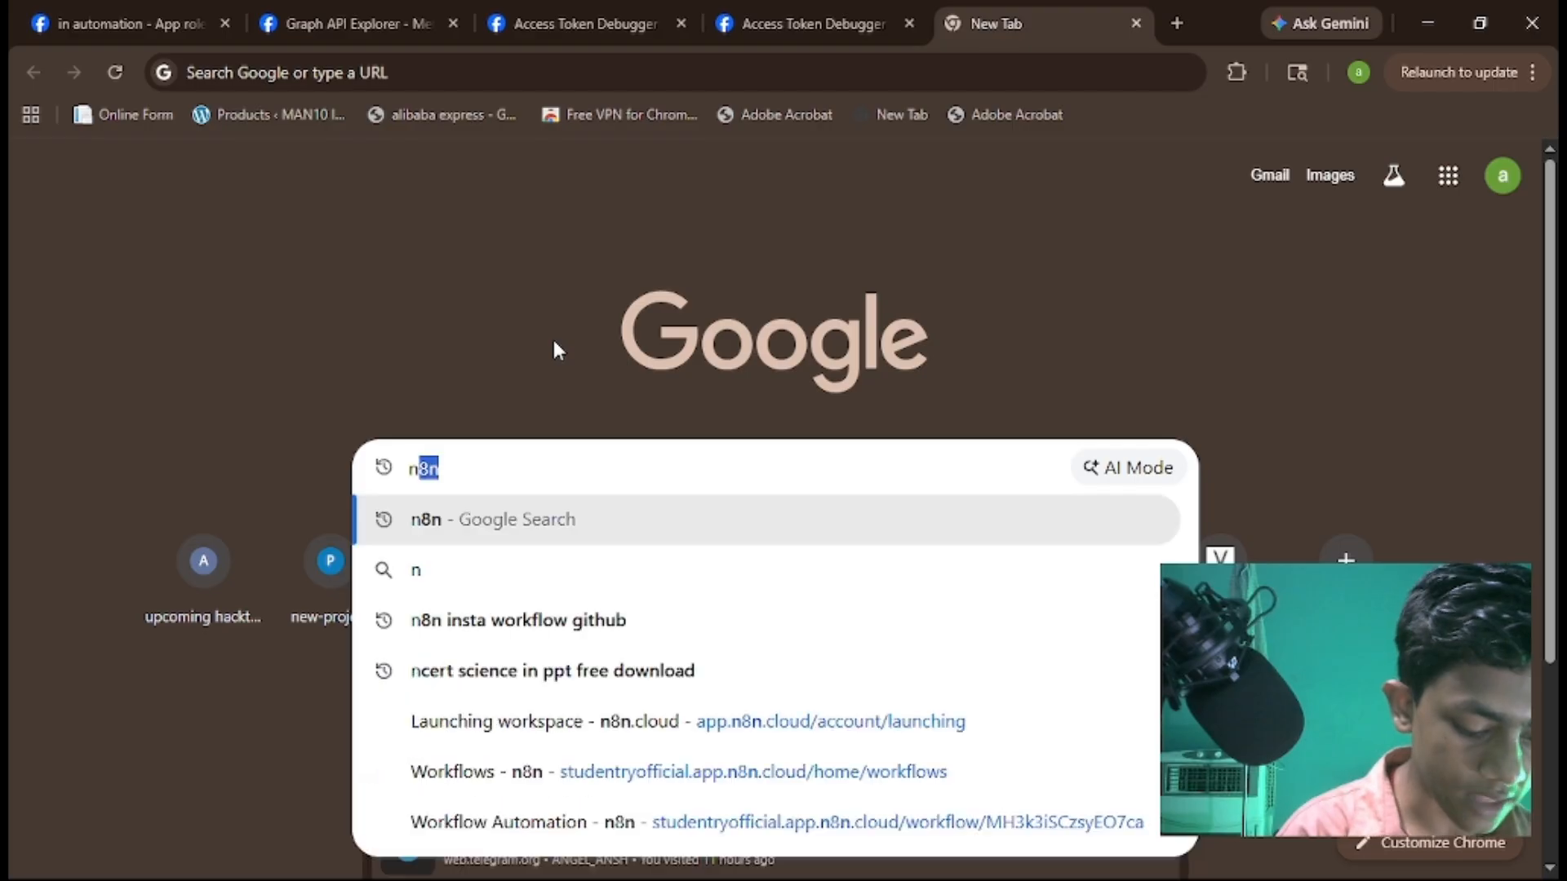
{"action": "key", "text": "Return"}
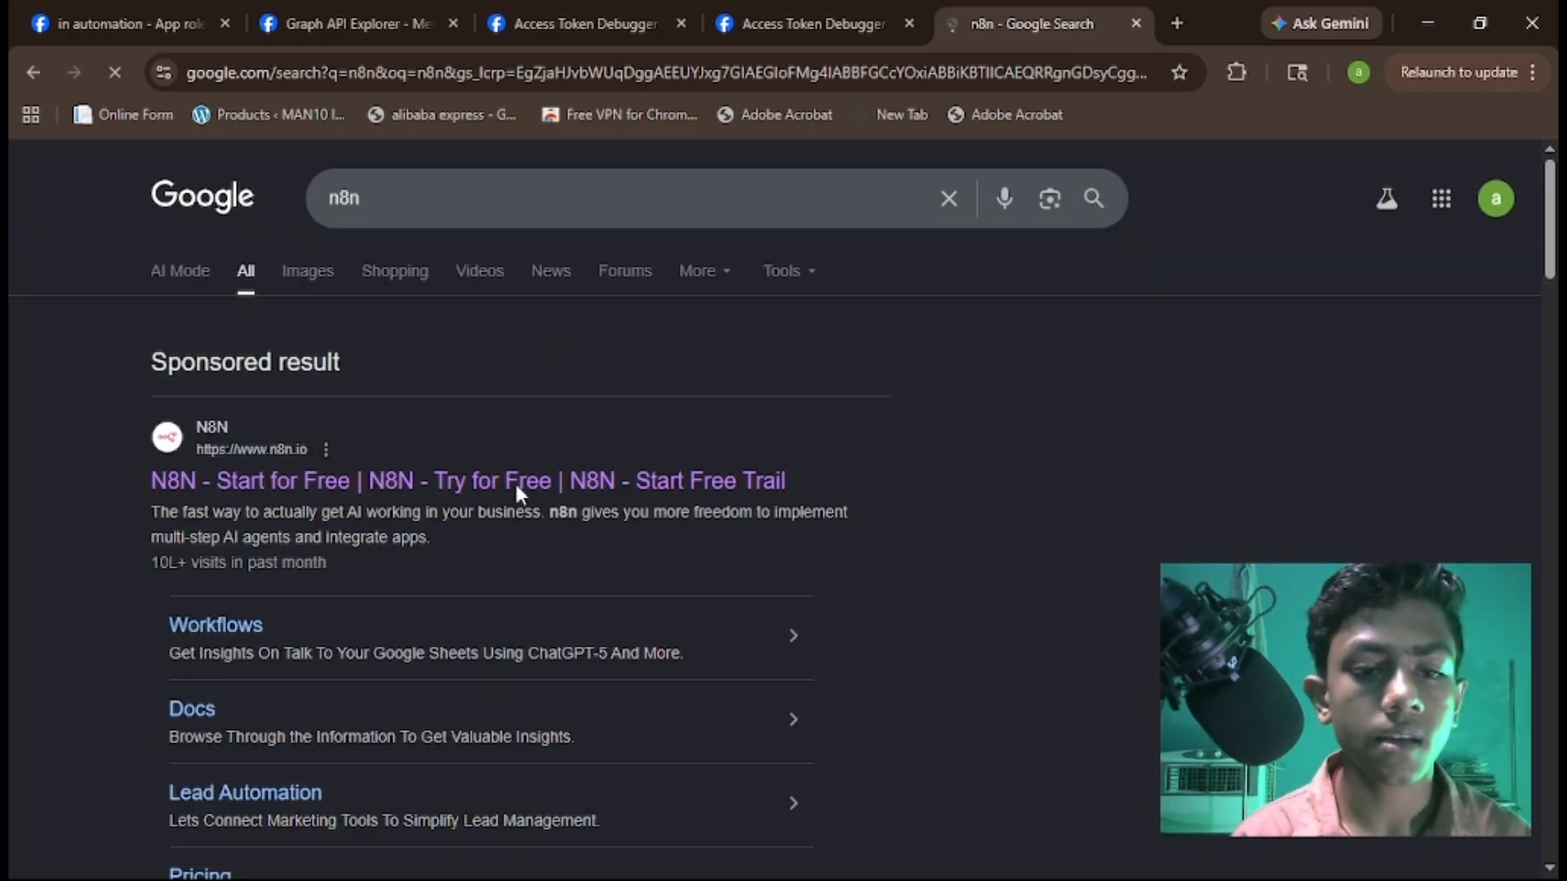
{"action": "left_click", "coordinate": [527, 488]}
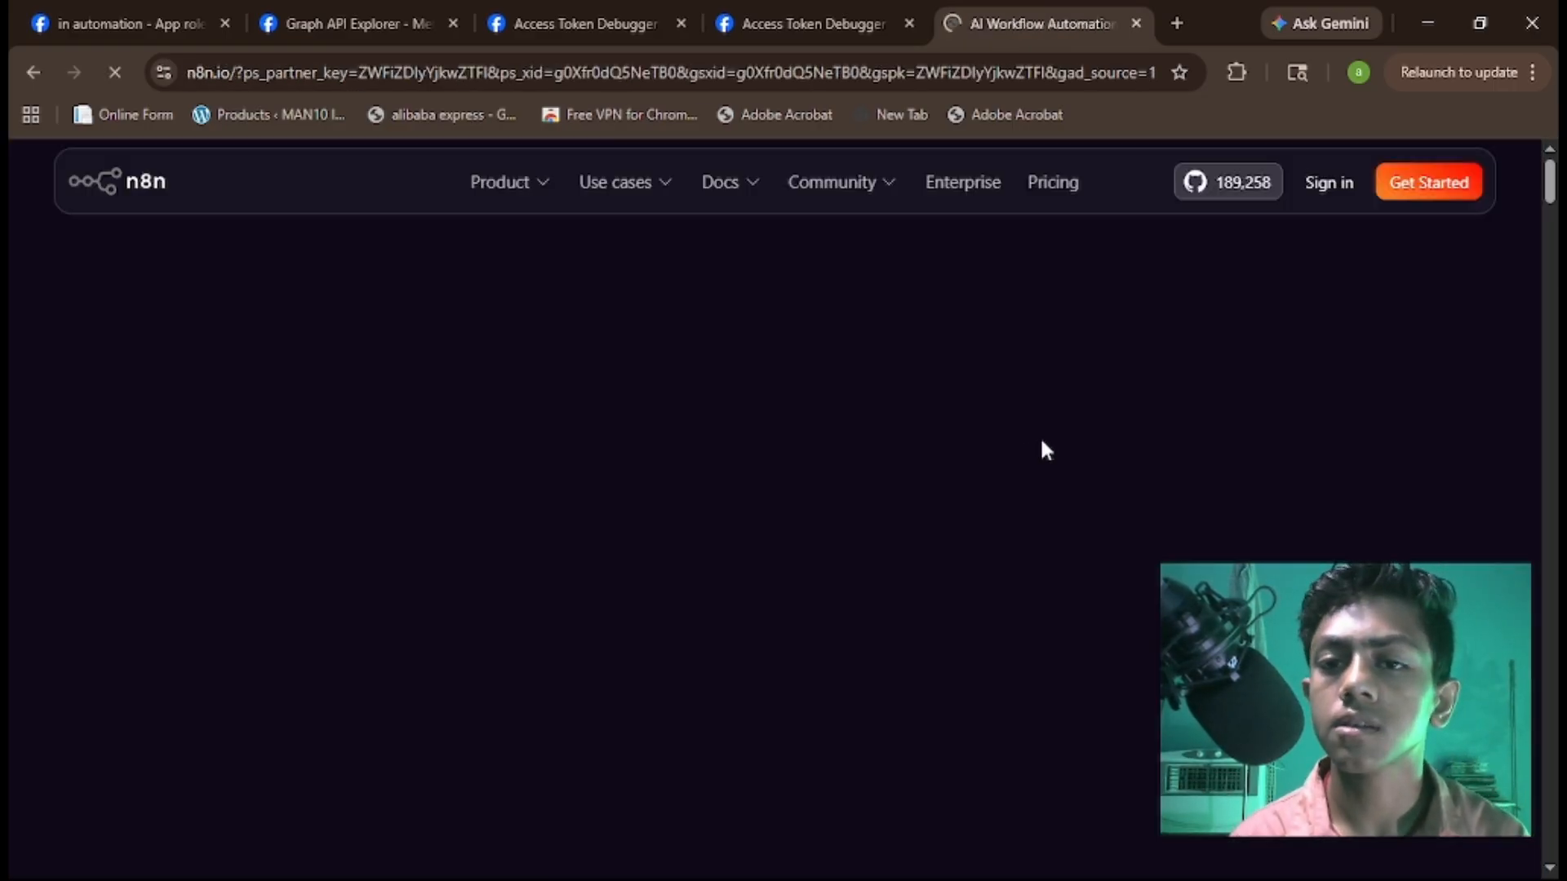
{"action": "left_click", "coordinate": [1337, 185]}
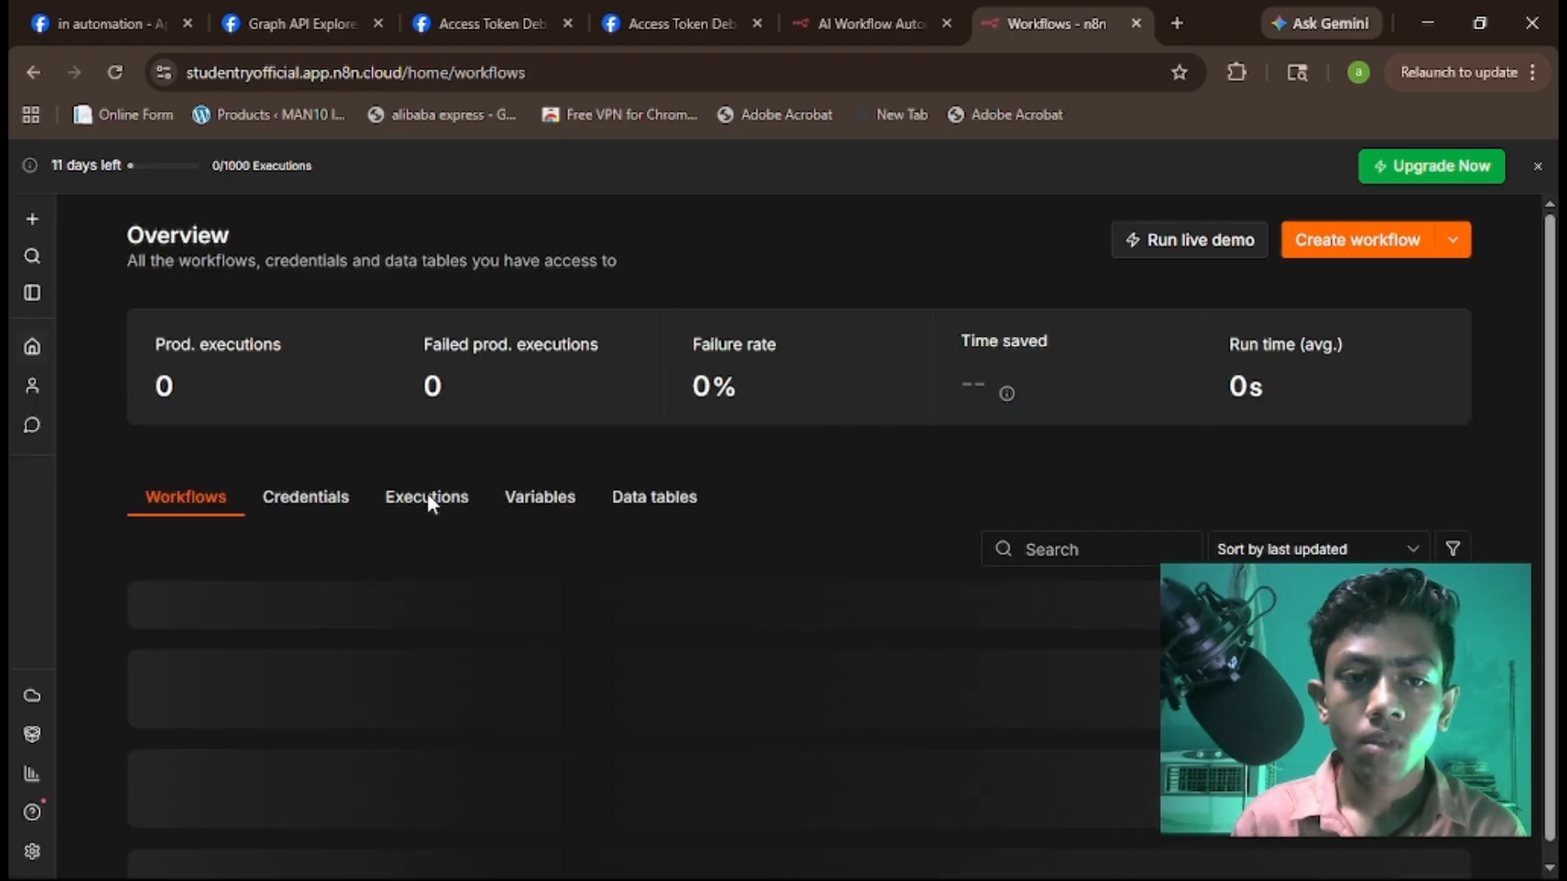
Create a new n8n workflow and add a manual trigger as its first step.
{"action": "left_click", "coordinate": [30, 221]}
{"action": "left_click", "coordinate": [70, 266]}
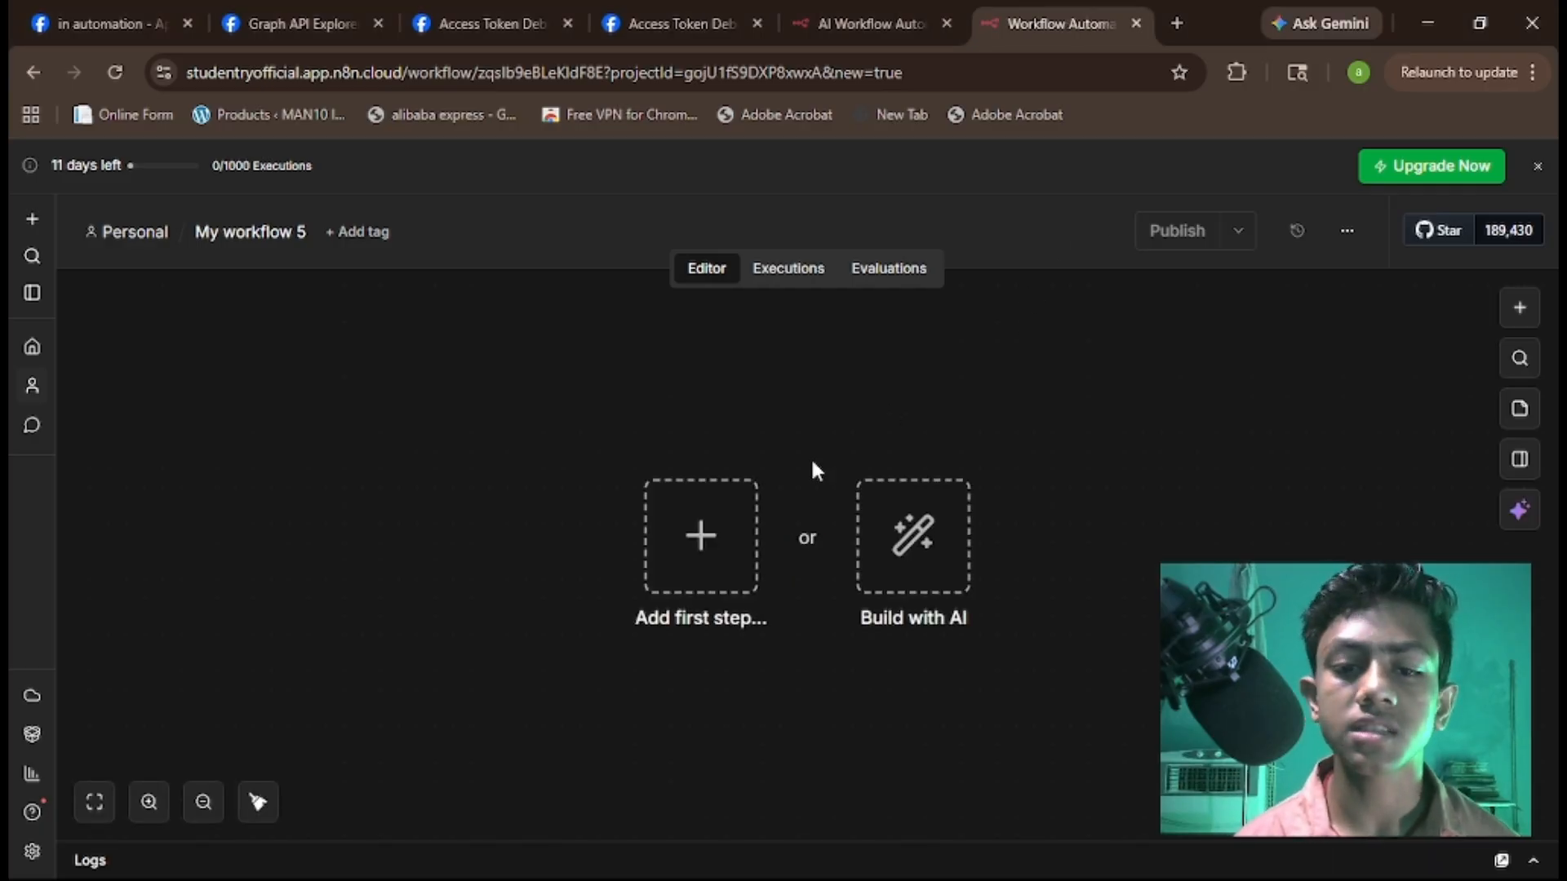
{"action": "left_click", "coordinate": [696, 532]}
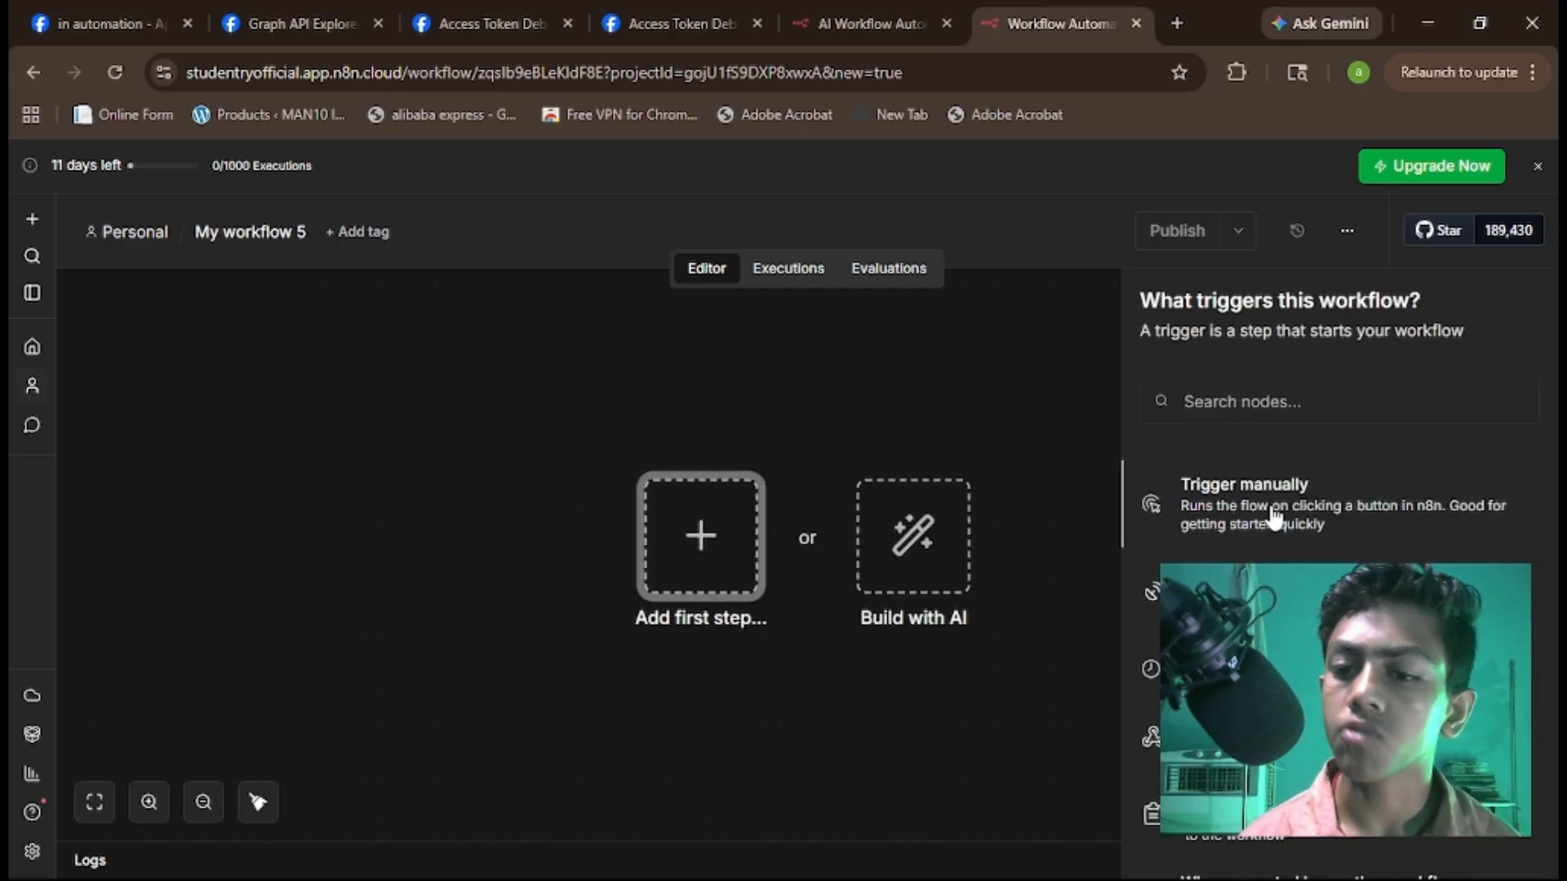
{"action": "left_click", "coordinate": [1271, 504]}
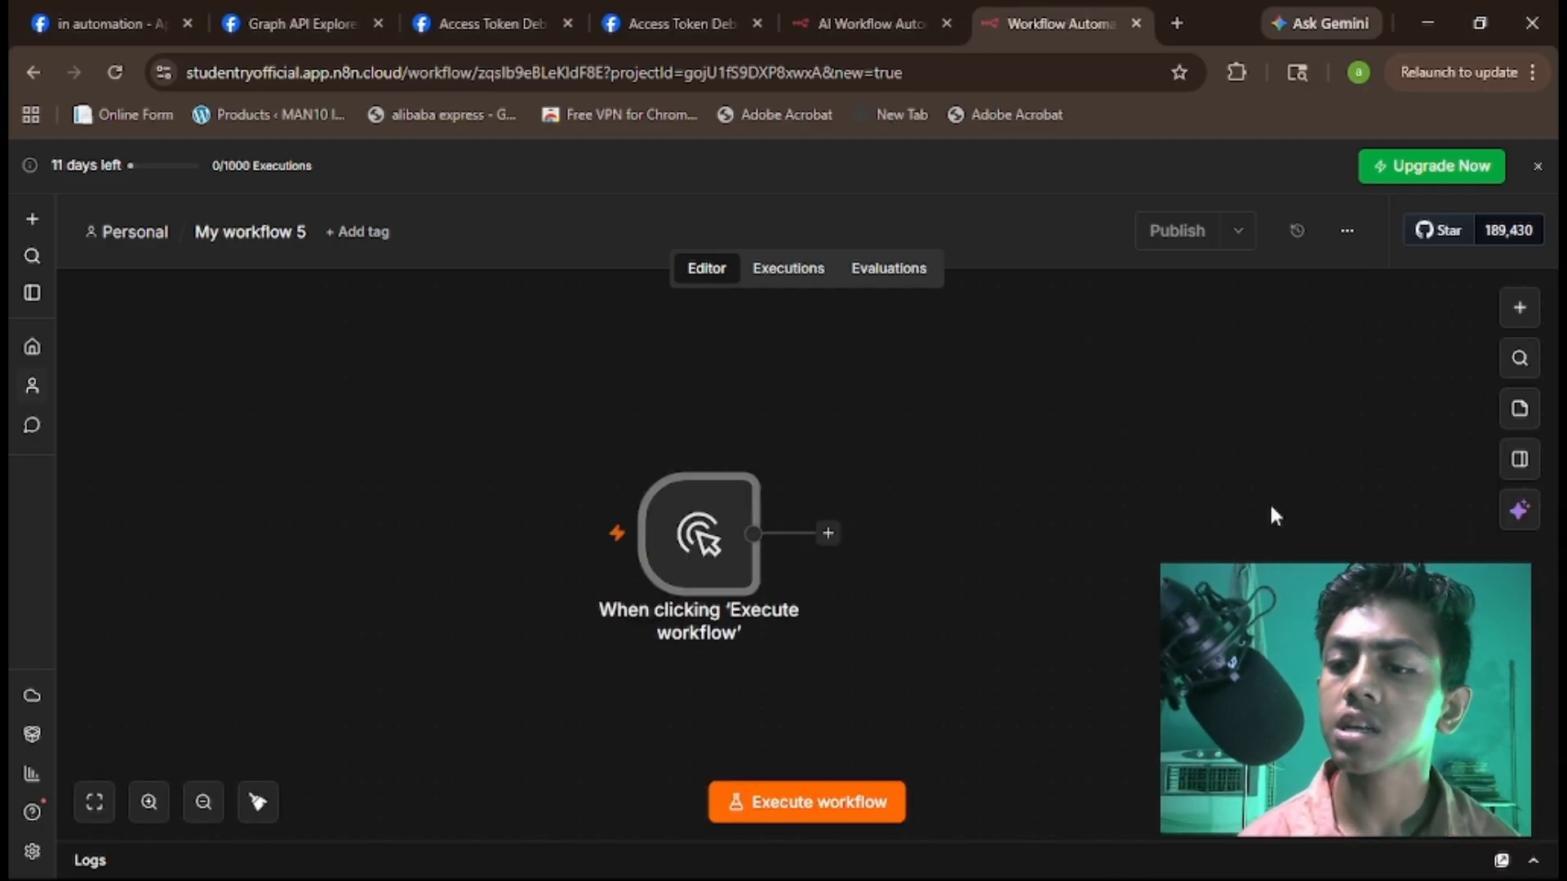
Search the nodes for "insta" and add the Instagram node's Publish image action after the manual trigger.
{"action": "left_click", "coordinate": [828, 534]}
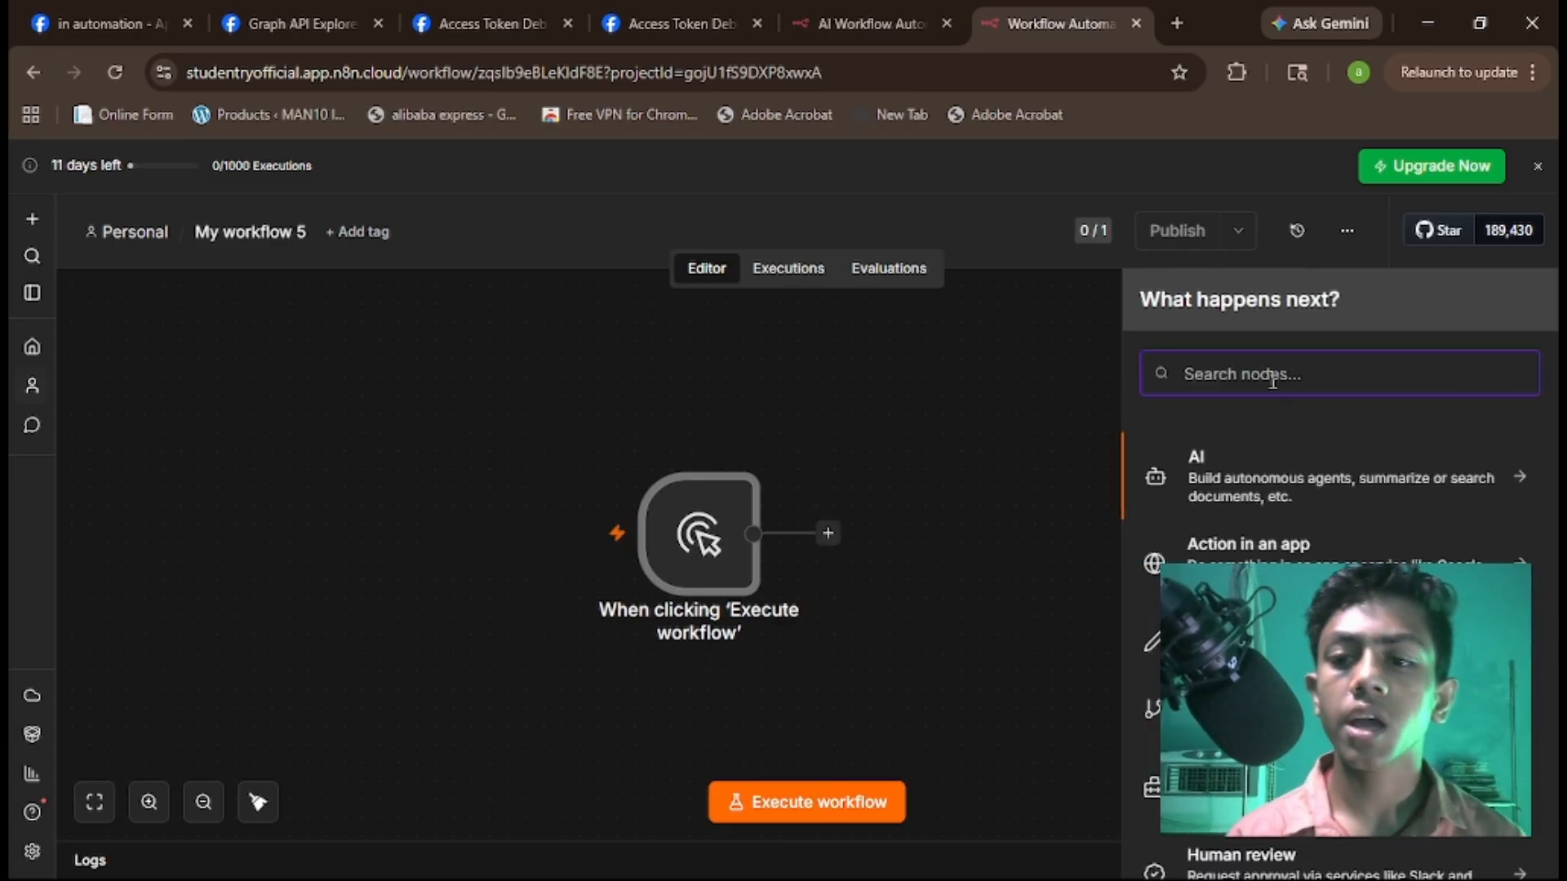
{"action": "type", "text": "insta"}
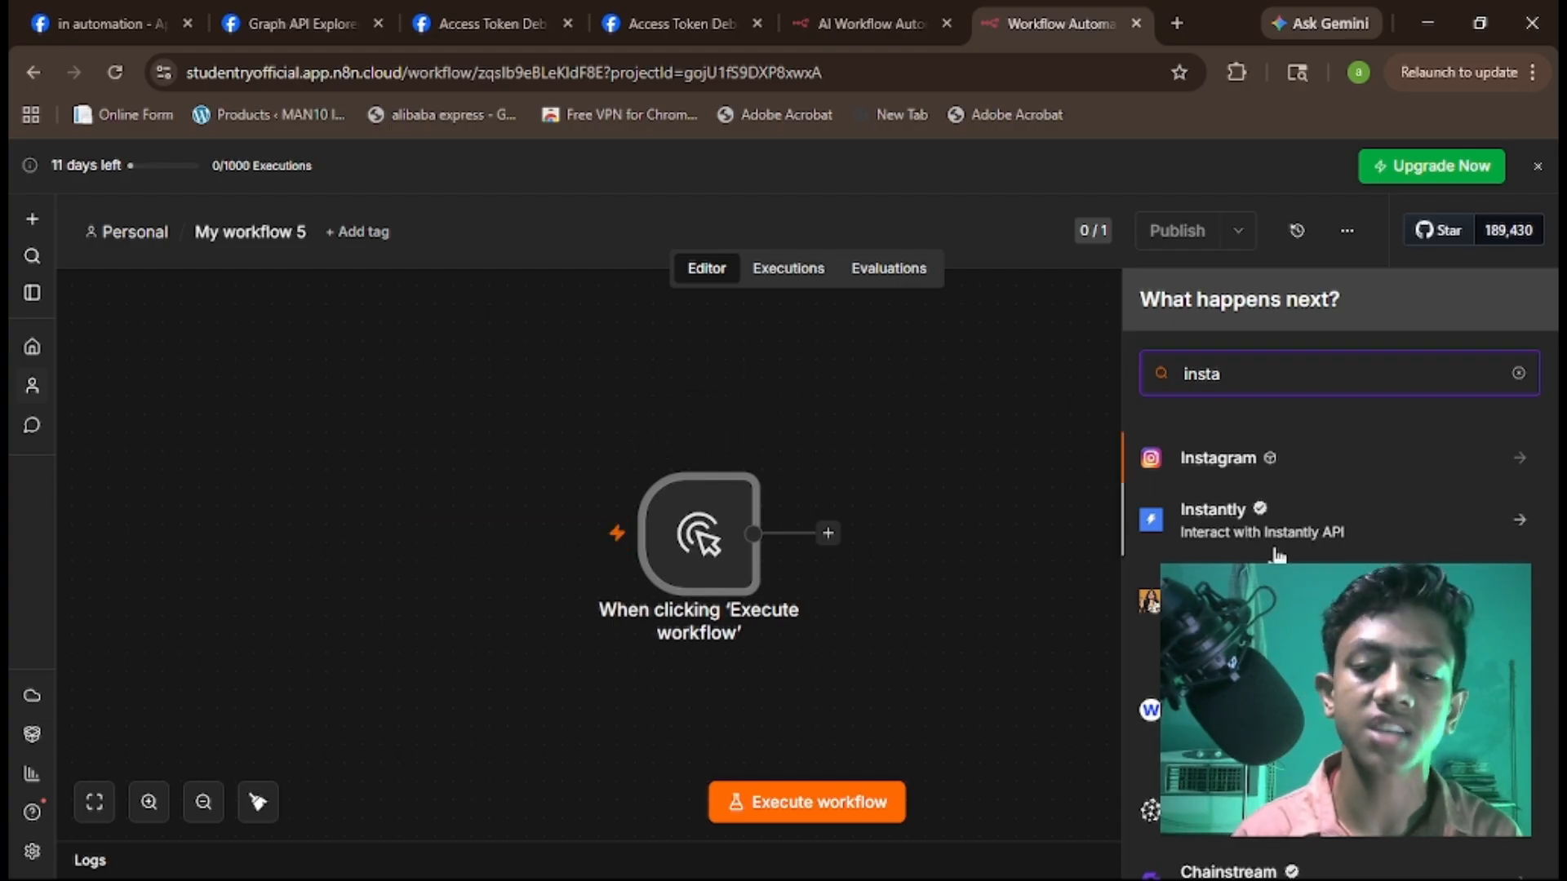
{"action": "scroll", "coordinate": [1273, 549], "scroll_direction": "down", "scroll_amount": 10}
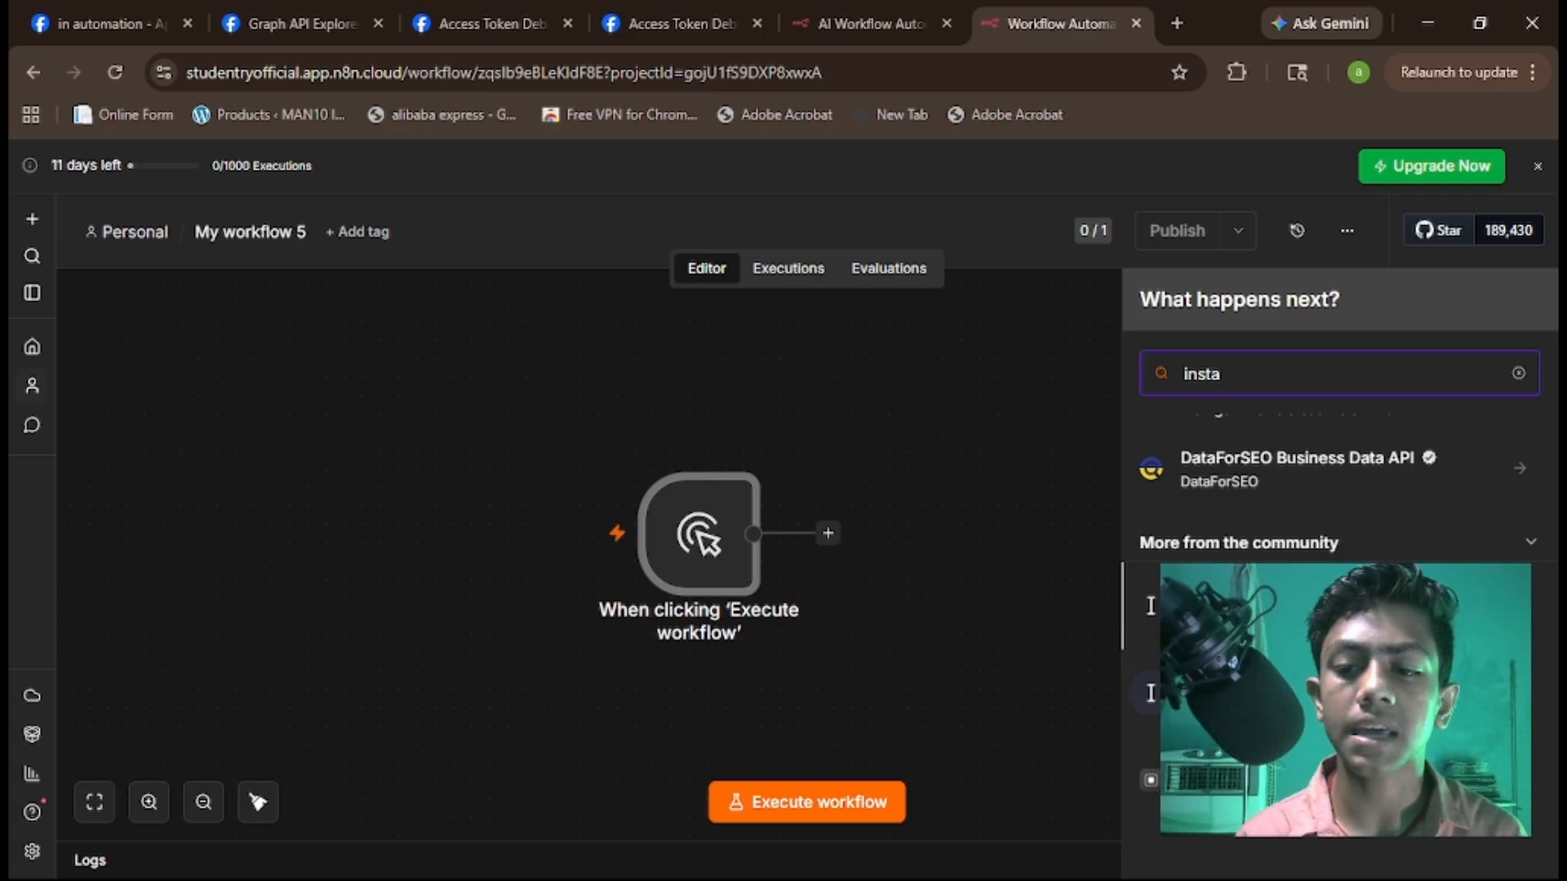
{"action": "scroll", "coordinate": [1028, 596], "scroll_direction": "down", "scroll_amount": 3}
{"action": "scroll", "coordinate": [811, 574], "scroll_direction": "up", "scroll_amount": 1}
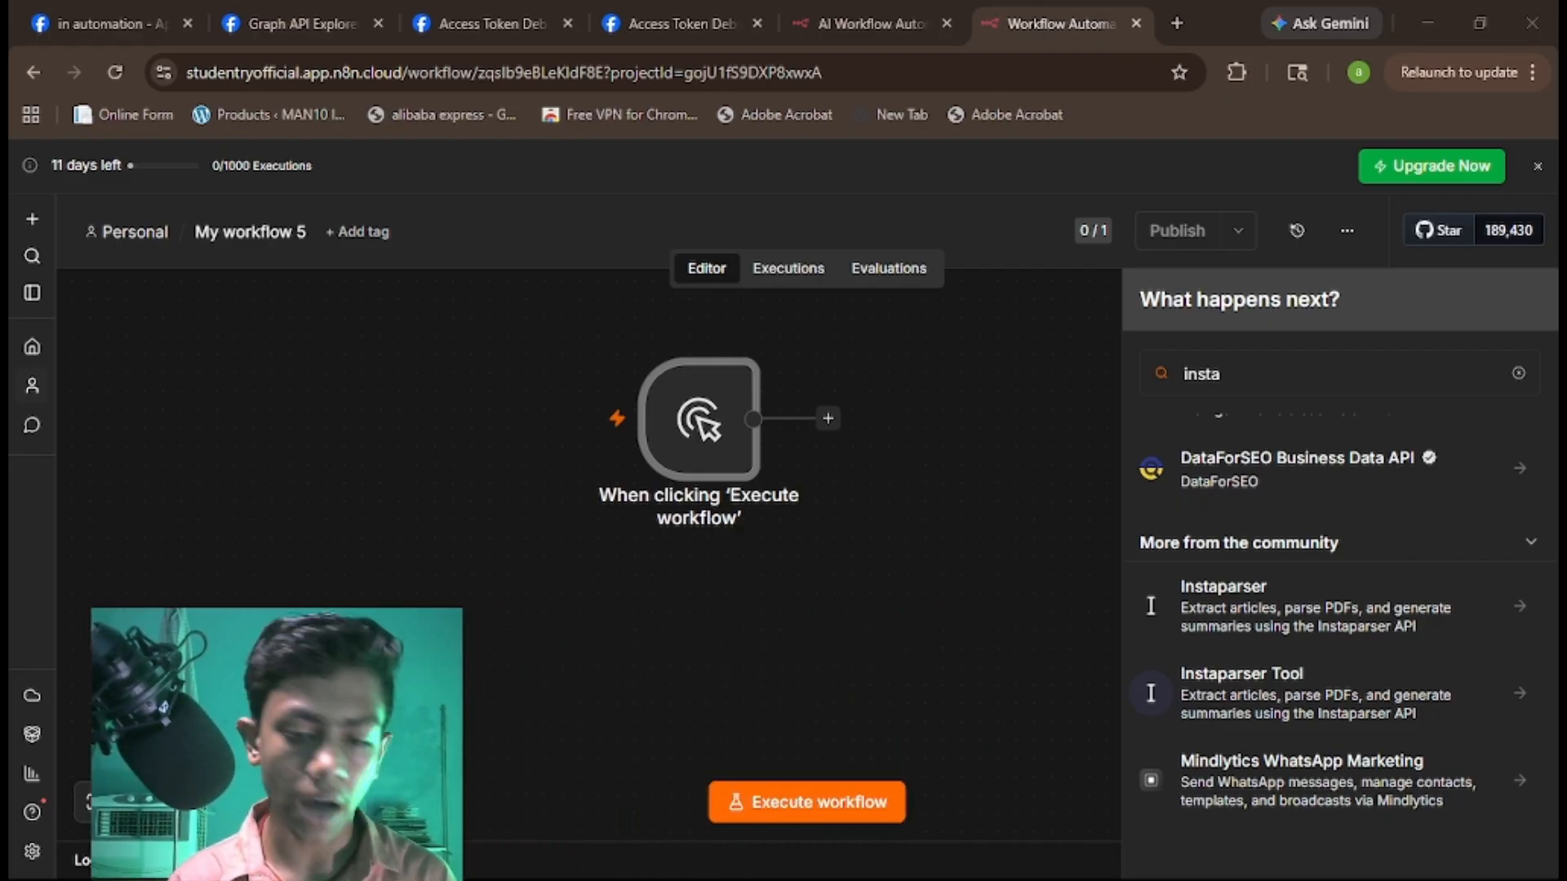
{"action": "key", "text": "alt+Tab"}
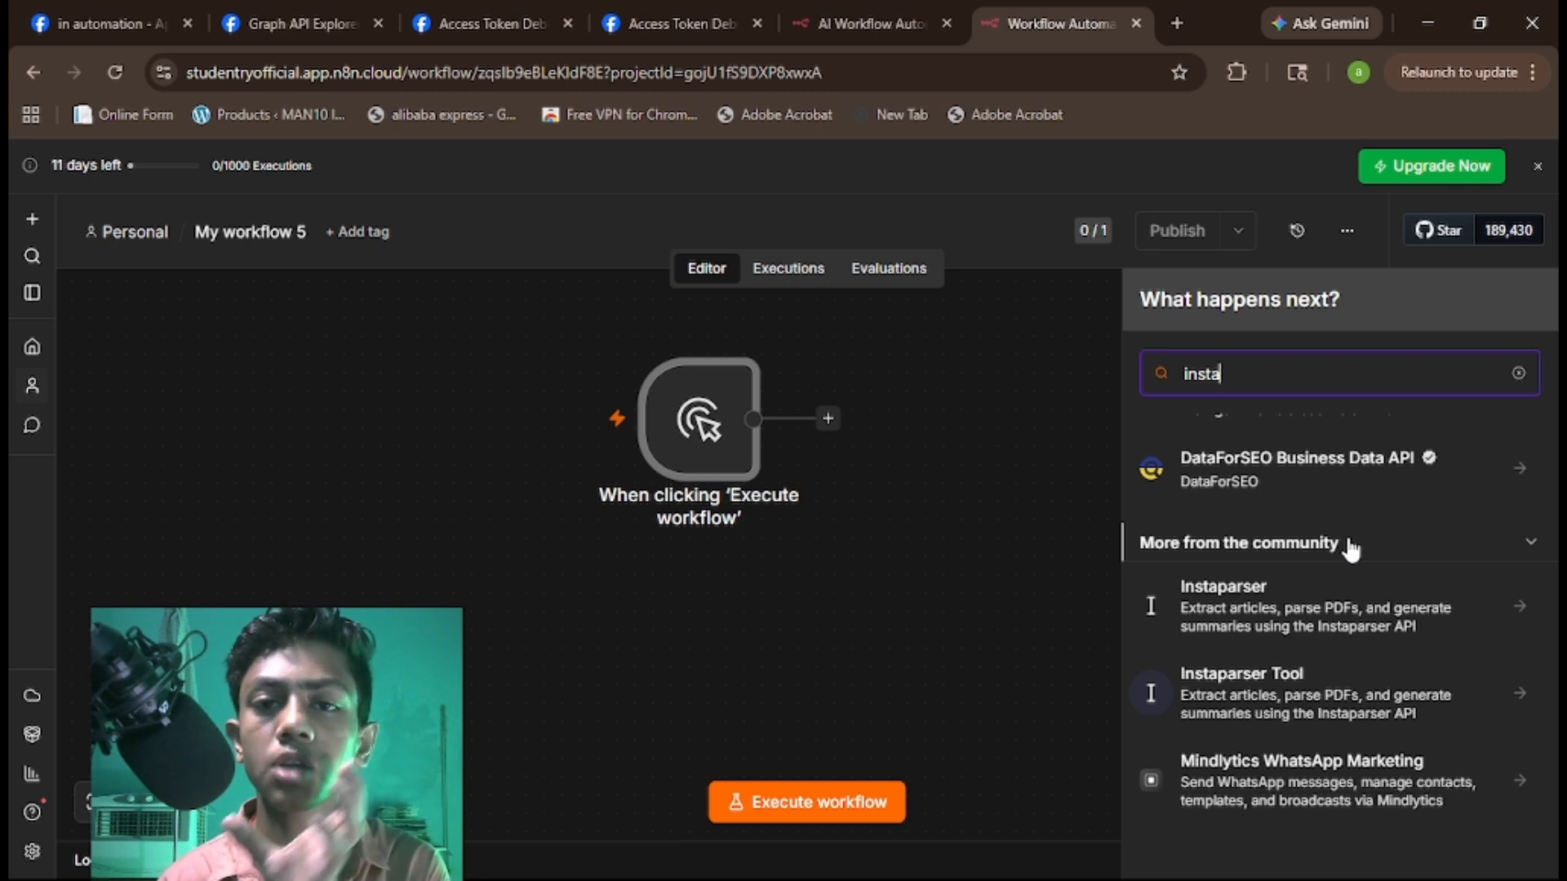
{"action": "scroll", "coordinate": [1363, 549], "scroll_direction": "up", "scroll_amount": 5}
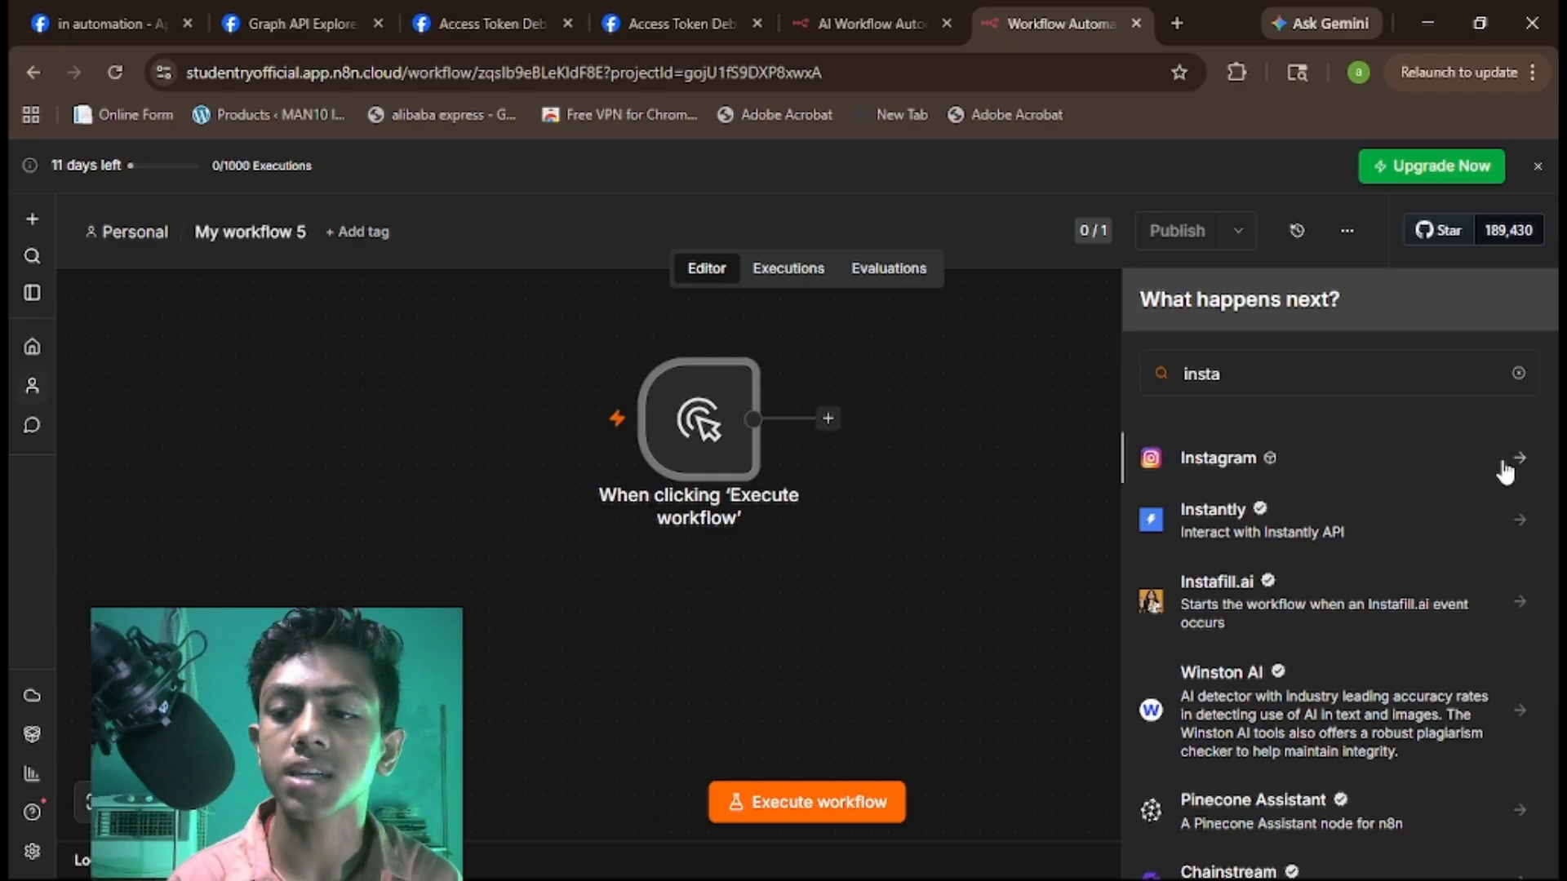
{"action": "left_click", "coordinate": [1504, 464]}
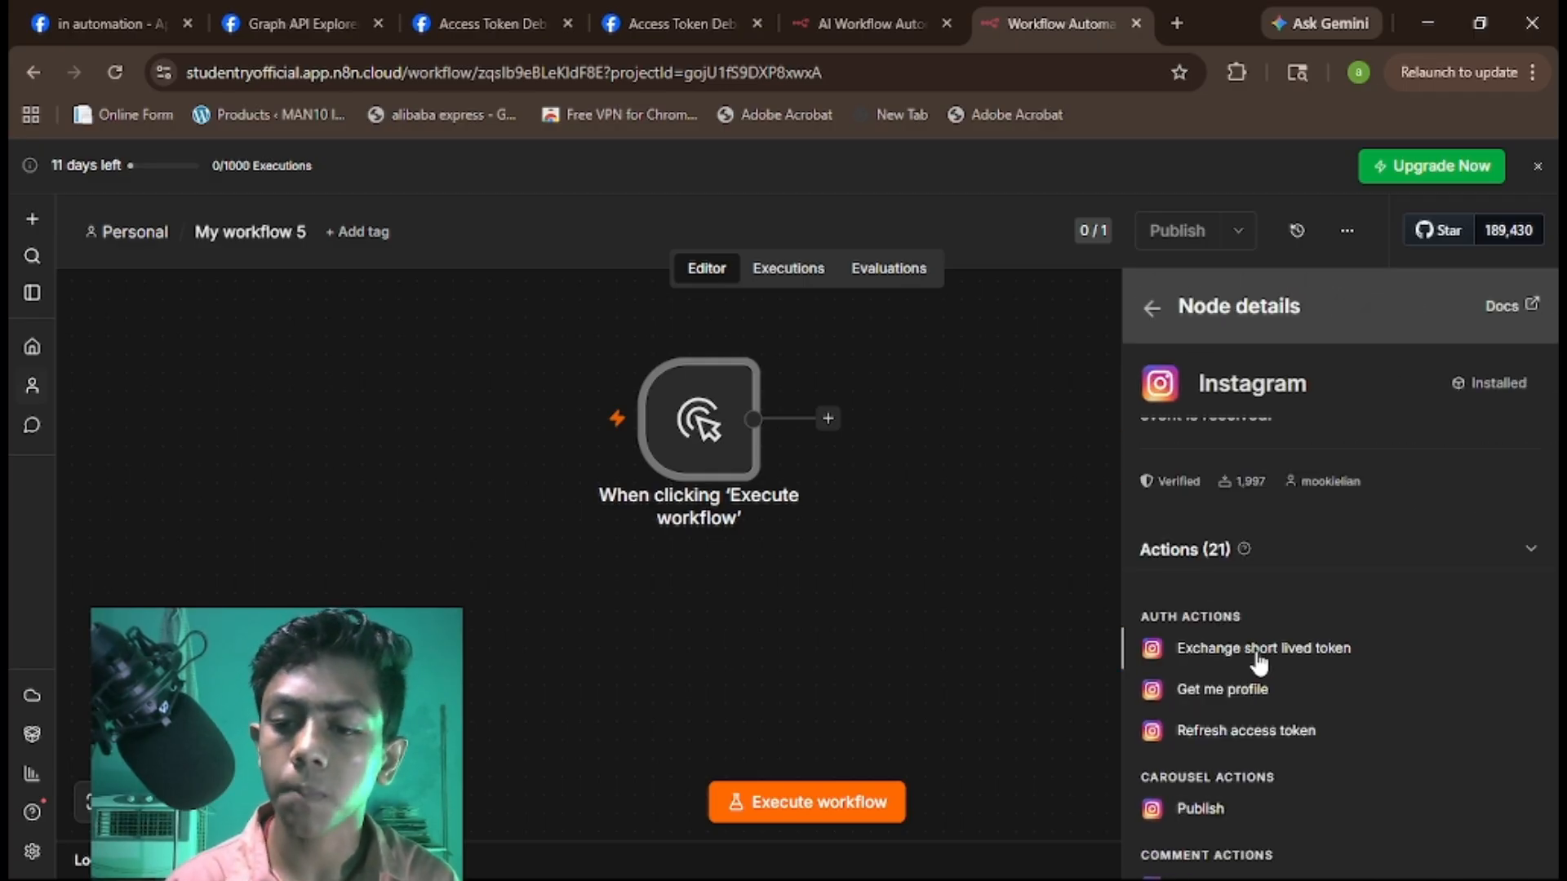
{"action": "scroll", "coordinate": [1259, 662], "scroll_direction": "down", "scroll_amount": 7}
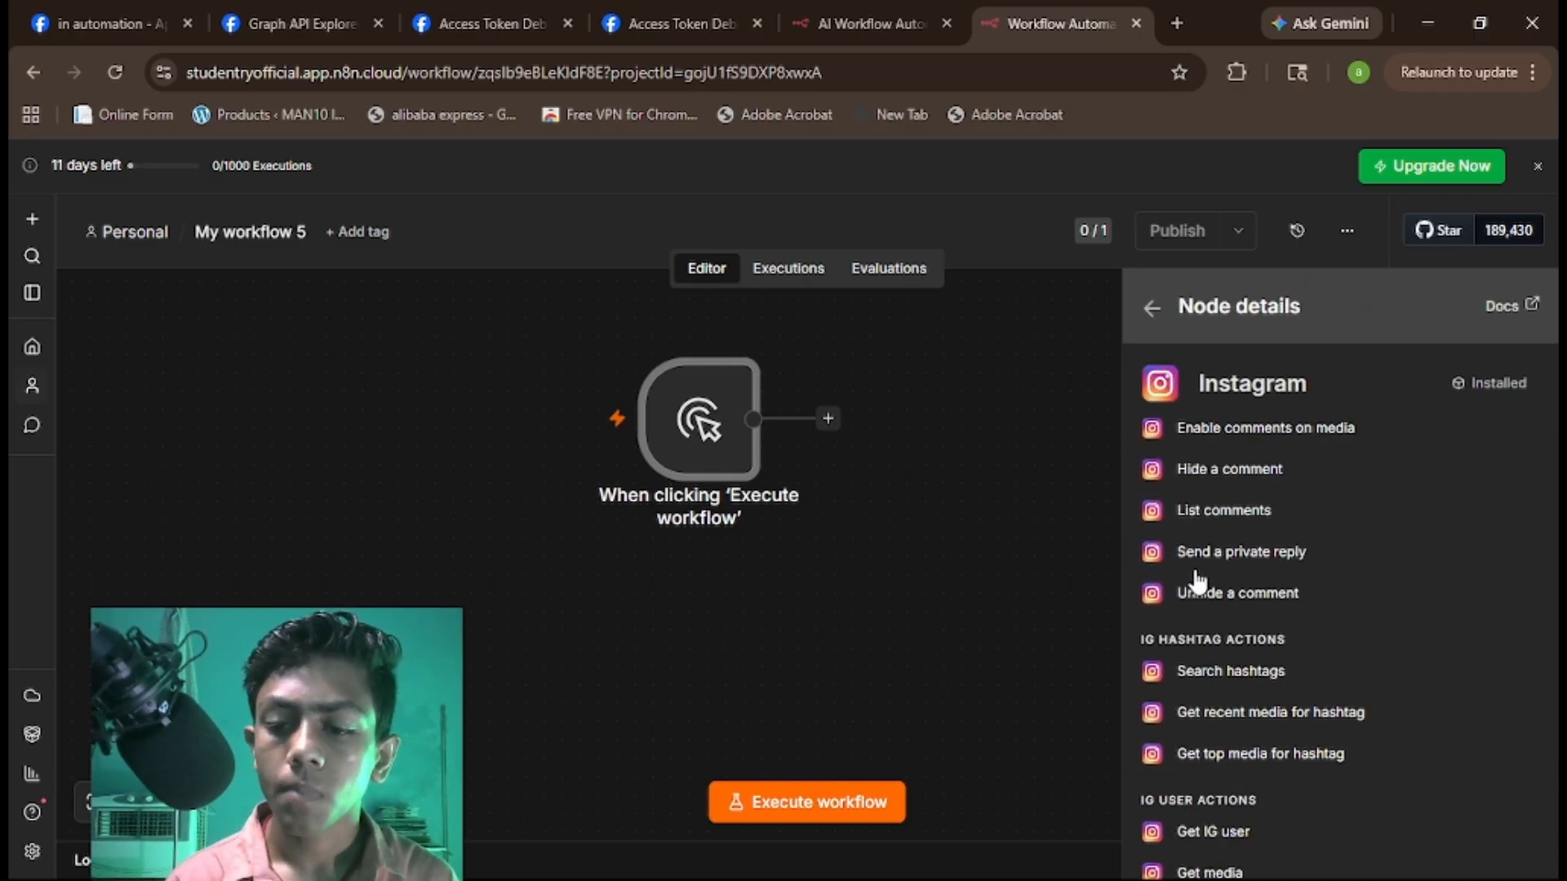
{"action": "scroll", "coordinate": [1198, 582], "scroll_direction": "down", "scroll_amount": 5}
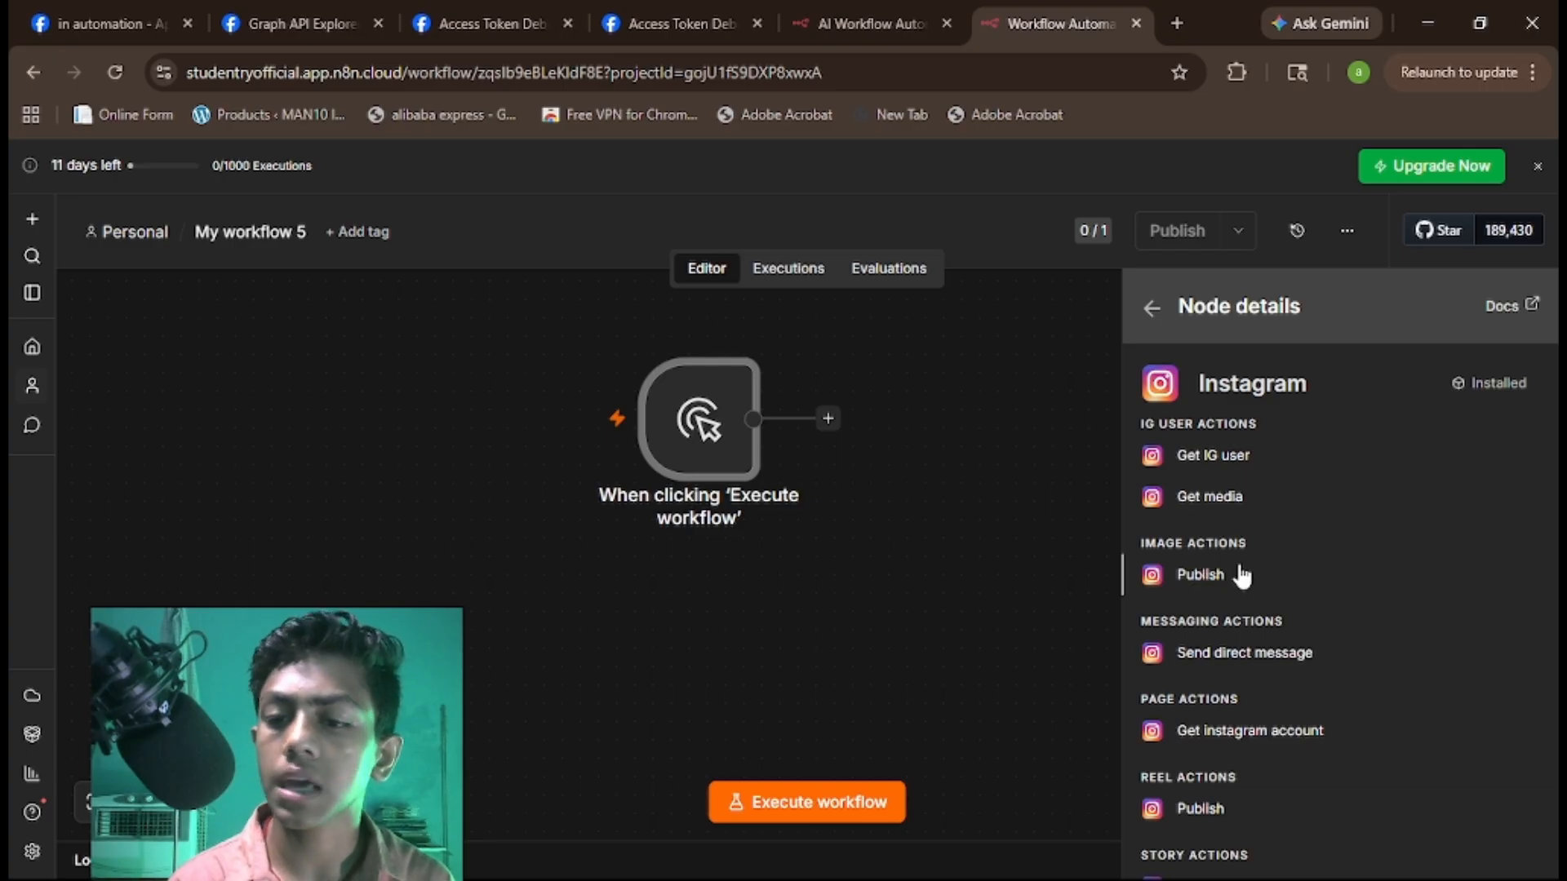
{"action": "left_click", "coordinate": [1309, 576]}
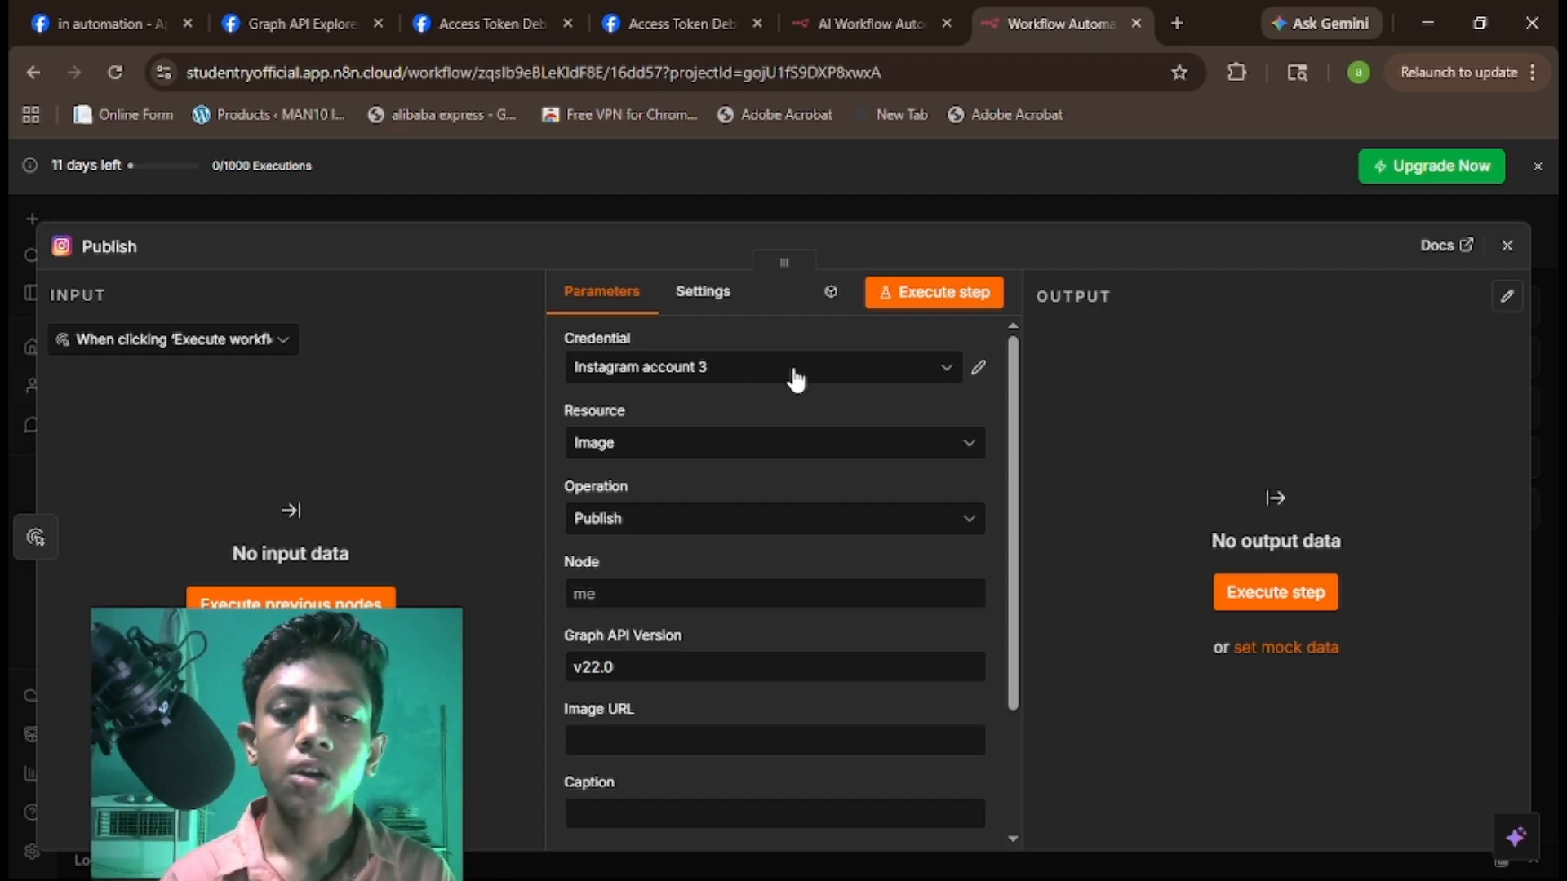
Copy the new long-lived access token from the Access Token Debugger page.
{"action": "left_click", "coordinate": [106, 23]}
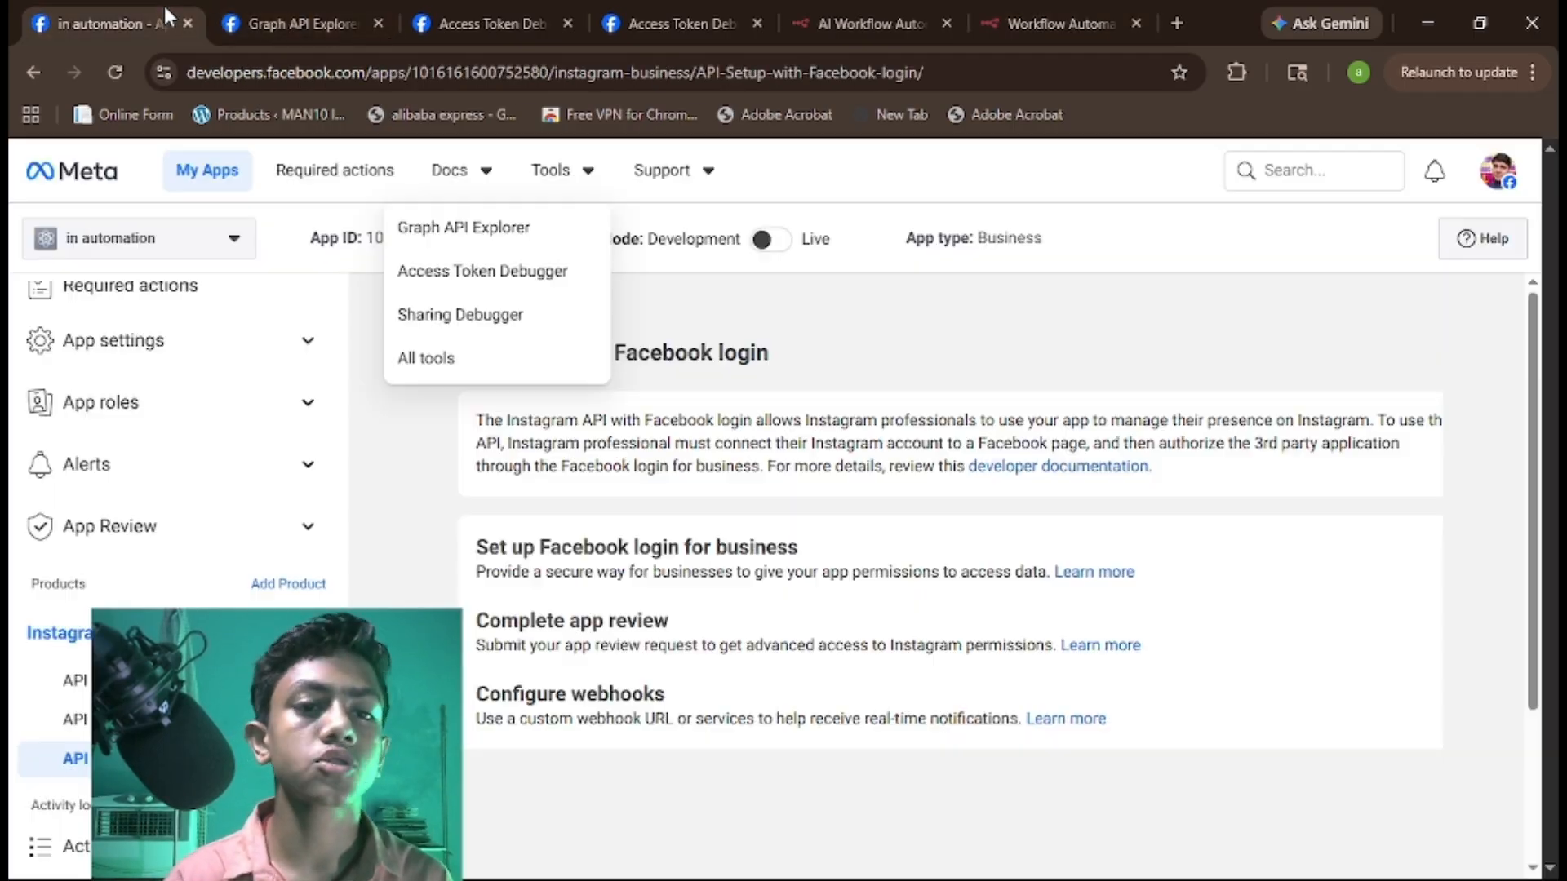
{"action": "left_click", "coordinate": [266, 24]}
{"action": "left_click", "coordinate": [483, 21]}
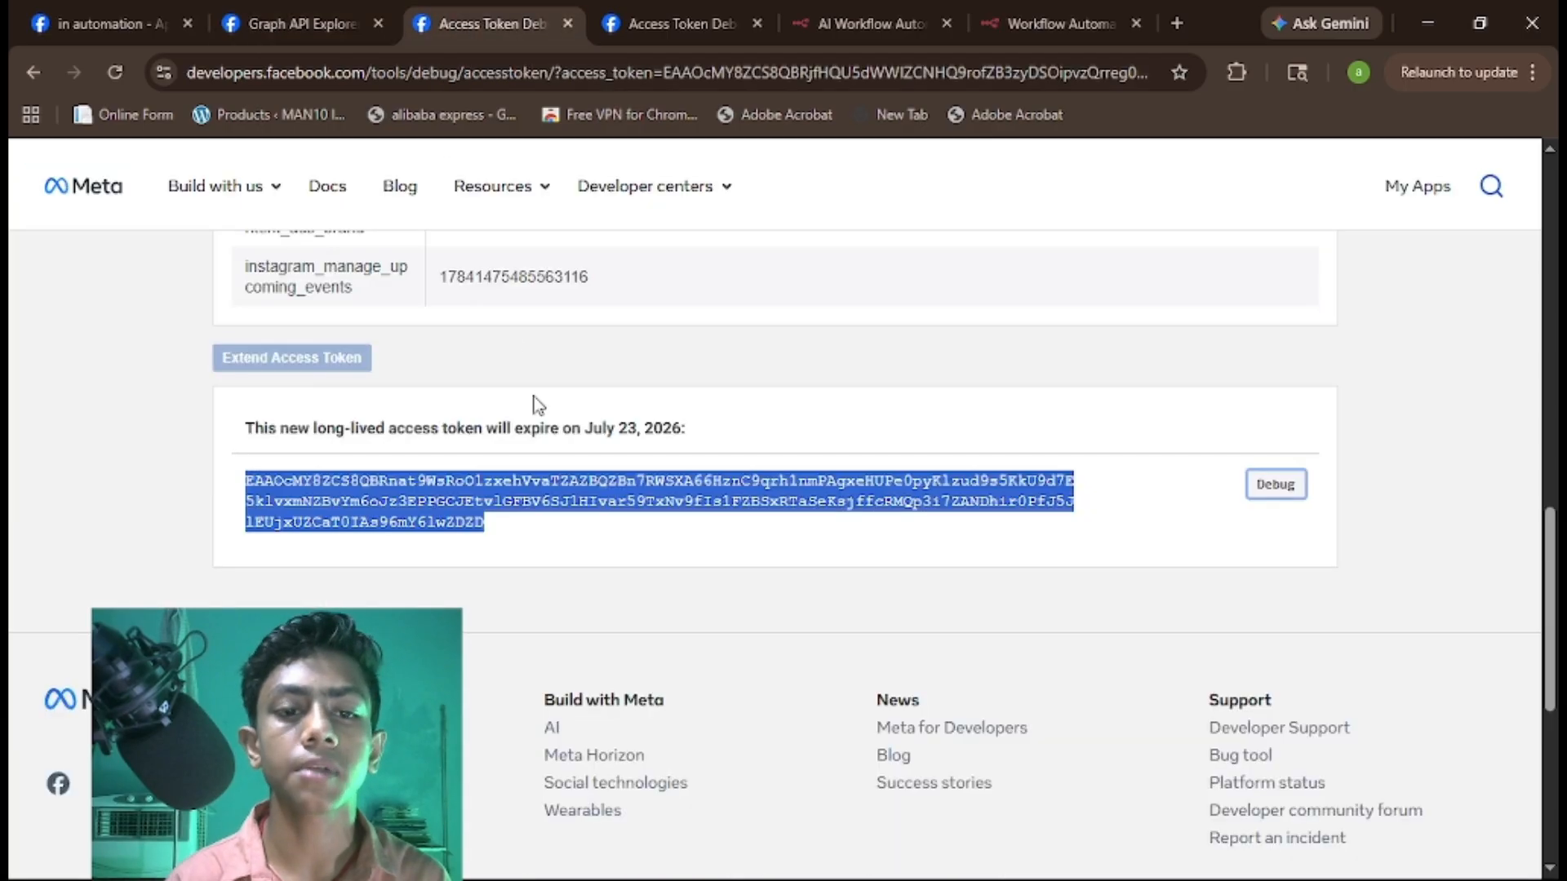
{"action": "left_click_drag", "start_coordinate": [518, 532], "coordinate": [193, 477]}
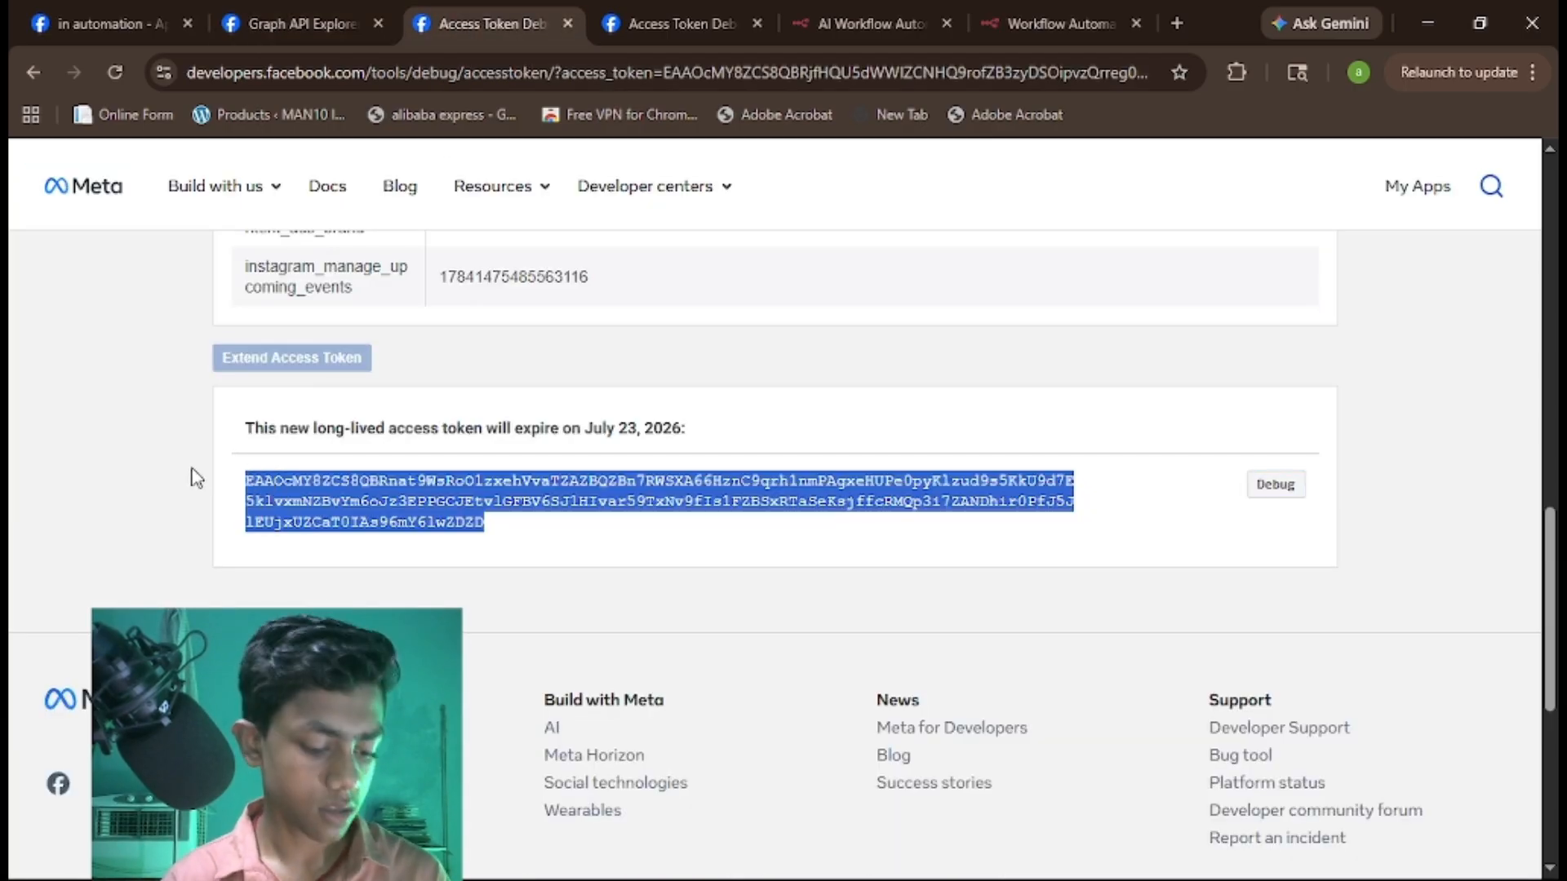
Create a new Instagram API credential for the n8n Publish node with the copied access token and save it.
{"action": "left_click", "coordinate": [1066, 23]}
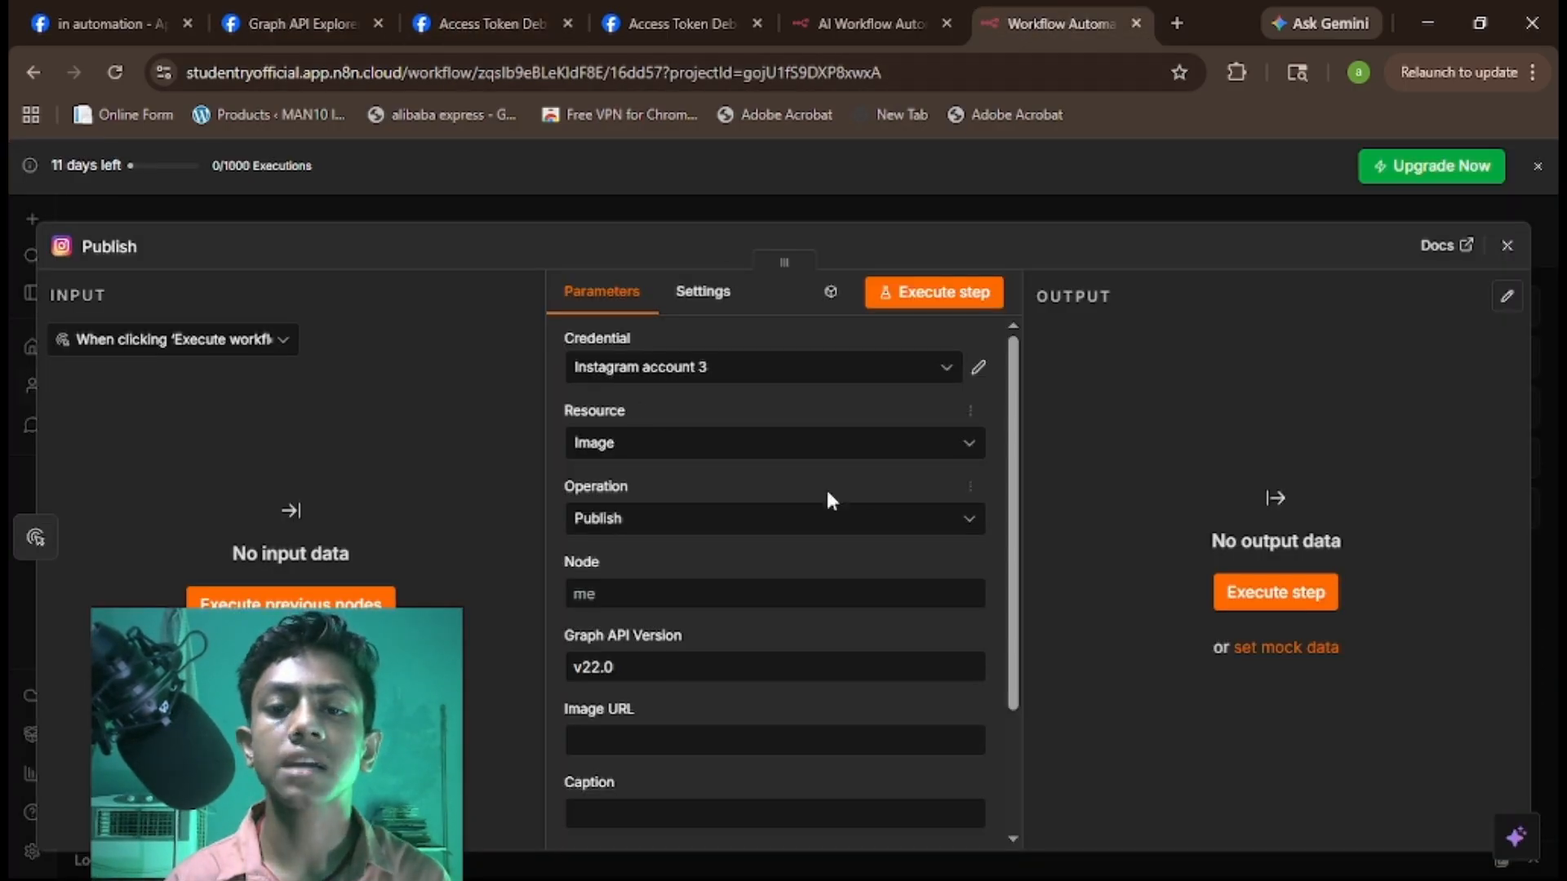
{"action": "left_click", "coordinate": [860, 369]}
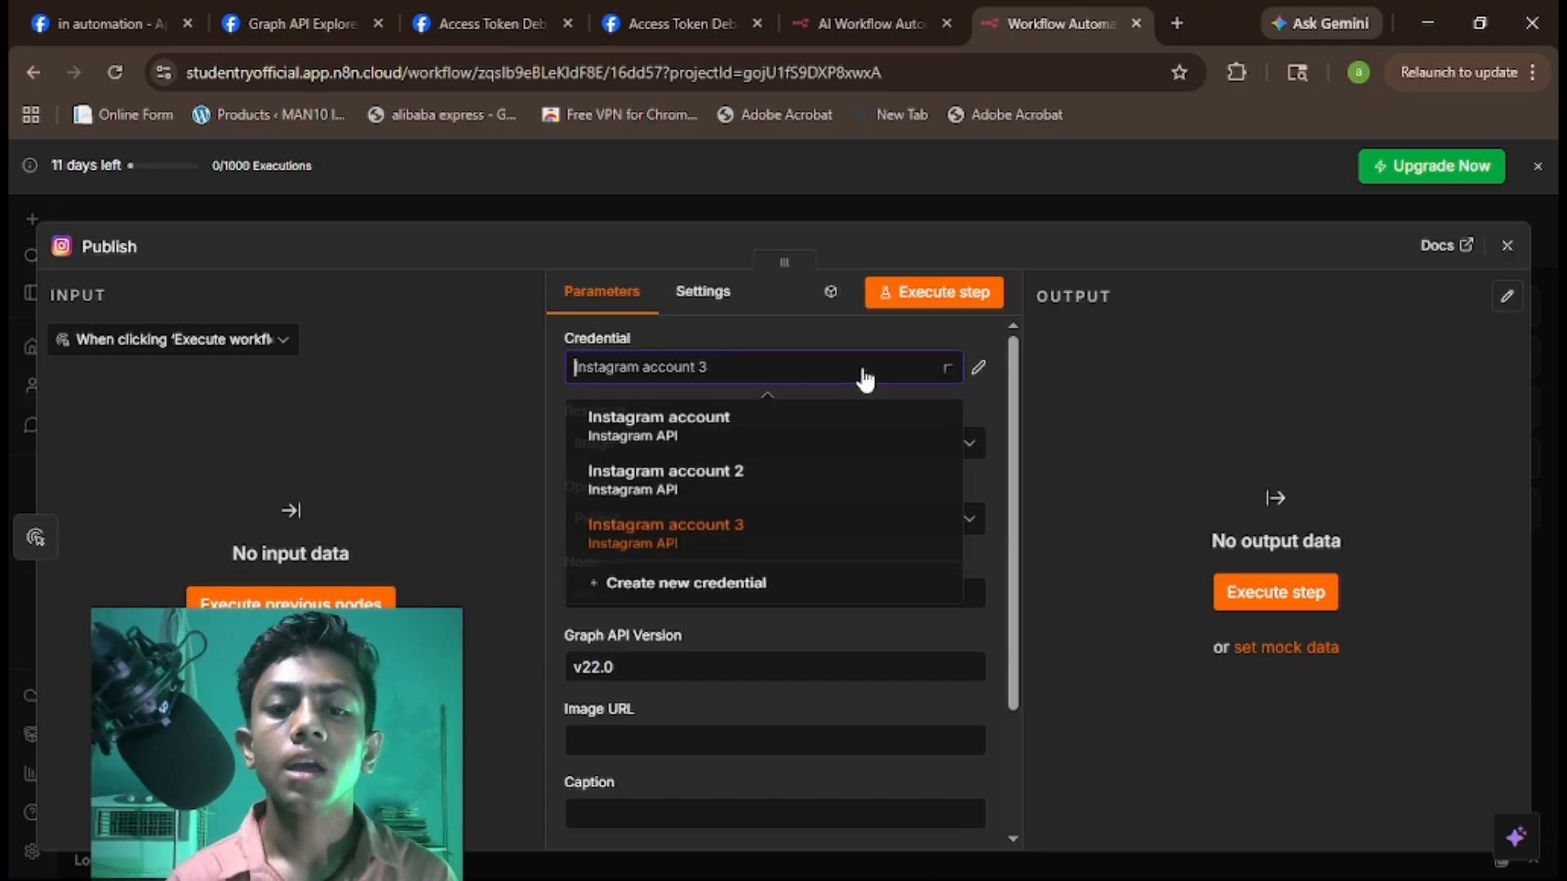
{"action": "left_click", "coordinate": [700, 600]}
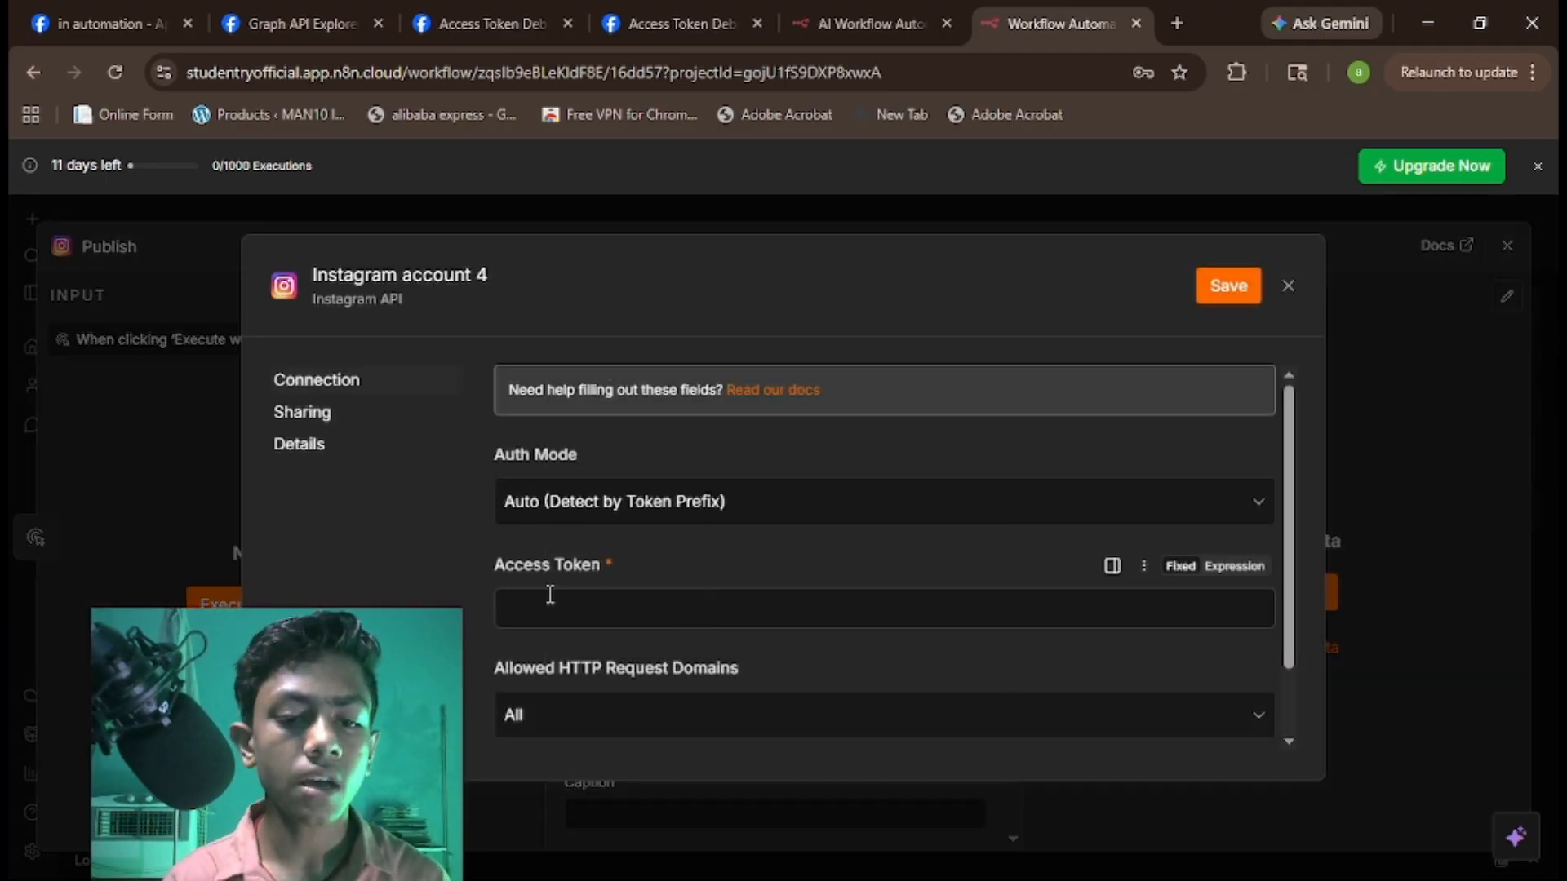
{"action": "left_click", "coordinate": [513, 609]}
{"action": "key", "text": "ctrl+v"}
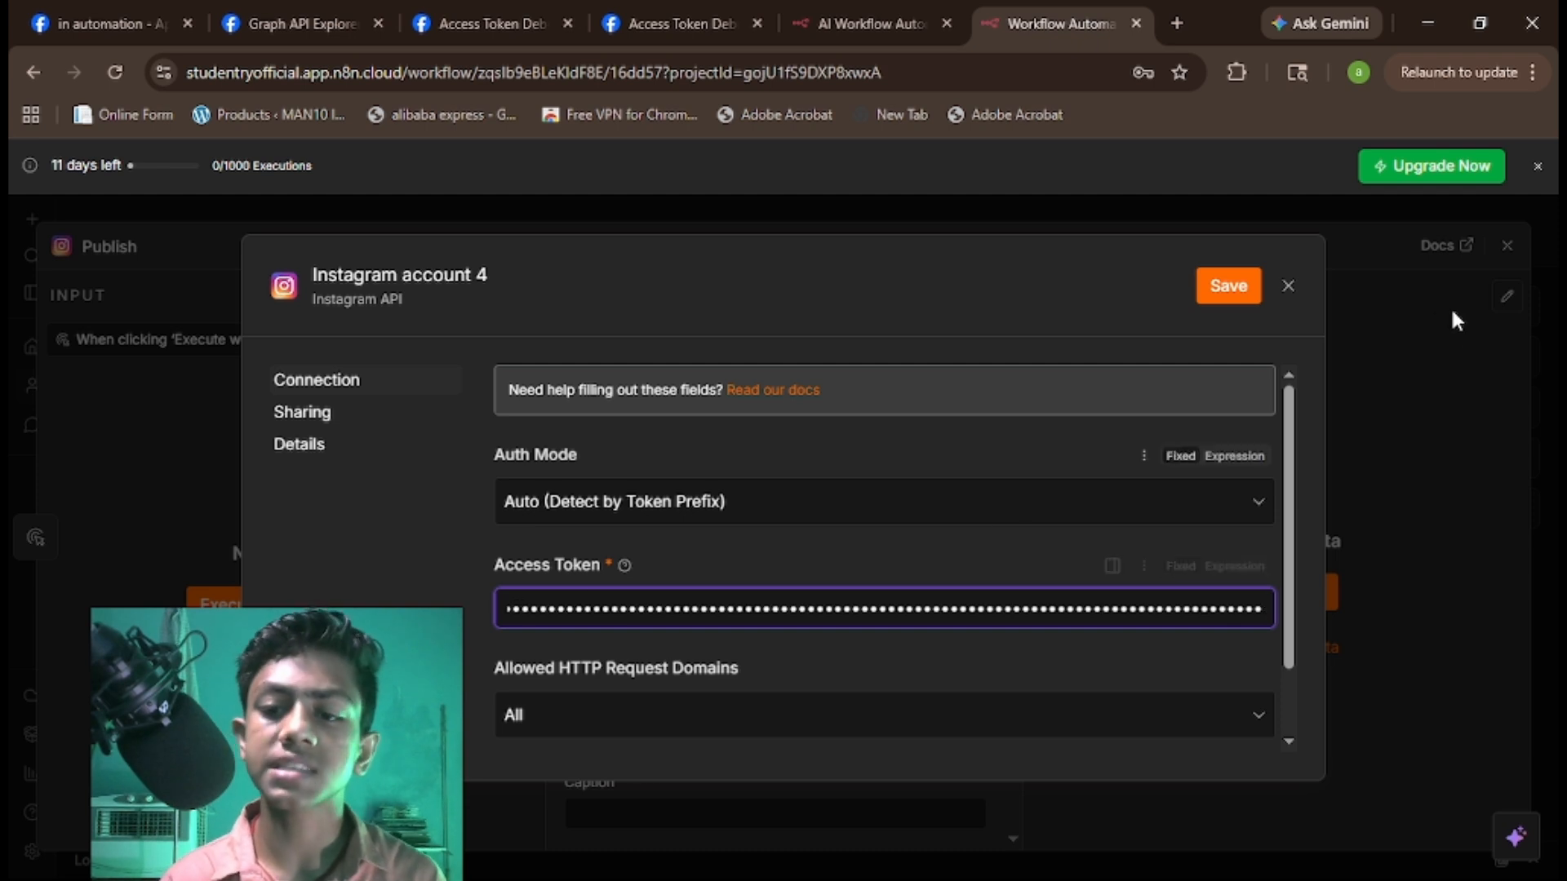
{"action": "left_click", "coordinate": [1227, 284]}
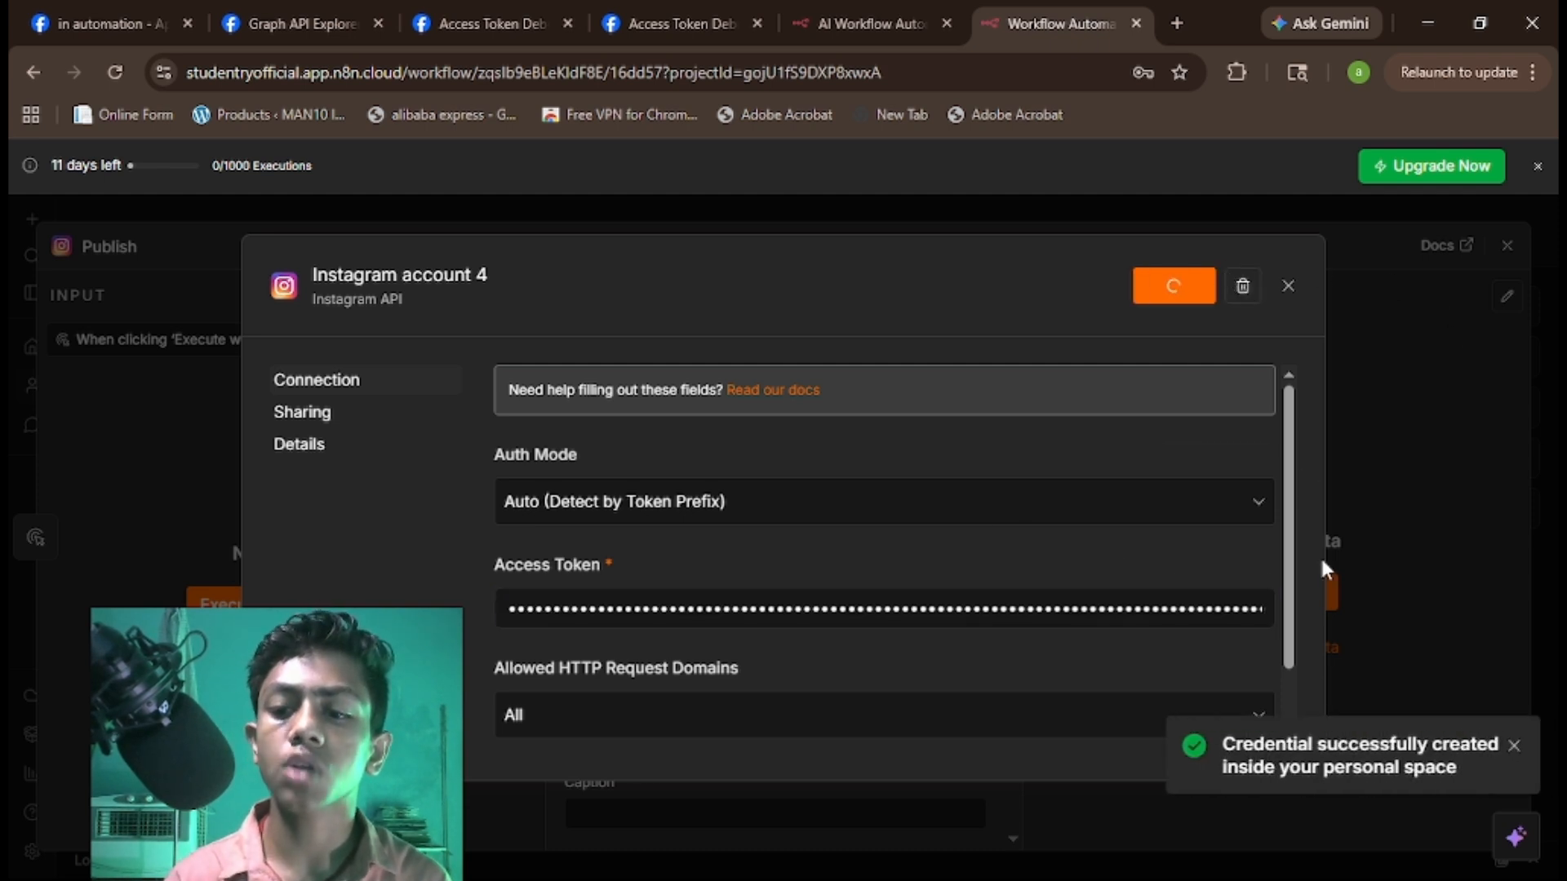
{"action": "left_click_drag", "start_coordinate": [1224, 753], "coordinate": [1473, 788]}
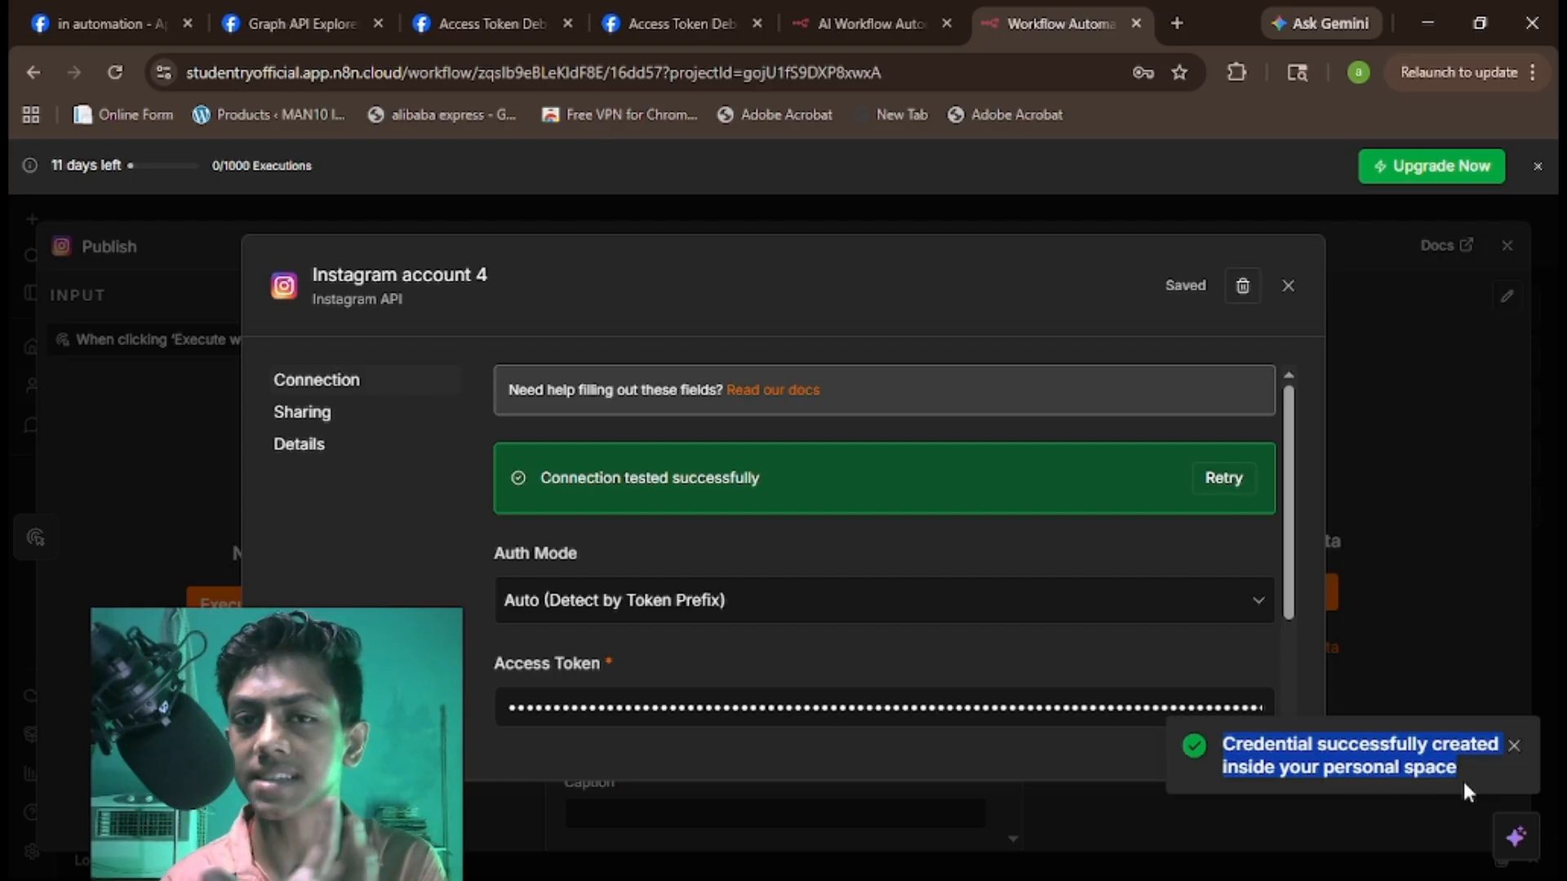
{"action": "left_click", "coordinate": [1289, 289]}
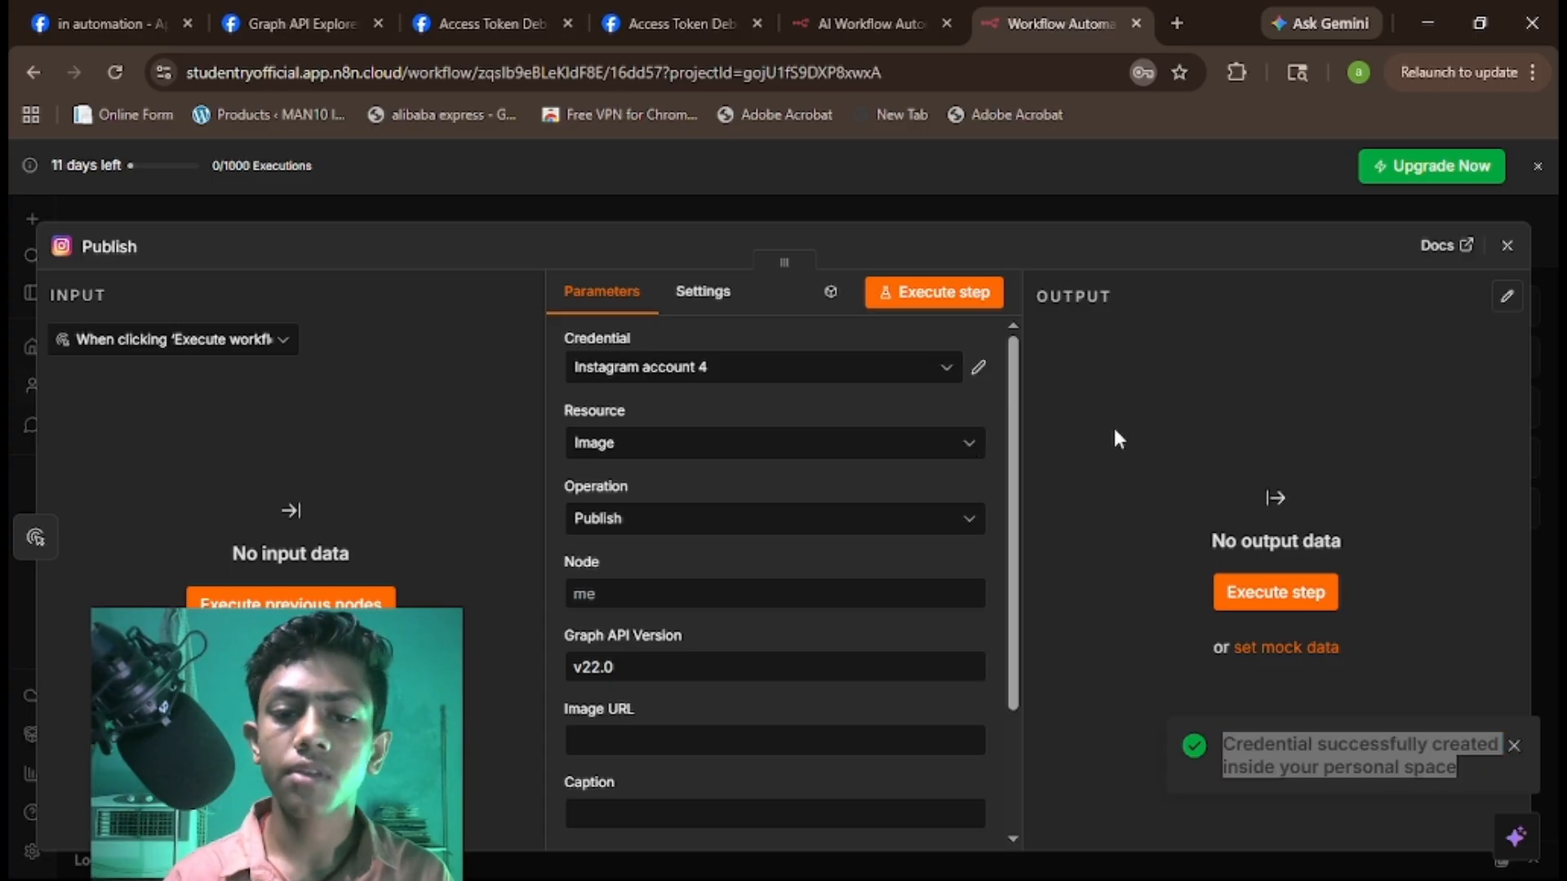
Review the Resource and Operation options available in the Publish node.
{"action": "left_click", "coordinate": [901, 442]}
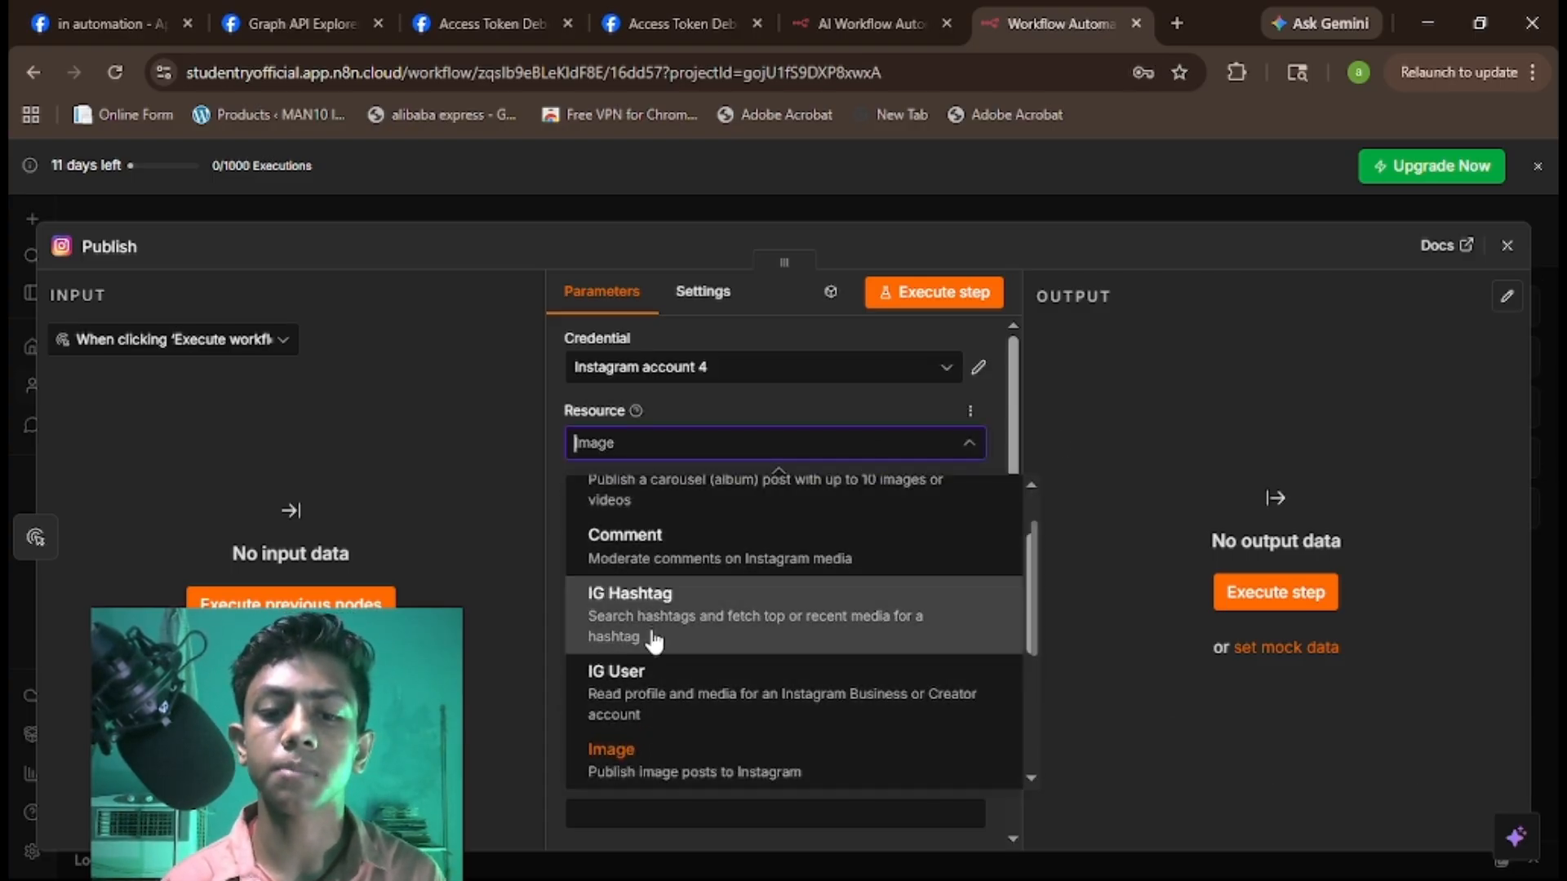
{"action": "scroll", "coordinate": [669, 588], "scroll_direction": "up", "scroll_amount": 2}
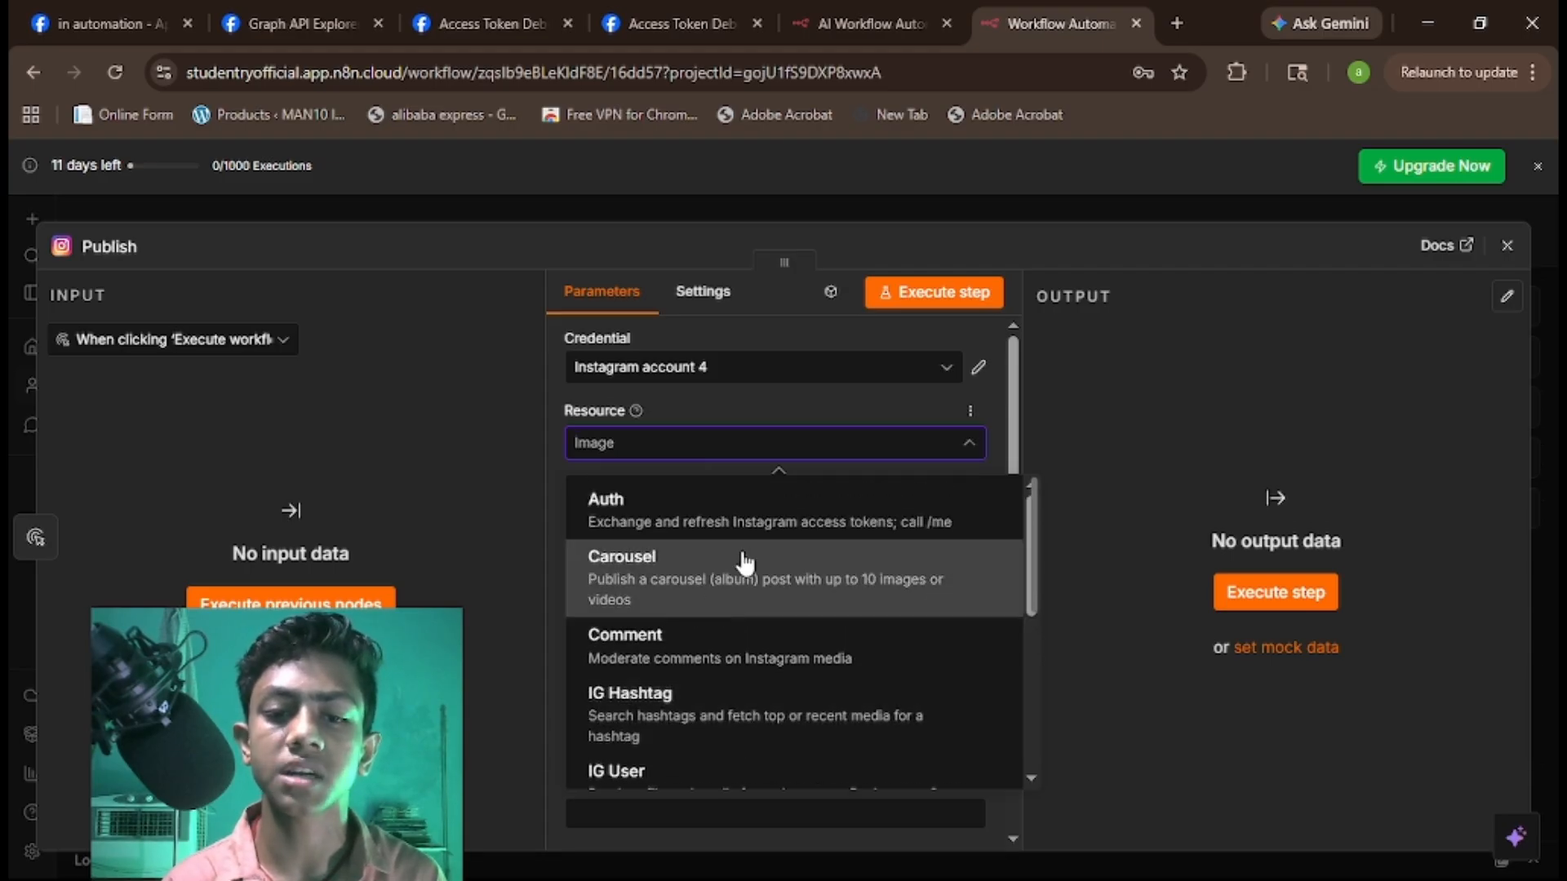
{"action": "left_click", "coordinate": [385, 453]}
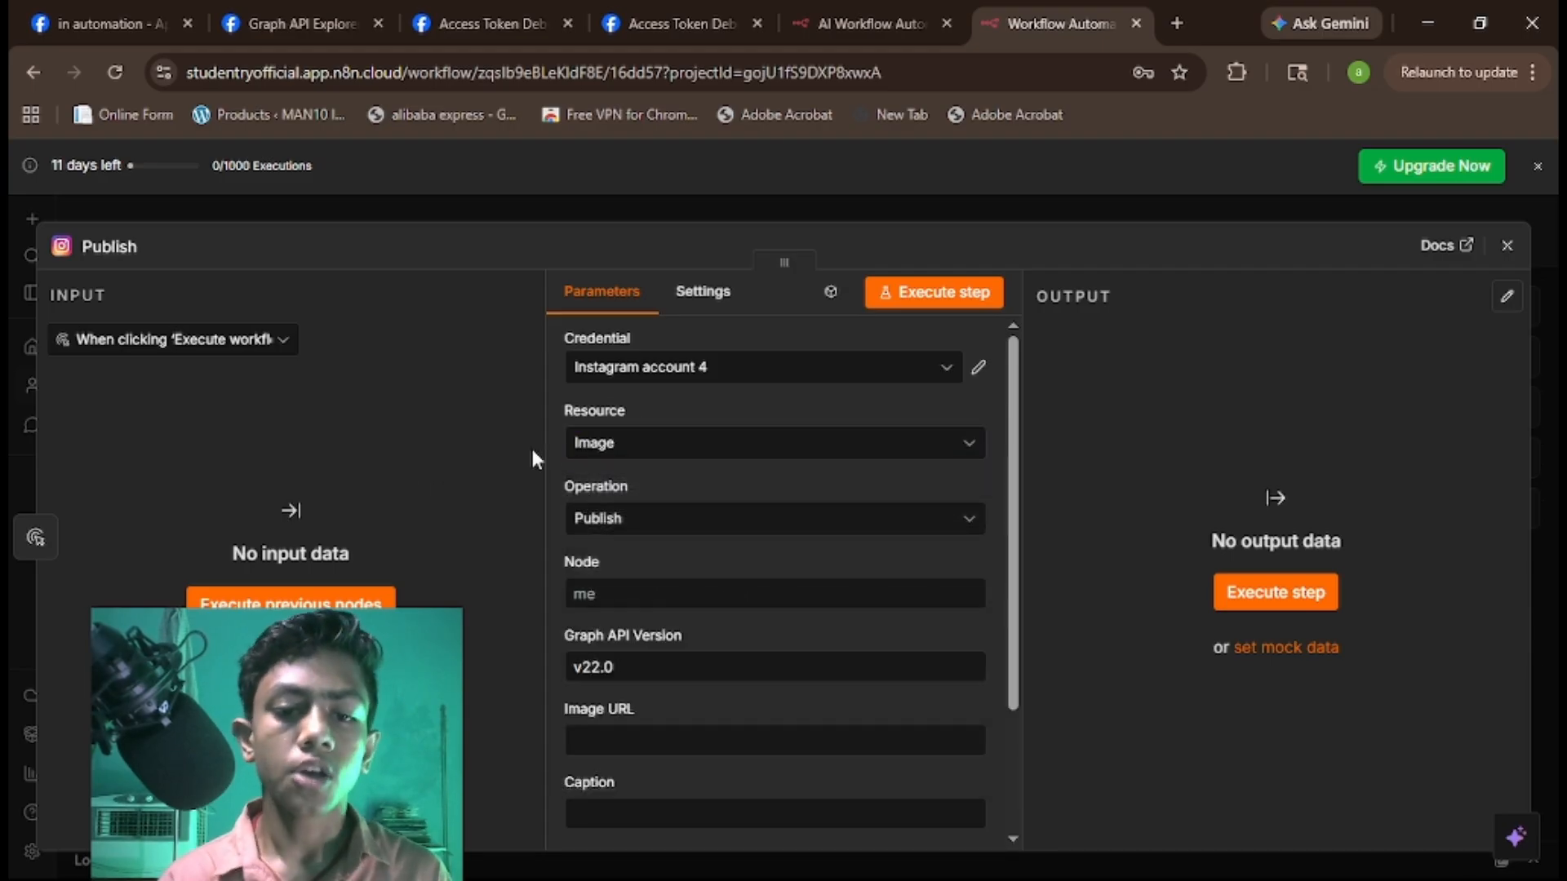
{"action": "left_click", "coordinate": [661, 534]}
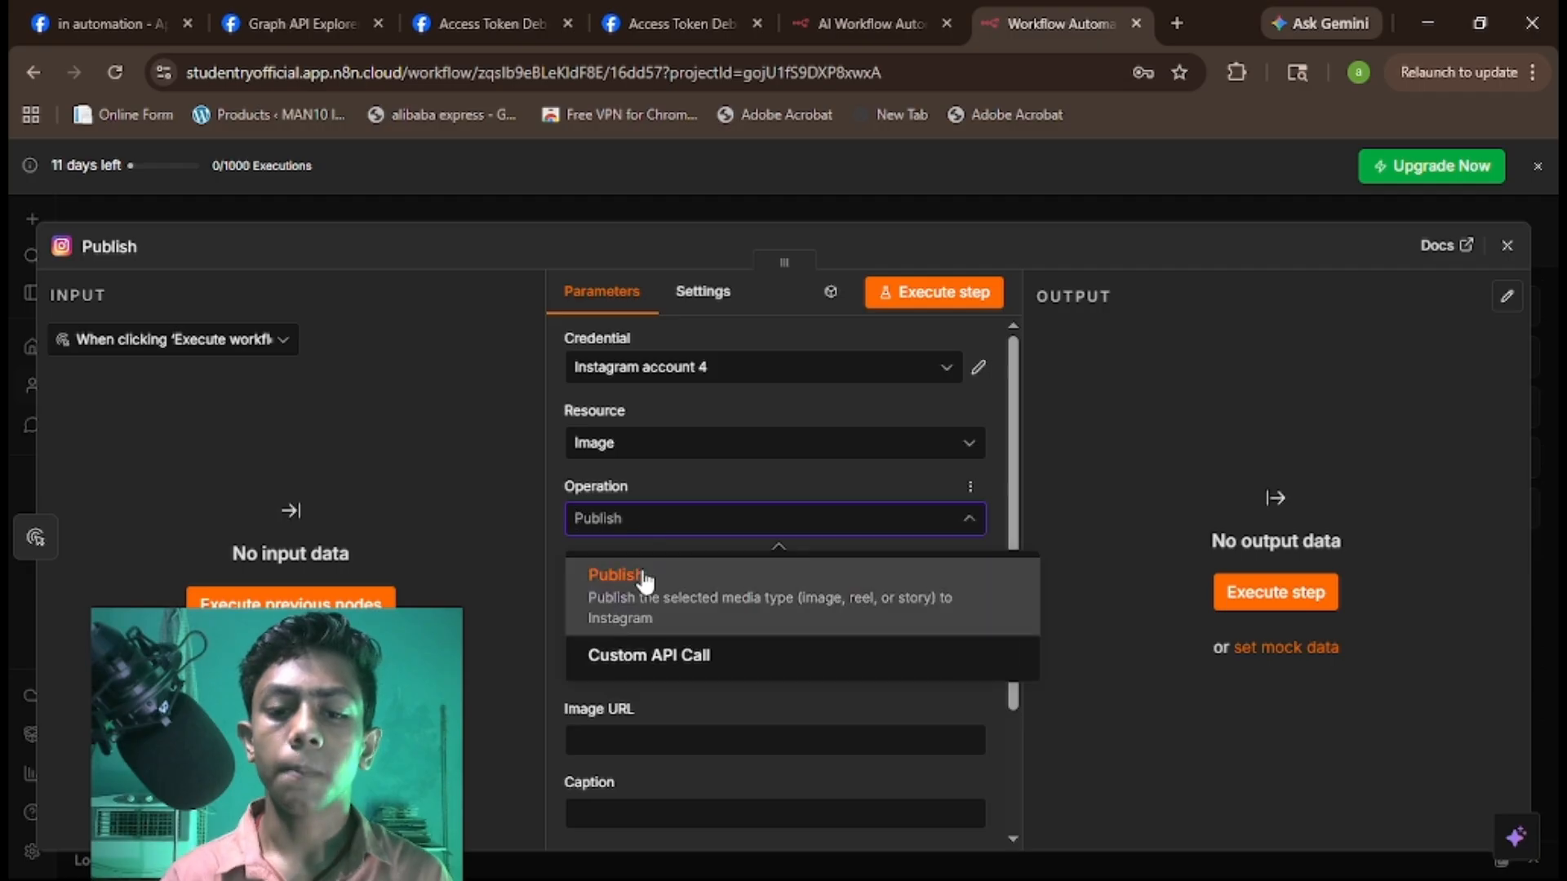
{"action": "left_click", "coordinate": [497, 545]}
Copy the Instagram account ID from the Meta app's API setup with Instagram business login and enter it as the Publish node's Node value.
{"action": "left_click", "coordinate": [617, 589]}
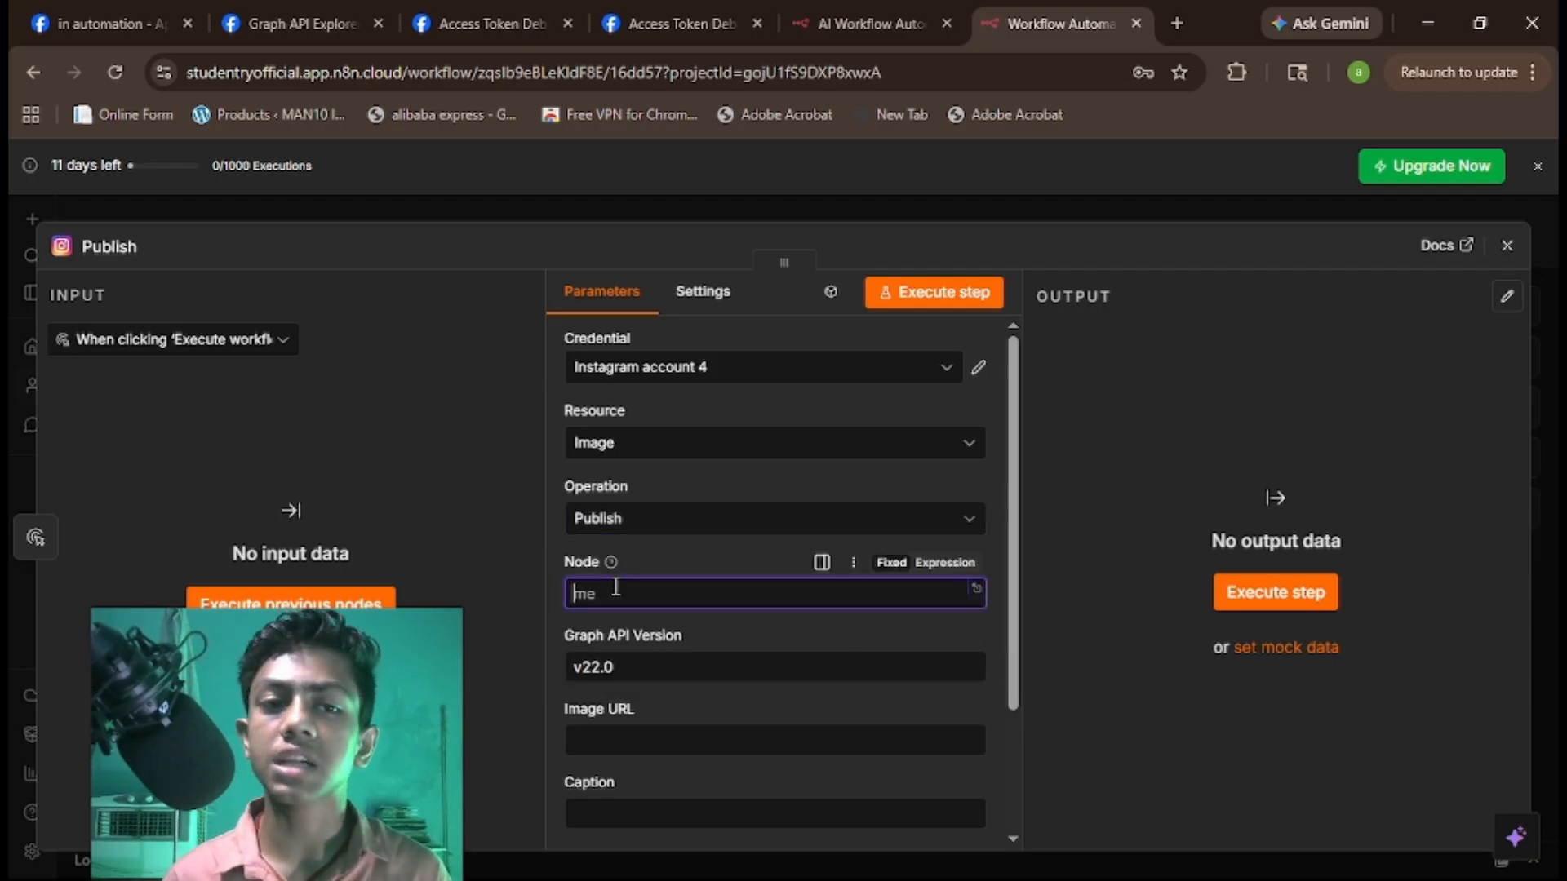
{"action": "left_click", "coordinate": [119, 23]}
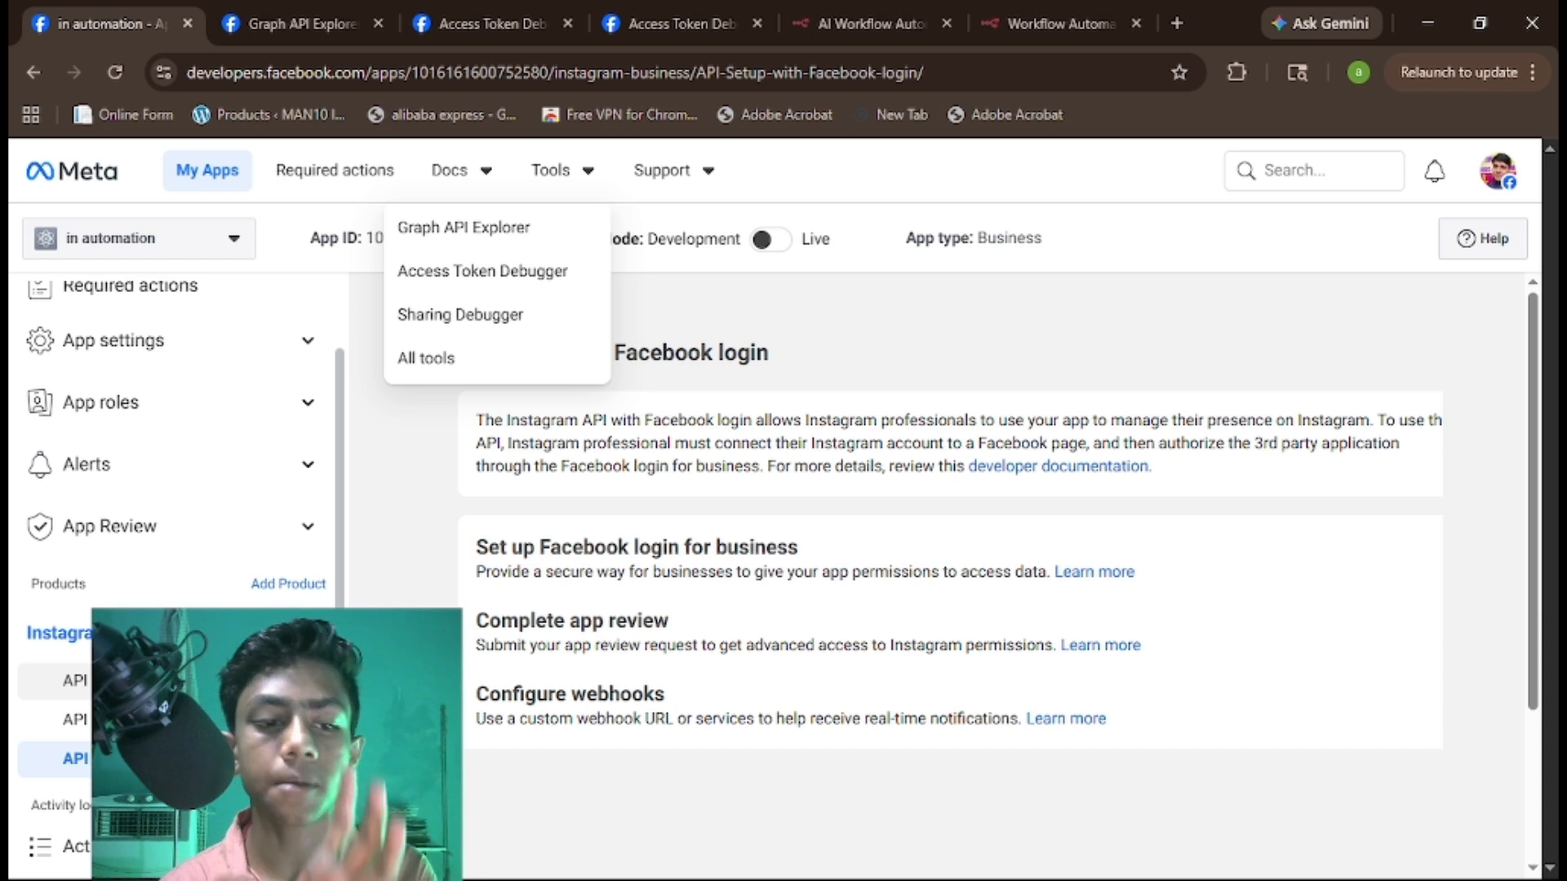
{"action": "left_click", "coordinate": [164, 681]}
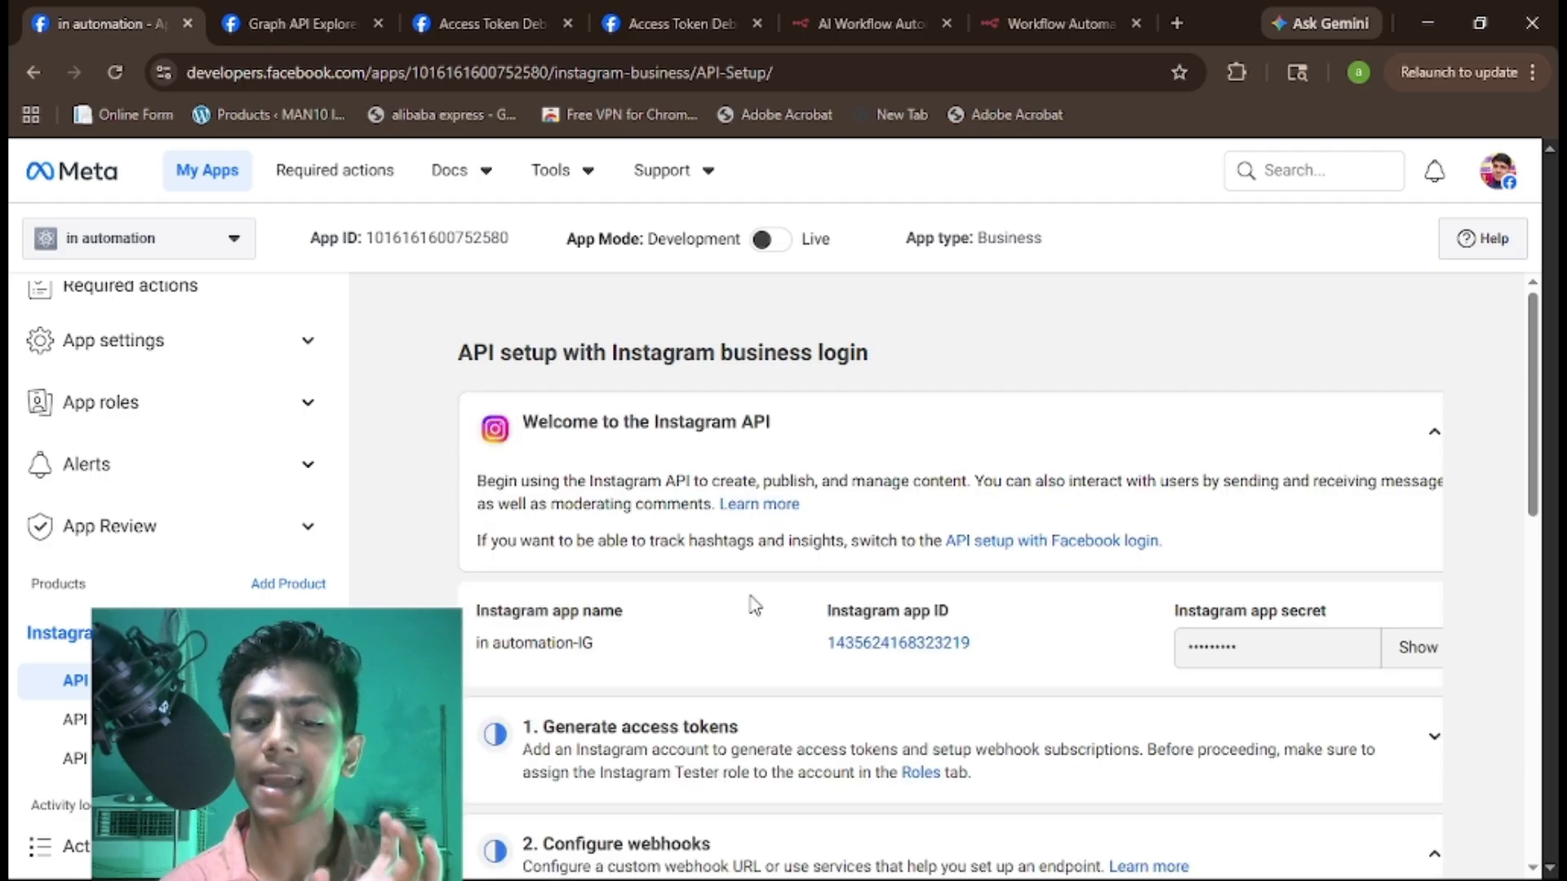
{"action": "left_click", "coordinate": [1430, 739]}
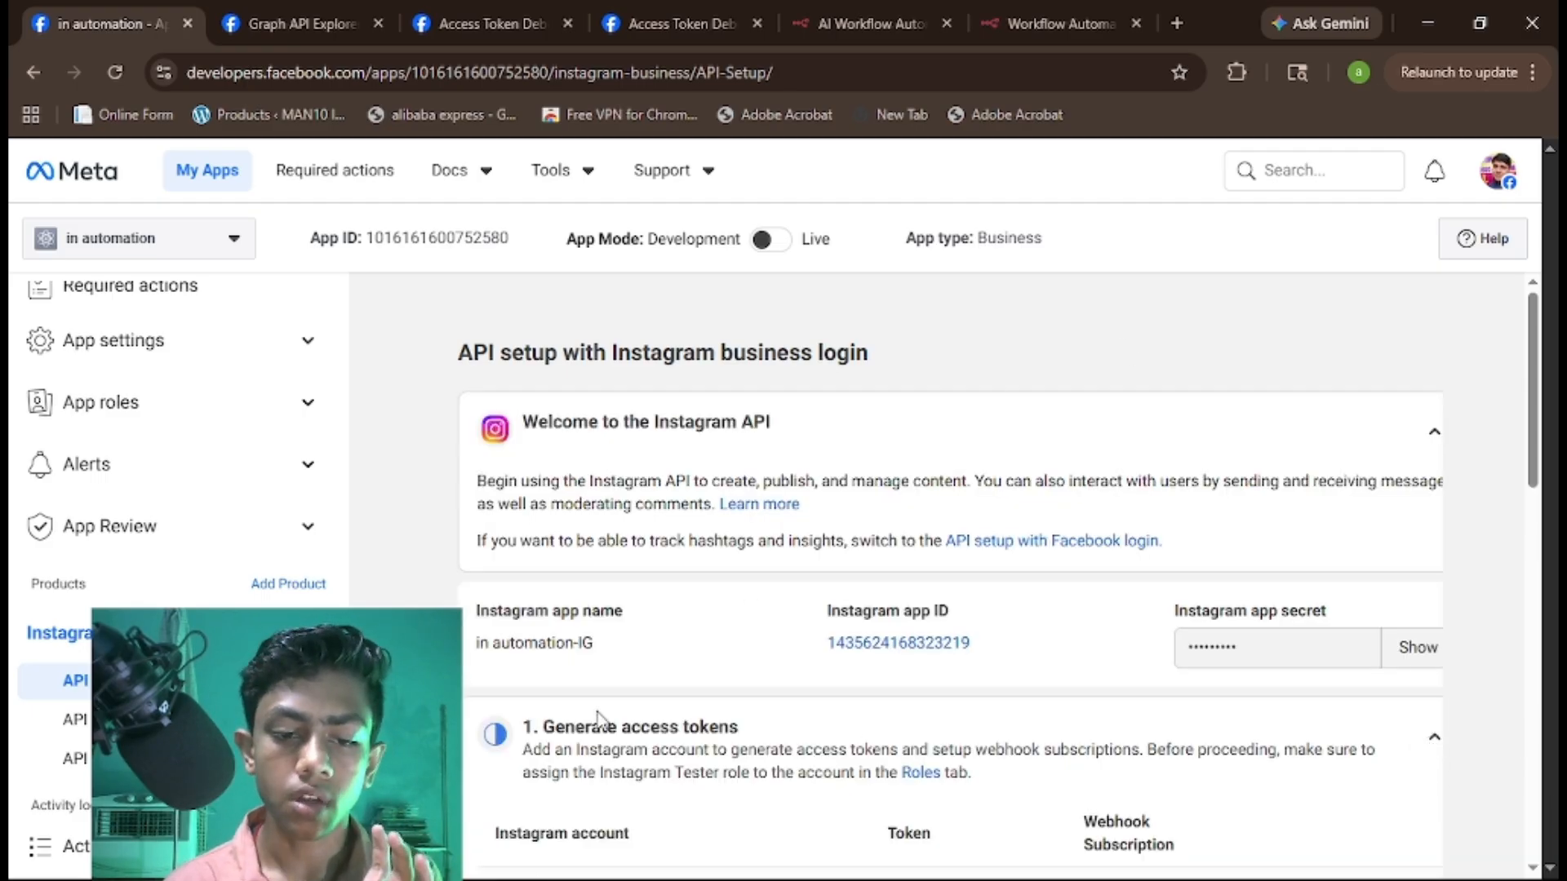
{"action": "scroll", "coordinate": [598, 717], "scroll_direction": "down", "scroll_amount": 3}
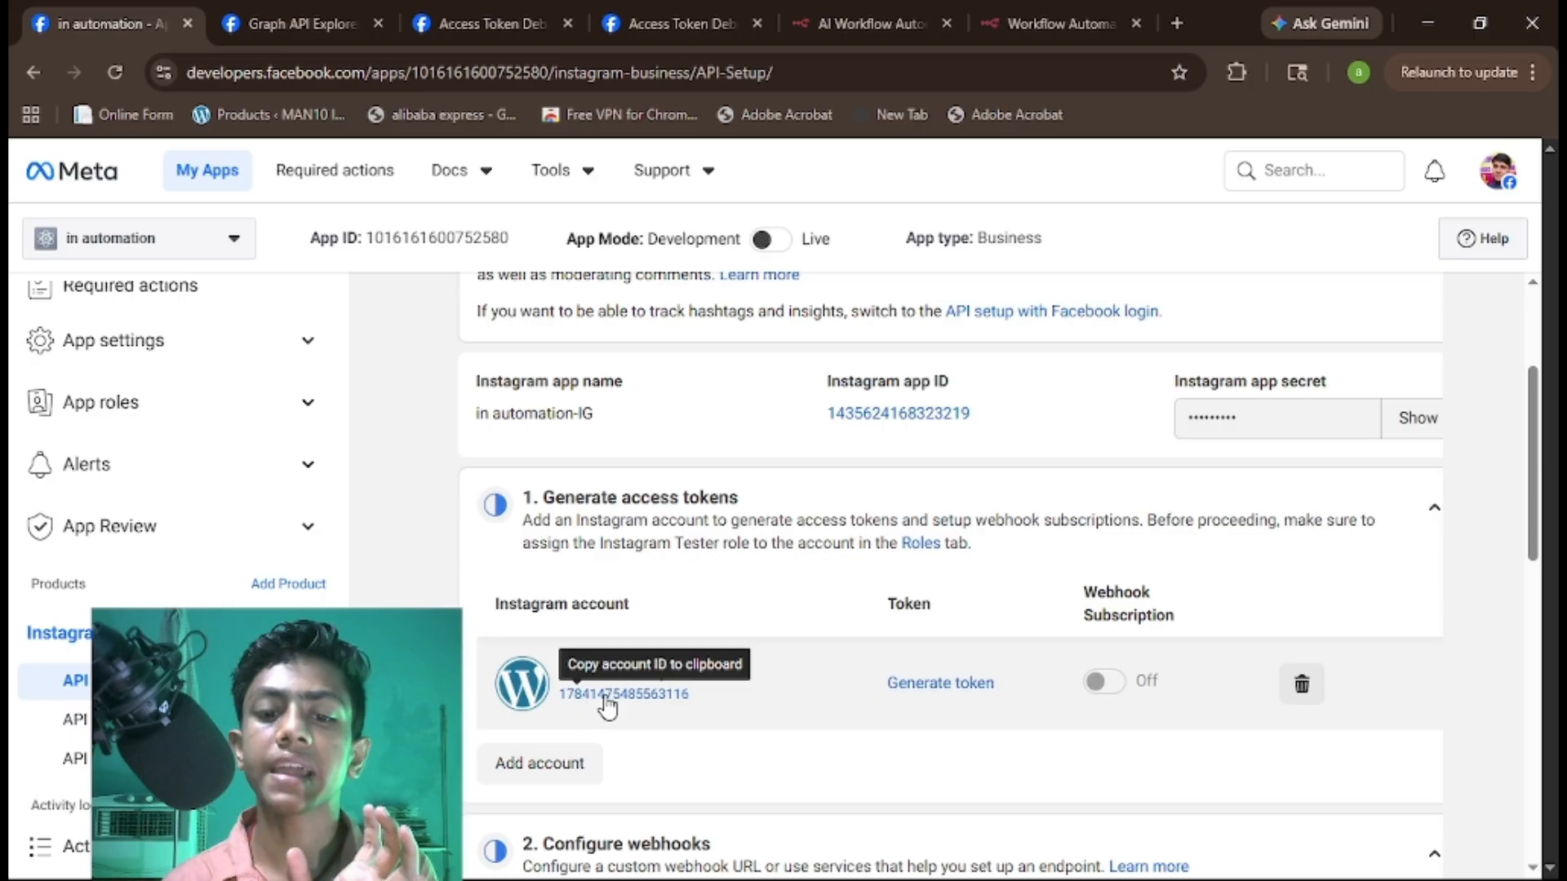
{"action": "left_click", "coordinate": [606, 703]}
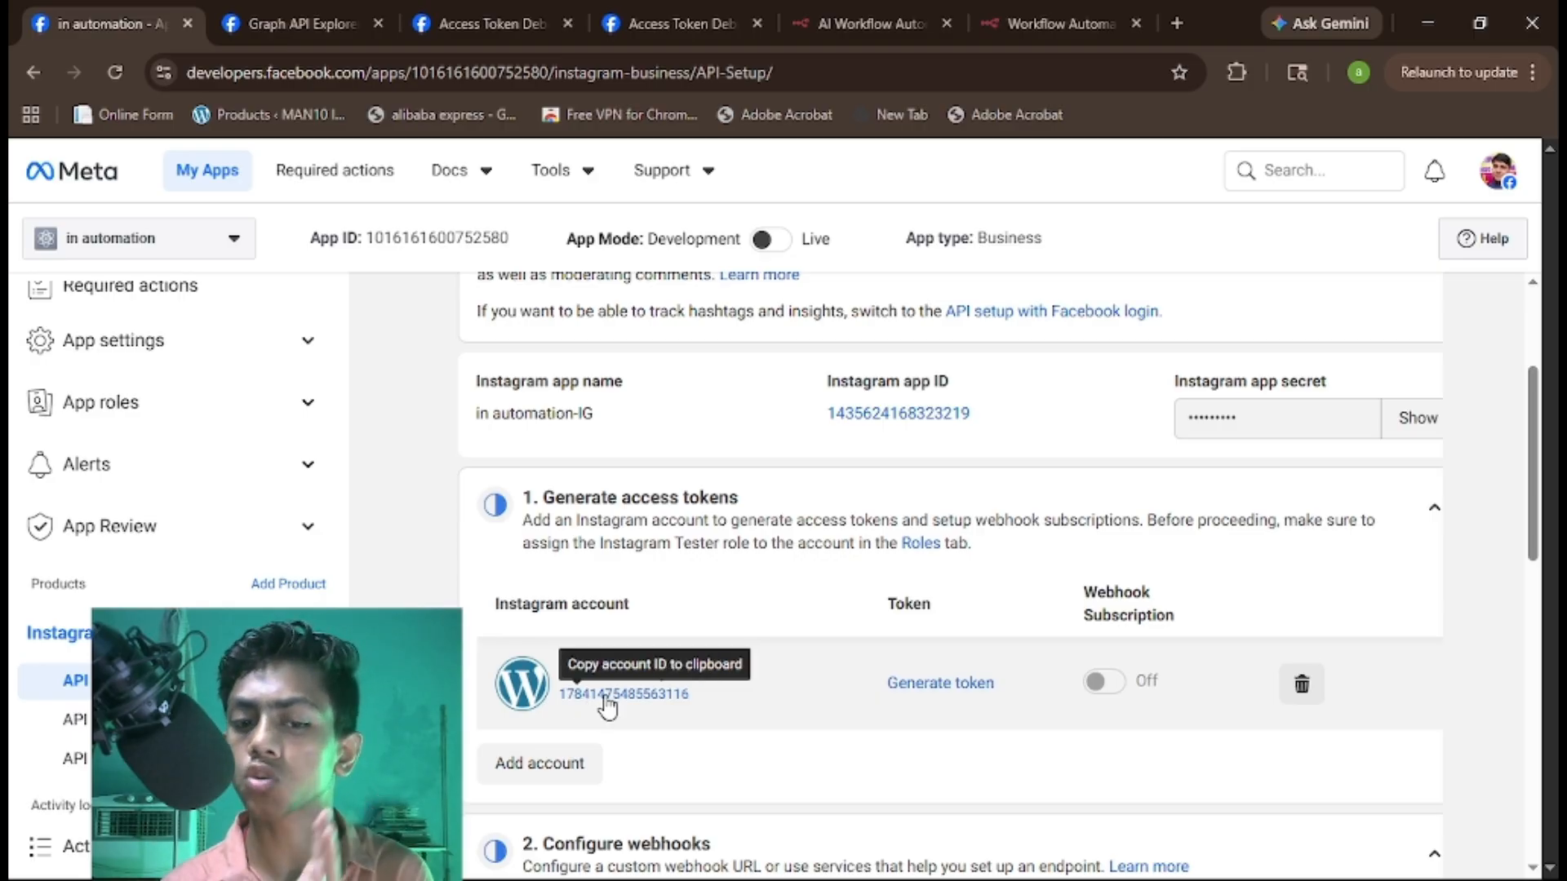
{"action": "left_click", "coordinate": [1053, 23]}
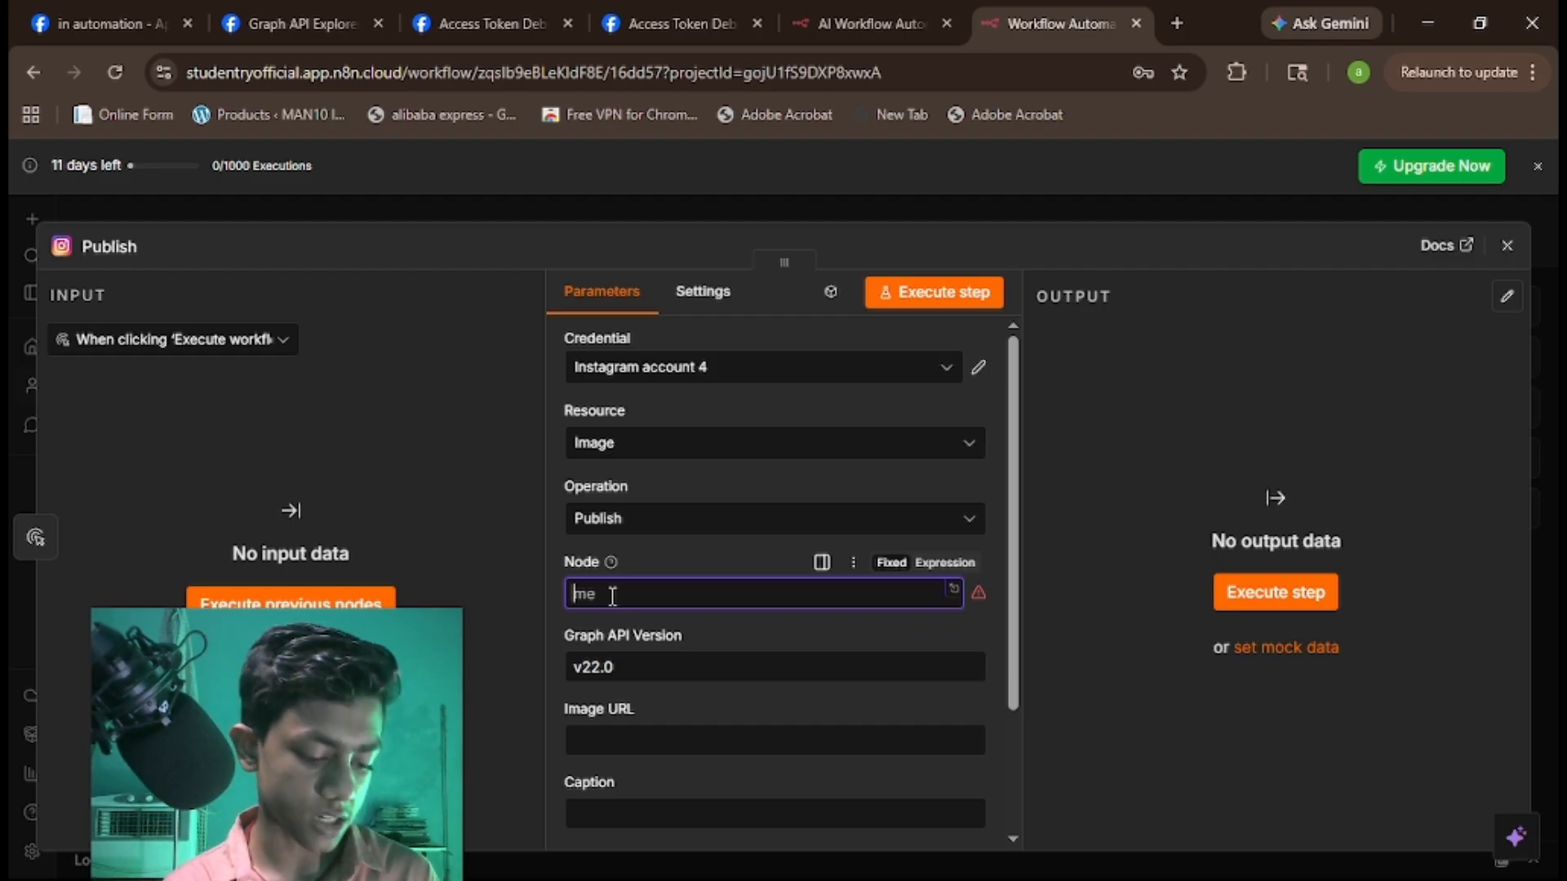
{"action": "key", "text": "ctrl+v"}
Copy the peony JPG's link from the browser's download history and enter it as the Publish node's Image URL.
{"action": "scroll", "coordinate": [767, 539], "scroll_direction": "down", "scroll_amount": 3}
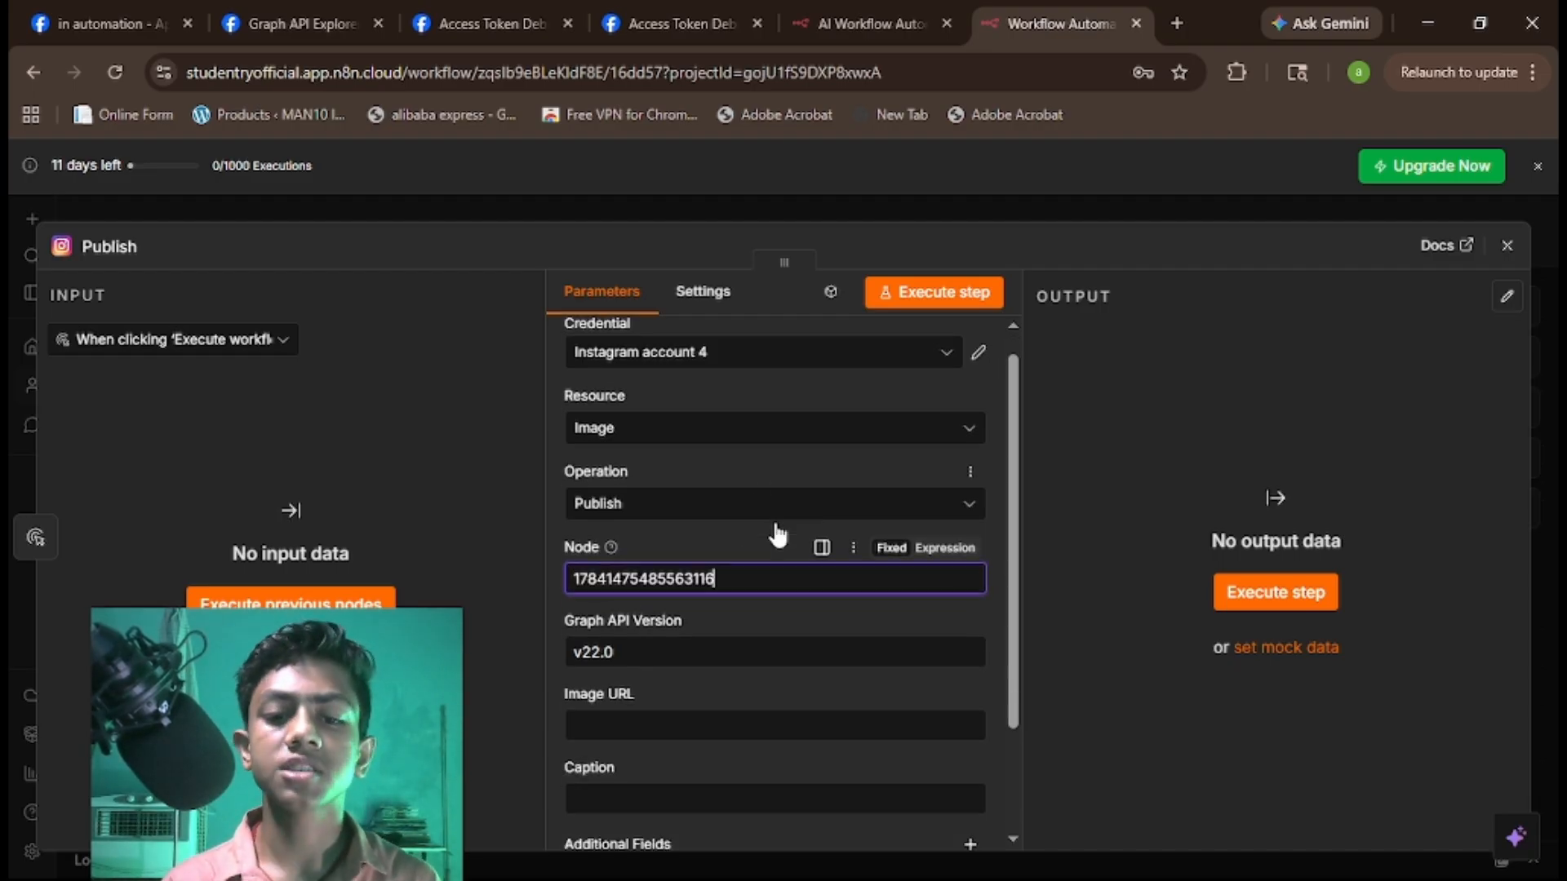
{"action": "left_click", "coordinate": [624, 566]}
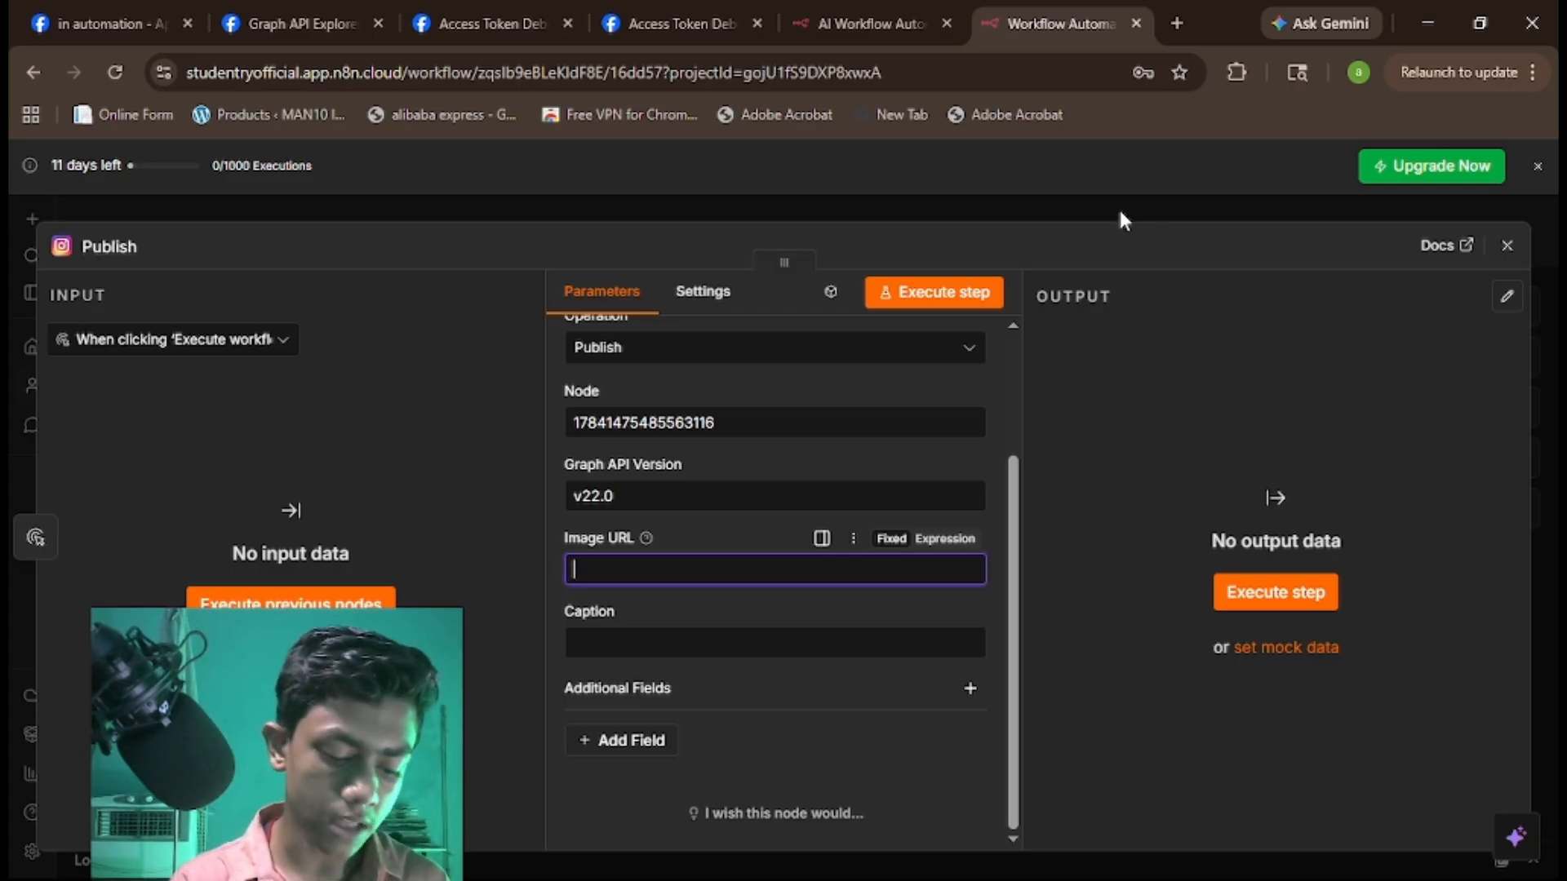
{"action": "key", "text": "ctrl+j"}
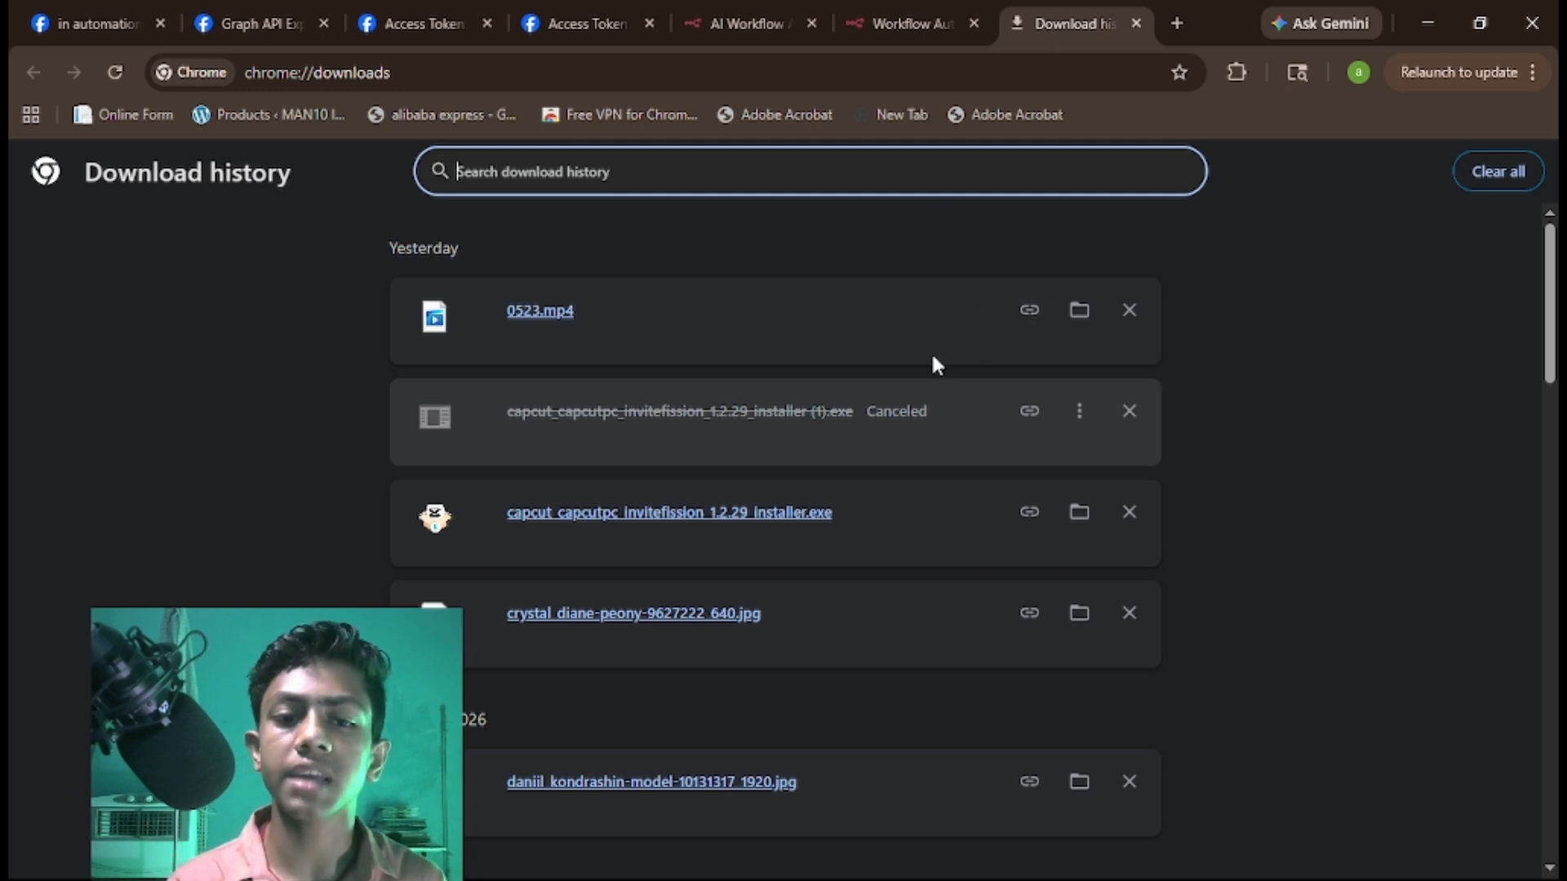
{"action": "scroll", "coordinate": [837, 414], "scroll_direction": "down", "scroll_amount": 2}
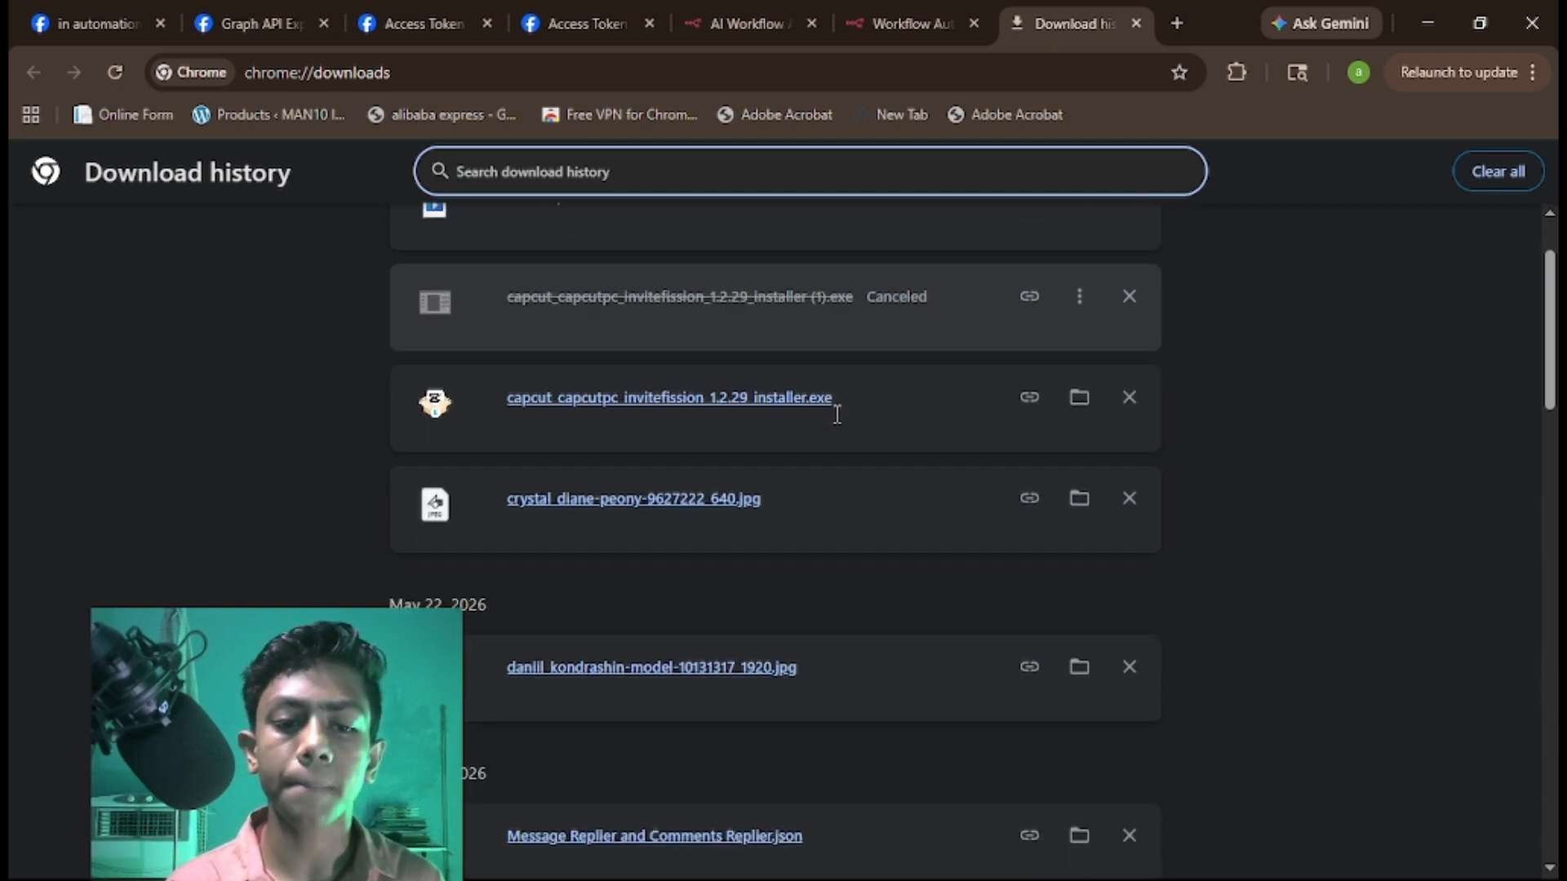
{"action": "left_click", "coordinate": [1030, 504]}
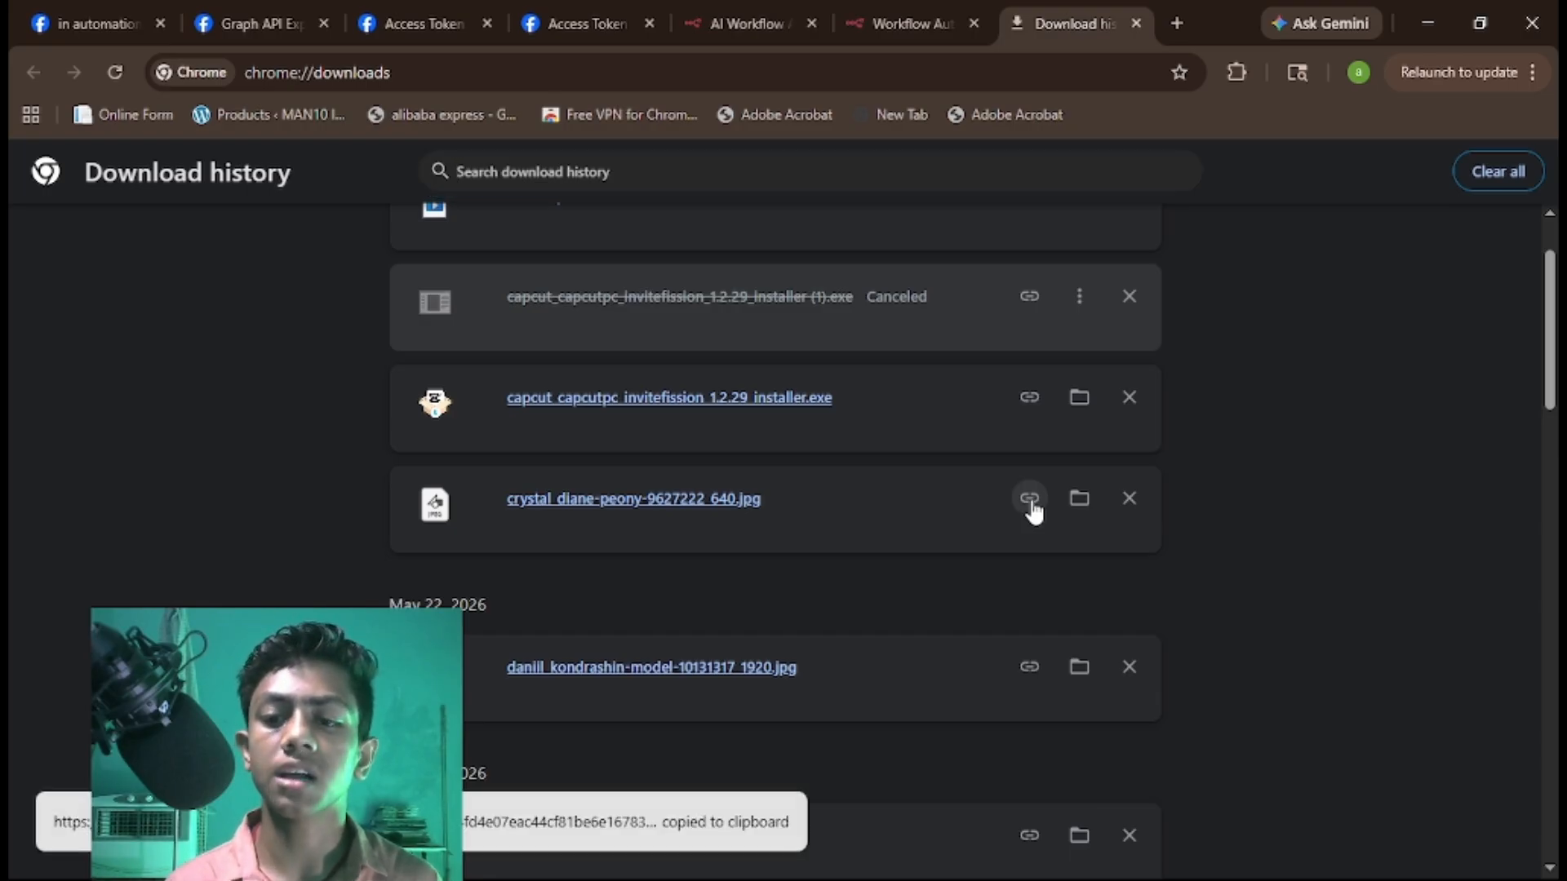
{"action": "left_click", "coordinate": [889, 23]}
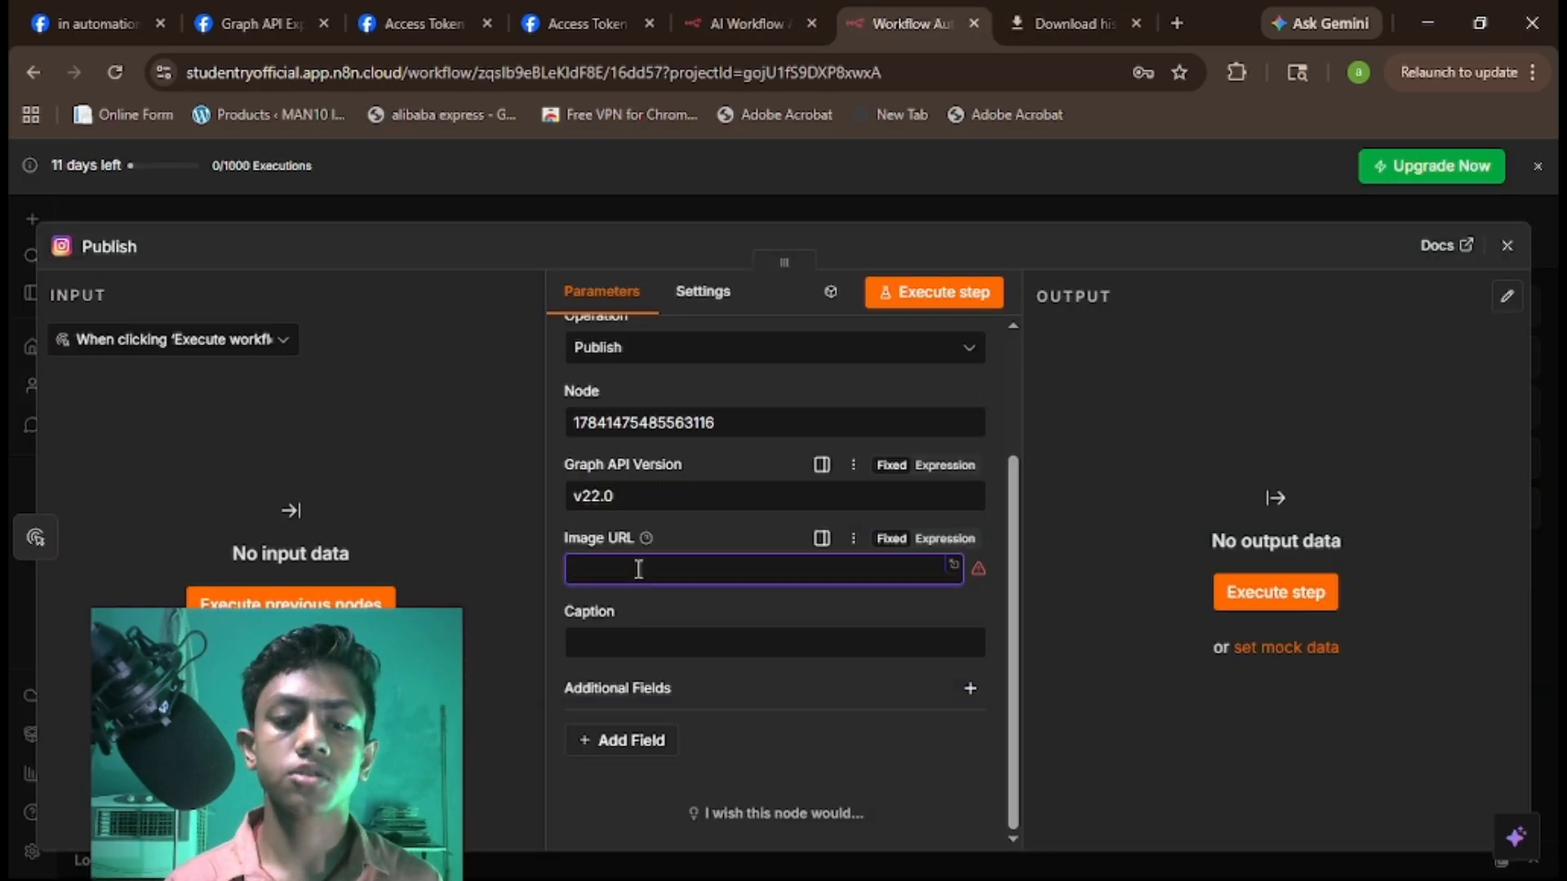
{"action": "key", "text": "ctrl+v"}
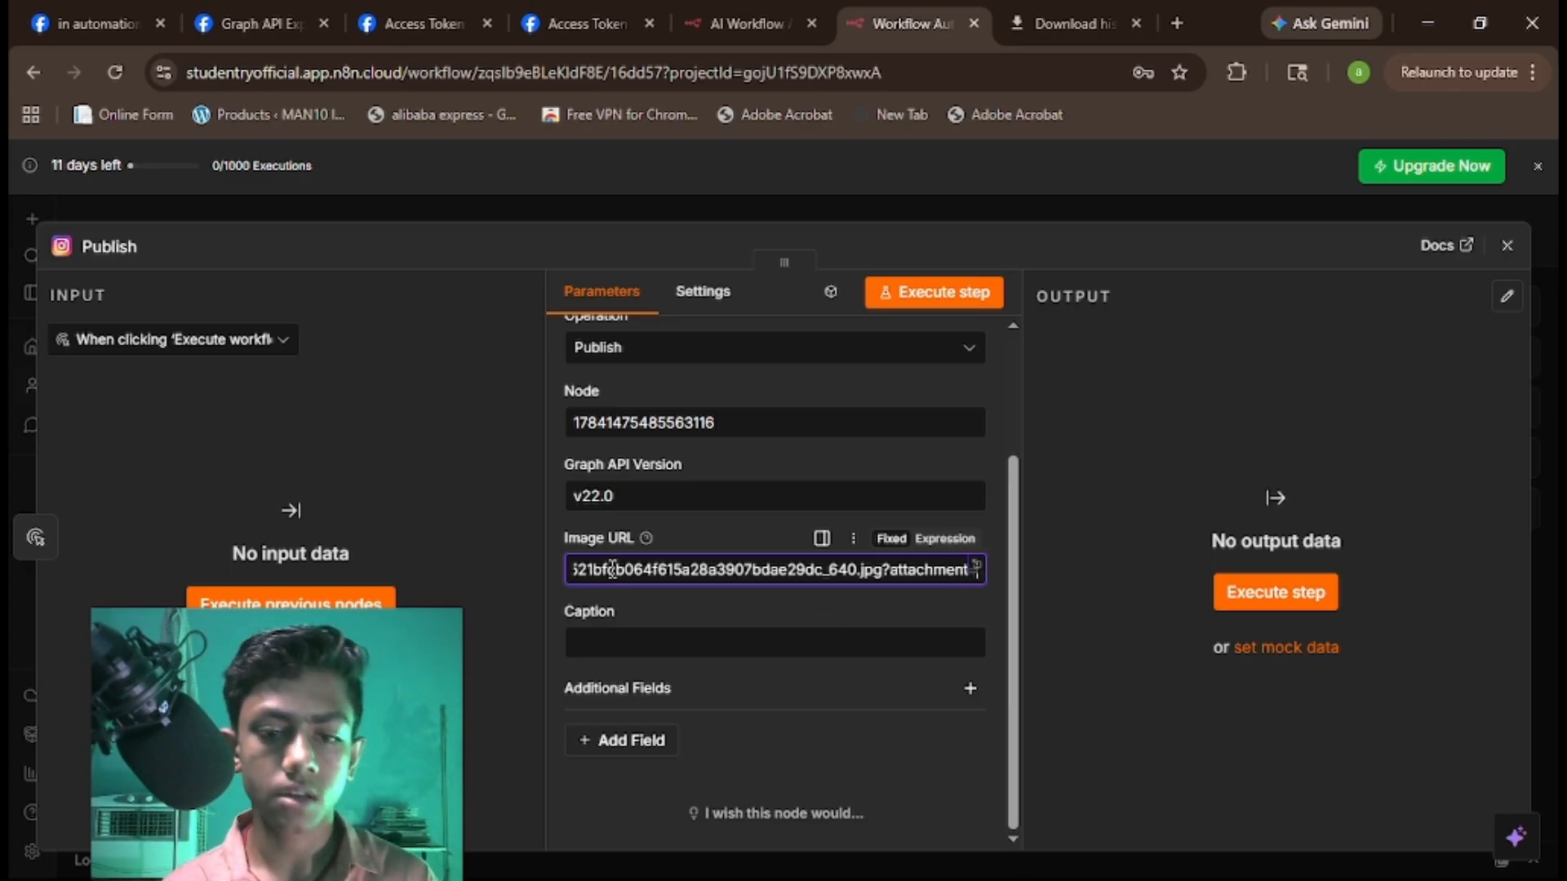
Set the Publish node's caption to "auto pic" and execute the node.
{"action": "left_click", "coordinate": [621, 644]}
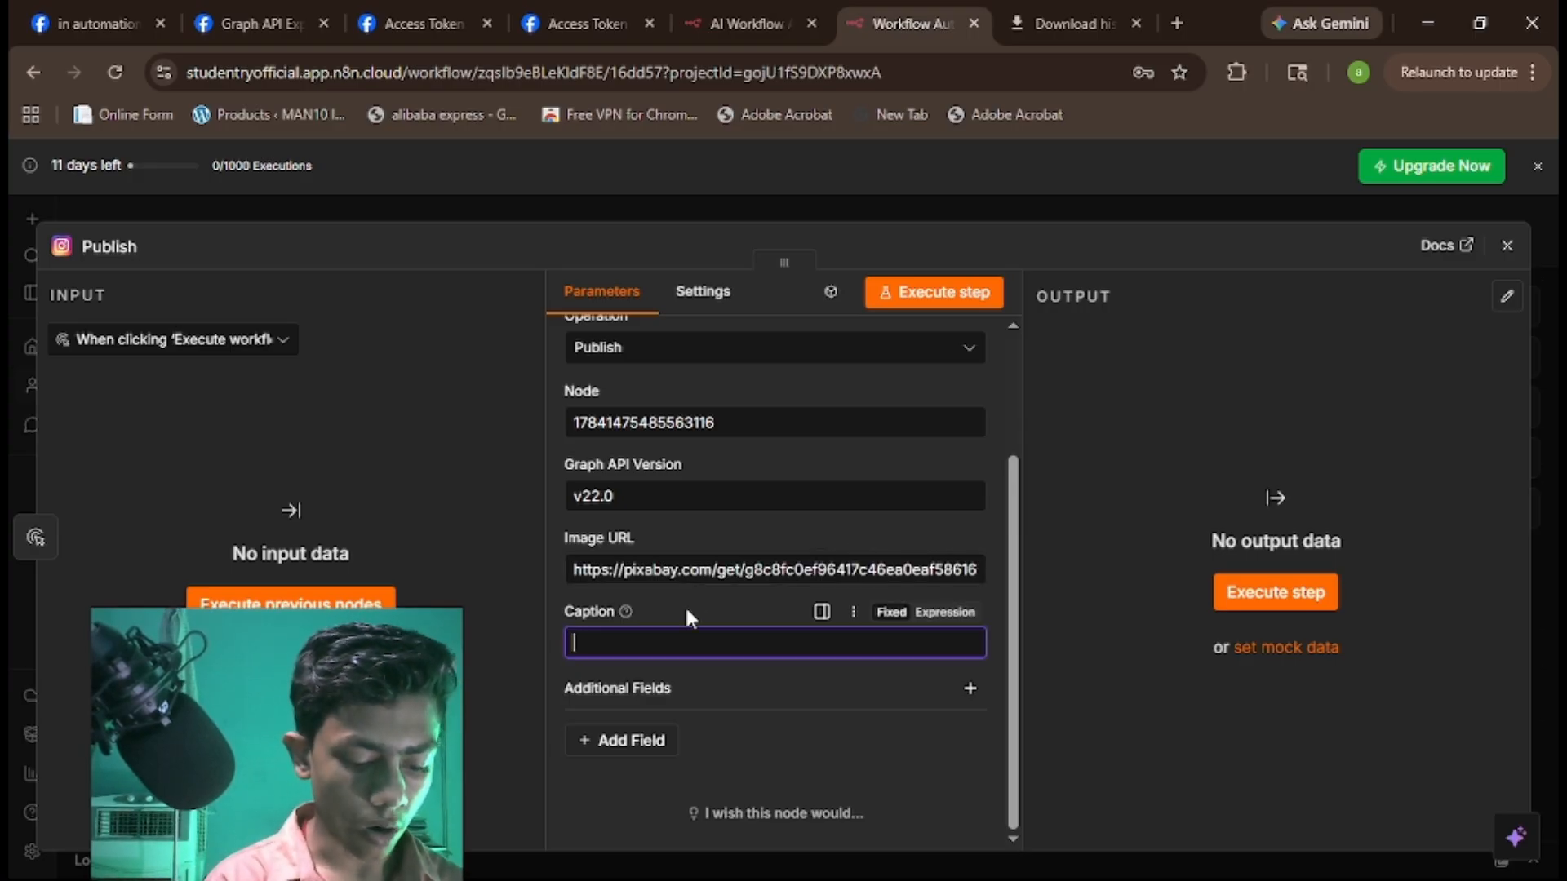
{"action": "type", "text": "auto pic"}
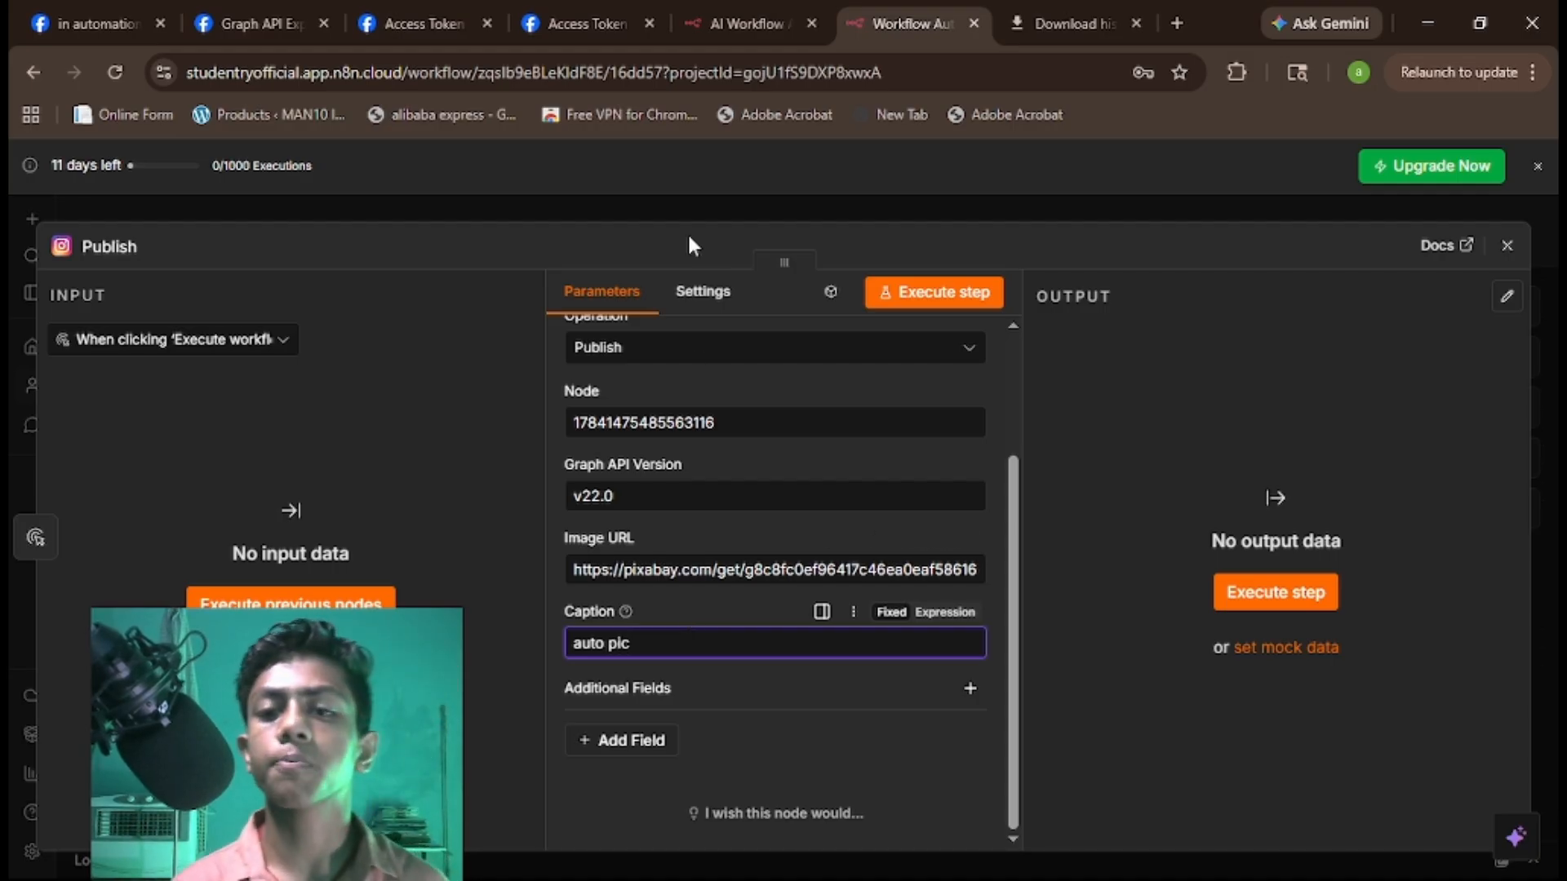
{"action": "left_click", "coordinate": [920, 295]}
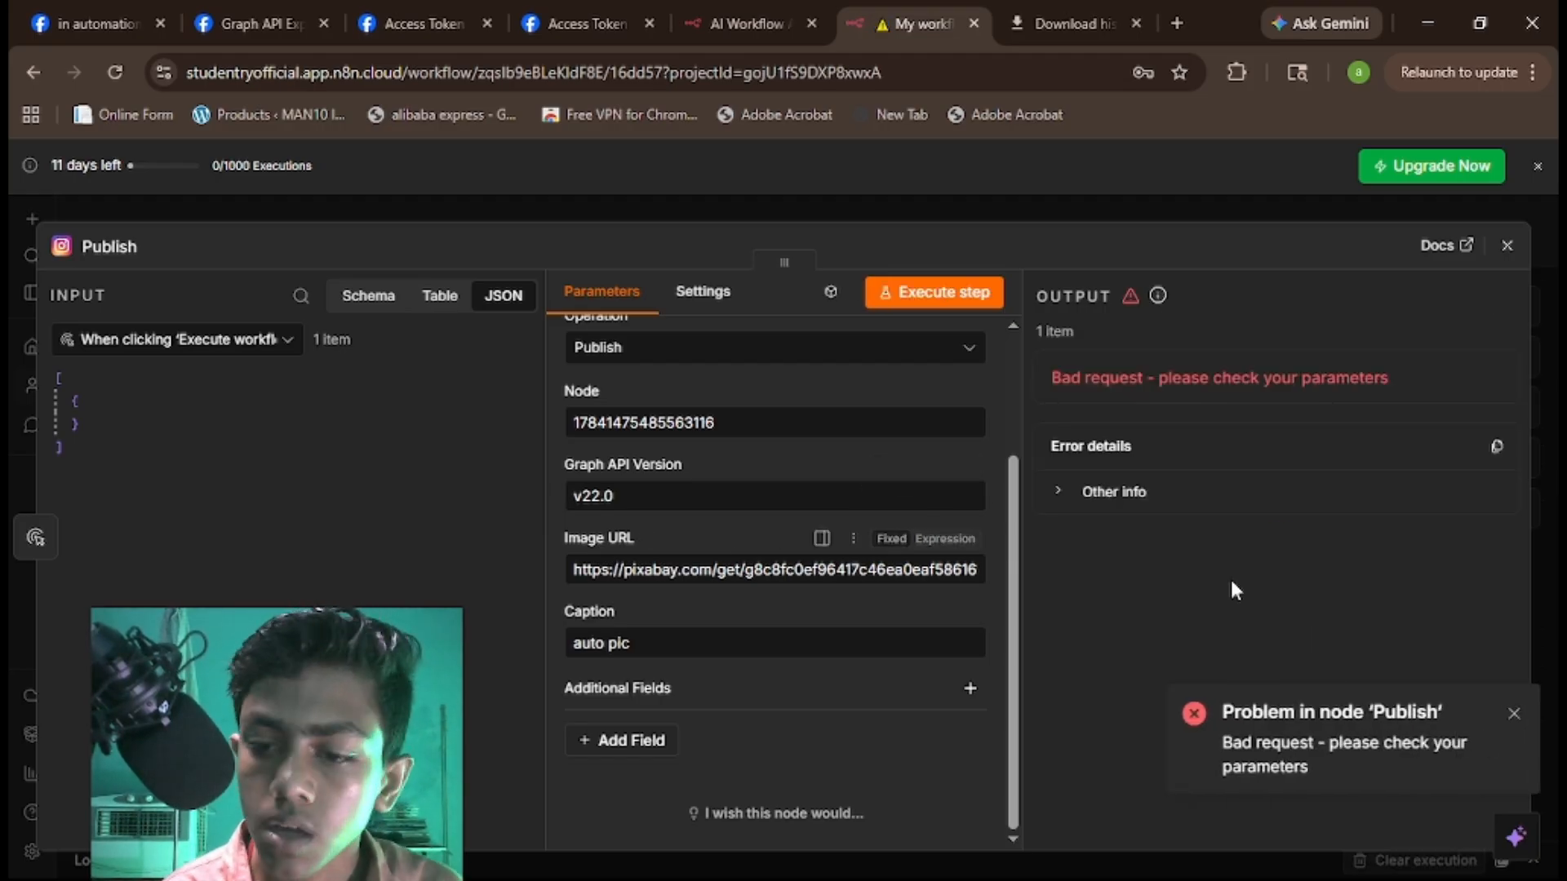
{"action": "scroll", "coordinate": [718, 522], "scroll_direction": "up", "scroll_amount": 3}
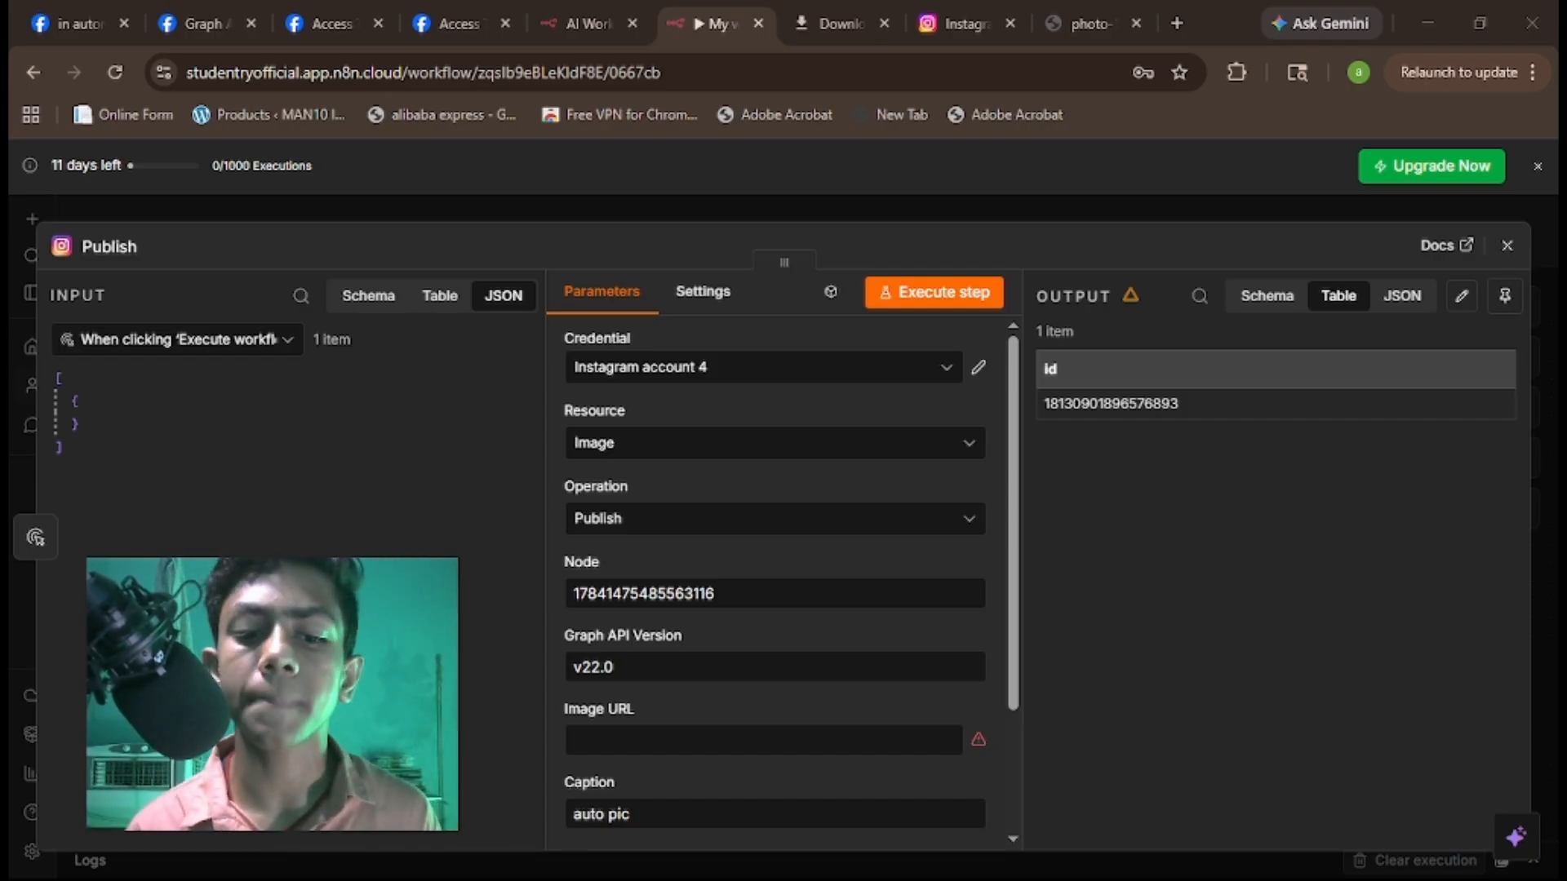
{"action": "left_click", "coordinate": [539, 878]}
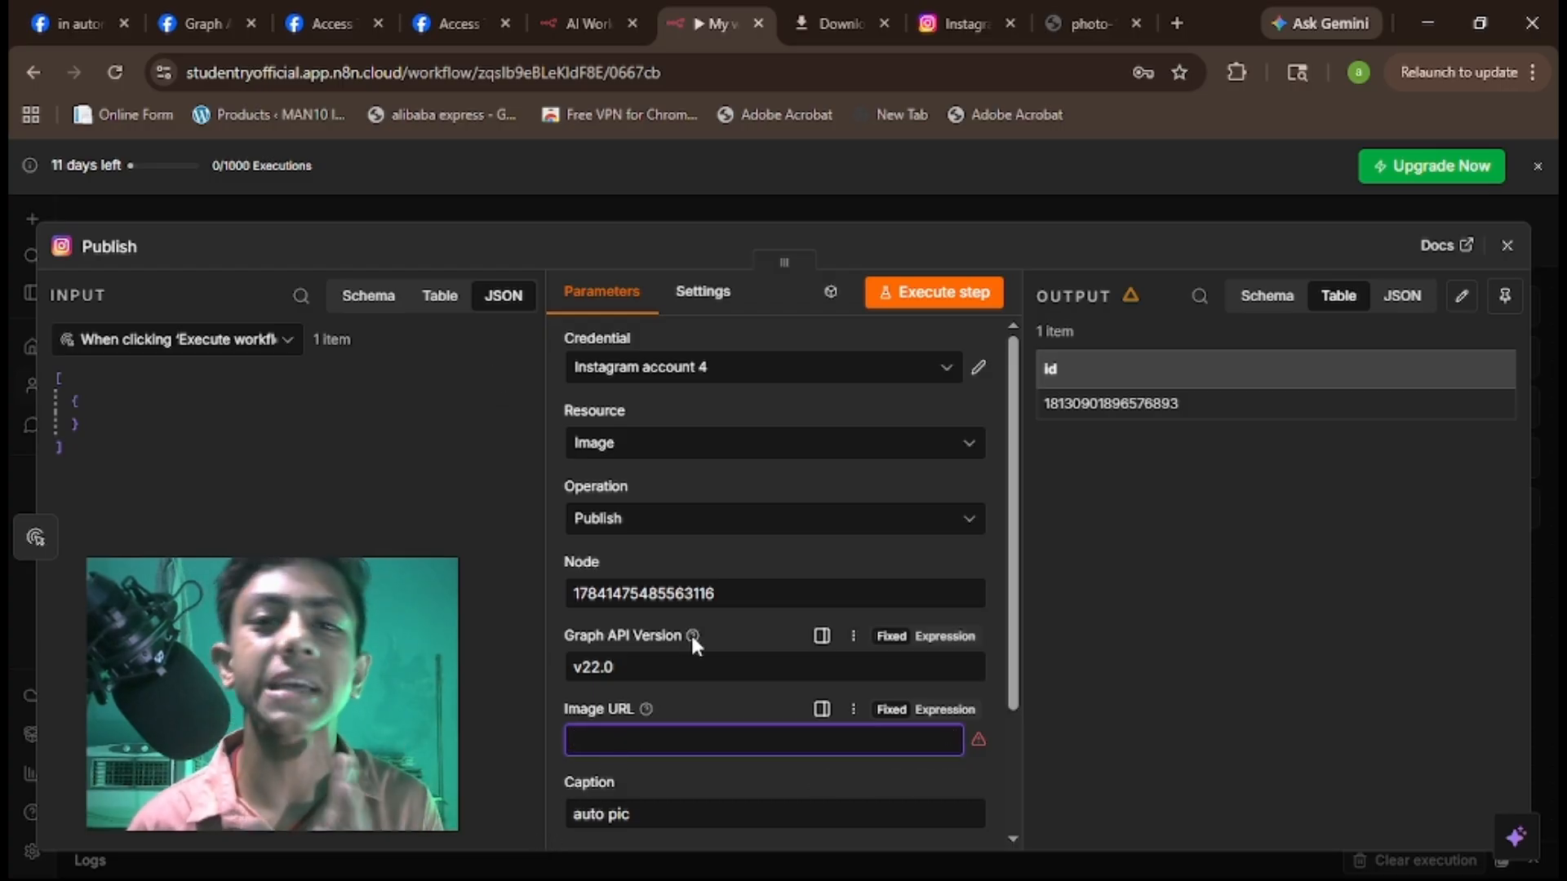
{"action": "mouse_move", "coordinate": [690, 633]}
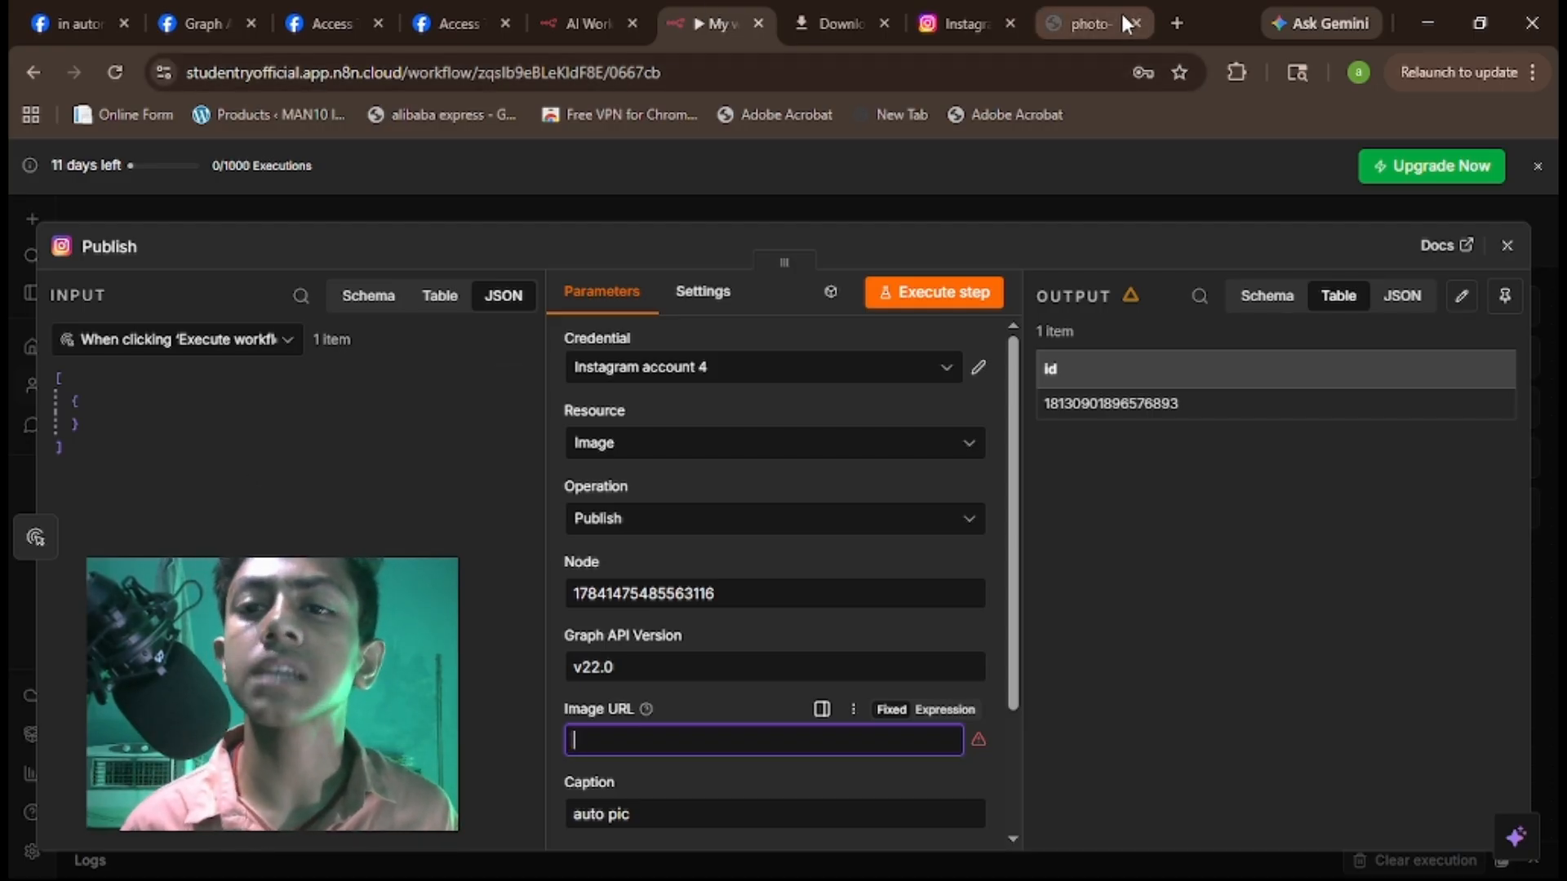
{"action": "left_click", "coordinate": [1093, 22]}
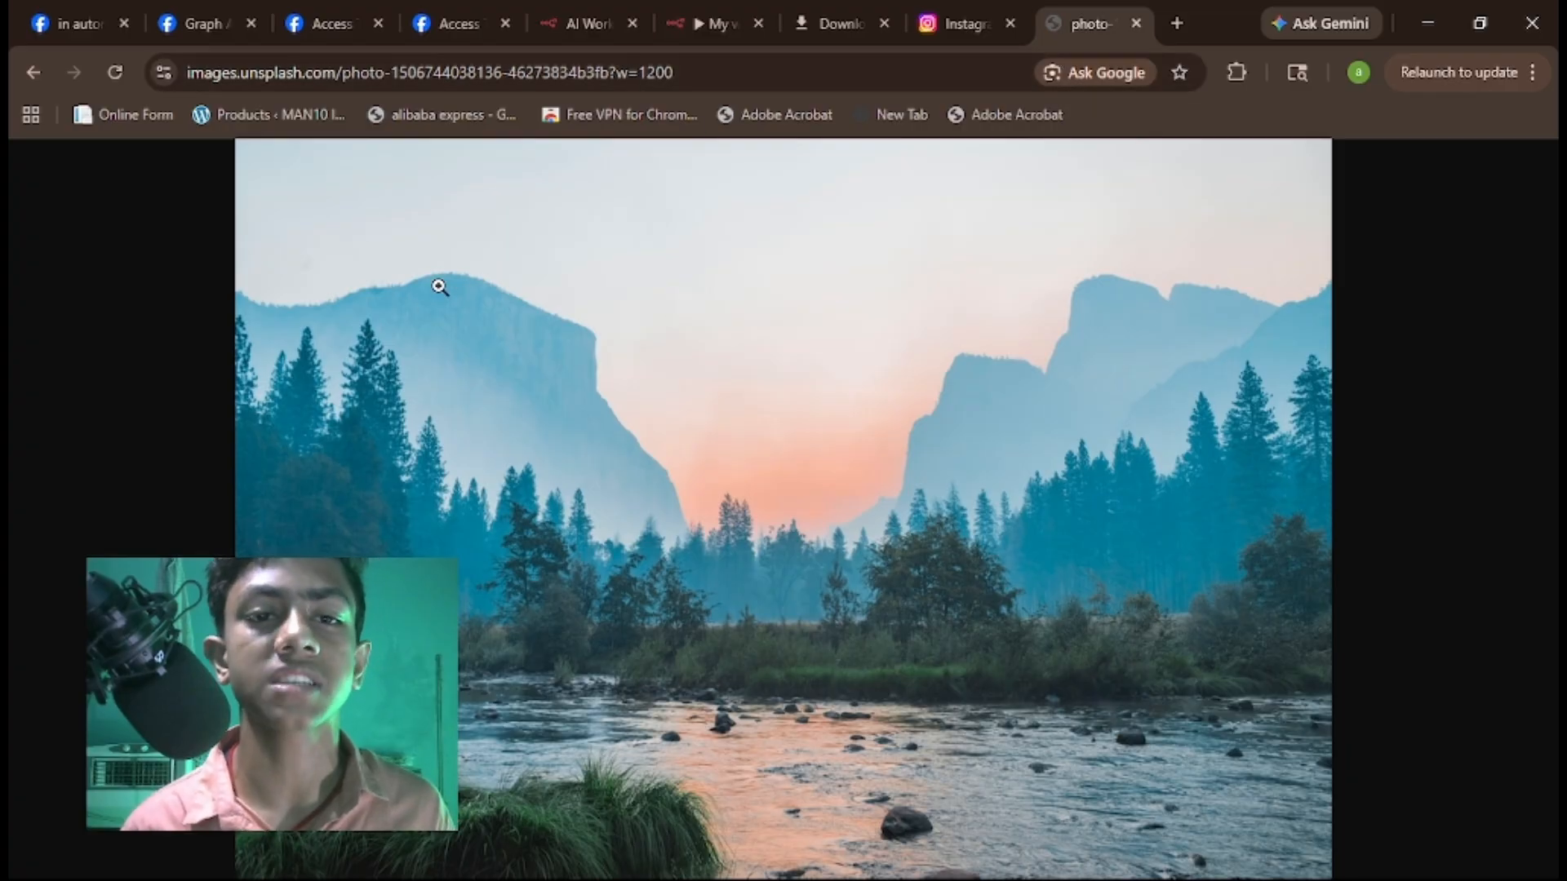
{"action": "left_click", "coordinate": [753, 71]}
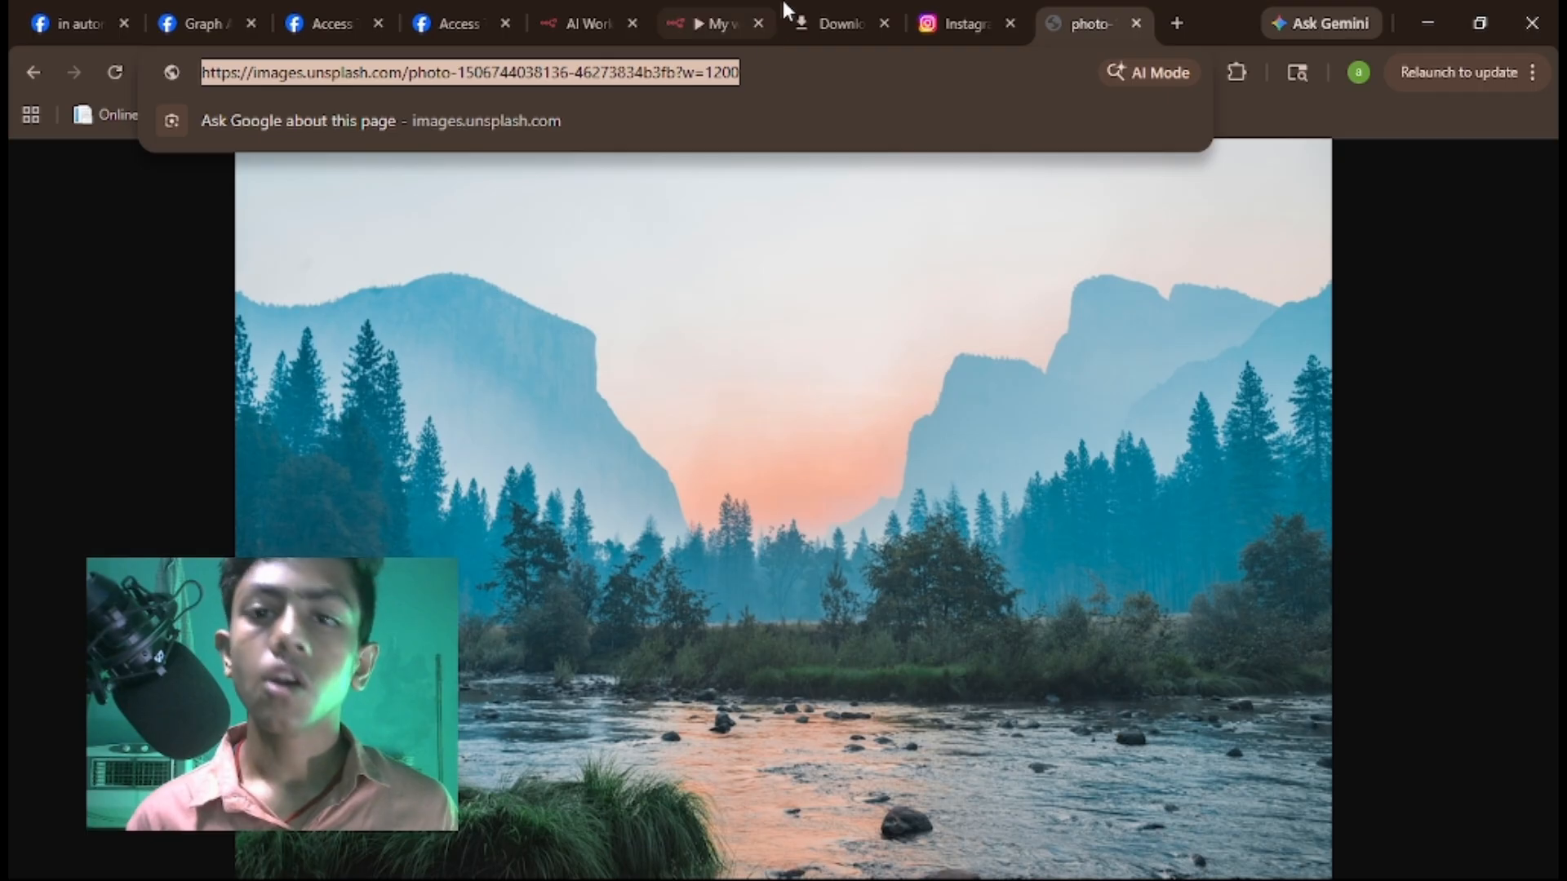
{"action": "left_click", "coordinate": [718, 21]}
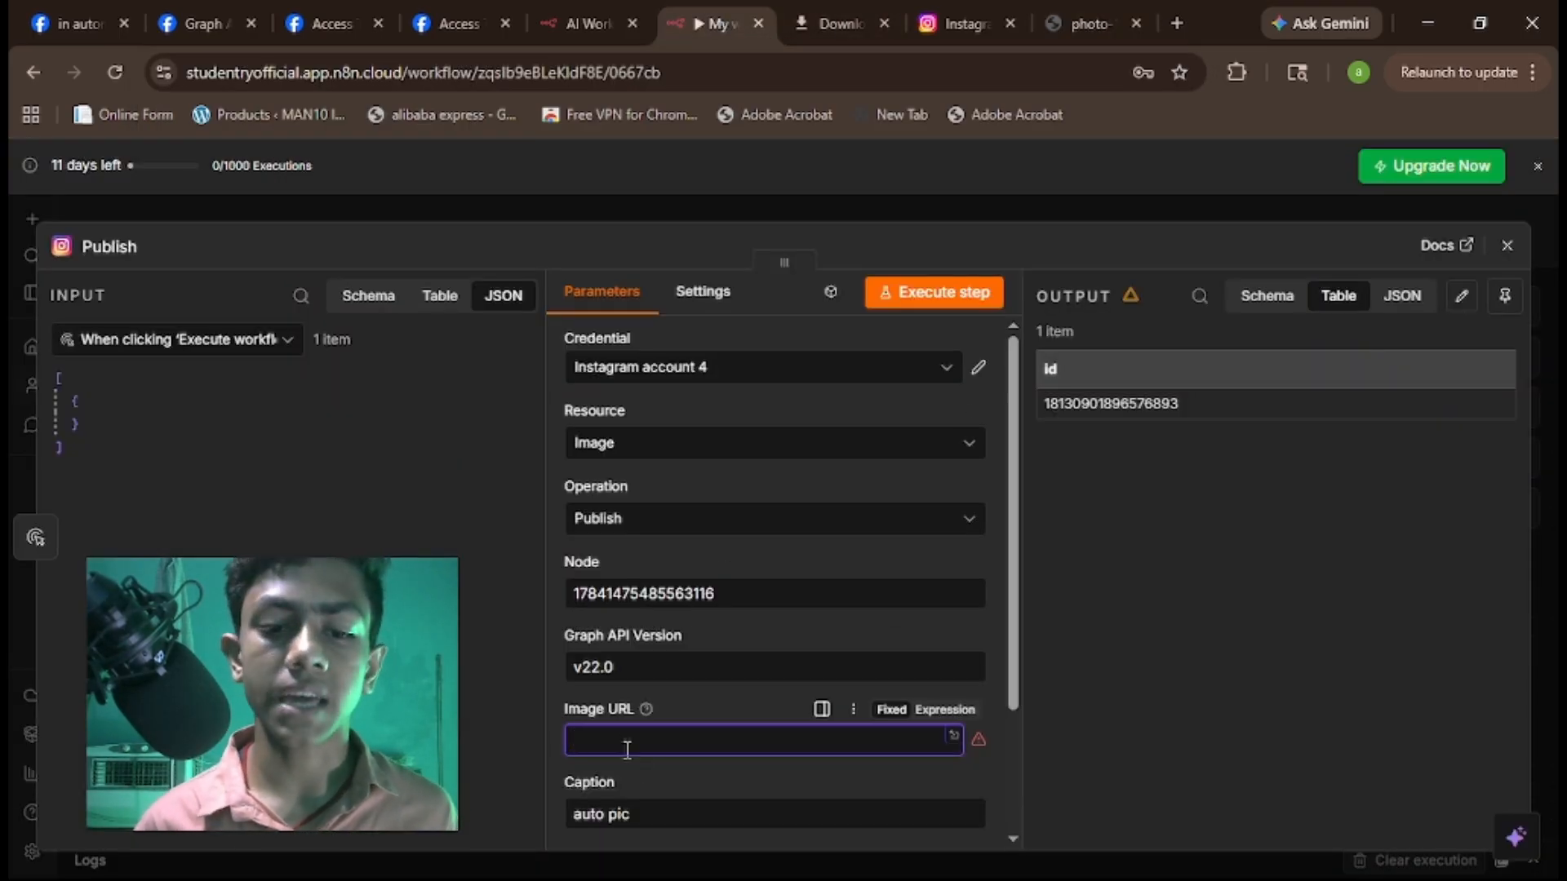
{"action": "key", "text": "ctrl+v"}
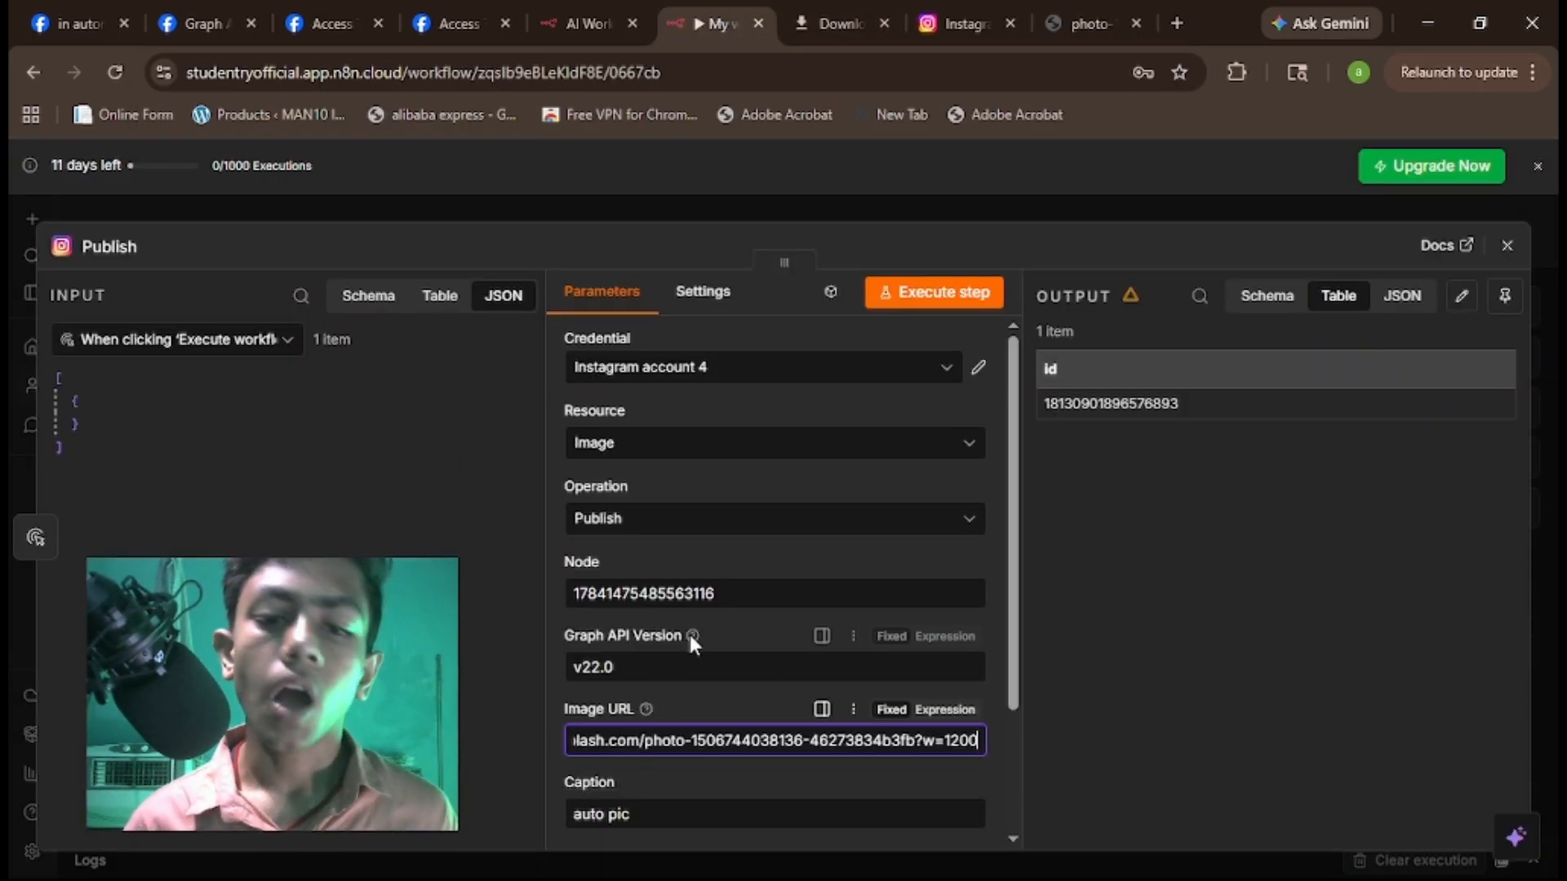
{"action": "left_click", "coordinate": [924, 302]}
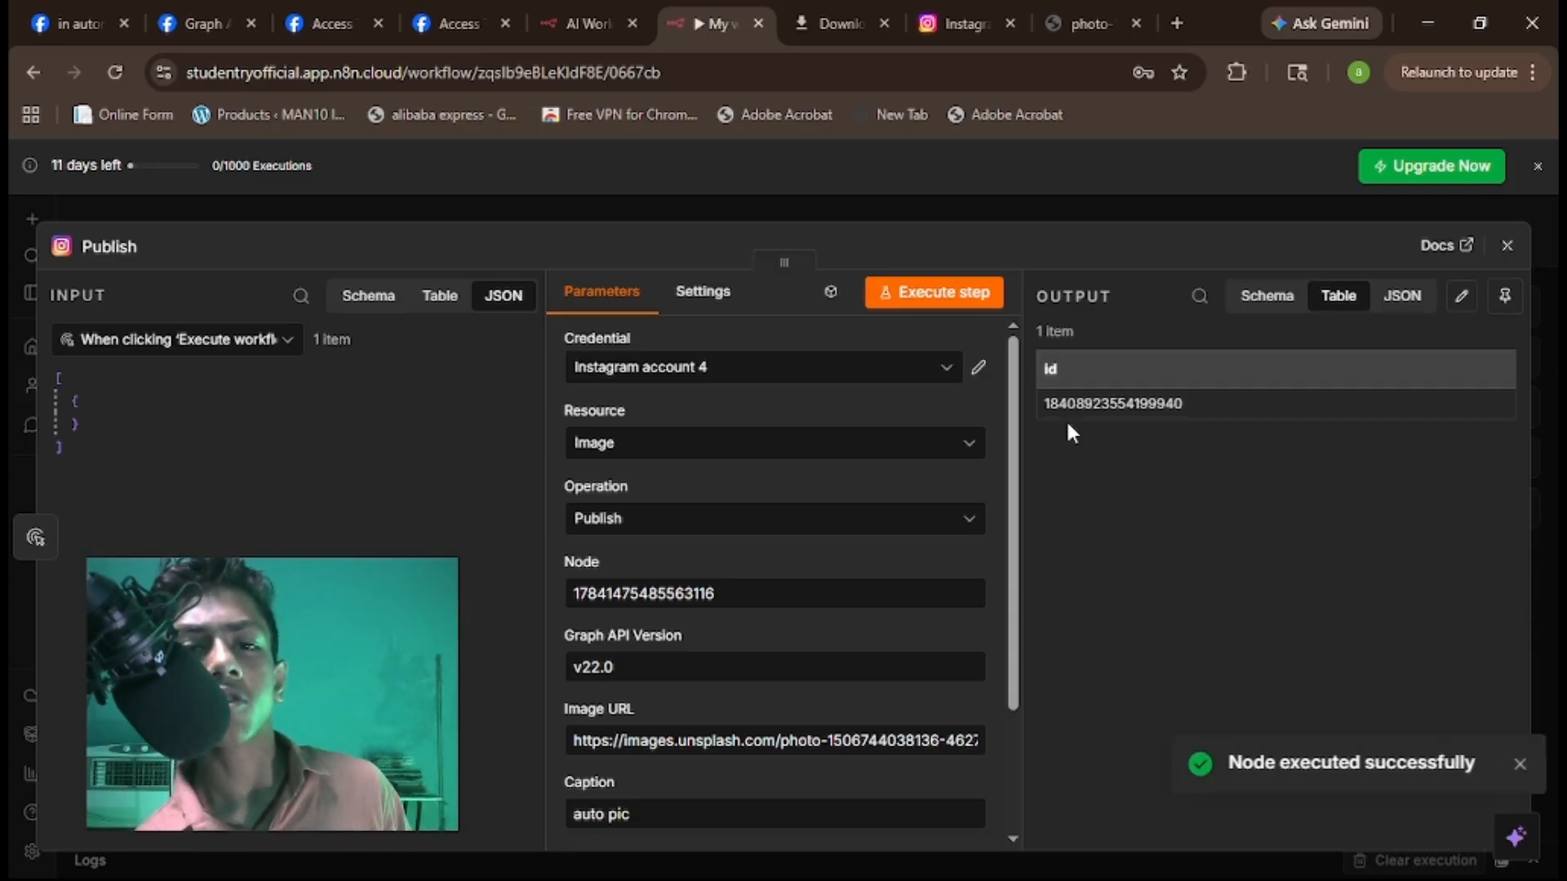
Reload the Instagram profile, open the newest post to check its image and caption against the source photo, and return to the n8n workflow.
{"action": "left_click", "coordinate": [962, 23]}
{"action": "left_click", "coordinate": [117, 73]}
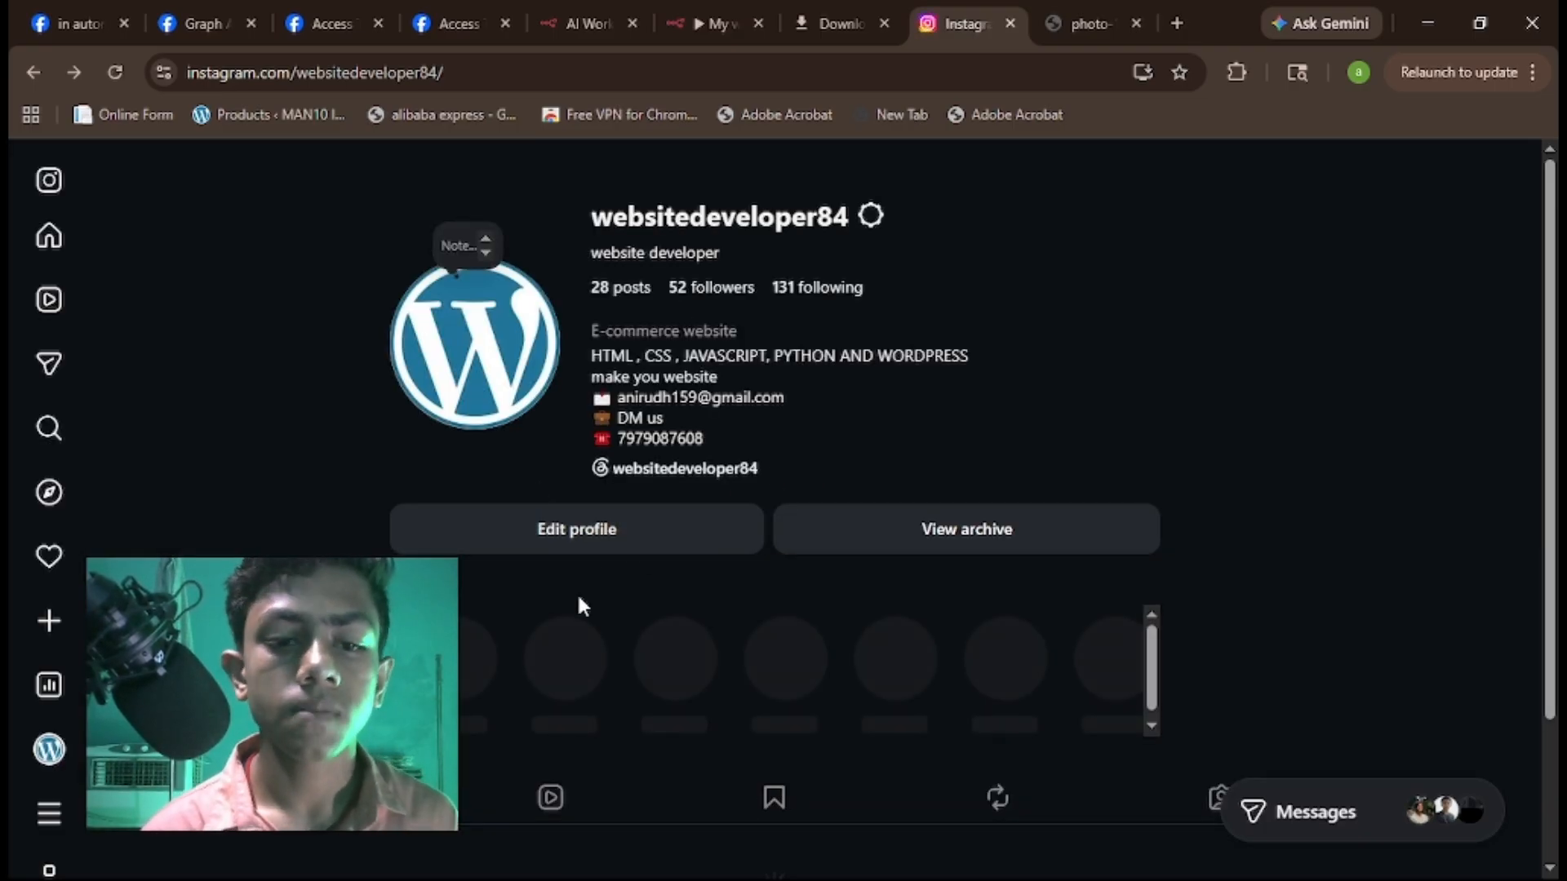
{"action": "scroll", "coordinate": [580, 605], "scroll_direction": "down", "scroll_amount": 2}
{"action": "scroll", "coordinate": [465, 522], "scroll_direction": "down", "scroll_amount": 4}
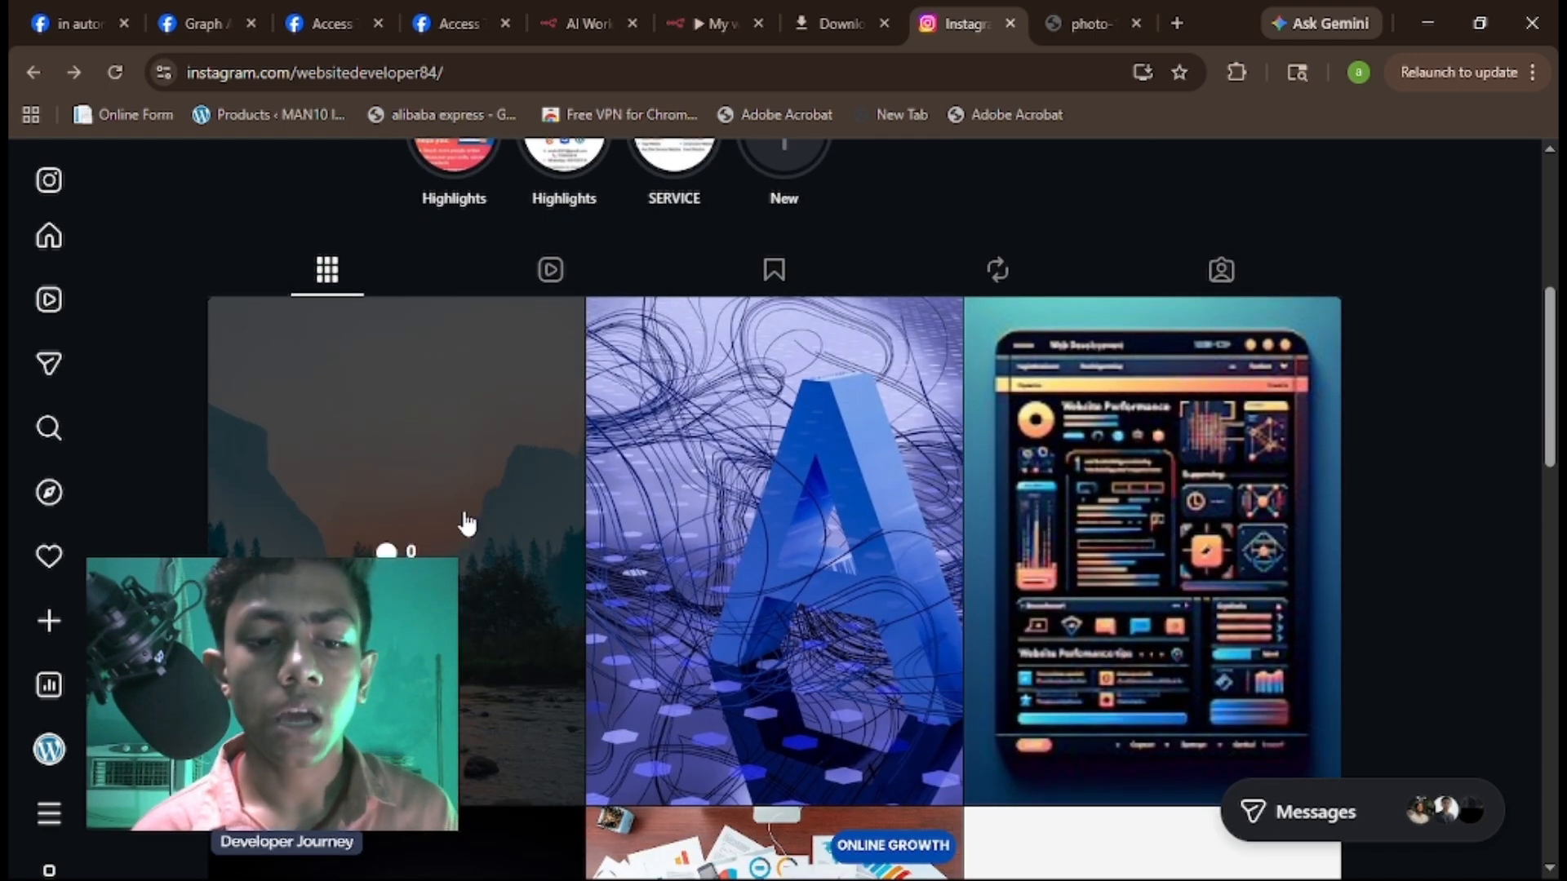
{"action": "left_click", "coordinate": [459, 479]}
{"action": "double_click", "coordinate": [458, 474]}
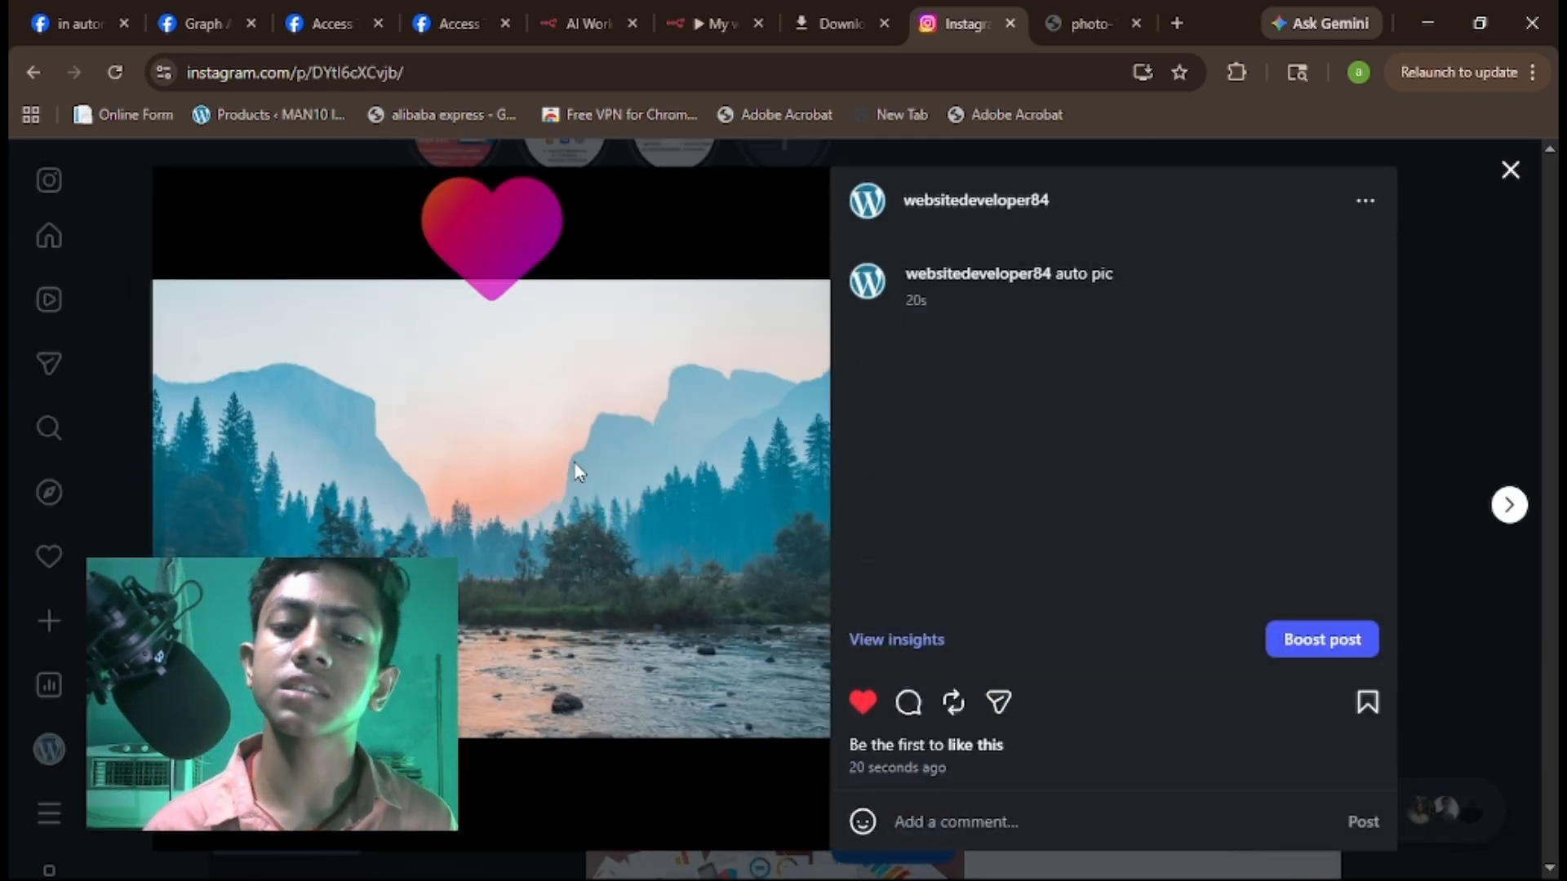
{"action": "left_click", "coordinate": [1069, 18]}
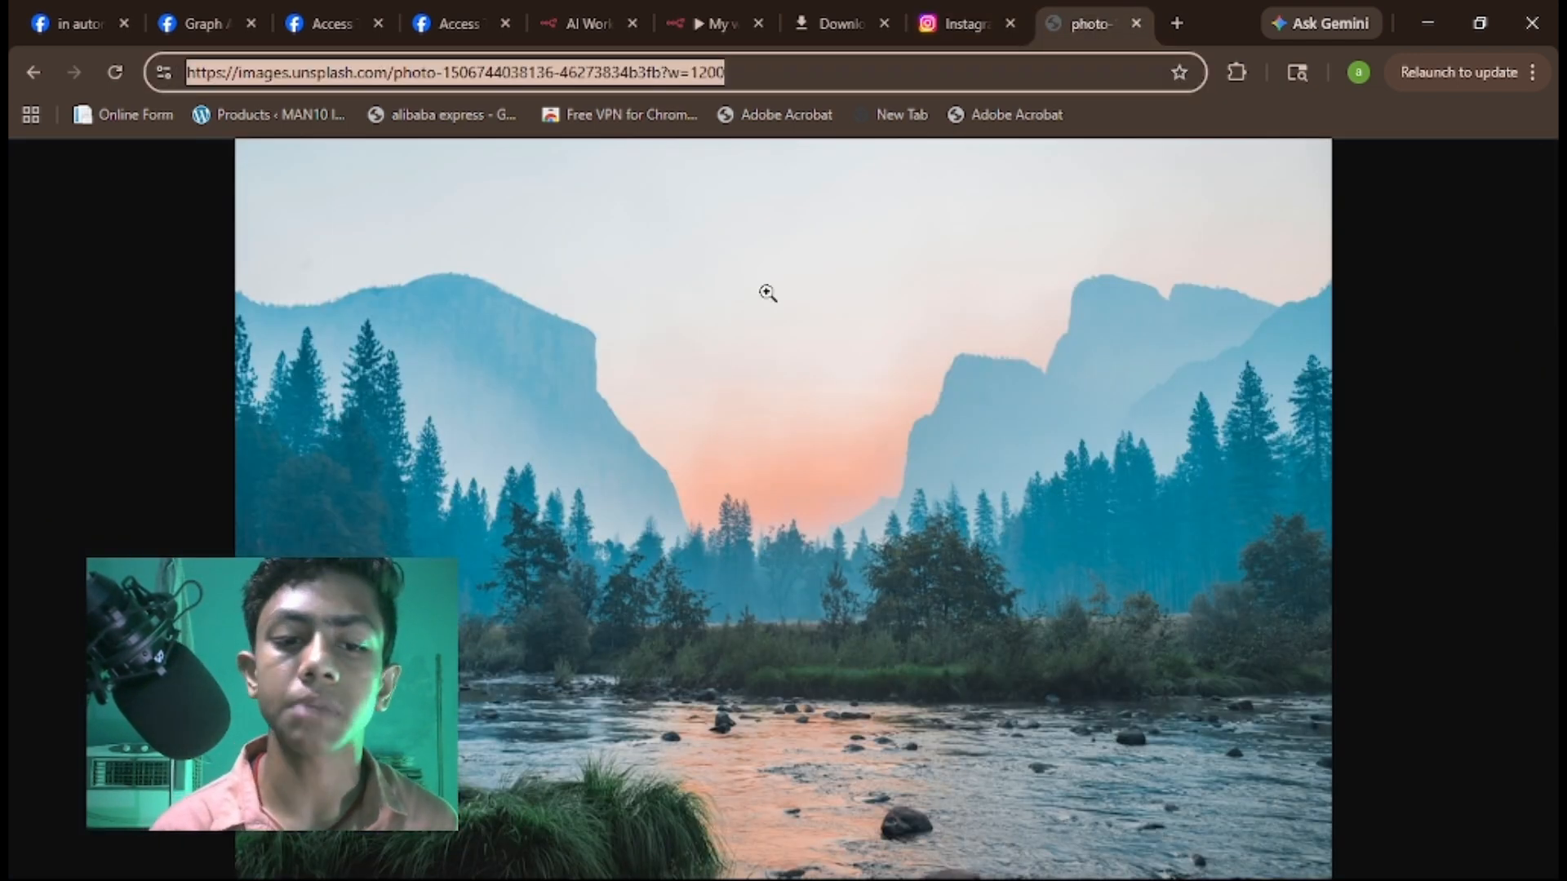
{"action": "left_click", "coordinate": [715, 4]}
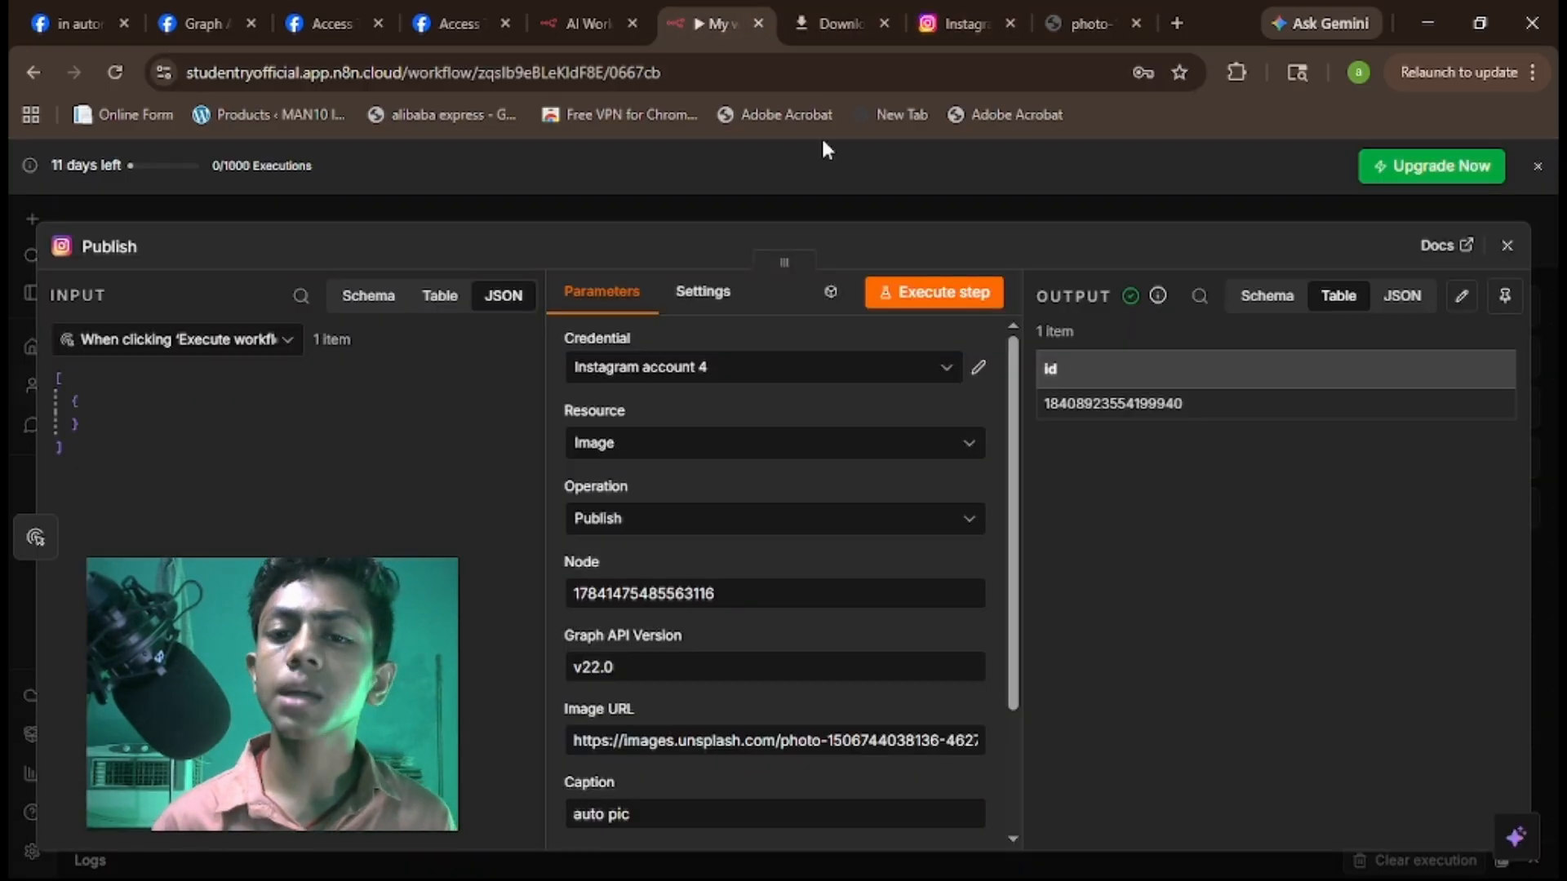